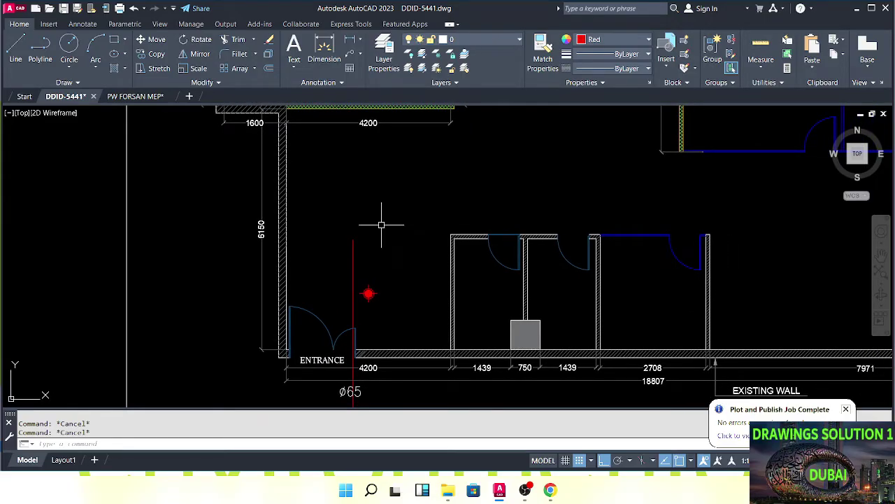
# Examine the floor plan around the entrance, its red sprinkler symbol and the neighbouring rooms.
pyautogui.moveTo(372, 219); pyautogui.dragTo(392, 223, button='middle')
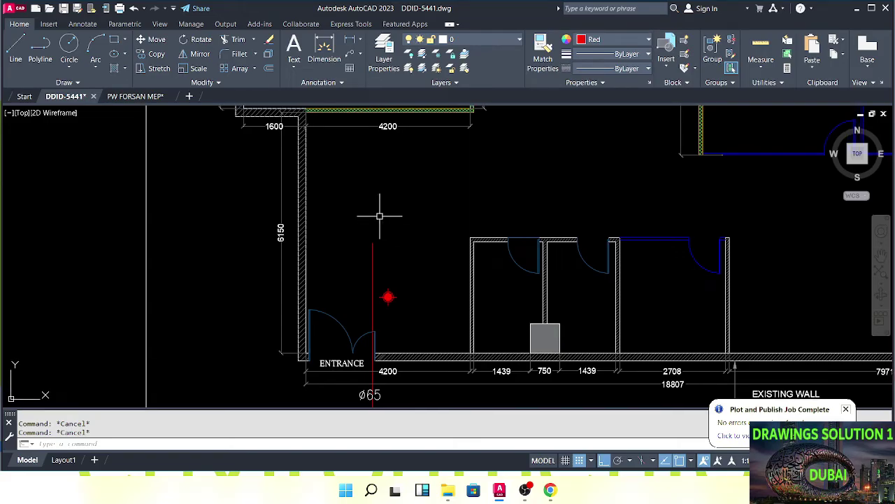
pyautogui.moveTo(380, 216); pyautogui.dragTo(395, 233, button='middle')
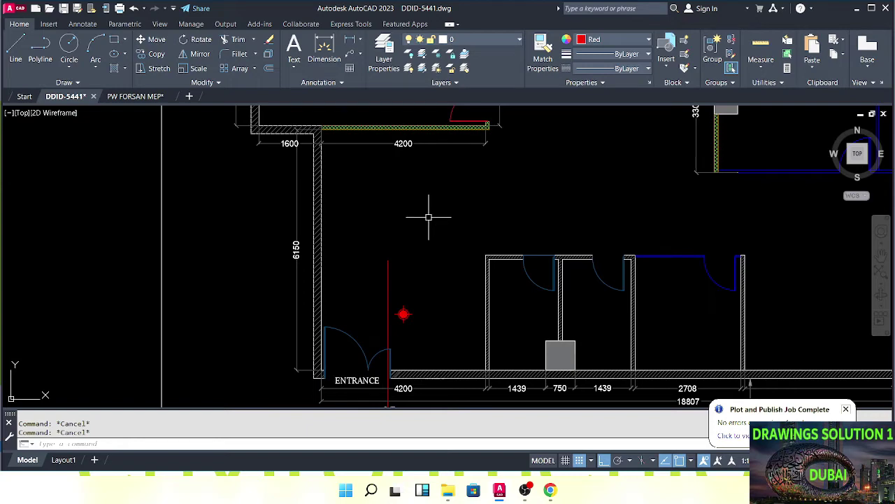
pyautogui.scroll(-2, 465, 249)
pyautogui.moveTo(466, 250); pyautogui.dragTo(424, 250, button='middle')
pyautogui.moveTo(520, 230)
pyautogui.mouseDown(button='middle')
pyautogui.moveTo(456, 243)
pyautogui.moveTo(478, 250)
pyautogui.moveTo(414, 251)
pyautogui.mouseUp(button='middle')
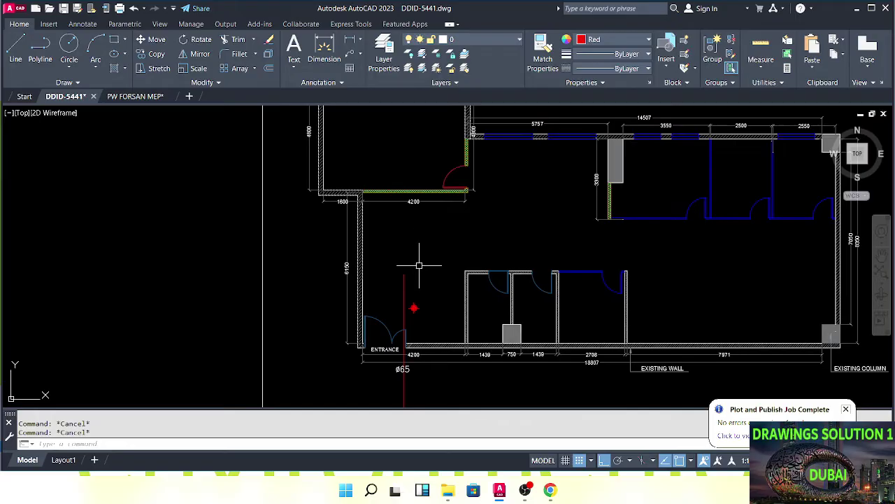
pyautogui.scroll(2, 420, 261)
pyautogui.scroll(-2, 433, 259)
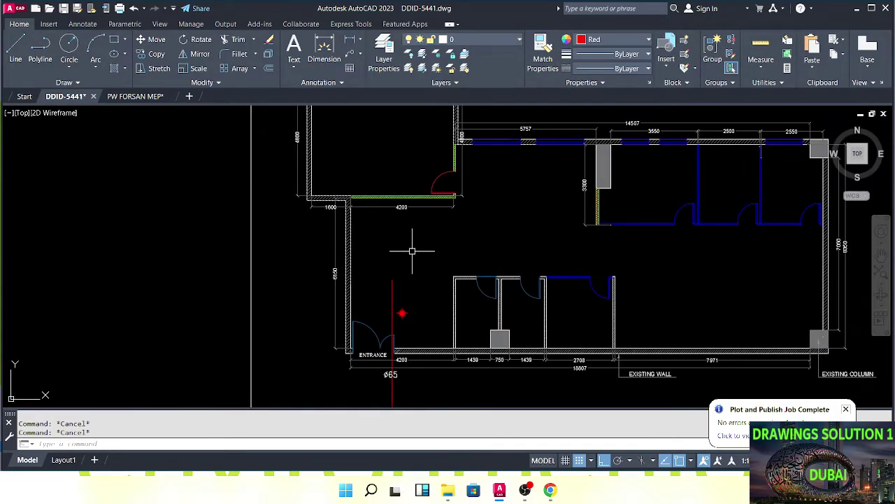
pyautogui.scroll(2, 402, 246)
pyautogui.scroll(-2, 457, 294)
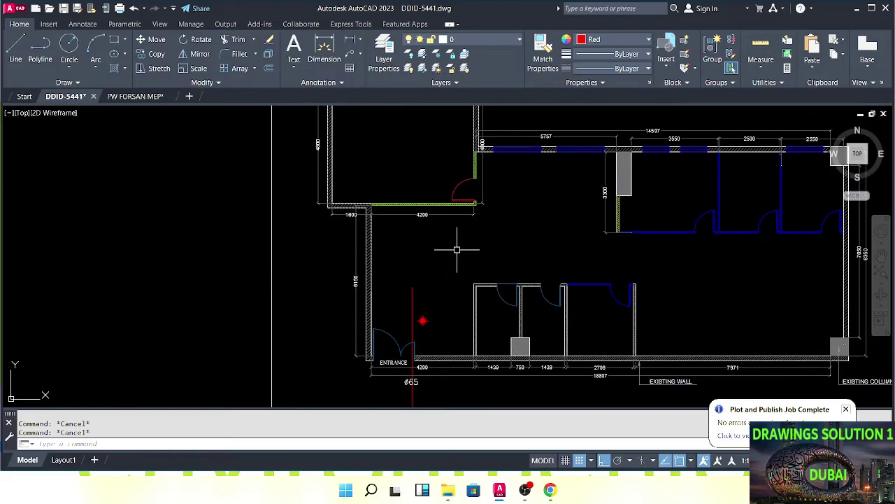
pyautogui.scroll(3, 434, 312)
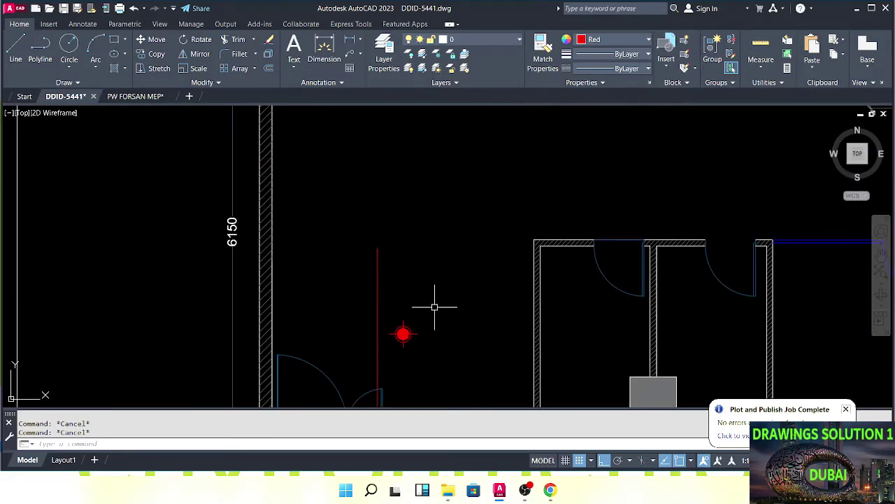
pyautogui.scroll(-3, 450, 261)
pyautogui.moveTo(450, 242); pyautogui.dragTo(432, 250, button='middle')
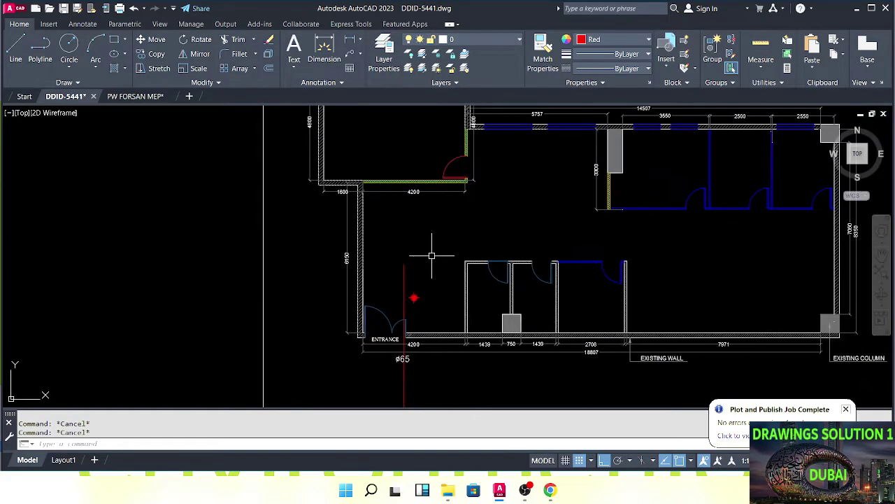
pyautogui.scroll(4, 417, 269)
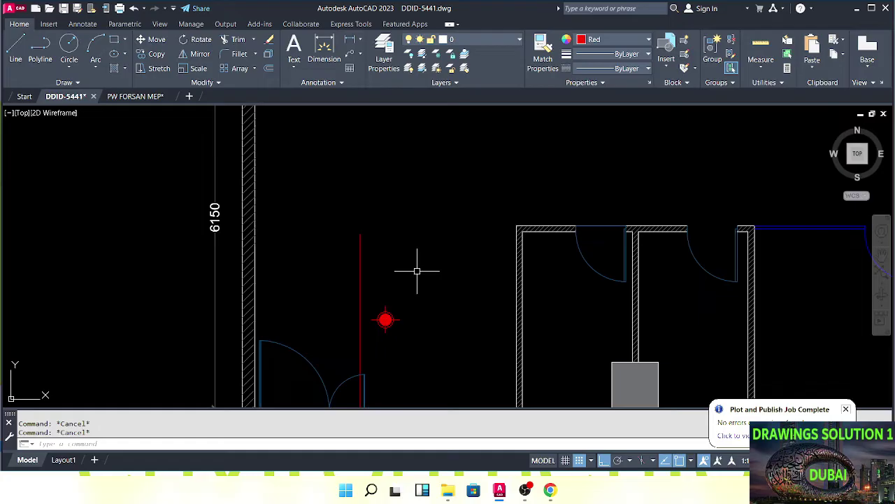
pyautogui.scroll(-3, 417, 271)
pyautogui.scroll(3, 440, 270)
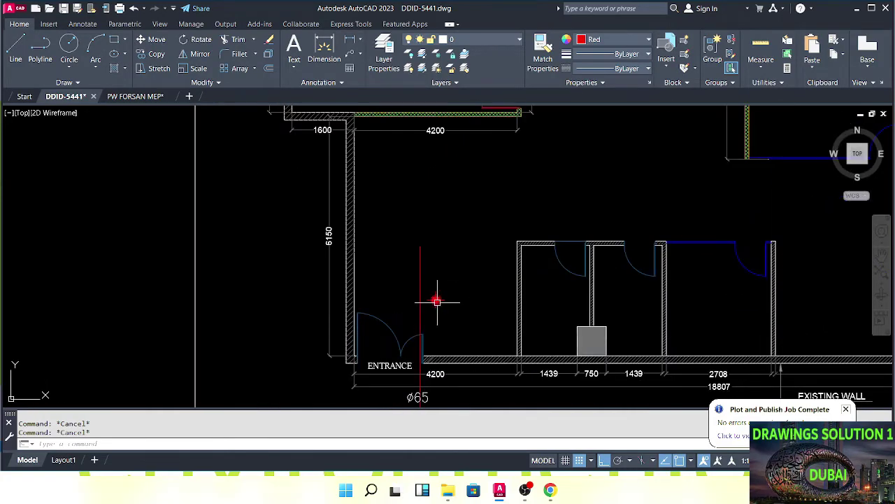
# Move the red sprinkler symbol near the entrance straight up about 3365 mm, towards the green partition wall.
pyautogui.moveTo(437, 300)
pyautogui.mouseDown(button='middle')
pyautogui.moveTo(438, 289)
pyautogui.moveTo(435, 311)
pyautogui.mouseUp(button='middle')
pyautogui.write('m')
pyautogui.press('space')
pyautogui.click(471, 340)
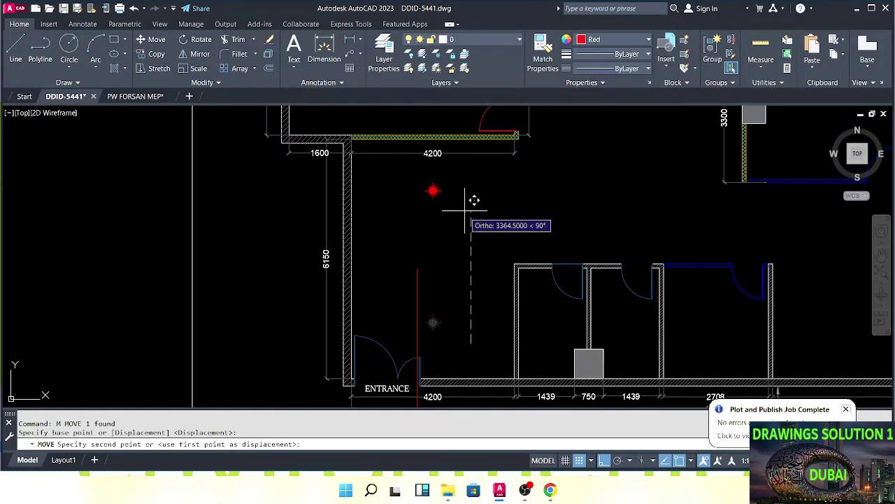
pyautogui.click(466, 208)
pyautogui.press('Escape')
pyautogui.press('Escape')
pyautogui.moveTo(426, 211); pyautogui.dragTo(444, 235, button='middle')
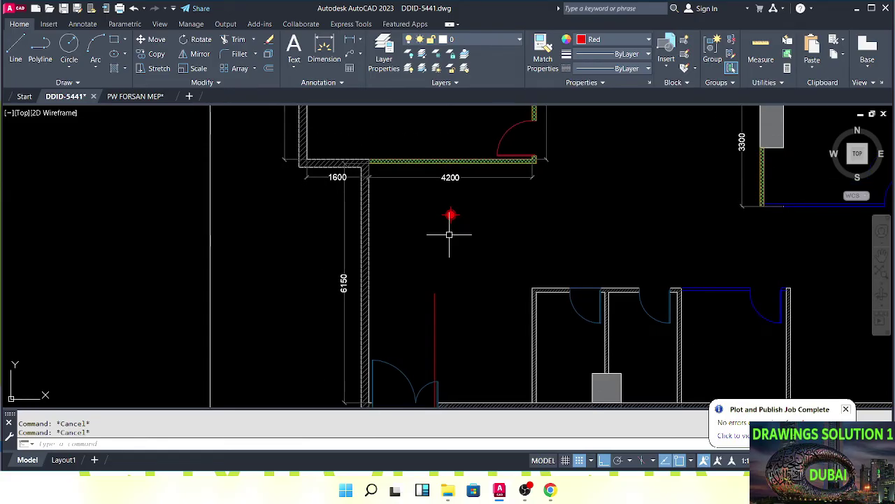
# Move the sprinkler symbol slightly further up, closer to the 4200 mm dimension under the green partition.
pyautogui.scroll(2, 447, 234)
pyautogui.scroll(-2, 424, 214)
pyautogui.scroll(2, 414, 202)
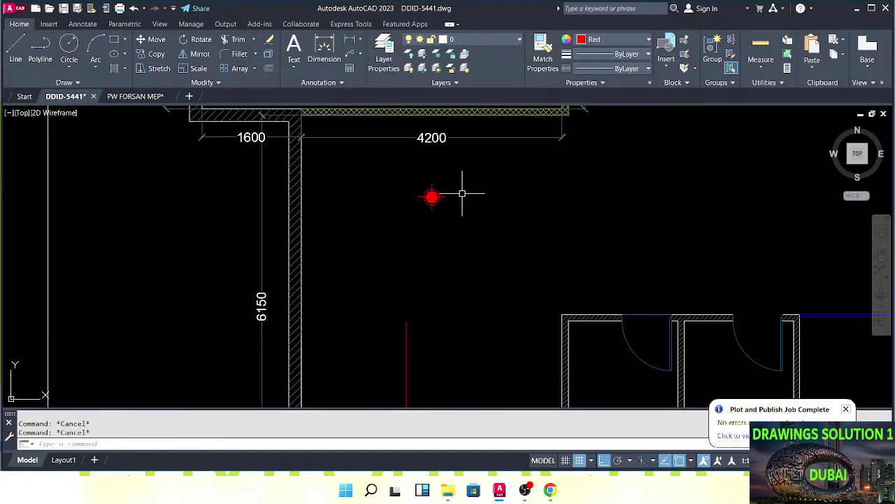
pyautogui.click(432, 197)
pyautogui.moveTo(439, 231)
pyautogui.mouseDown(button='middle')
pyautogui.moveTo(452, 266)
pyautogui.moveTo(444, 244)
pyautogui.moveTo(417, 233)
pyautogui.moveTo(442, 227)
pyautogui.moveTo(427, 253)
pyautogui.moveTo(458, 252)
pyautogui.mouseUp(button='middle')
pyautogui.write('m')
pyautogui.press('space')
pyautogui.click(484, 280)
pyautogui.click(483, 261)
pyautogui.press('Escape')
pyautogui.press('Escape')
pyautogui.scroll(-2, 448, 245)
pyautogui.scroll(2, 443, 226)
# Draw a horizontal line from the 6150 mm wall's inner face below the sprinkler and a vertical line down from the green partition's outer corner.
pyautogui.write('l')
pyautogui.press('space')
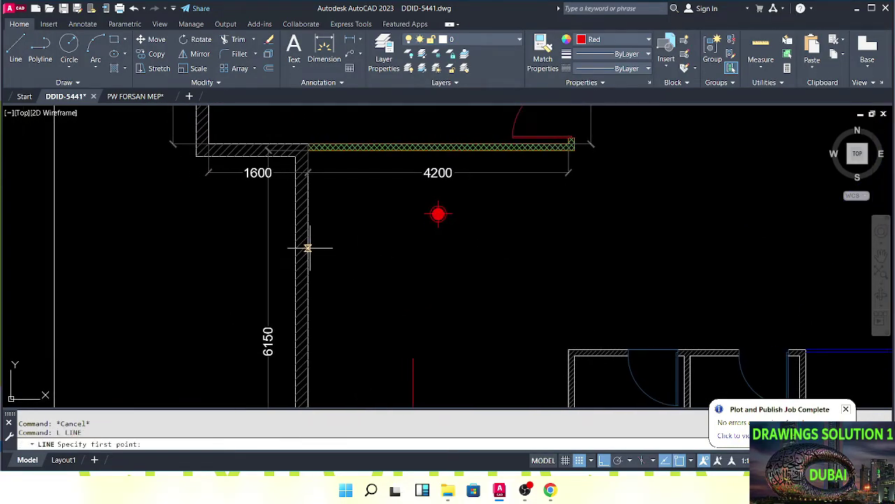
pyautogui.click(309, 248)
pyautogui.click(601, 248)
pyautogui.scroll(4, 572, 148)
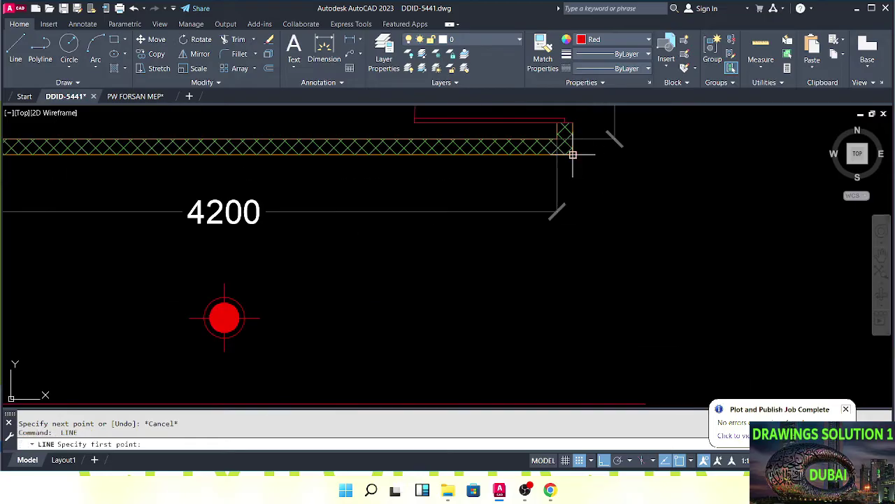
pyautogui.moveTo(564, 288); pyautogui.dragTo(546, 188, button='middle')
pyautogui.click(567, 332)
pyautogui.press('Escape')
pyautogui.press('Escape')
pyautogui.press('Escape')
pyautogui.scroll(-4, 523, 307)
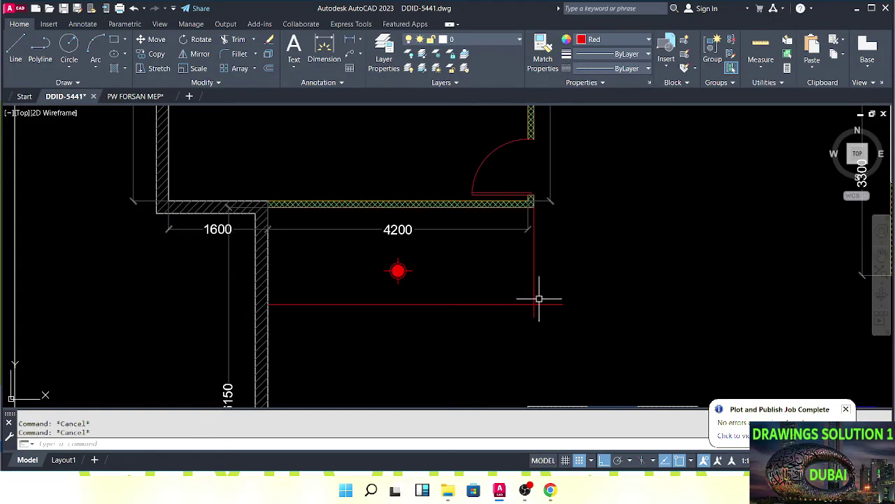
pyautogui.write('tr')
pyautogui.press('space')
pyautogui.click(558, 305)
pyautogui.press('Escape')
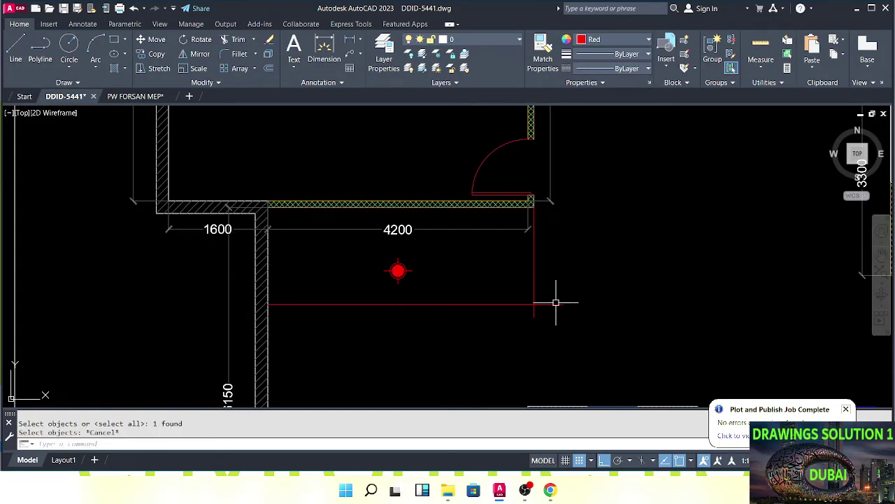
pyautogui.press('Escape')
# Trim the overhanging ends of the horizontal and vertical construction lines where they cross.
pyautogui.write('tr')
pyautogui.press('Return')
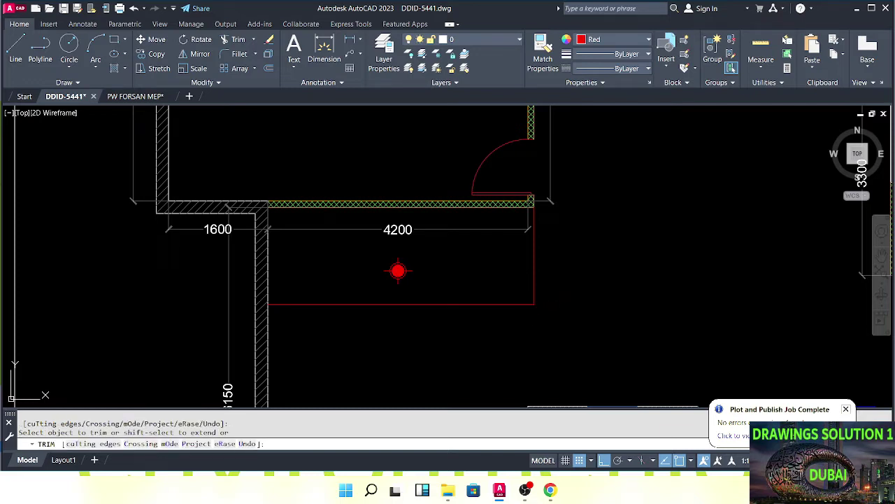
pyautogui.press('Escape')
pyautogui.click(528, 296)
pyautogui.click(523, 316)
pyautogui.press('Escape')
pyautogui.click(541, 262)
pyautogui.write('e')
pyautogui.press('space')
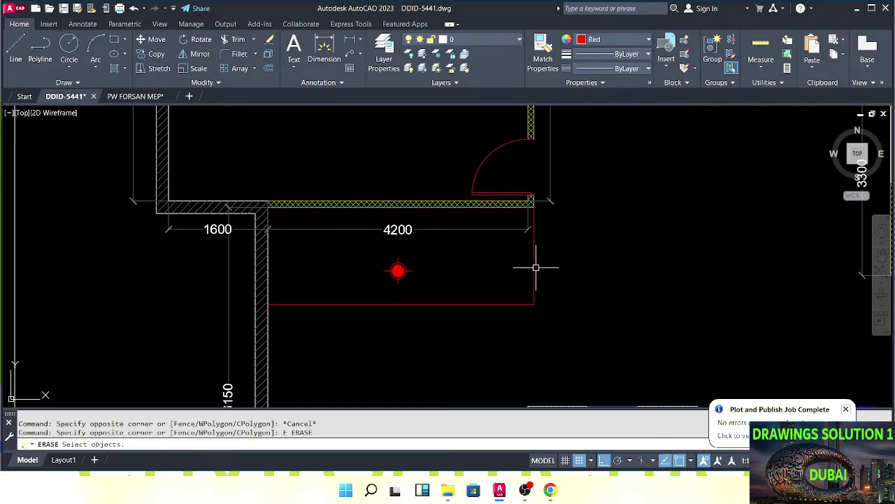
pyautogui.press('Escape')
pyautogui.press('Escape')
# Erase the vertical construction line below the green partition's outer corner.
pyautogui.click(547, 268)
pyautogui.click(509, 263)
pyautogui.write('e')
pyautogui.press('space')
pyautogui.moveTo(434, 270); pyautogui.dragTo(501, 263, button='middle')
pyautogui.press('Escape')
# Move the sprinkler from its centre straight down onto the horizontal construction line.
pyautogui.moveTo(483, 268); pyautogui.dragTo(452, 262)
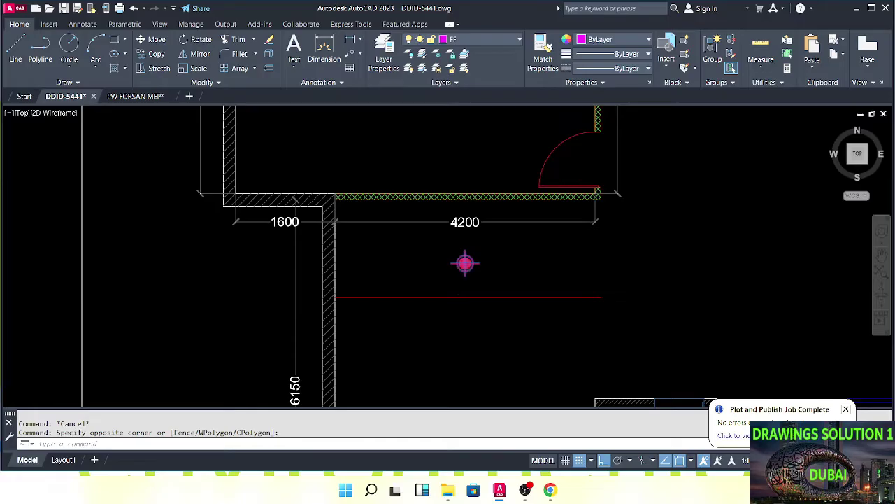
pyautogui.write('m')
pyautogui.press('space')
pyautogui.scroll(5, 458, 274)
pyautogui.click(488, 230)
pyautogui.moveTo(488, 230); pyautogui.dragTo(507, 126, button='middle')
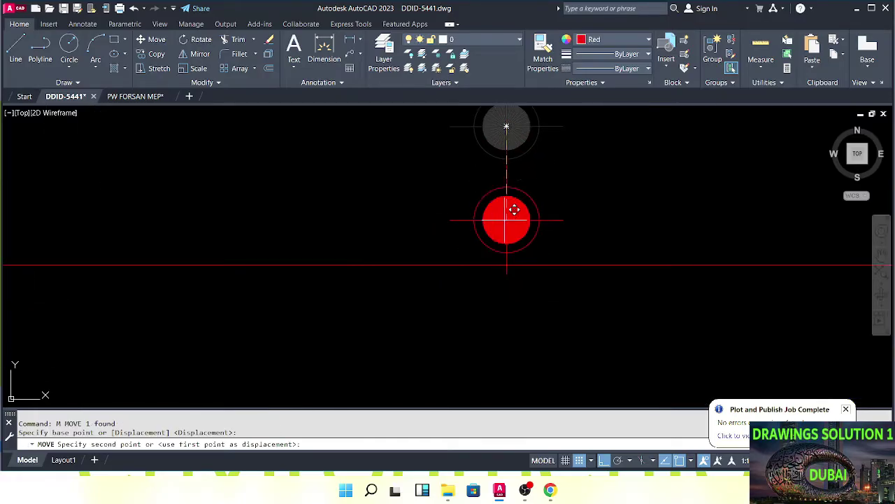
pyautogui.click(507, 265)
pyautogui.press('Escape')
pyautogui.press('Escape')
pyautogui.scroll(-4, 507, 265)
pyautogui.moveTo(451, 274); pyautogui.dragTo(450, 254, button='middle')
# Erase the horizontal construction line running through the sprinkler.
pyautogui.click(598, 272)
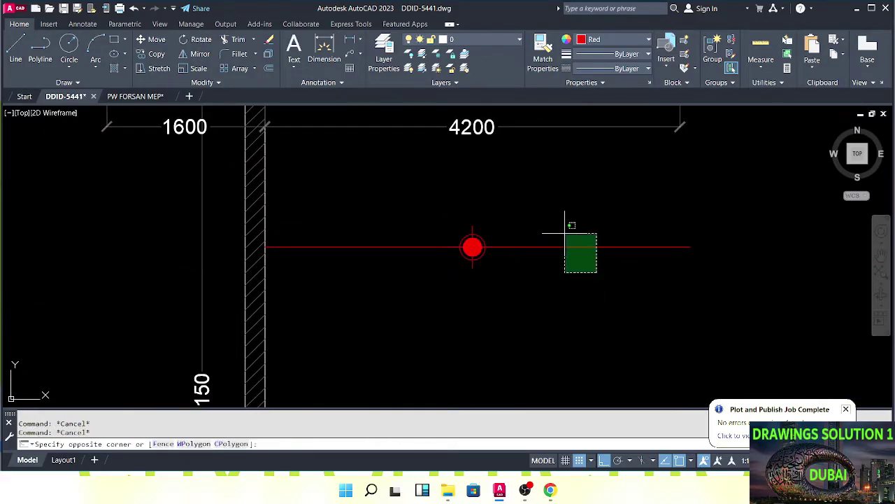
pyautogui.click(552, 222)
pyautogui.write('e')
pyautogui.scroll(-2, 552, 221)
pyautogui.press('Escape')
# Draw a 3000 mm line straight down from the sprinkler's centre.
pyautogui.write('l')
pyautogui.press('Return')
pyautogui.scroll(5, 524, 224)
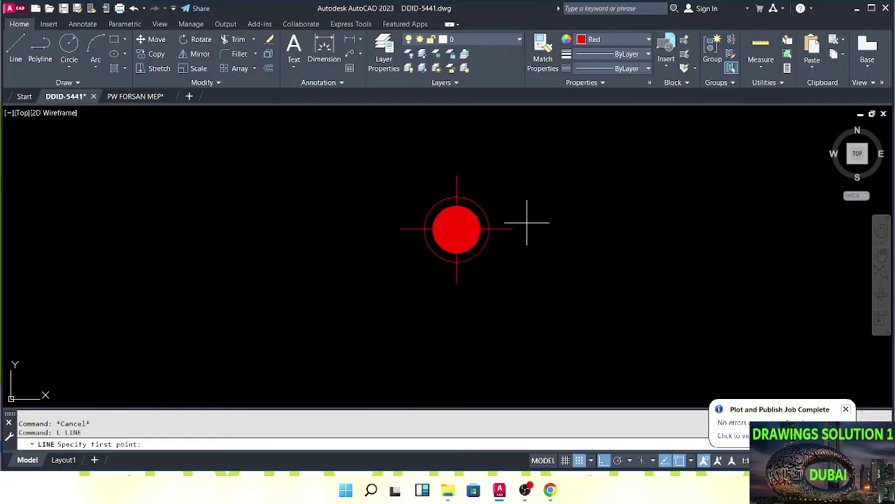
pyautogui.click(456, 229)
pyautogui.scroll(-2, 471, 333)
pyautogui.moveTo(470, 333); pyautogui.dragTo(471, 256, button='middle')
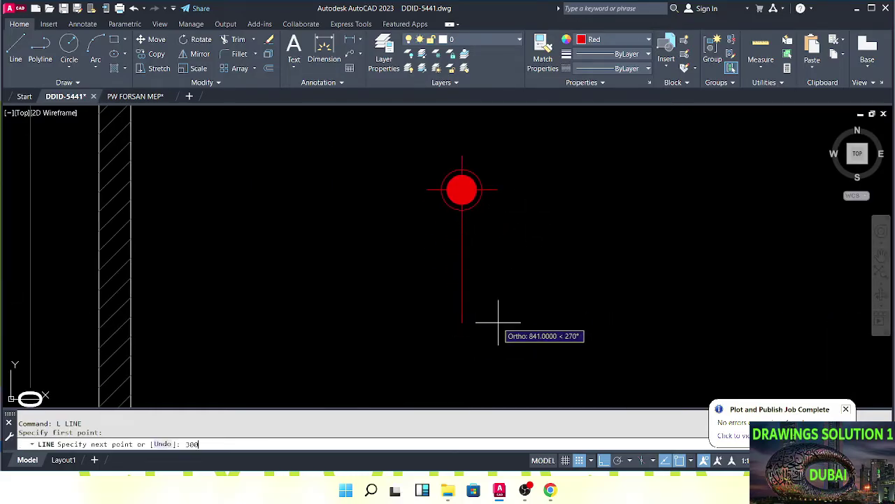
pyautogui.press('Return')
pyautogui.press('Return')
pyautogui.scroll(-4, 498, 322)
pyautogui.moveTo(503, 285); pyautogui.dragTo(527, 218, button='middle')
pyautogui.press('Escape')
pyautogui.press('Escape')
# Mirror the sprinkler about a horizontal axis through the vertical line's midpoint, keeping the original.
pyautogui.click(508, 226)
pyautogui.write('mi')
pyautogui.press('Return')
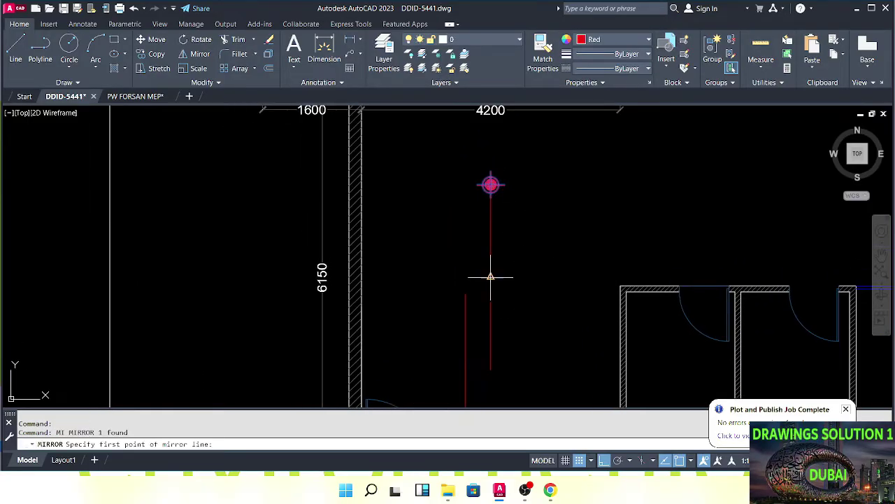
pyautogui.click(490, 276)
pyautogui.click(539, 264)
pyautogui.press('Return')
# Erase the vertical spacing line between the two sprinklers.
pyautogui.click(516, 240)
pyautogui.click(464, 239)
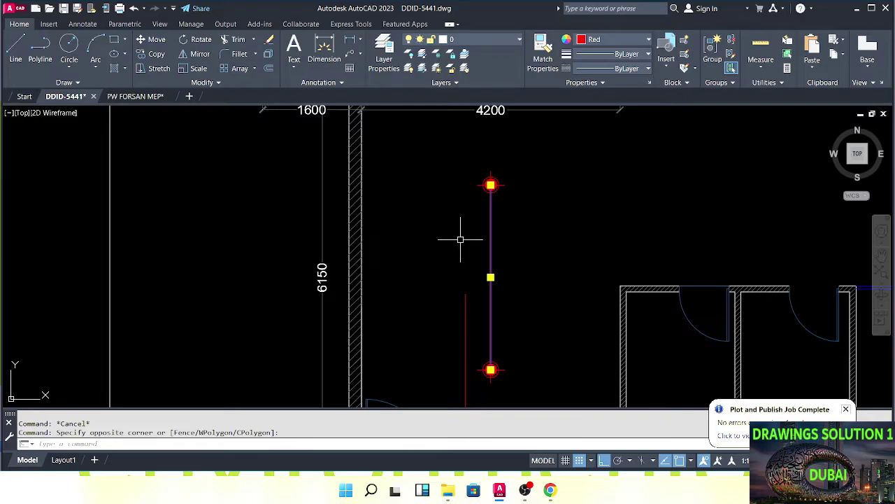
pyautogui.write('e')
pyautogui.press('Return')
pyautogui.scroll(-2, 463, 240)
pyautogui.press('Escape')
pyautogui.press('Escape')
pyautogui.moveTo(505, 280)
pyautogui.mouseDown(button='middle')
pyautogui.moveTo(508, 298)
pyautogui.moveTo(474, 292)
pyautogui.mouseUp(button='middle')
pyautogui.scroll(2, 509, 299)
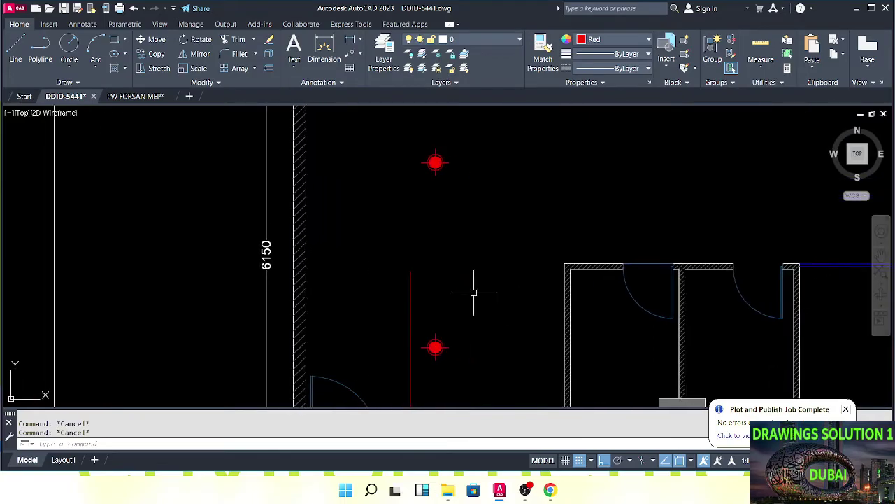
# Add a linear dimension for the vertical distance between the centres of the two sprinklers.
pyautogui.moveTo(480, 236); pyautogui.dragTo(538, 256, button='middle')
pyautogui.scroll(-2, 506, 254)
pyautogui.moveTo(494, 274); pyautogui.dragTo(487, 258, button='middle')
pyautogui.write('dli')
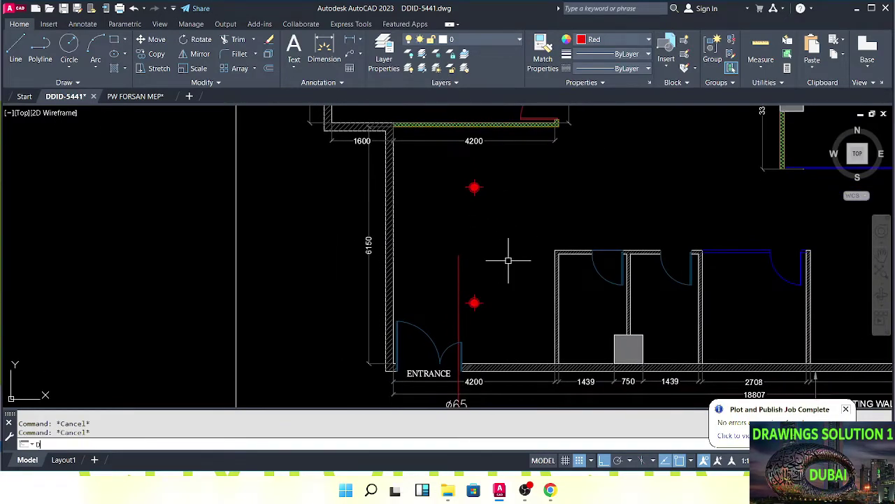
pyautogui.press('Return')
pyautogui.scroll(6, 475, 188)
pyautogui.click(472, 204)
pyautogui.scroll(-2, 478, 332)
pyautogui.moveTo(478, 326); pyautogui.dragTo(487, 112, button='middle')
pyautogui.scroll(2, 487, 280)
pyautogui.moveTo(487, 307)
pyautogui.mouseDown(button='middle')
pyautogui.moveTo(487, 248)
pyautogui.moveTo(489, 322)
pyautogui.mouseUp(button='middle')
pyautogui.click(497, 287)
pyautogui.scroll(-2, 498, 287)
pyautogui.click(527, 298)
pyautogui.scroll(-4, 528, 298)
pyautogui.moveTo(527, 298); pyautogui.dragTo(462, 321, button='middle')
pyautogui.press('Escape')
pyautogui.press('Escape')
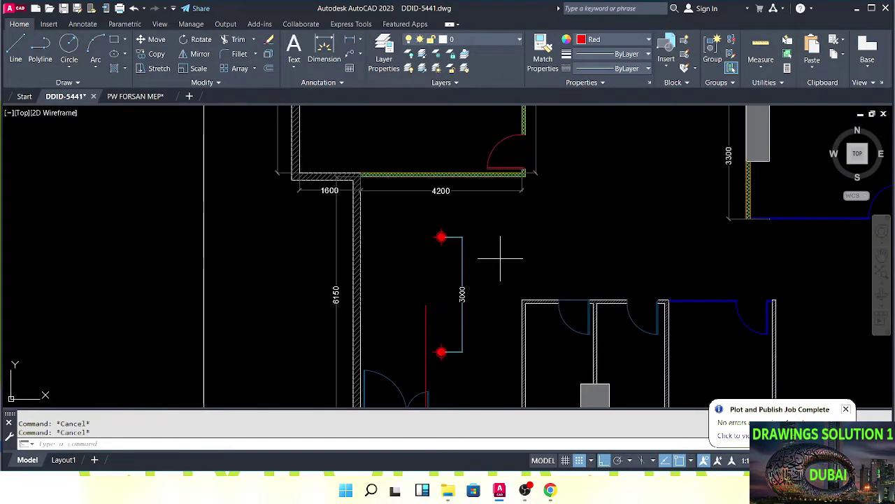
# Erase the linear dimension between the two sprinklers.
pyautogui.click(499, 258)
pyautogui.click(441, 281)
pyautogui.write('e')
pyautogui.press('space')
pyautogui.moveTo(483, 259)
pyautogui.mouseDown(button='middle')
pyautogui.moveTo(442, 248)
pyautogui.moveTo(501, 276)
pyautogui.moveTo(462, 264)
pyautogui.moveTo(478, 237)
pyautogui.moveTo(464, 262)
pyautogui.mouseUp(button='middle')
pyautogui.press('Escape')
pyautogui.scroll(-2, 424, 248)
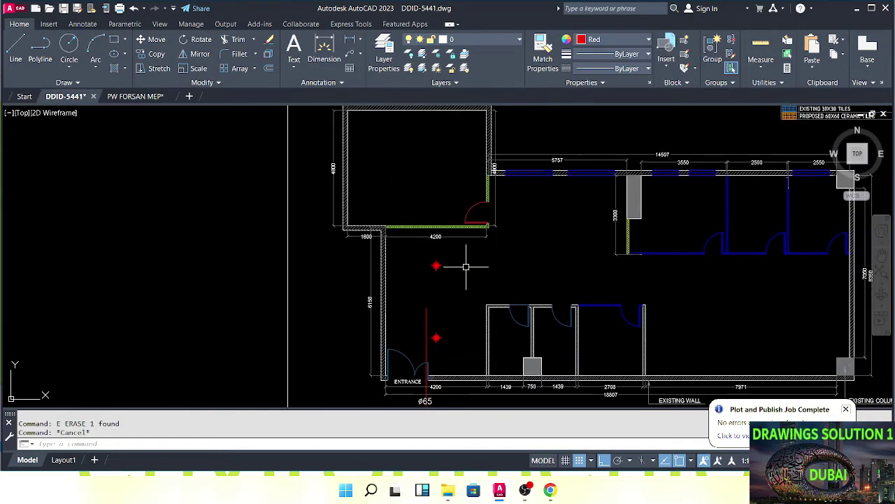
# Draw a 3000 mm horizontal line to the right from the upper sprinkler's centre.
pyautogui.scroll(2, 455, 259)
pyautogui.click(457, 254)
pyautogui.press('Escape')
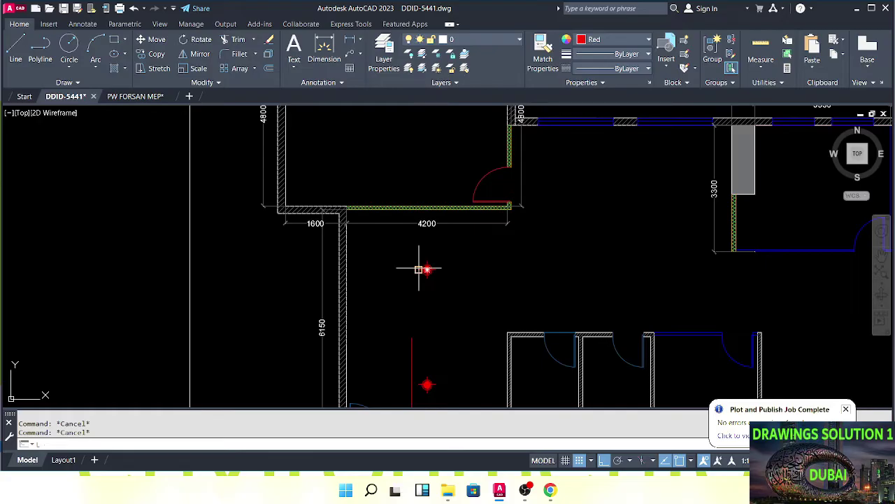
pyautogui.scroll(5, 425, 265)
pyautogui.write('l')
pyautogui.press('Return')
pyautogui.click(448, 277)
pyautogui.write('3')
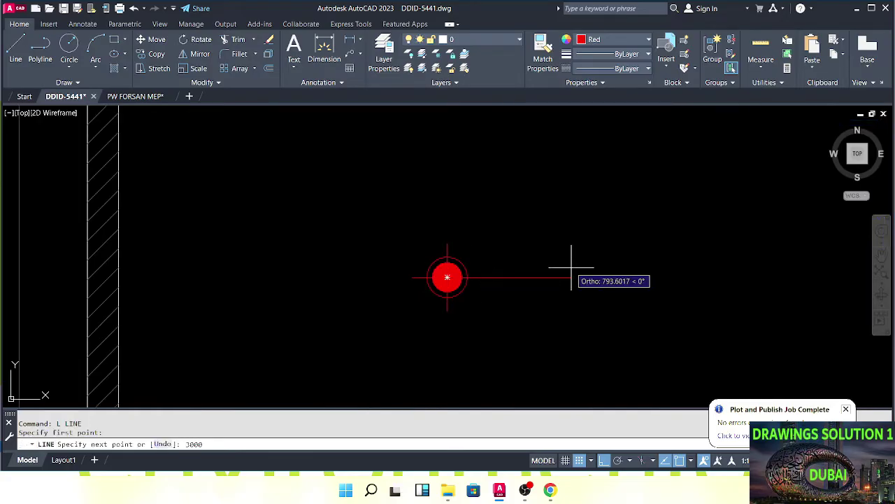
pyautogui.write('000')
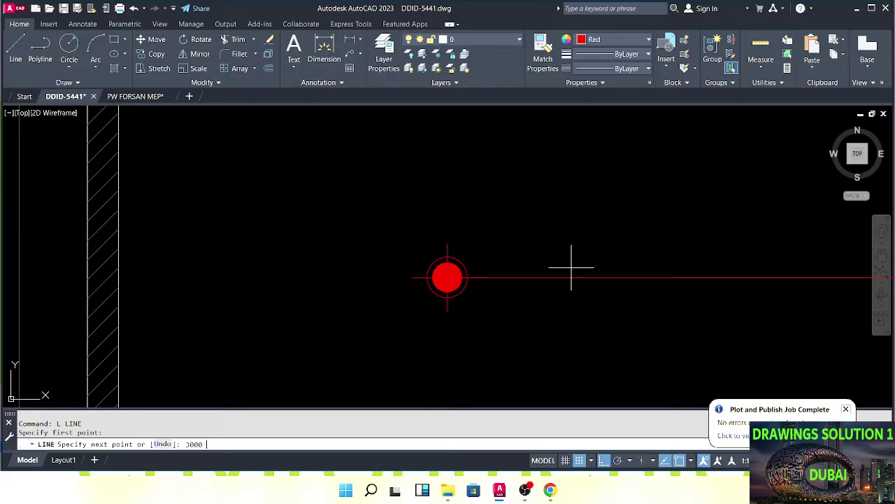
pyautogui.press('Return')
pyautogui.scroll(-5, 573, 265)
pyautogui.press('Escape')
pyautogui.press('Escape')
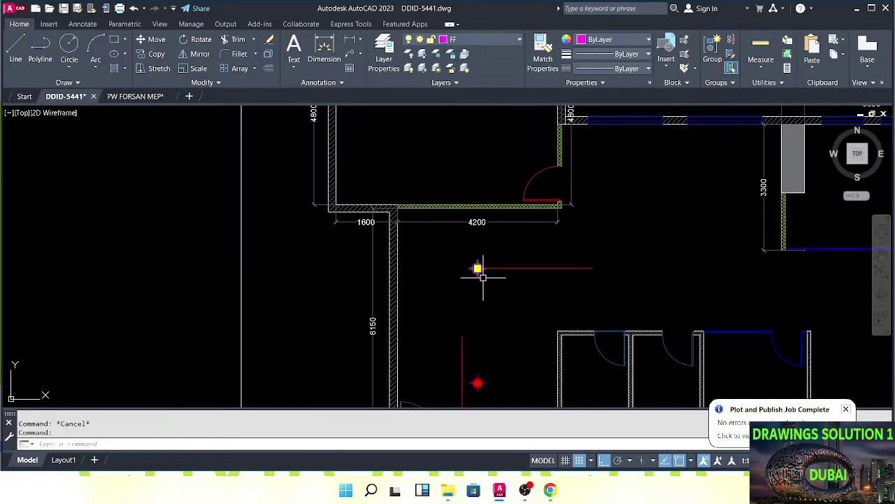
pyautogui.moveTo(478, 272); pyautogui.dragTo(425, 250, button='middle')
pyautogui.write('miu')
pyautogui.press('Return')
pyautogui.scroll(4, 427, 242)
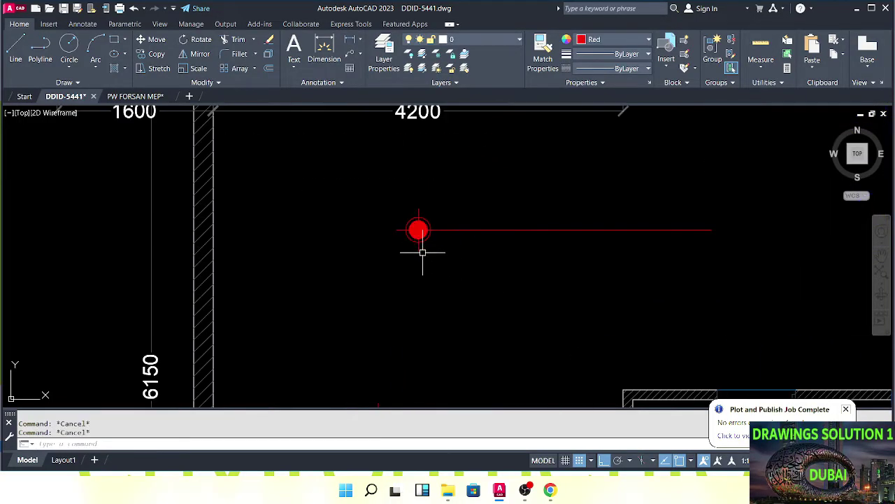
pyautogui.click(416, 243)
pyautogui.press('Escape')
# Mirror the upper sprinkler about the midpoint of the 3000 mm horizontal line, keeping the original.
pyautogui.click(397, 252)
pyautogui.moveTo(398, 253); pyautogui.dragTo(436, 257, button='middle')
pyautogui.write('mi')
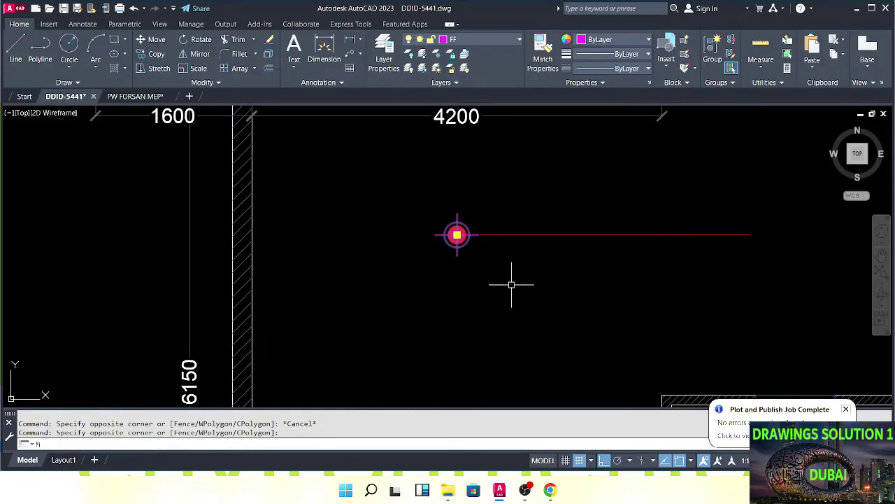
pyautogui.press('Return')
pyautogui.scroll(-3, 535, 291)
pyautogui.moveTo(536, 281); pyautogui.dragTo(479, 270, button='middle')
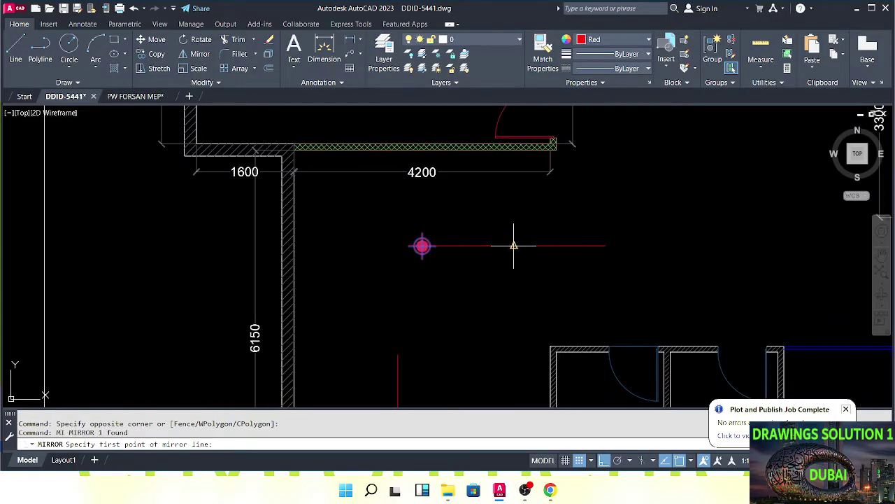
pyautogui.click(514, 246)
pyautogui.click(521, 284)
pyautogui.press('Return')
# Erase the horizontal spacing line between the two upper sprinklers.
pyautogui.click(494, 228)
pyautogui.write('e')
pyautogui.press('Return')
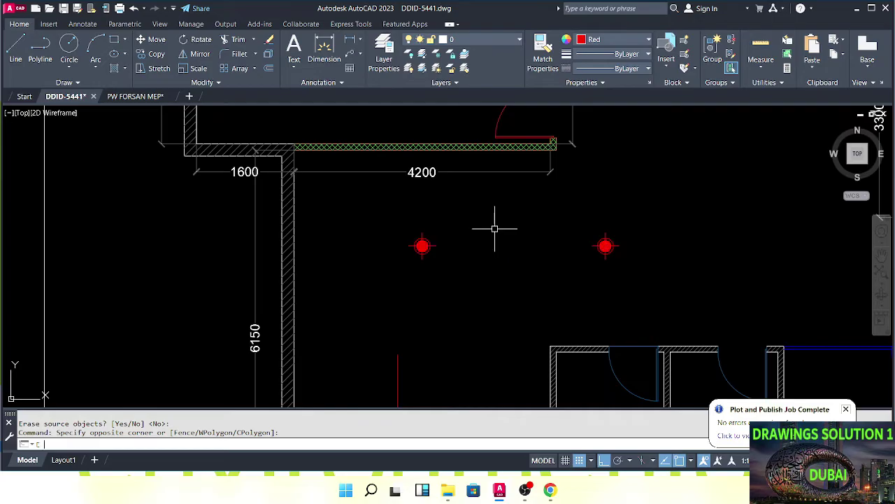
pyautogui.moveTo(529, 266); pyautogui.dragTo(418, 275, button='middle')
pyautogui.scroll(-2, 418, 275)
pyautogui.press('Escape')
pyautogui.press('Escape')
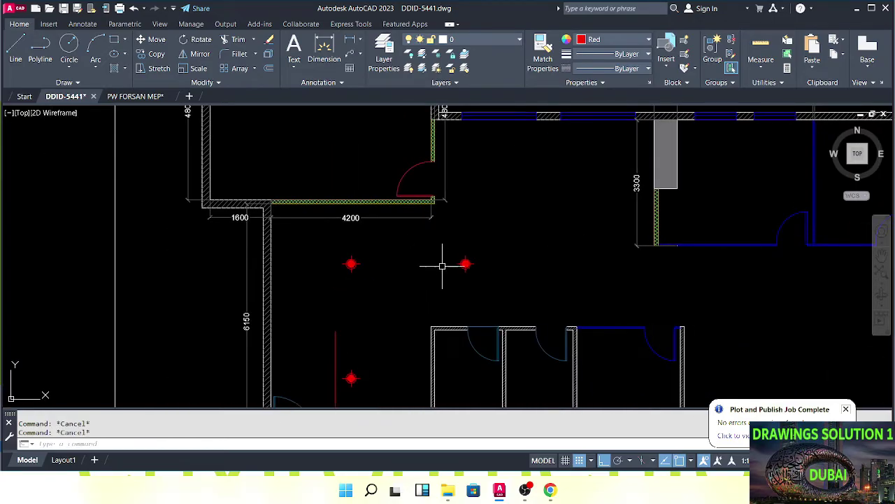
# Mirror the first upper sprinkler about a vertical line through the second one's centre, keeping the original, to add a third sprinkler.
pyautogui.moveTo(370, 248); pyautogui.dragTo(420, 256, button='middle')
pyautogui.click(420, 256)
pyautogui.click(389, 274)
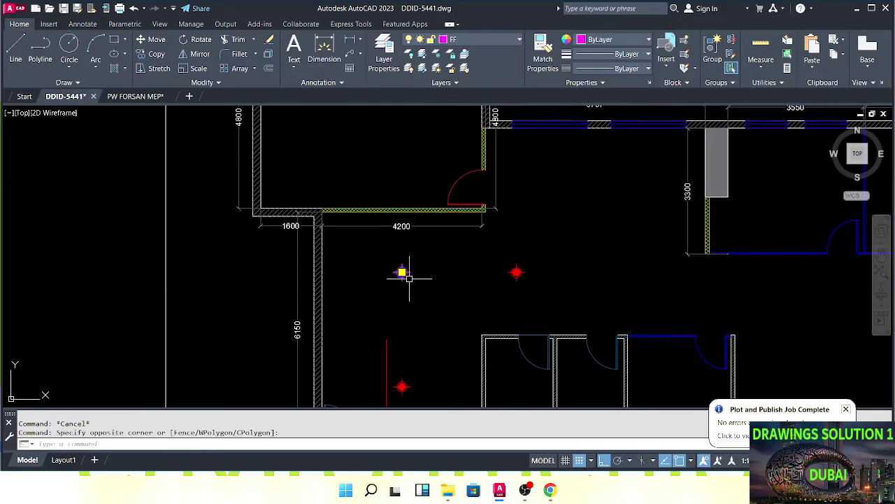
pyautogui.moveTo(464, 288); pyautogui.dragTo(414, 275, button='middle')
pyautogui.write('mmi')
pyautogui.press('Return')
pyautogui.scroll(4, 465, 280)
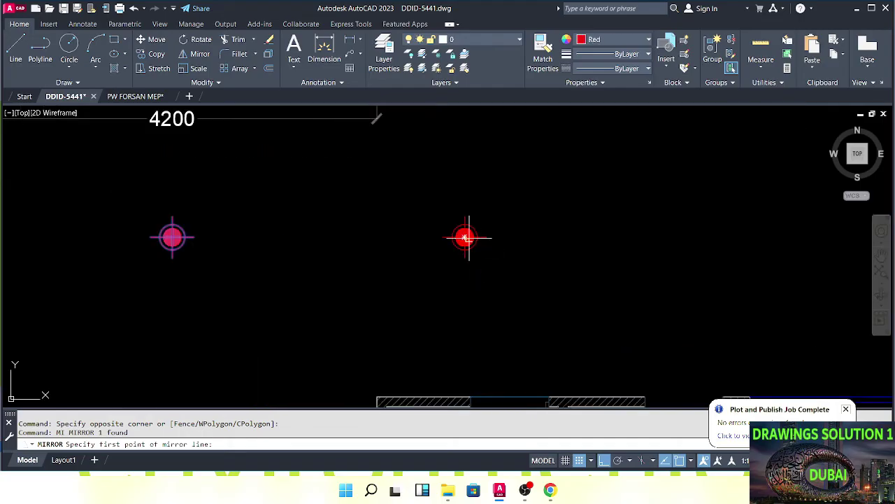
pyautogui.click(465, 237)
pyautogui.click(474, 310)
pyautogui.press('Return')
pyautogui.scroll(-2, 395, 252)
pyautogui.moveTo(396, 252); pyautogui.dragTo(428, 258, button='middle')
pyautogui.press('Escape')
pyautogui.press('Escape')
pyautogui.scroll(-2, 429, 253)
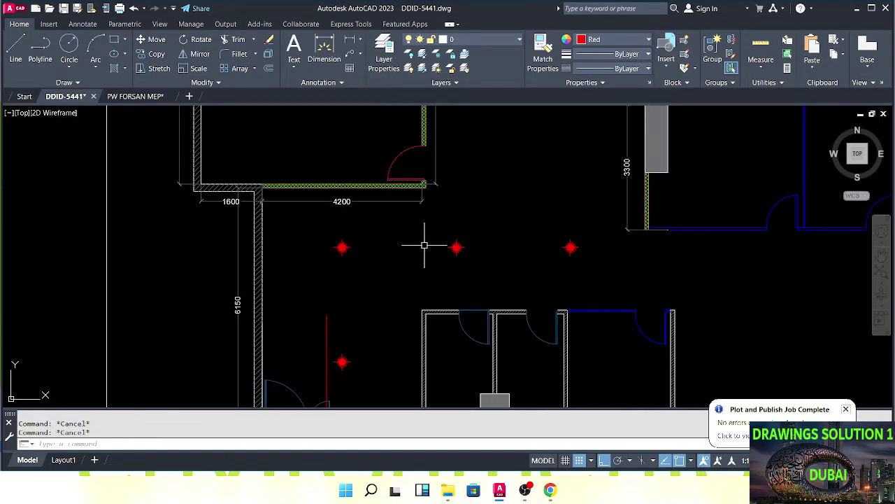
# Draw a 3000 mm vertical line upward from the upper-left corner of the first small room below the sprinkler row.
pyautogui.write('l')
pyautogui.press('Return')
pyautogui.scroll(2, 425, 305)
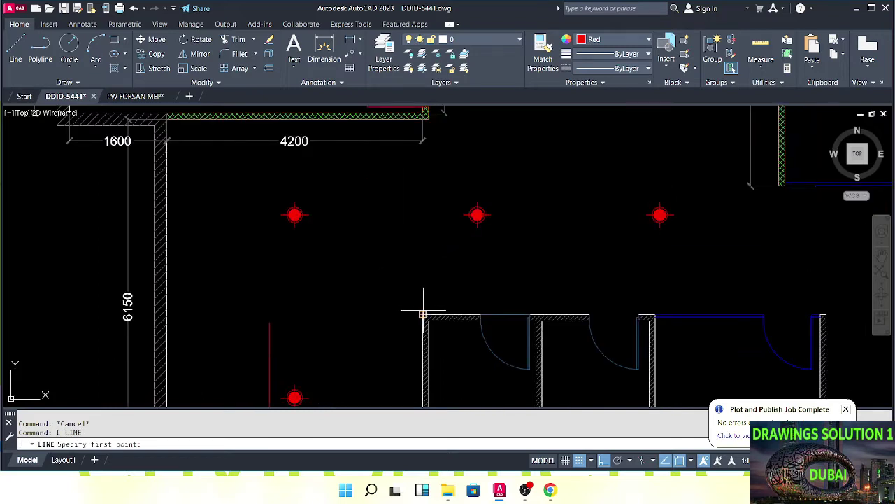
pyautogui.click(423, 315)
pyautogui.write('300')
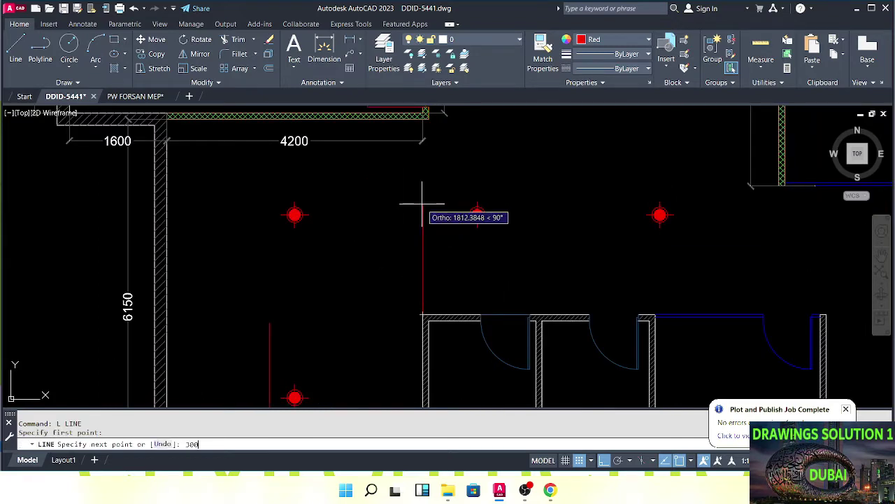
pyautogui.press('Return')
pyautogui.press('Return')
pyautogui.moveTo(438, 183); pyautogui.dragTo(441, 204, button='middle')
pyautogui.press('Escape')
# Move the vertical line slightly upward off the room's wall corner.
pyautogui.click(441, 203)
pyautogui.click(398, 230)
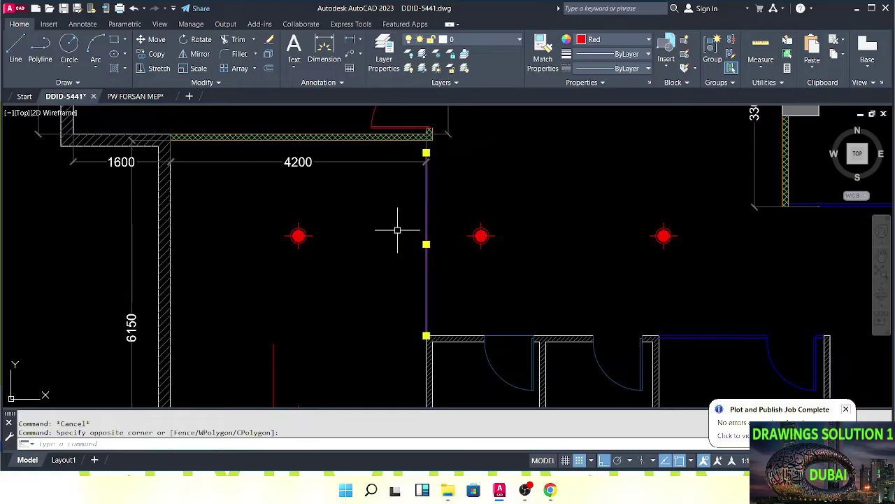
pyautogui.write('m')
pyautogui.press('Return')
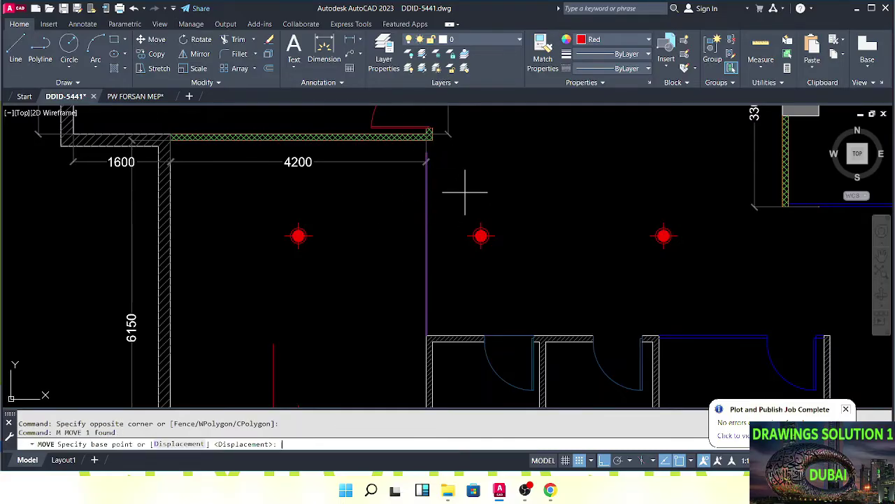
pyautogui.click(465, 187)
pyautogui.click(465, 187)
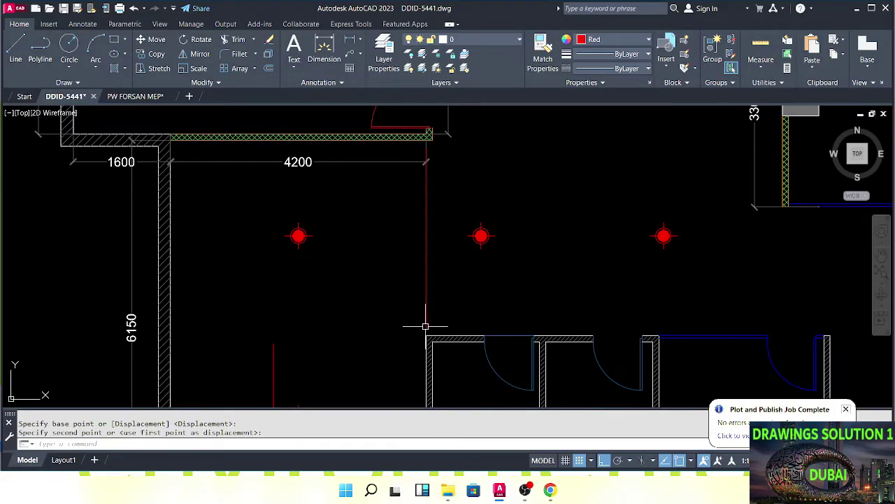
pyautogui.click(434, 300)
pyautogui.click(419, 287)
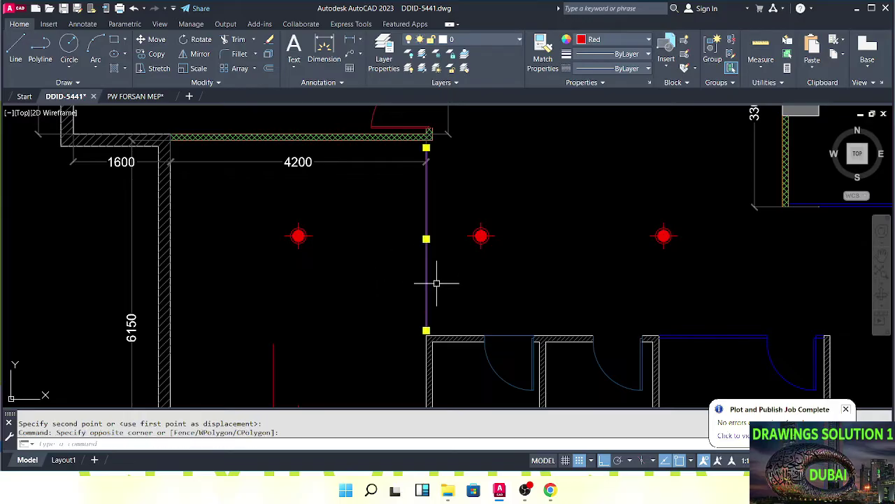
pyautogui.press('Escape')
pyautogui.press('Escape')
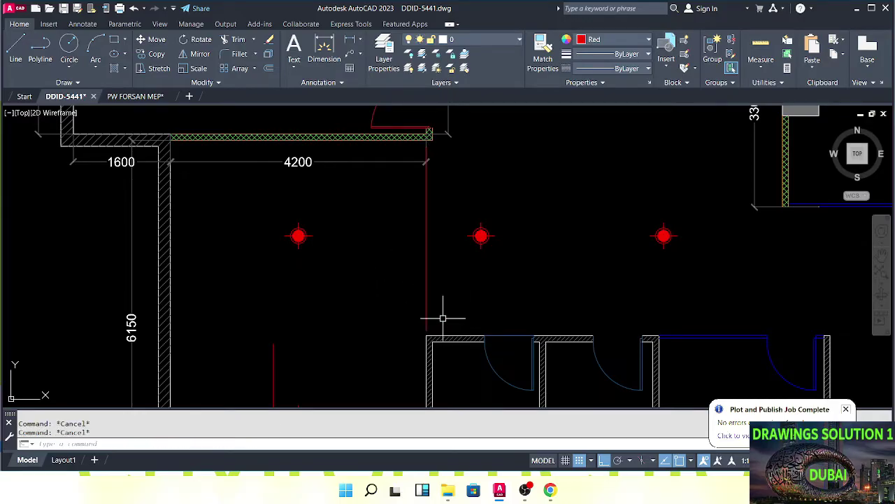
# Erase the vertical line above the small room's corner.
pyautogui.click(438, 244)
pyautogui.click(400, 256)
pyautogui.write('e')
pyautogui.press('Return')
pyautogui.scroll(-2, 404, 265)
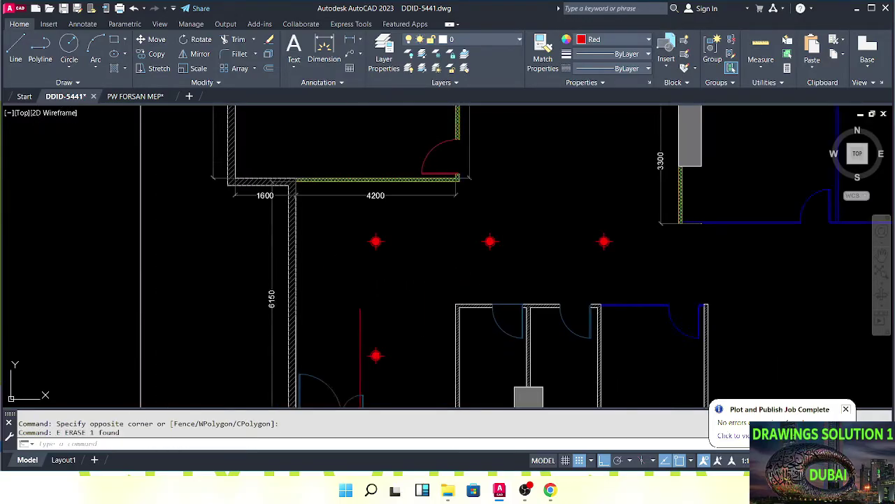
pyautogui.moveTo(546, 287); pyautogui.dragTo(375, 312, button='middle')
pyautogui.press('Escape')
pyautogui.press('Escape')
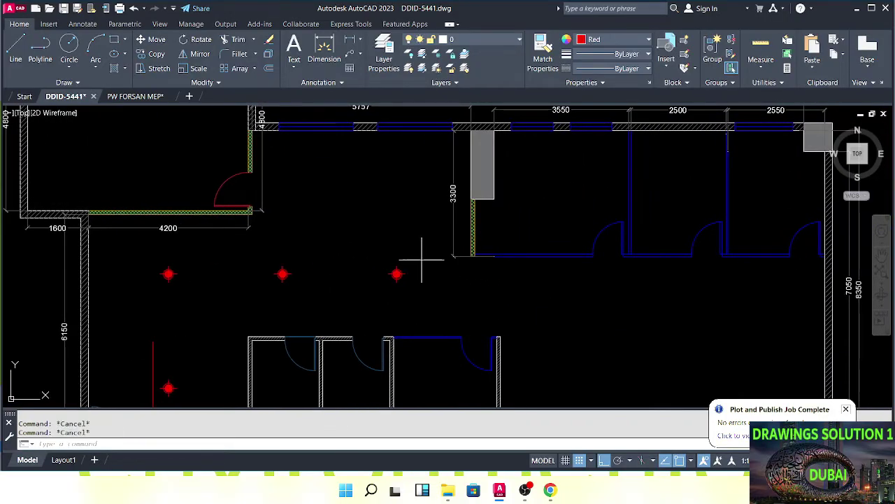
pyautogui.click(422, 258)
pyautogui.click(378, 287)
pyautogui.scroll(2, 378, 287)
pyautogui.write('c')
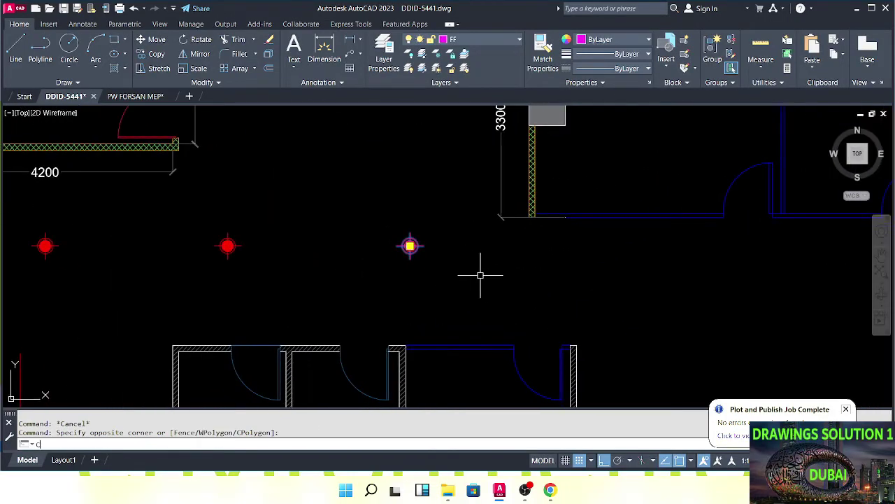
pyautogui.write('o')
pyautogui.press('Return')
pyautogui.click(459, 286)
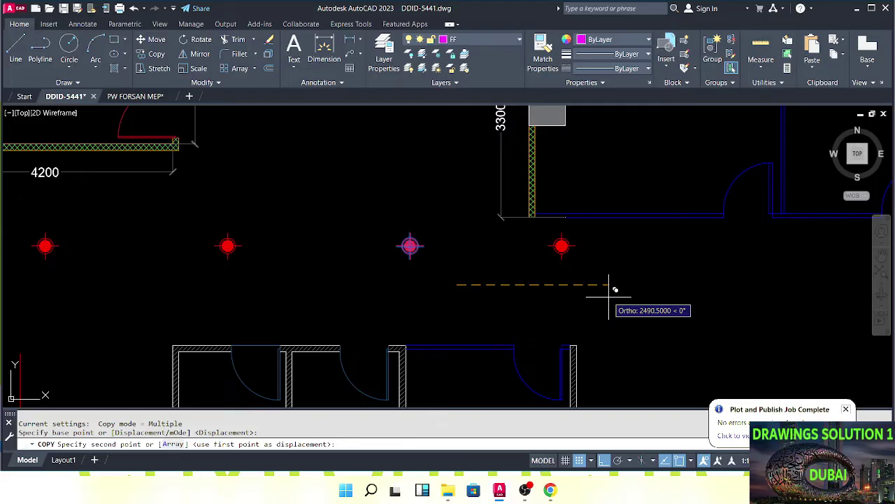
pyautogui.press('Escape')
pyautogui.press('Escape')
# Mirror the second sprinkler of the upper row about a vertical line through the third, keeping the original, to add a fourth sprinkler.
pyautogui.moveTo(384, 256); pyautogui.dragTo(484, 266, button='middle')
pyautogui.click(422, 235)
pyautogui.click(270, 273)
pyautogui.write('mi')
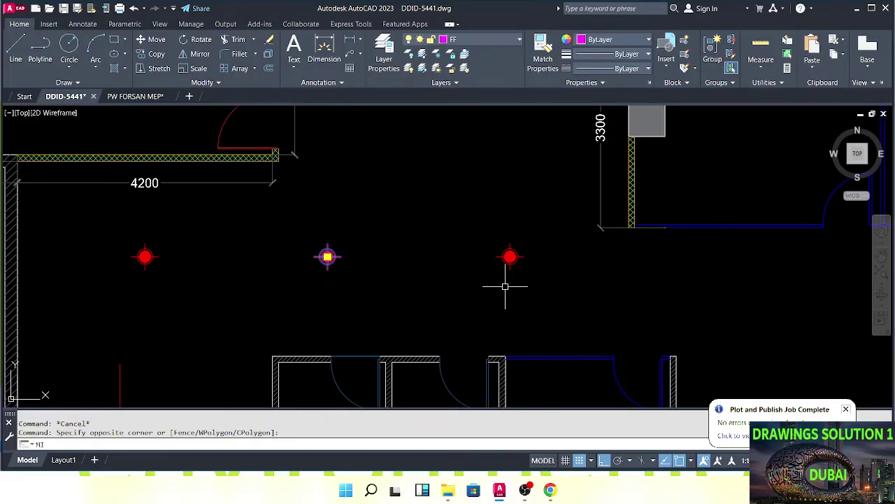
pyautogui.press('Return')
pyautogui.scroll(3, 505, 286)
pyautogui.click(468, 240)
pyautogui.click(487, 319)
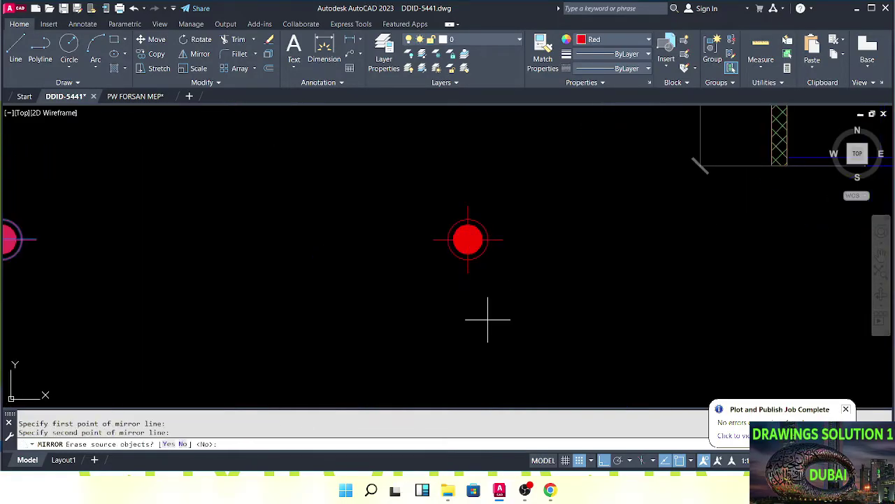
pyautogui.press('Escape')
pyautogui.press('Escape')
pyautogui.scroll(-5, 490, 270)
pyautogui.scroll(4, 552, 269)
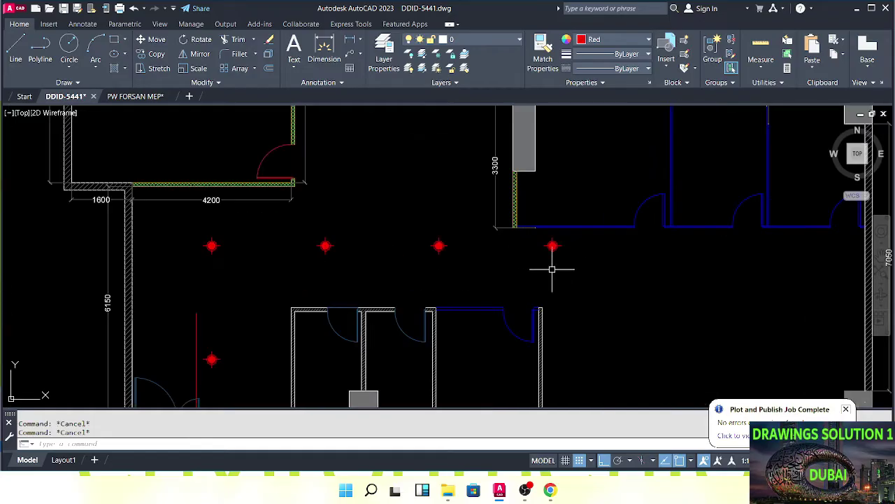
# Move the three rightmost sprinklers of the row about 630 mm straight down into the corridor.
pyautogui.click(580, 239)
pyautogui.click(294, 266)
pyautogui.moveTo(356, 265); pyautogui.dragTo(424, 256, button='middle')
pyautogui.write('m')
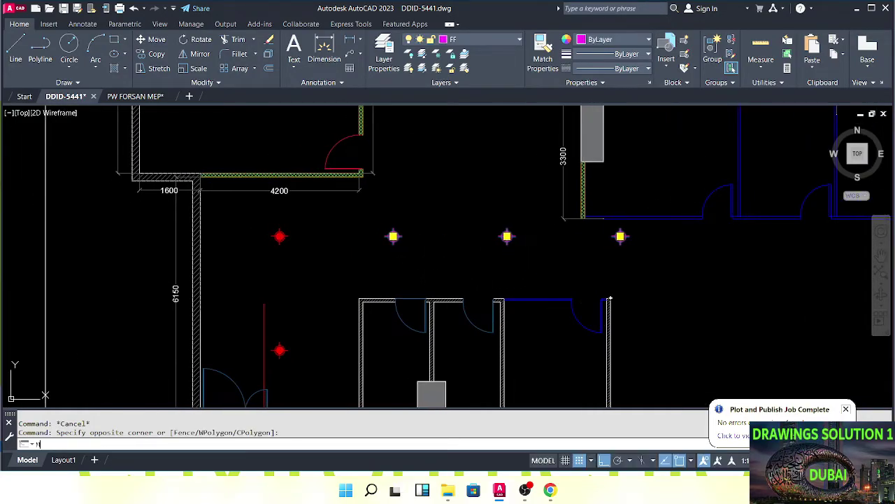
pyautogui.press('Return')
pyautogui.click(668, 280)
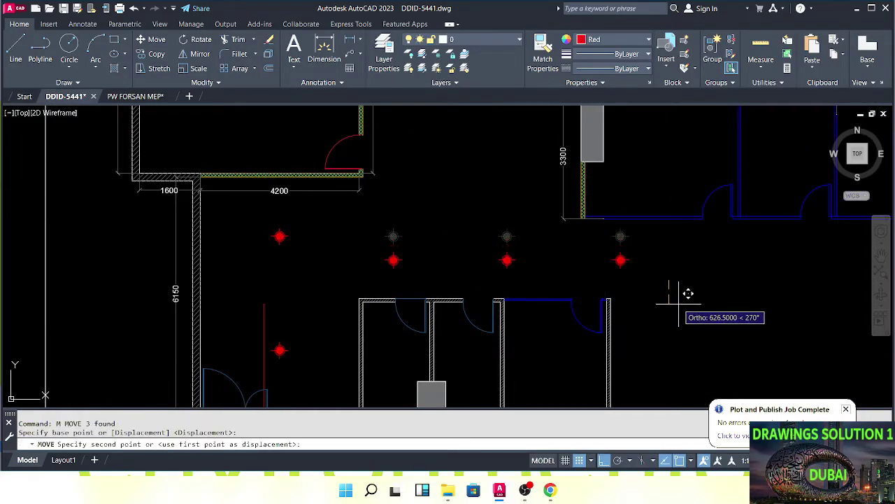
pyautogui.click(687, 304)
pyautogui.press('Escape')
# Draw a vertical line across the corridor from the end wall of the lower rooms up to the opposite blue wall.
pyautogui.moveTo(583, 269); pyautogui.dragTo(573, 268, button='middle')
pyautogui.scroll(5, 573, 268)
pyautogui.write('l')
pyautogui.press('Return')
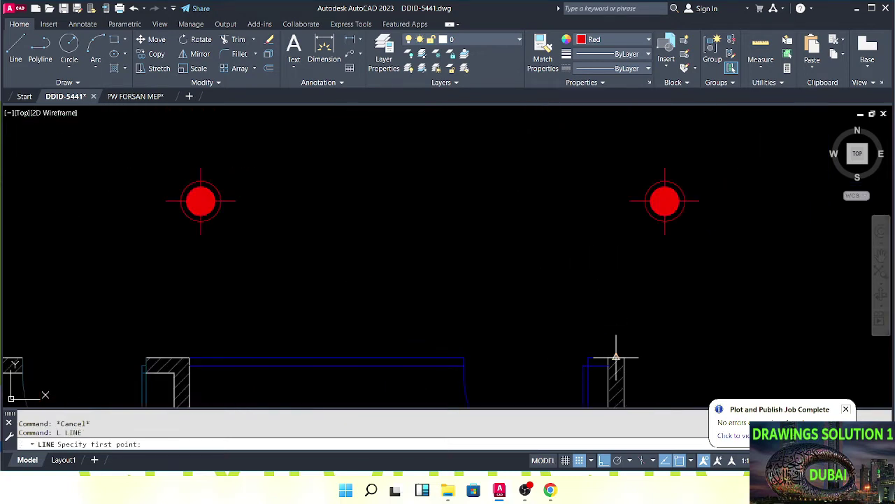
pyautogui.click(617, 357)
pyautogui.moveTo(599, 208); pyautogui.dragTo(575, 313, button='middle')
pyautogui.click(592, 136)
pyautogui.press('Escape')
pyautogui.scroll(-2, 582, 216)
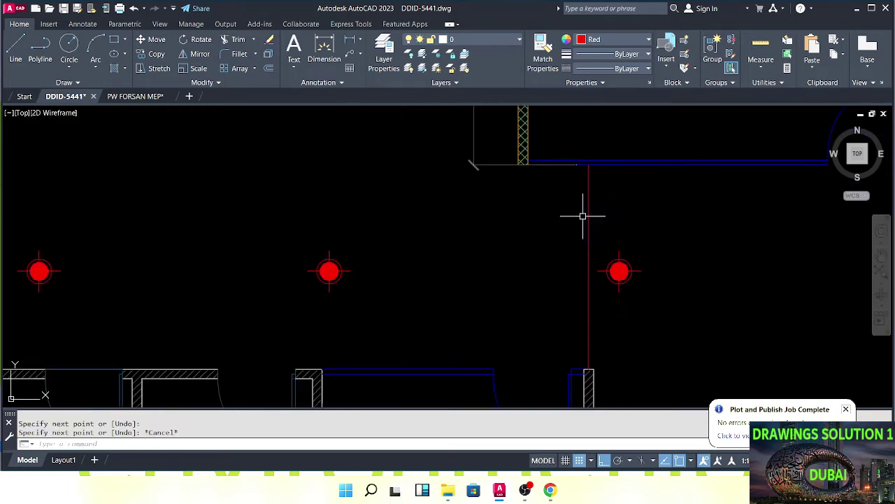
# Draw a horizontal line from the midpoint of the vertical corridor line leftward across the sprinklers.
pyautogui.moveTo(583, 215)
pyautogui.mouseDown(button='middle')
pyautogui.moveTo(567, 260)
pyautogui.moveTo(614, 266)
pyautogui.mouseUp(button='middle')
pyautogui.write('l')
pyautogui.press('Return')
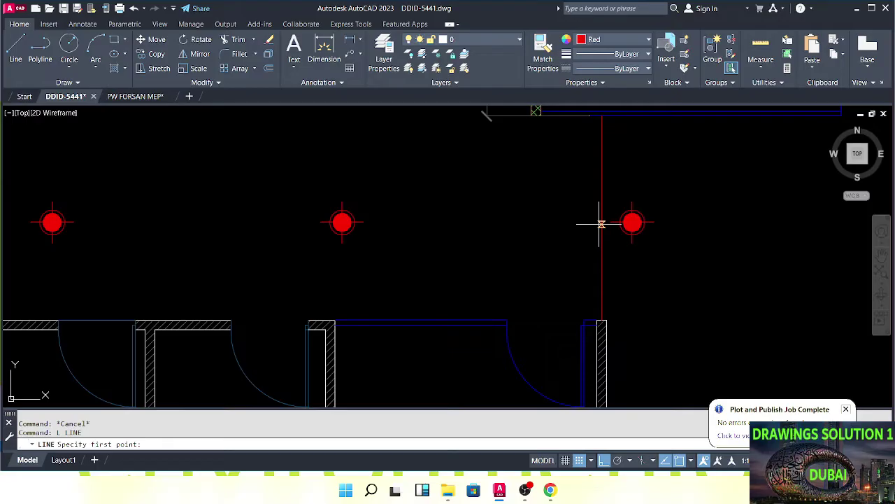
pyautogui.click(600, 224)
pyautogui.moveTo(516, 235); pyautogui.dragTo(413, 238, button='middle')
pyautogui.click(126, 235)
pyautogui.press('Escape')
pyautogui.press('Escape')
# Extend the horizontal centre line to the right past the last sprinkler.
pyautogui.scroll(2, 130, 236)
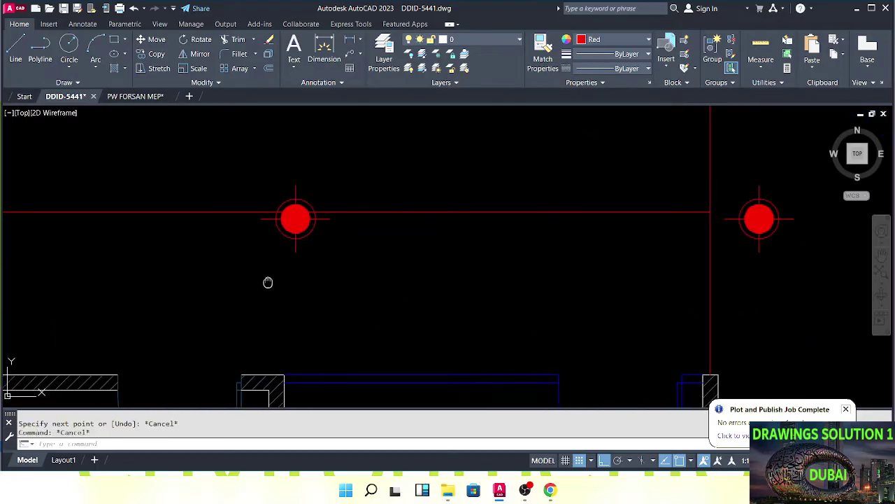
pyautogui.click(441, 218)
pyautogui.click(420, 190)
pyautogui.moveTo(562, 229); pyautogui.dragTo(544, 300, button='middle')
pyautogui.click(533, 224)
pyautogui.click(714, 184)
pyautogui.press('Escape')
pyautogui.press('Escape')
# Move the three corridor sprinklers vertically from the last one's centre onto the horizontal centre line.
pyautogui.click(636, 177)
pyautogui.scroll(-2, 470, 242)
pyautogui.click(283, 287)
pyautogui.click(390, 240)
pyautogui.click(367, 283)
pyautogui.scroll(2, 674, 294)
pyautogui.keyDown('shift'); pyautogui.click(593, 305); pyautogui.keyUp('shift')
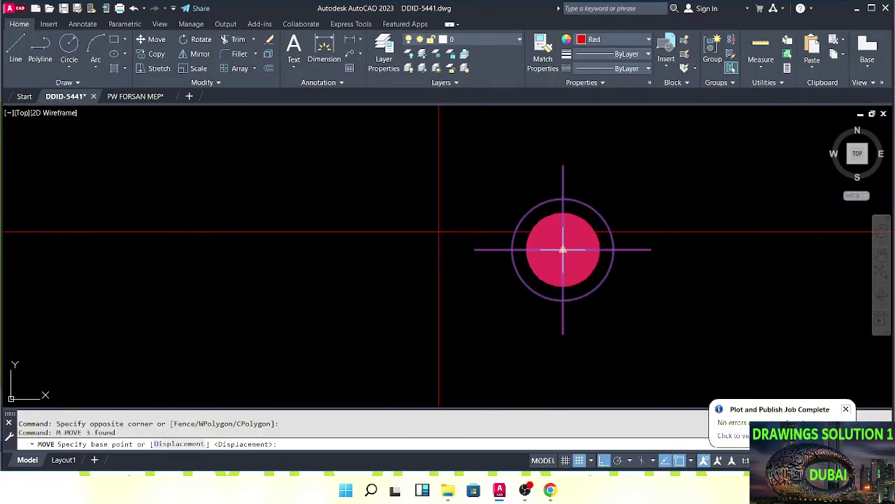
pyautogui.click(563, 250)
pyautogui.click(560, 228)
pyautogui.scroll(-6, 538, 289)
pyautogui.moveTo(505, 288); pyautogui.dragTo(577, 284, button='middle')
pyautogui.press('Escape')
pyautogui.press('Escape')
# Erase the horizontal centre line and the vertical construction line in the corridor.
pyautogui.click(477, 310)
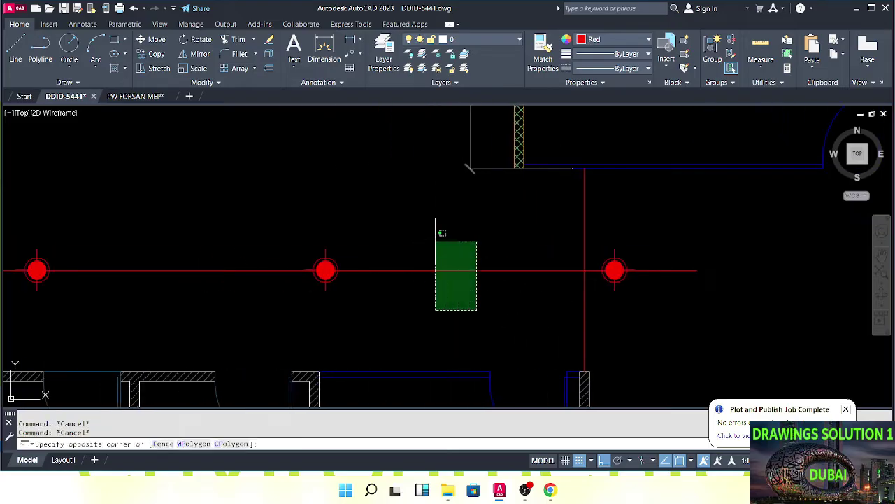
pyautogui.click(436, 241)
pyautogui.write('e')
pyautogui.scroll(-2, 482, 254)
pyautogui.press('Escape')
pyautogui.press('Escape')
pyautogui.click(537, 222)
pyautogui.click(500, 220)
pyautogui.write('e')
pyautogui.moveTo(426, 253); pyautogui.dragTo(448, 258, button='middle')
pyautogui.press('Escape')
pyautogui.press('Escape')
# Mirror the two corridor sprinklers left of the last one about a vertical line through its centre, keeping the originals.
pyautogui.click(447, 238)
pyautogui.click(176, 297)
pyautogui.moveTo(462, 300); pyautogui.dragTo(410, 285, button='middle')
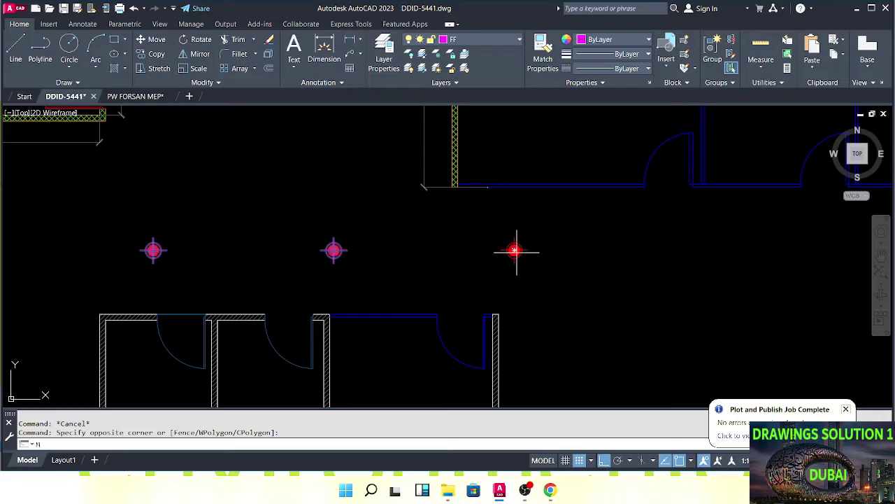
pyautogui.scroll(5, 517, 250)
pyautogui.write('MI')
pyautogui.press('Return')
pyautogui.click(511, 242)
pyautogui.click(526, 343)
pyautogui.press('Return')
pyautogui.scroll(-5, 586, 291)
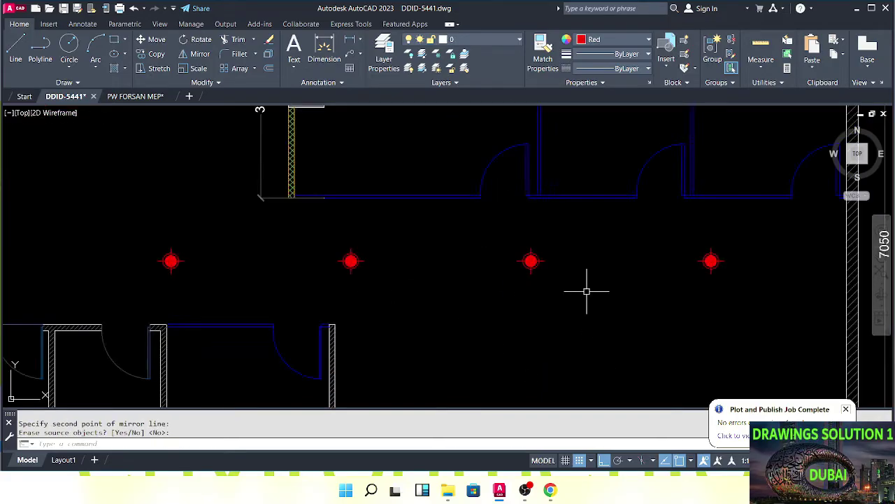
pyautogui.scroll(-3, 546, 271)
pyautogui.scroll(4, 564, 265)
pyautogui.press('Escape')
pyautogui.click(625, 226)
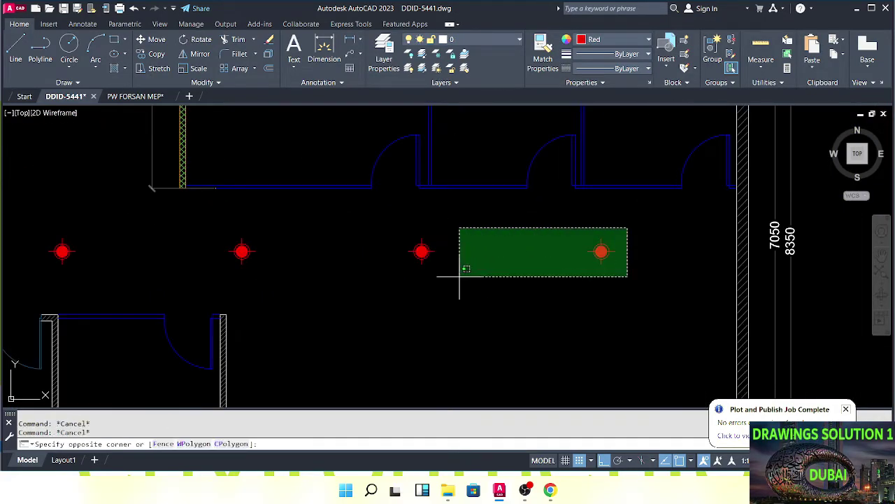
pyautogui.click(389, 280)
pyautogui.scroll(-2, 476, 294)
pyautogui.moveTo(502, 315); pyautogui.dragTo(524, 242, button='middle')
pyautogui.press('Escape')
pyautogui.press('Escape')
# Draw a 3000 mm vertical construction line straight down from the centre of the last corridor sprinkler.
pyautogui.write('L')
pyautogui.press('Return')
pyautogui.scroll(5, 528, 189)
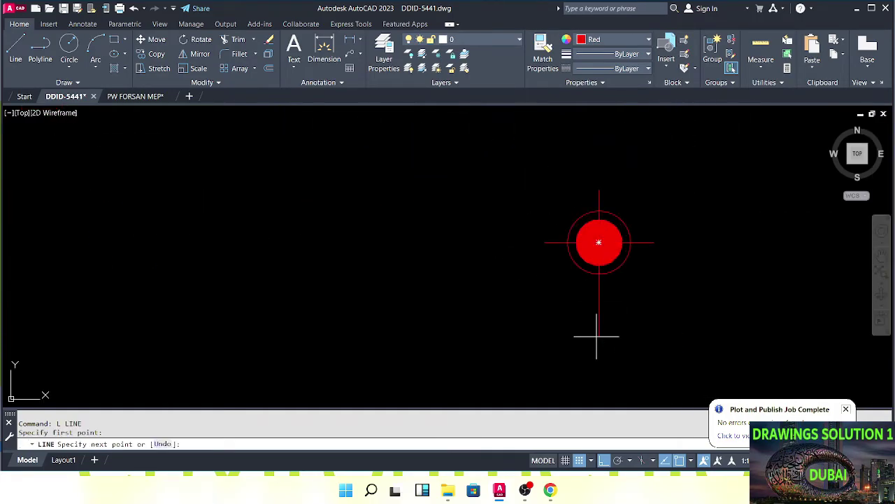
pyautogui.moveTo(597, 336); pyautogui.dragTo(581, 253, button='middle')
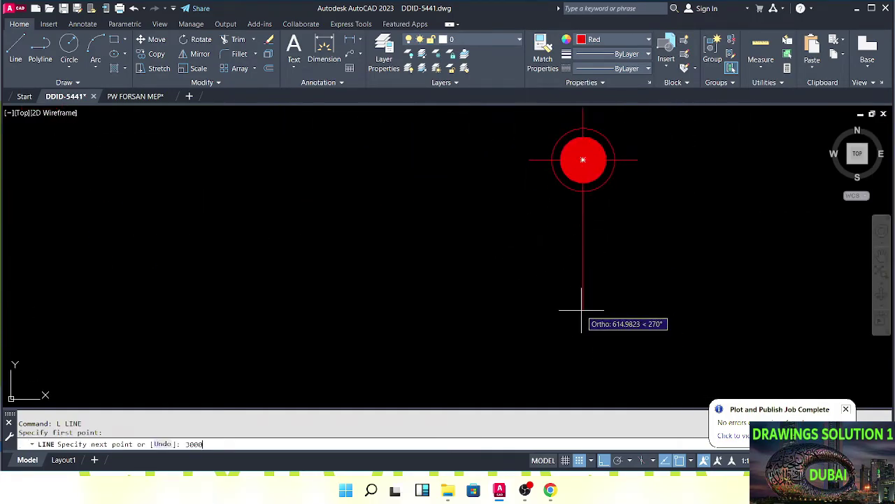
pyautogui.press('Return')
pyautogui.scroll(-4, 553, 311)
pyautogui.press('Escape')
pyautogui.click(585, 240)
pyautogui.press('Escape')
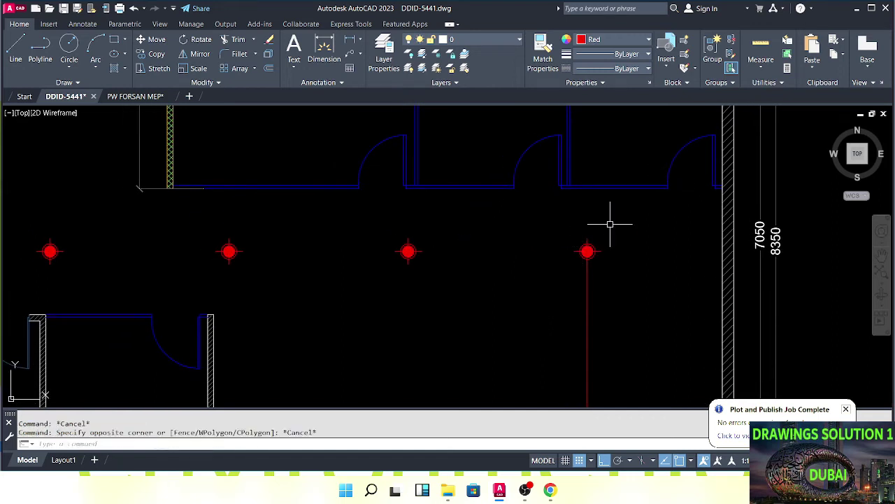
# Copy the last two corridor sprinklers straight down, from the last one's centre to the lower end of the construction line.
pyautogui.click(629, 217)
pyautogui.click(416, 246)
pyautogui.moveTo(469, 251); pyautogui.dragTo(428, 223, button='middle')
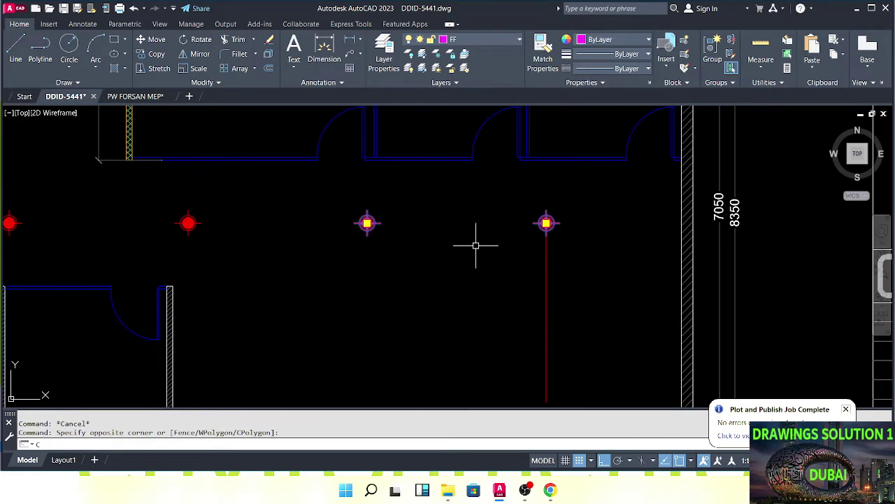
pyautogui.write('o')
pyautogui.press('Return')
pyautogui.scroll(5, 536, 220)
pyautogui.click(571, 232)
pyautogui.scroll(-5, 539, 209)
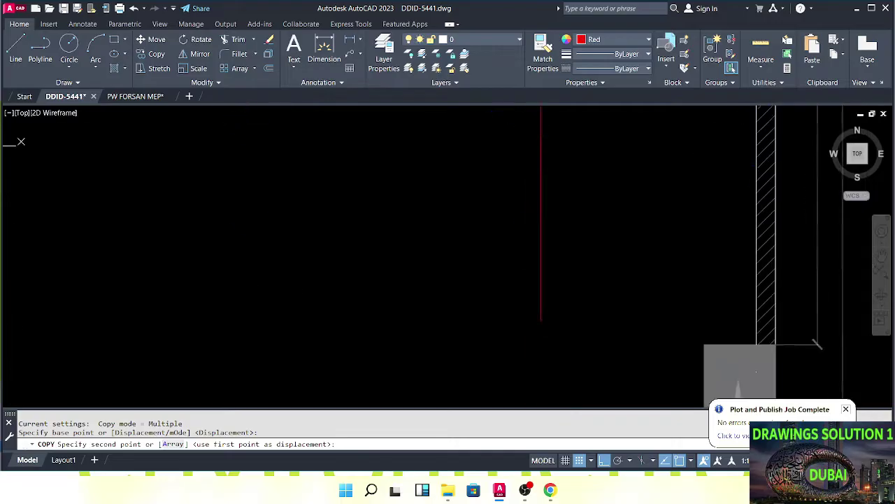
pyautogui.scroll(4, 530, 230)
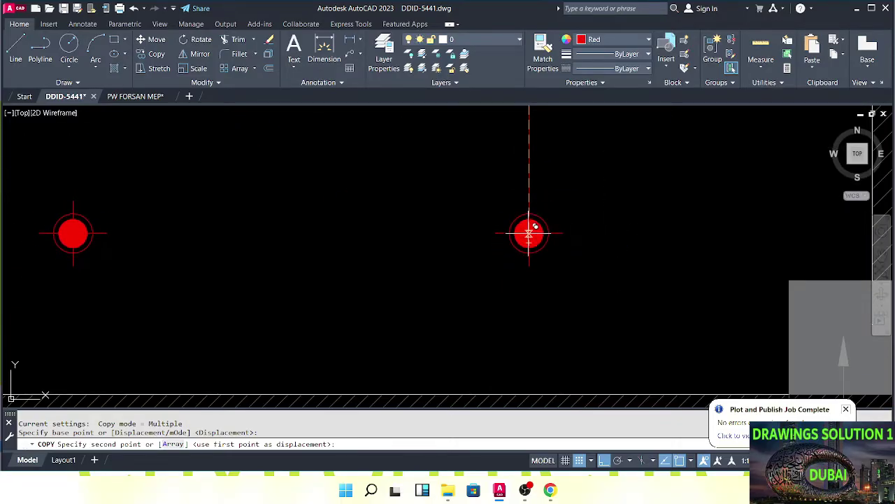
pyautogui.click(529, 242)
pyautogui.press('Escape')
pyautogui.press('Escape')
# Erase the vertical construction line between the two last sprinklers.
pyautogui.scroll(-2, 503, 225)
pyautogui.moveTo(503, 225); pyautogui.dragTo(520, 301, button='middle')
pyautogui.scroll(-2, 547, 220)
pyautogui.moveTo(547, 221); pyautogui.dragTo(545, 282, button='middle')
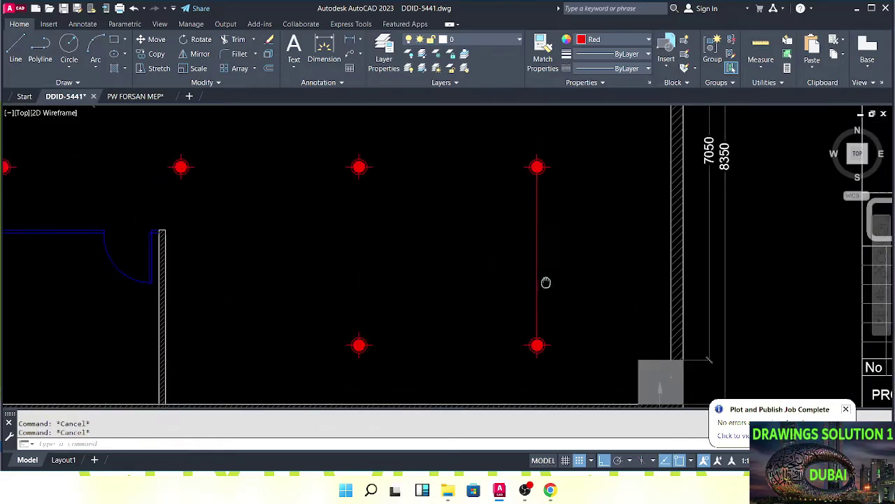
pyautogui.click(563, 274)
pyautogui.click(519, 246)
pyautogui.write('e')
# Move the four sprinklers in the open area on the right of the plan 700 mm horizontally to the right.
pyautogui.scroll(-2, 465, 241)
pyautogui.moveTo(465, 241); pyautogui.dragTo(580, 246, button='middle')
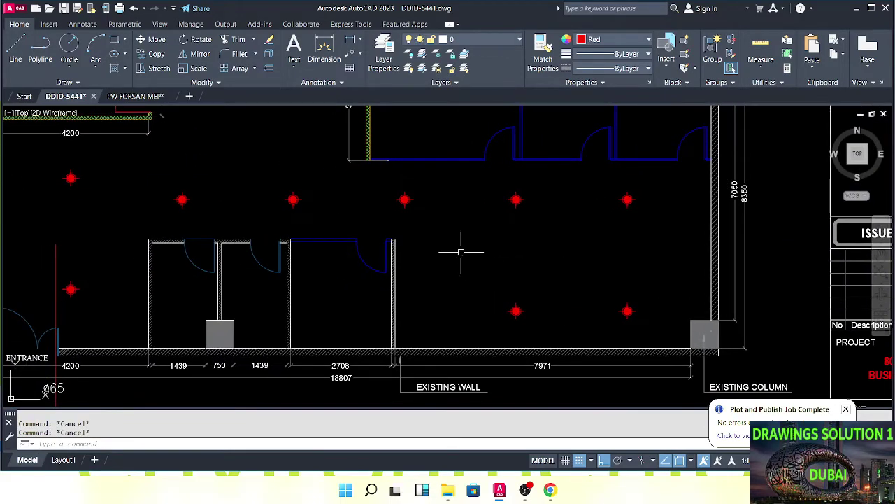
pyautogui.moveTo(449, 251)
pyautogui.mouseDown(button='middle')
pyautogui.moveTo(465, 248)
pyautogui.moveTo(478, 259)
pyautogui.mouseUp(button='middle')
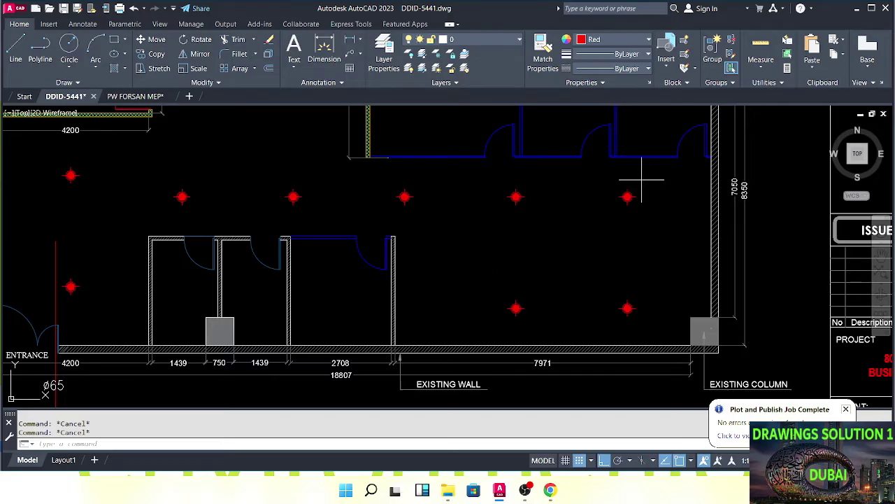
pyautogui.moveTo(641, 179); pyautogui.dragTo(490, 342)
pyautogui.moveTo(572, 275); pyautogui.dragTo(506, 293, button='middle')
pyautogui.write('m')
pyautogui.press('Return')
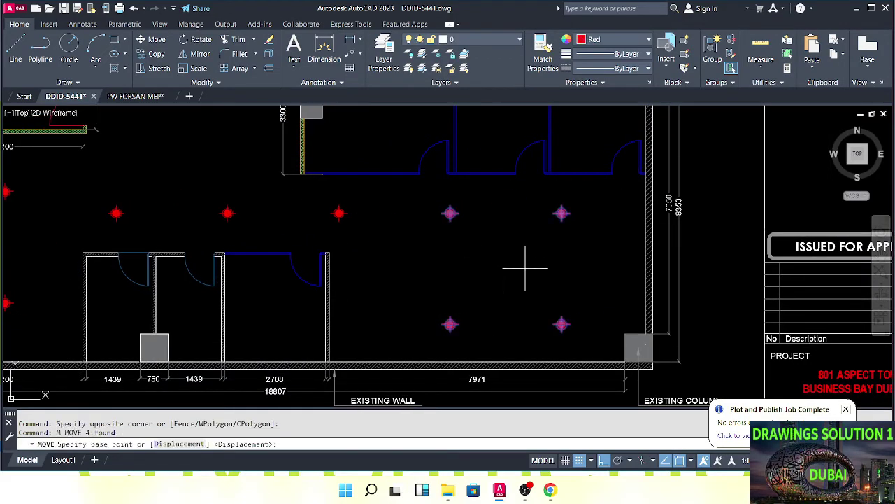
pyautogui.click(489, 257)
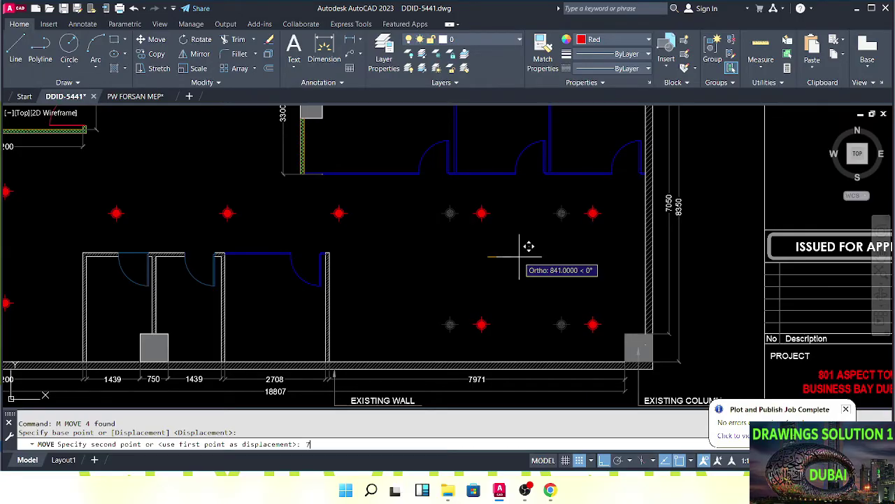
pyautogui.press('Return')
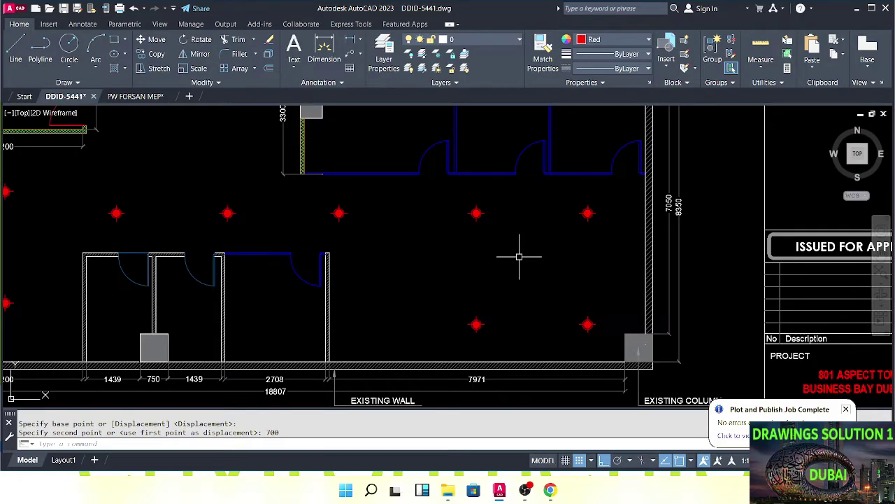
pyautogui.press('Escape')
pyautogui.press('Escape')
# Mirror the rightmost sprinkler pair about a vertical line through the neighbouring pair's centres, keeping the originals.
pyautogui.click(606, 192)
pyautogui.click(564, 331)
pyautogui.moveTo(518, 303); pyautogui.dragTo(552, 308, button='middle')
pyautogui.write('mi')
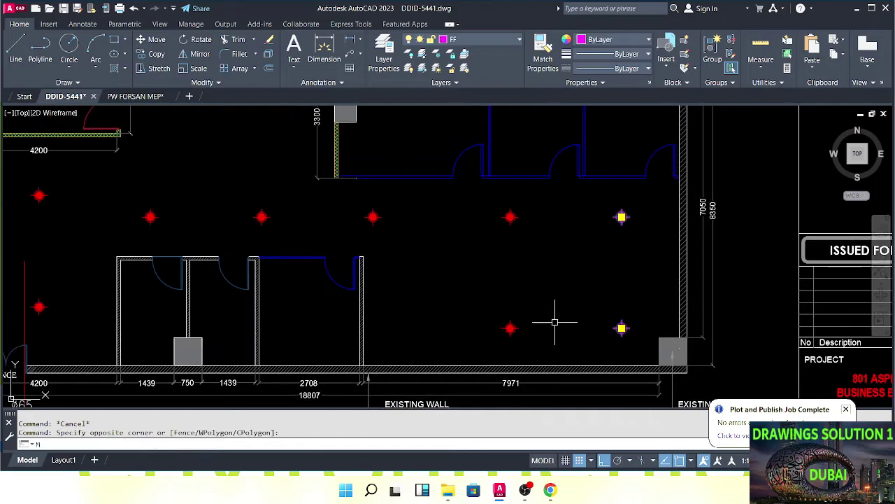
pyautogui.press('Return')
pyautogui.scroll(4, 532, 340)
pyautogui.click(476, 308)
pyautogui.click(476, 236)
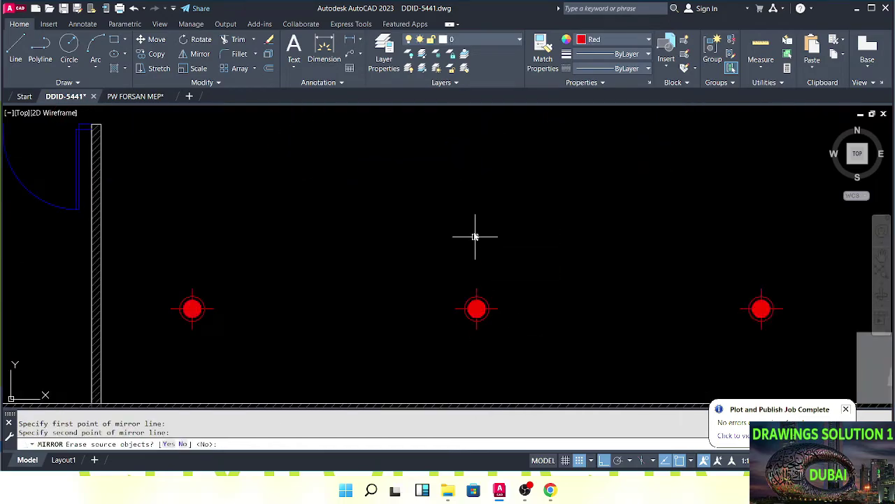
pyautogui.scroll(-5, 490, 245)
pyautogui.press('Escape')
pyautogui.press('Escape')
# Move the six open-area sprinklers 500 mm to the right and erase the upper-left one beside the corridor row.
pyautogui.moveTo(511, 256)
pyautogui.mouseDown(button='middle')
pyautogui.moveTo(485, 244)
pyautogui.moveTo(529, 287)
pyautogui.mouseUp(button='middle')
pyautogui.click(550, 206)
pyautogui.scroll(2, 472, 236)
pyautogui.click(386, 315)
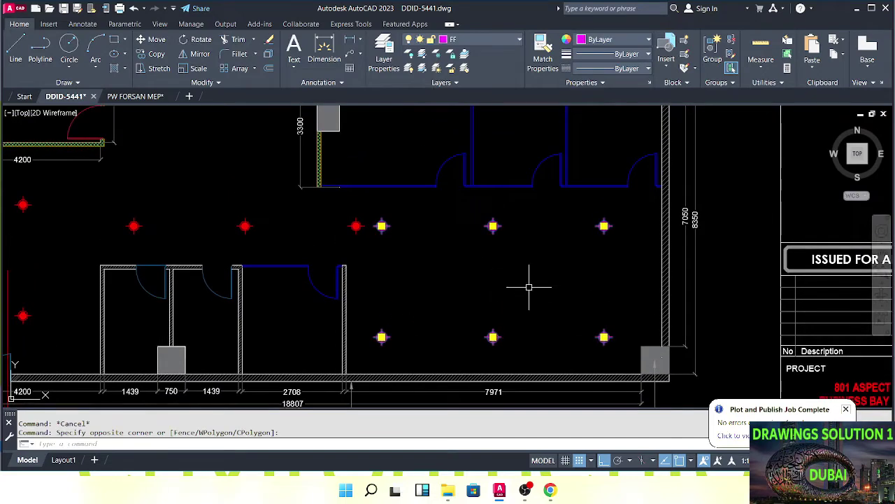
pyautogui.write('m')
pyautogui.press('Return')
pyautogui.click(490, 280)
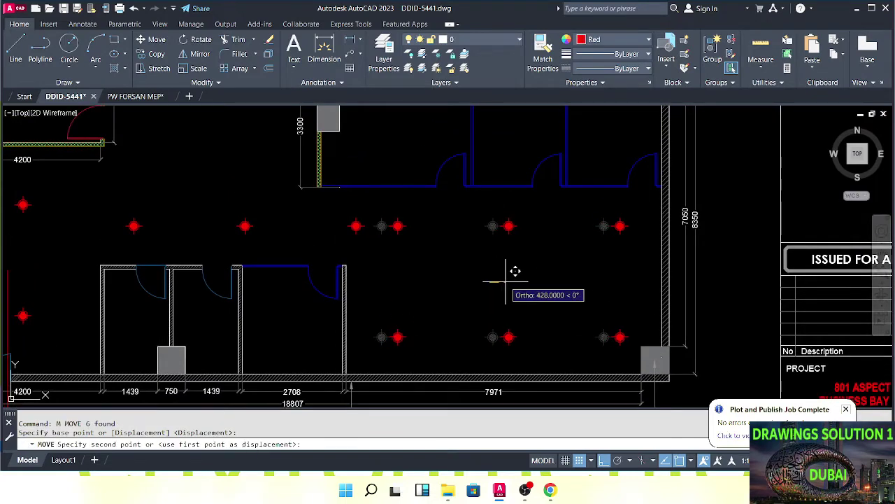
pyautogui.write('500')
pyautogui.press('Return')
pyautogui.moveTo(468, 259); pyautogui.dragTo(525, 283, button='middle')
pyautogui.press('Escape')
pyautogui.press('Escape')
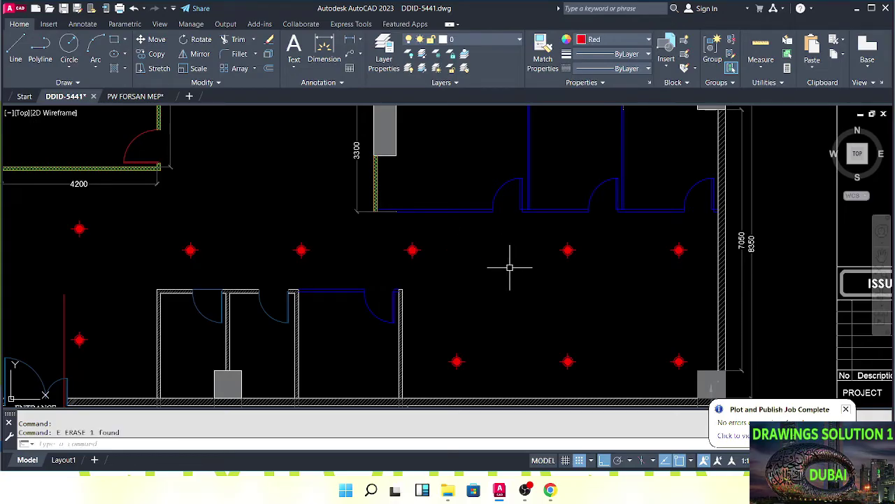
pyautogui.scroll(-2, 509, 268)
pyautogui.moveTo(480, 258)
pyautogui.mouseDown(button='middle')
pyautogui.moveTo(448, 259)
pyautogui.moveTo(466, 282)
pyautogui.moveTo(467, 308)
pyautogui.mouseUp(button='middle')
pyautogui.scroll(1, 415, 252)
pyautogui.scroll(-1, 461, 269)
pyautogui.scroll(-1, 371, 281)
pyautogui.moveTo(369, 280); pyautogui.dragTo(382, 219, button='middle')
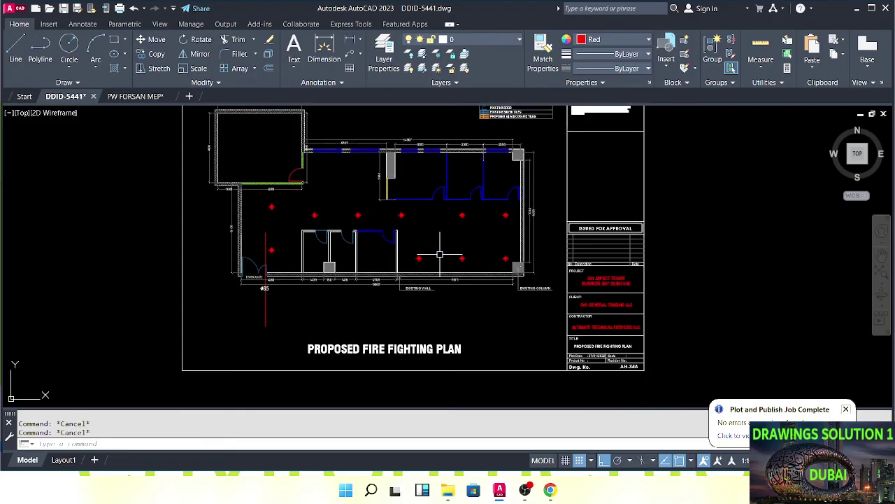
# Copy the upper middle sprinkler of the open area into the 3550 mm wide room above, with Ortho off.
pyautogui.scroll(4, 477, 277)
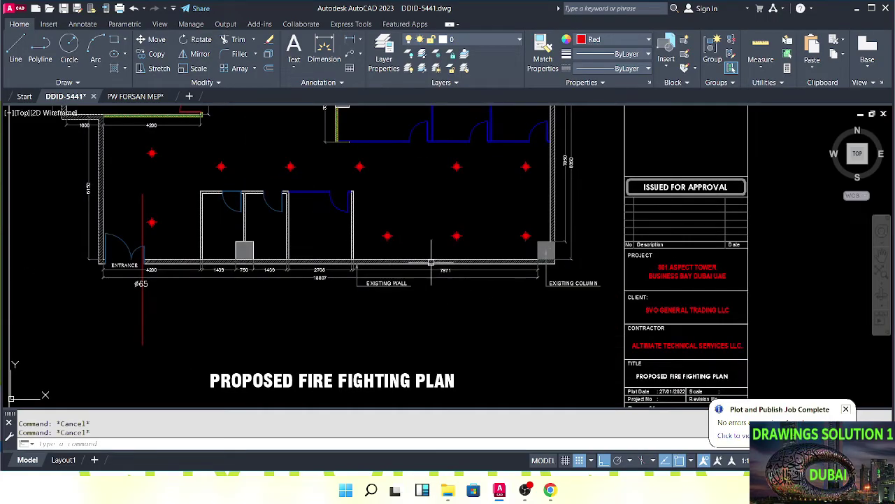
pyautogui.moveTo(428, 278); pyautogui.dragTo(543, 351, button='middle')
pyautogui.scroll(1, 486, 307)
pyautogui.click(521, 282)
pyautogui.click(476, 315)
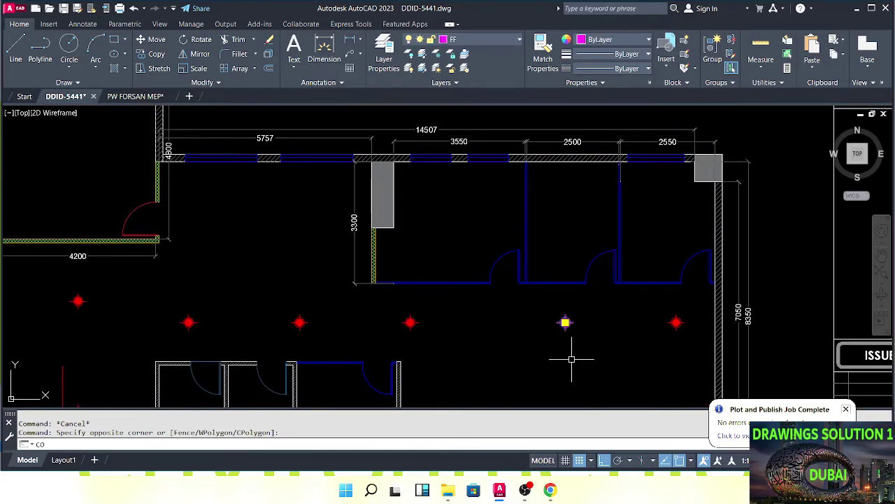
pyautogui.press('Return')
pyautogui.scroll(4, 571, 342)
pyautogui.click(574, 295)
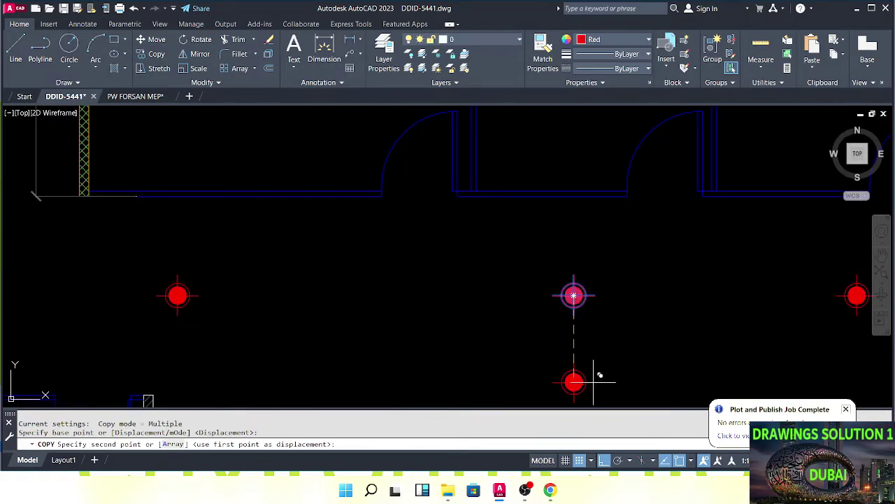
pyautogui.click(606, 465)
pyautogui.scroll(-1, 414, 196)
pyautogui.moveTo(321, 127); pyautogui.dragTo(480, 322, button='middle')
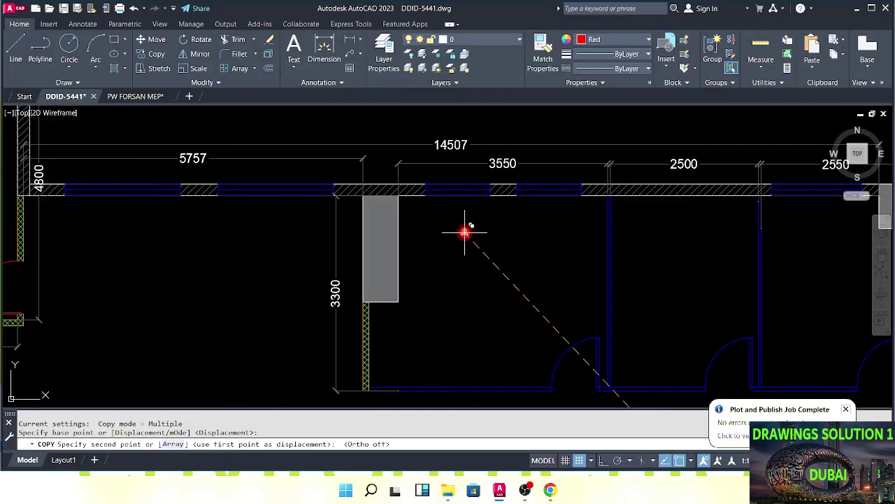
pyautogui.click(463, 232)
pyautogui.scroll(-2, 463, 231)
pyautogui.press('Escape')
pyautogui.press('Escape')
# Add a linear dimension across the first upper room, from the column face to the partition wall.
pyautogui.moveTo(438, 250)
pyautogui.mouseDown(button='middle')
pyautogui.moveTo(456, 275)
pyautogui.moveTo(382, 253)
pyautogui.mouseUp(button='middle')
pyautogui.write('DLI')
pyautogui.press('Return')
pyautogui.scroll(2, 425, 271)
pyautogui.click(398, 267)
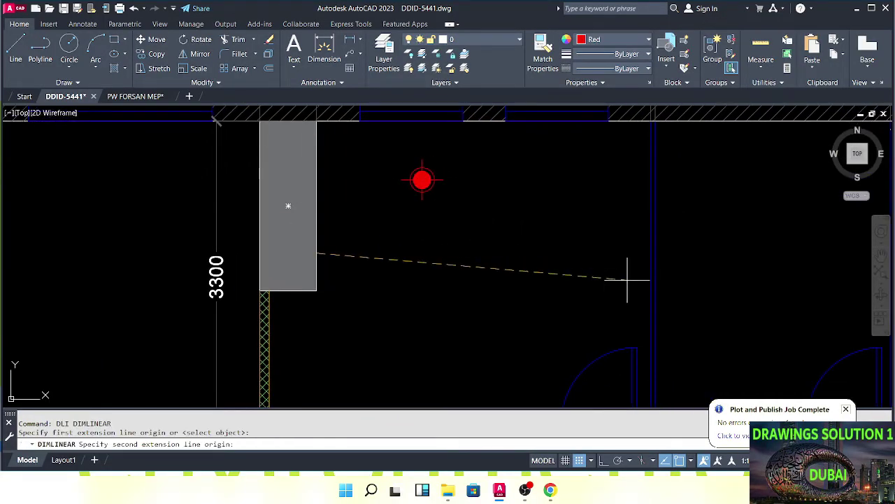
pyautogui.click(650, 253)
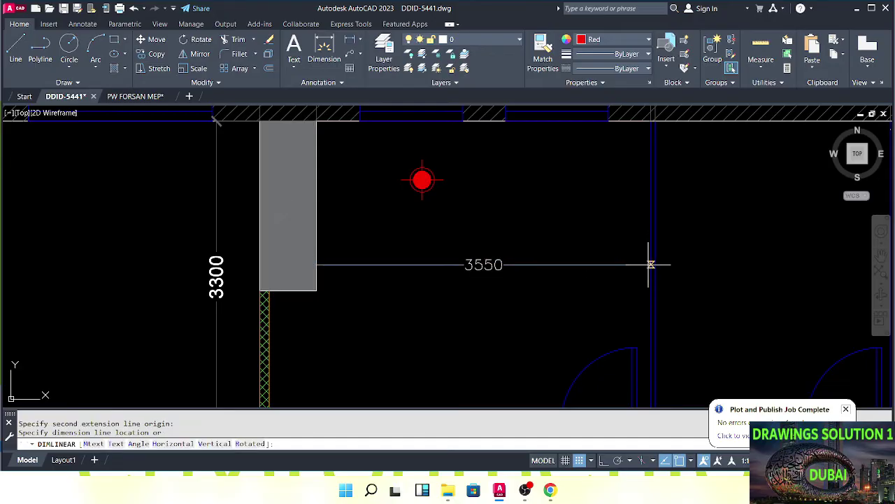
pyautogui.click(647, 260)
pyautogui.press('Escape')
pyautogui.press('Escape')
# Erase the linear dimension inside the first upper room.
pyautogui.scroll(-3, 520, 286)
pyautogui.scroll(3, 536, 278)
pyautogui.click(536, 279)
pyautogui.click(478, 226)
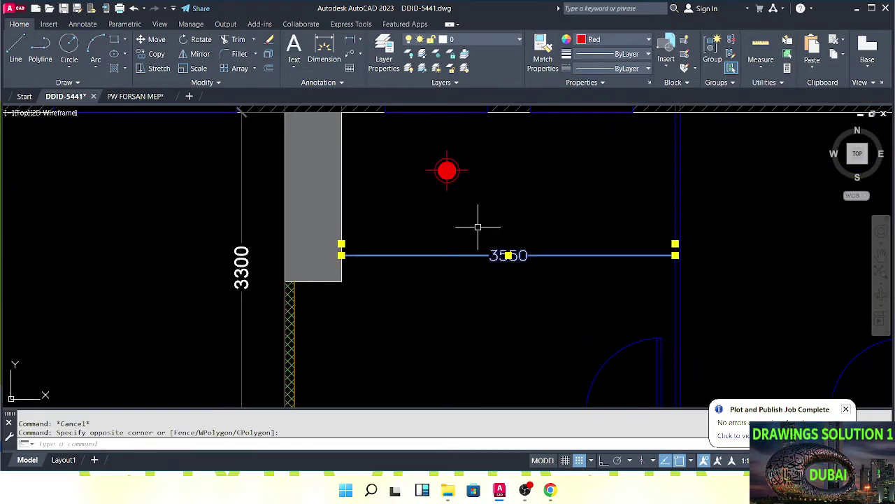
pyautogui.write('E')
pyautogui.press('Return')
pyautogui.scroll(-2, 469, 255)
pyautogui.moveTo(469, 256)
pyautogui.mouseDown(button='middle')
pyautogui.moveTo(490, 261)
pyautogui.moveTo(488, 251)
pyautogui.mouseUp(button='middle')
pyautogui.press('Escape')
pyautogui.press('Escape')
# Move the sprinkler in the first upper room down and right, towards the middle of the room.
pyautogui.write('M')
pyautogui.press('Return')
pyautogui.click(548, 240)
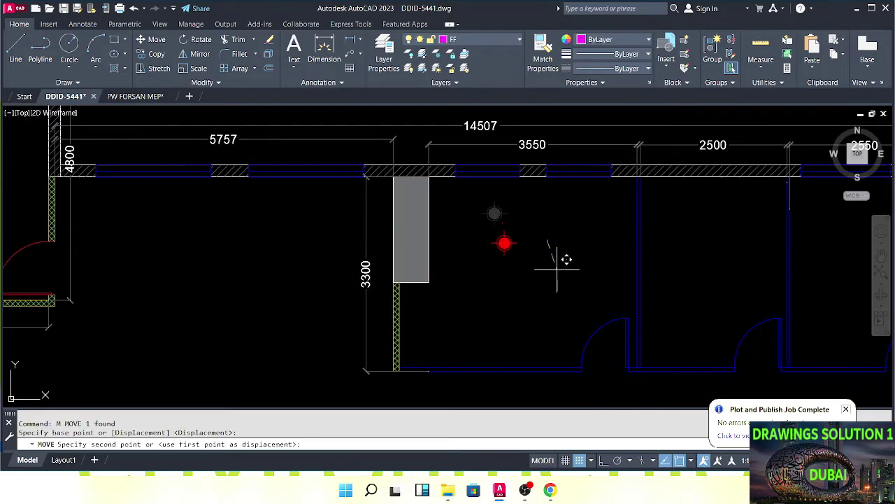
pyautogui.press('Escape')
pyautogui.press('Escape')
pyautogui.moveTo(526, 292)
pyautogui.mouseDown(button='middle')
pyautogui.moveTo(448, 266)
pyautogui.moveTo(480, 279)
pyautogui.moveTo(460, 266)
pyautogui.moveTo(429, 282)
pyautogui.mouseUp(button='middle')
pyautogui.click(470, 248)
pyautogui.press('Escape')
pyautogui.press('Escape')
# Copy the first upper room's sprinkler horizontally into the middle of the two rooms on its right, with Ortho on.
pyautogui.click(462, 274)
pyautogui.click(405, 232)
pyautogui.scroll(2, 429, 282)
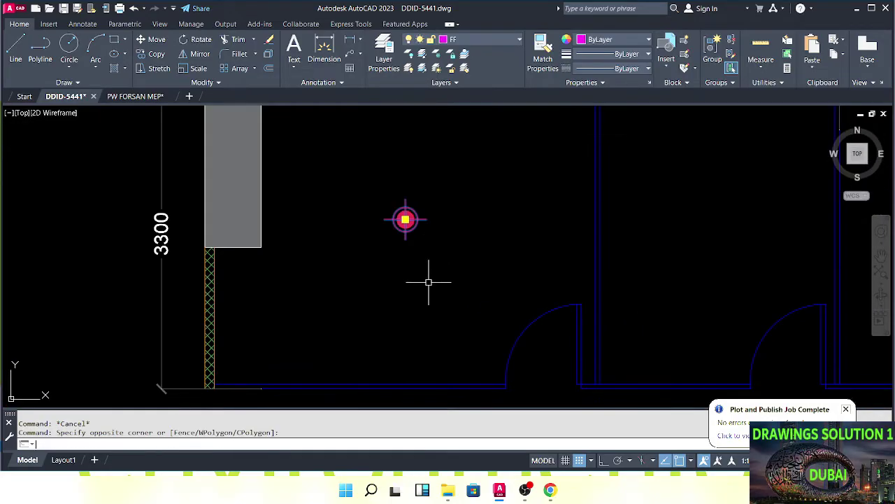
pyautogui.press('Return')
pyautogui.click(404, 277)
pyautogui.press('F8')
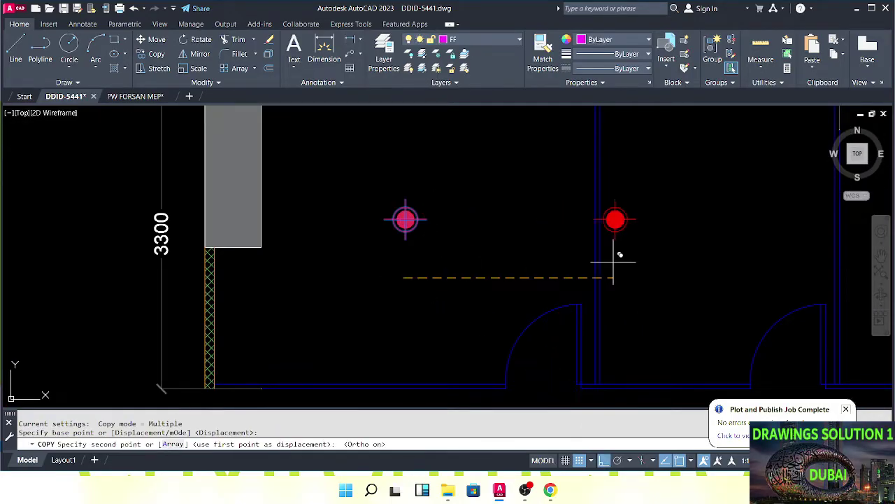
pyautogui.scroll(-2, 614, 262)
pyautogui.moveTo(613, 261); pyautogui.dragTo(472, 283, button='middle')
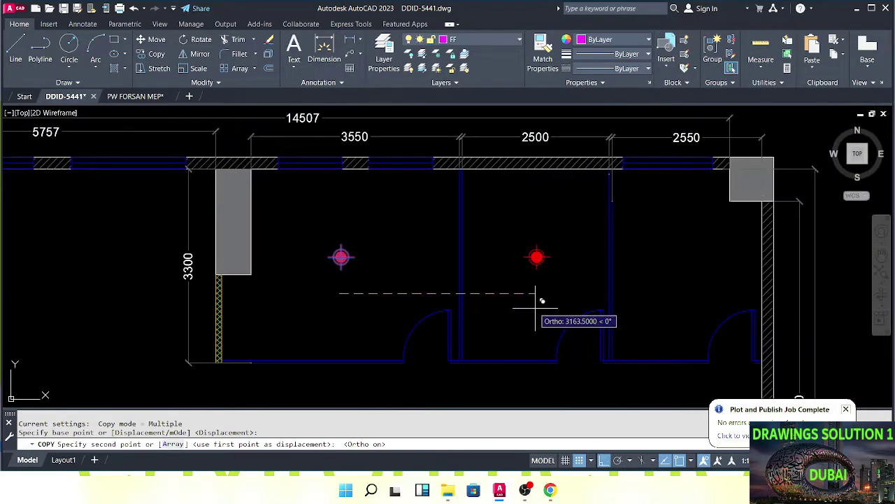
pyautogui.click(679, 300)
pyautogui.scroll(-2, 673, 286)
pyautogui.moveTo(555, 292); pyautogui.dragTo(650, 286, button='middle')
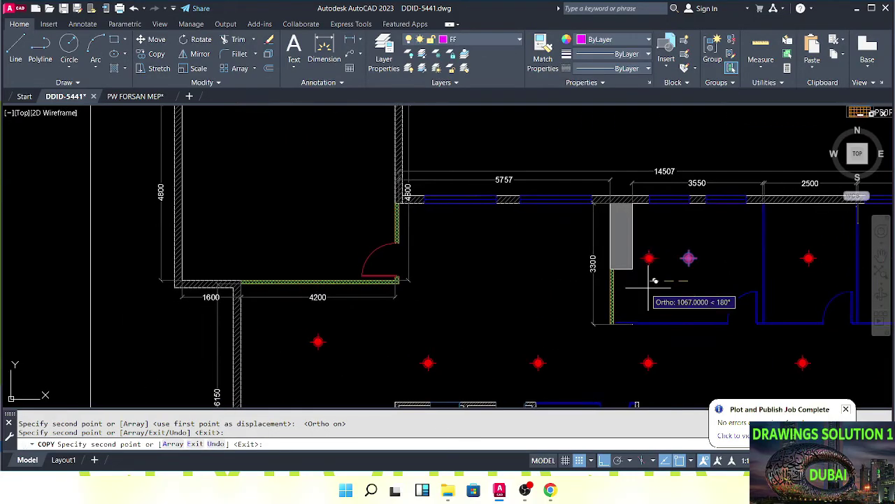
pyautogui.press('Escape')
pyautogui.press('Escape')
pyautogui.press('Escape')
# Copy the two corridor sprinklers above the small rooms about 2725 mm straight up into the open area left of the column.
pyautogui.moveTo(544, 370); pyautogui.dragTo(551, 294, button='middle')
pyautogui.click(594, 267)
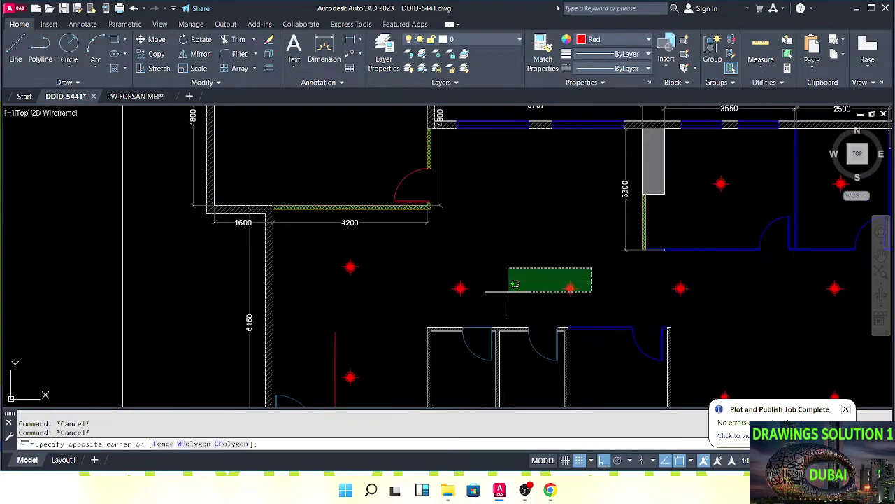
pyautogui.click(435, 315)
pyautogui.moveTo(505, 250); pyautogui.dragTo(545, 310, button='middle')
pyautogui.write('co')
pyautogui.press('Return')
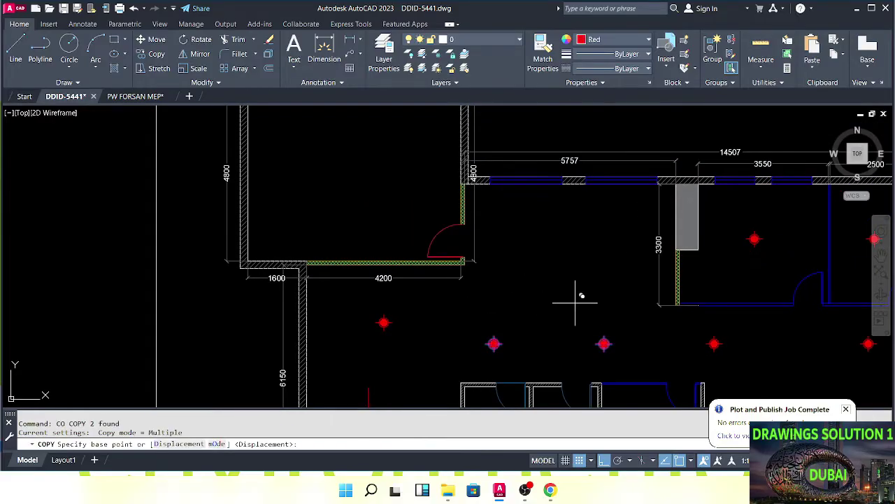
pyautogui.click(575, 303)
pyautogui.click(575, 203)
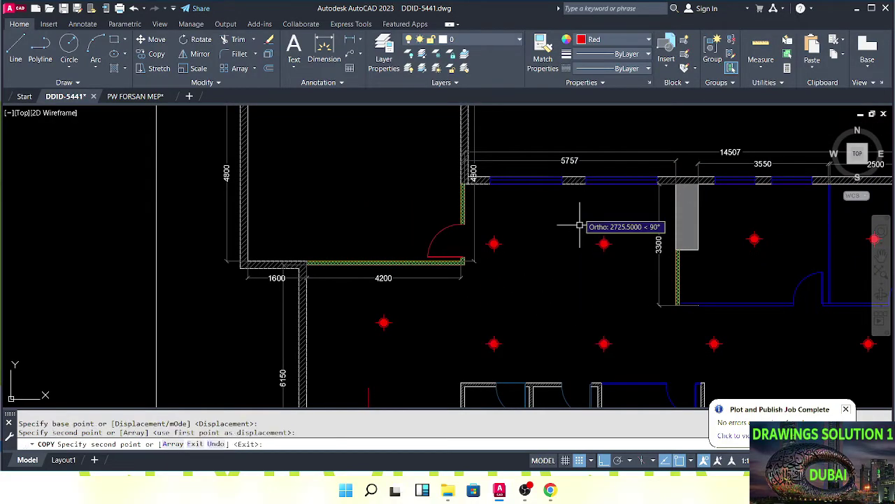
pyautogui.press('Escape')
pyautogui.press('Escape')
# Draw a vertical 3000 mm check line up from the corridor sprinkler below the open area's right-hand sprinkler.
pyautogui.moveTo(582, 298); pyautogui.dragTo(543, 271, button='middle')
pyautogui.write('l')
pyautogui.press('Return')
pyautogui.scroll(5, 560, 306)
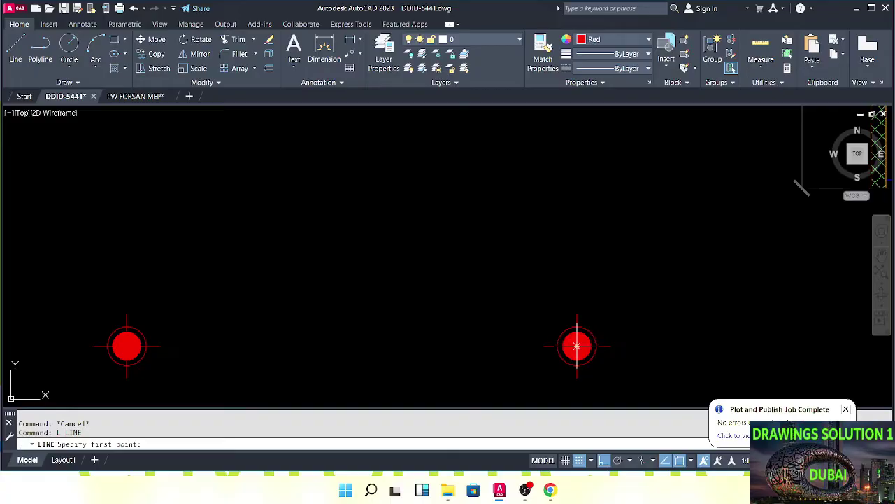
pyautogui.click(577, 346)
pyautogui.write('3000')
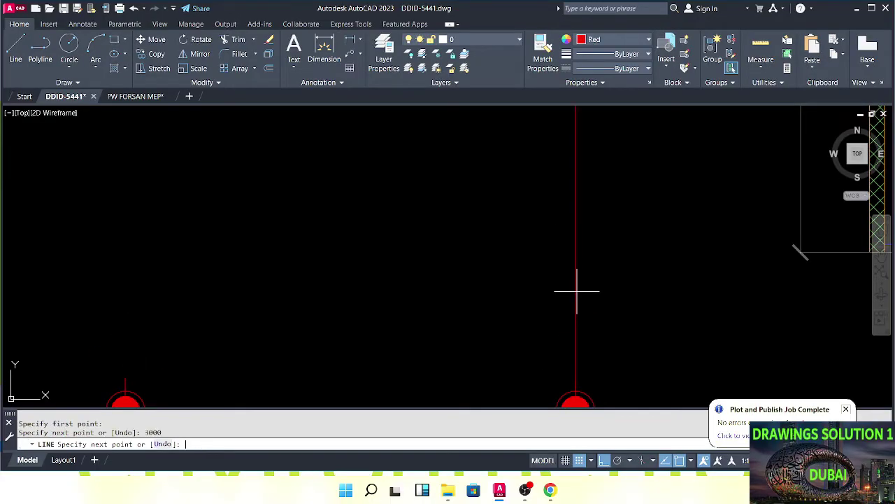
pyautogui.scroll(-5, 577, 291)
pyautogui.press('Escape')
pyautogui.press('Escape')
pyautogui.scroll(4, 593, 272)
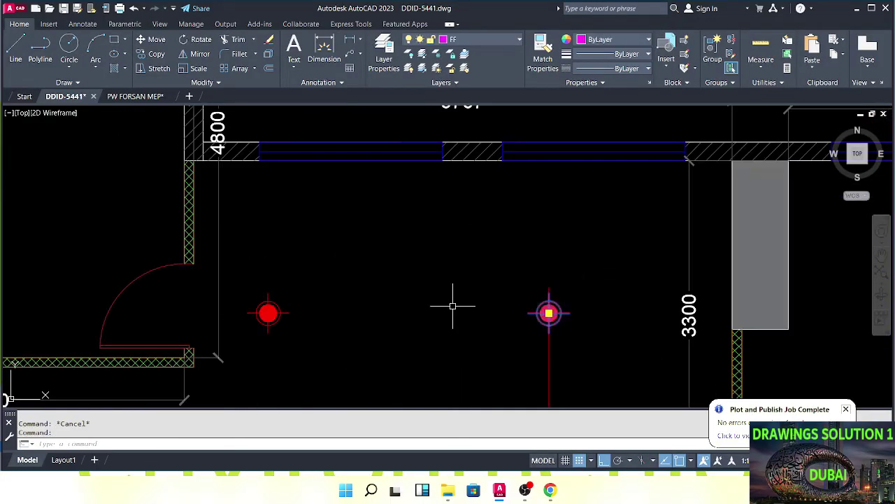
# Erase the 3000 mm check line between the corridor and open-area sprinklers.
pyautogui.scroll(-3, 484, 274)
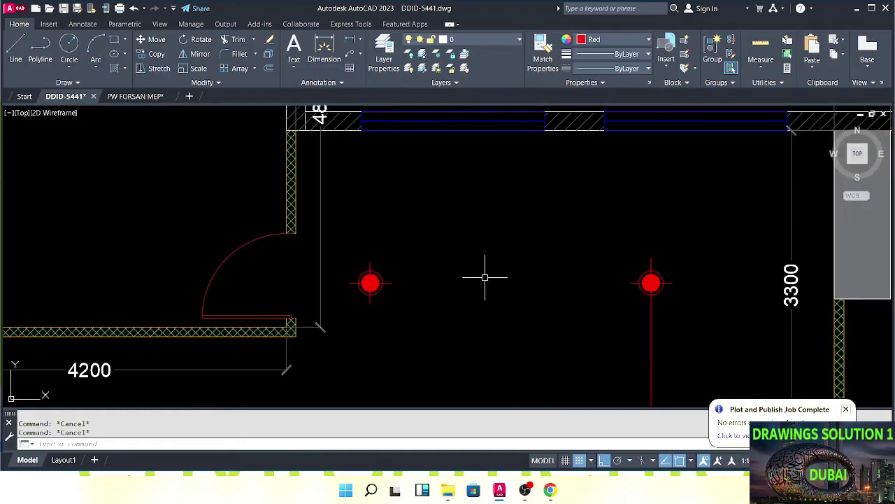
pyautogui.click(586, 291)
pyautogui.click(531, 300)
pyautogui.write('e')
pyautogui.press('Return')
# Move the two sprinklers in the open area left of the column horizontally about 500 mm to the right.
pyautogui.click(583, 214)
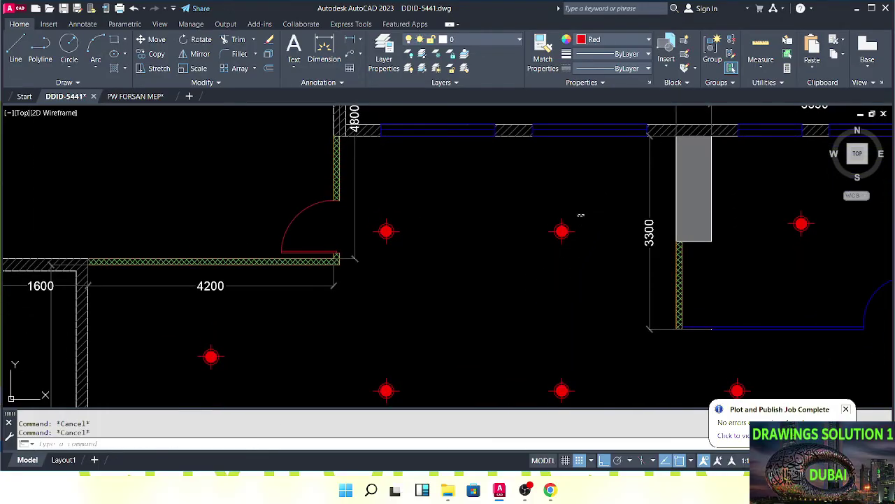
pyautogui.click(360, 274)
pyautogui.moveTo(448, 286); pyautogui.dragTo(413, 280, button='middle')
pyautogui.write('m')
pyautogui.press('Return')
pyautogui.click(410, 273)
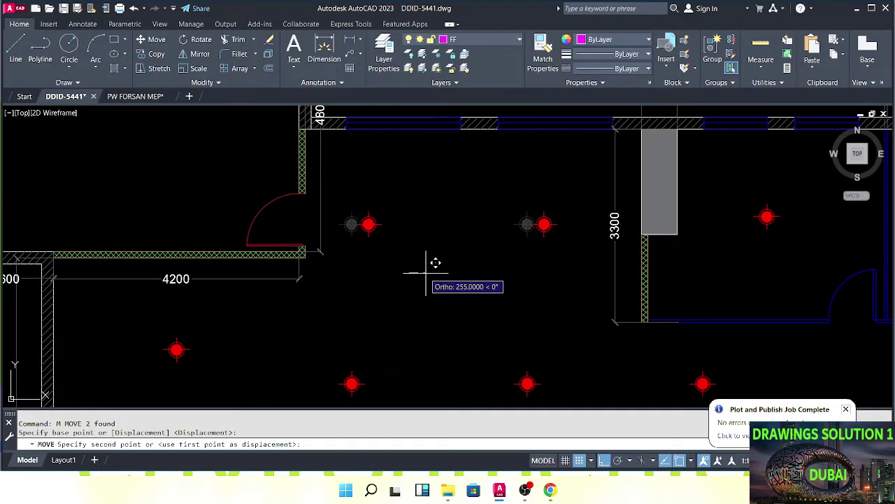
pyautogui.click(440, 273)
pyautogui.scroll(-2, 440, 273)
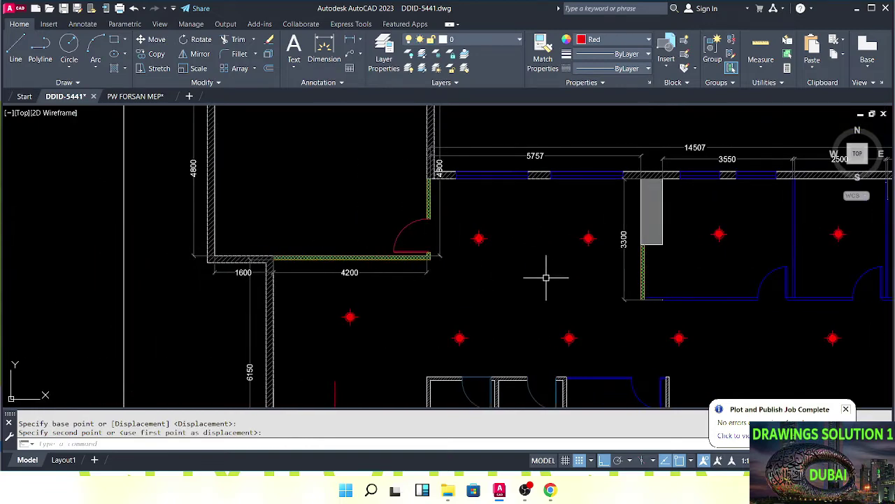
# Copy the open area's two sprinklers into the lower half of the large upper-left room, with Ortho off.
pyautogui.moveTo(551, 293); pyautogui.dragTo(503, 294, button='middle')
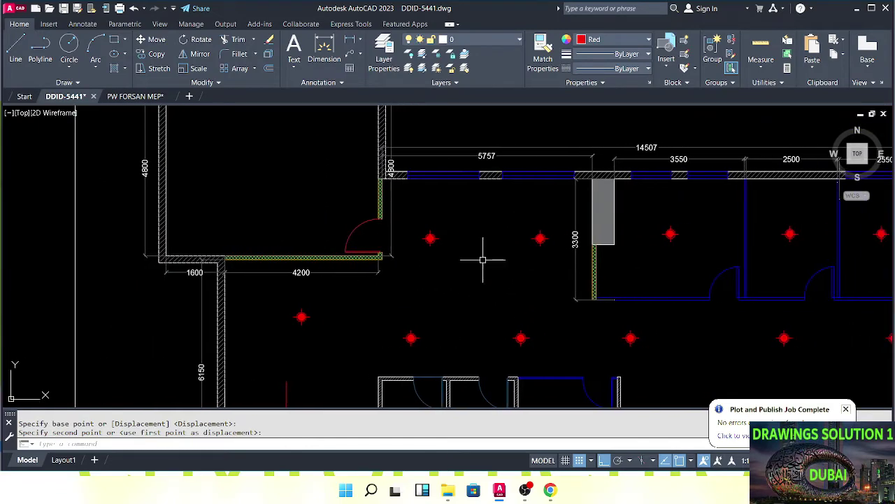
pyautogui.press('Escape')
pyautogui.scroll(3, 533, 259)
pyautogui.press('Escape')
pyautogui.click(558, 235)
pyautogui.click(375, 286)
pyautogui.moveTo(375, 286); pyautogui.dragTo(493, 328, button='middle')
pyautogui.write('co')
pyautogui.press('Return')
pyautogui.click(559, 322)
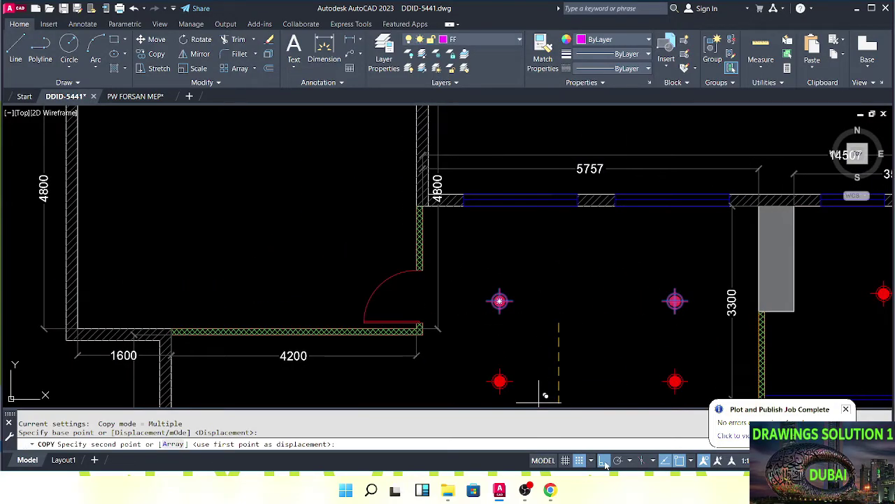
pyautogui.click(603, 459)
pyautogui.moveTo(226, 218); pyautogui.dragTo(396, 286, button='middle')
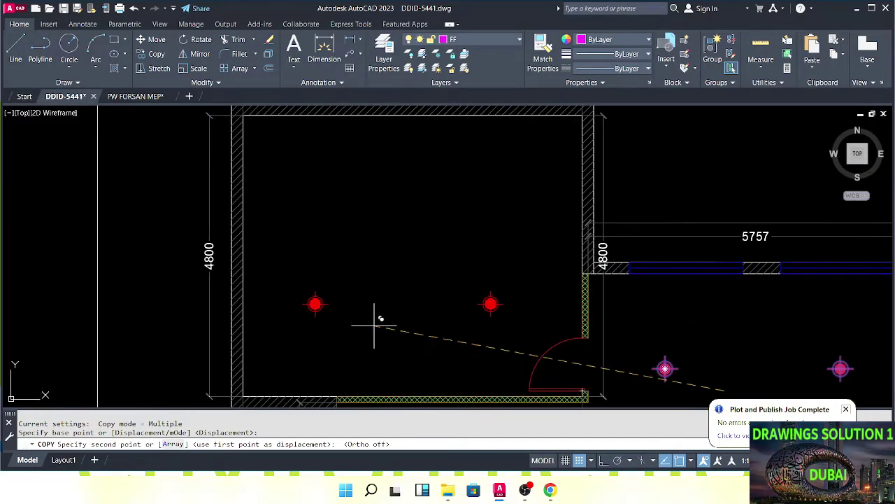
pyautogui.press('Escape')
# Add a vertical linear dimension between the upper and lower walls at the middle of the upper-left room.
pyautogui.moveTo(374, 314)
pyautogui.mouseDown(button='middle')
pyautogui.moveTo(370, 248)
pyautogui.moveTo(405, 265)
pyautogui.mouseUp(button='middle')
pyautogui.write('dli')
pyautogui.press('Return')
pyautogui.scroll(-2, 396, 239)
pyautogui.click(420, 174)
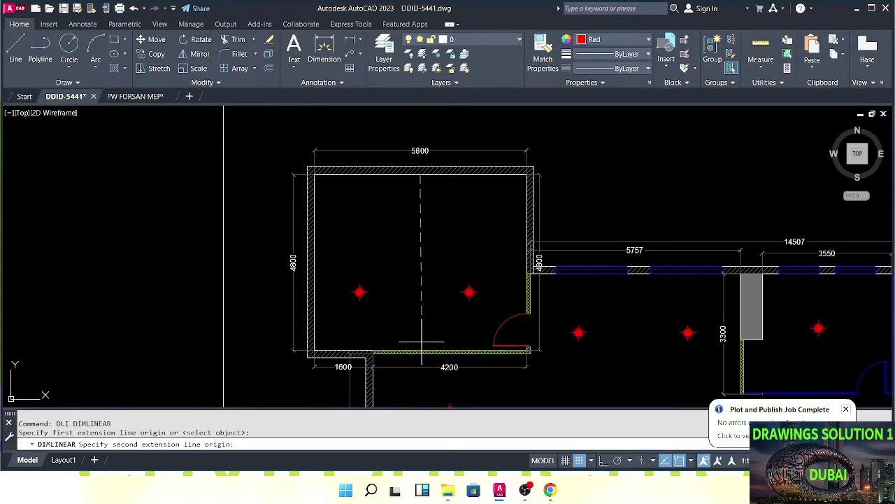
pyautogui.click(420, 350)
pyautogui.click(410, 319)
# Erase the vertical dimension in the middle of the upper-left room.
pyautogui.scroll(4, 410, 319)
pyautogui.press('Escape')
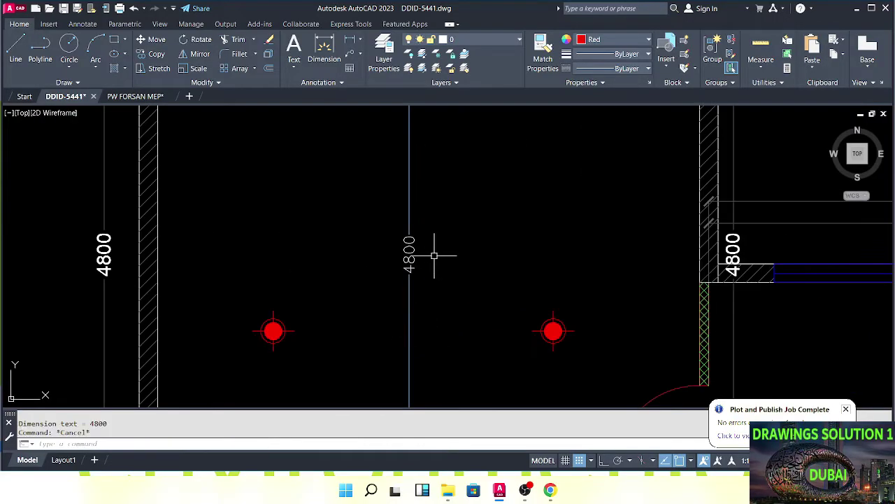
pyautogui.click(385, 271)
pyautogui.scroll(-5, 385, 271)
pyautogui.press('Escape')
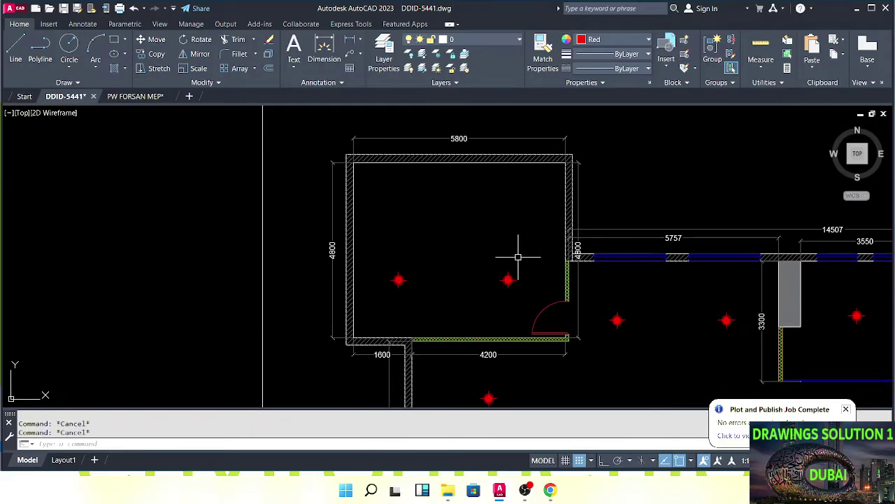
# Draw a horizontal 3000 mm guide line from the left sprinkler in the upper-left room towards the right one, with Ortho on.
pyautogui.scroll(6, 394, 275)
pyautogui.write('l')
pyautogui.press('Return')
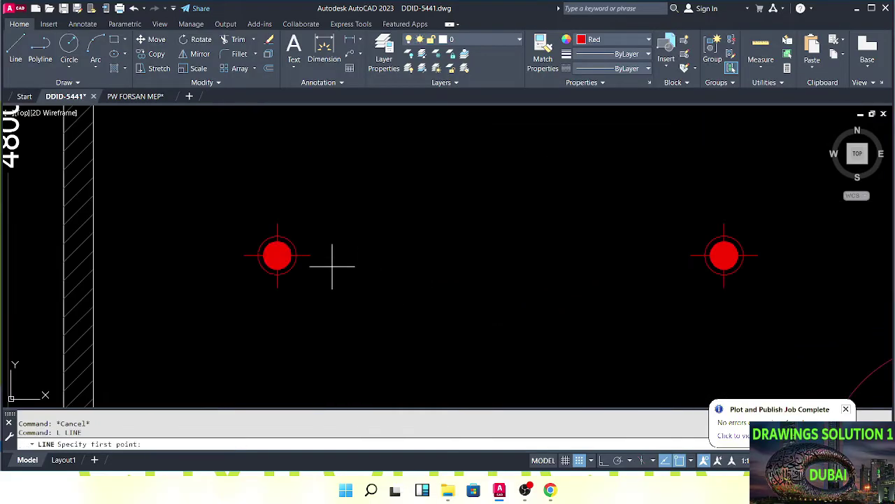
pyautogui.click(277, 251)
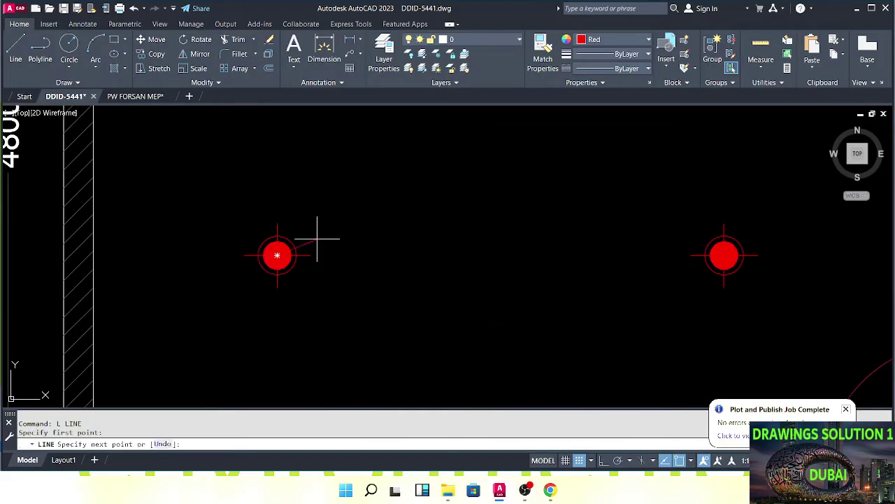
pyautogui.click(603, 460)
pyautogui.moveTo(539, 280); pyautogui.dragTo(353, 267, button='middle')
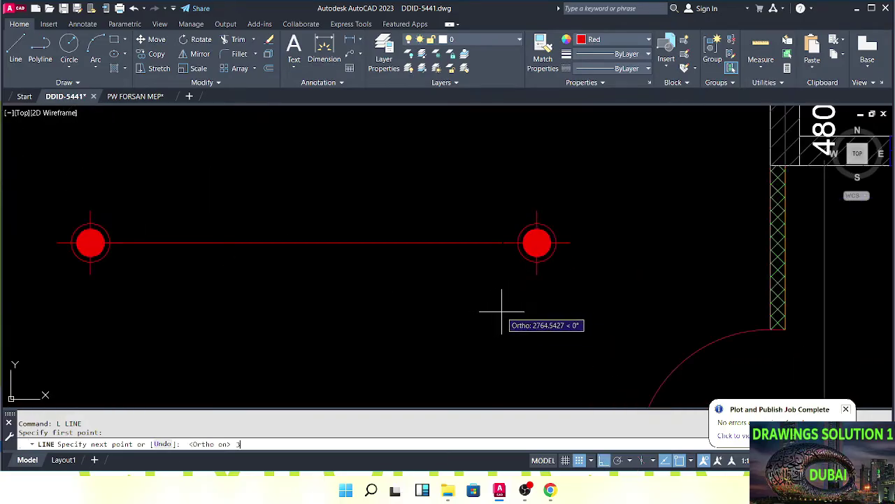
pyautogui.write('300')
pyautogui.press('Return')
pyautogui.press('Escape')
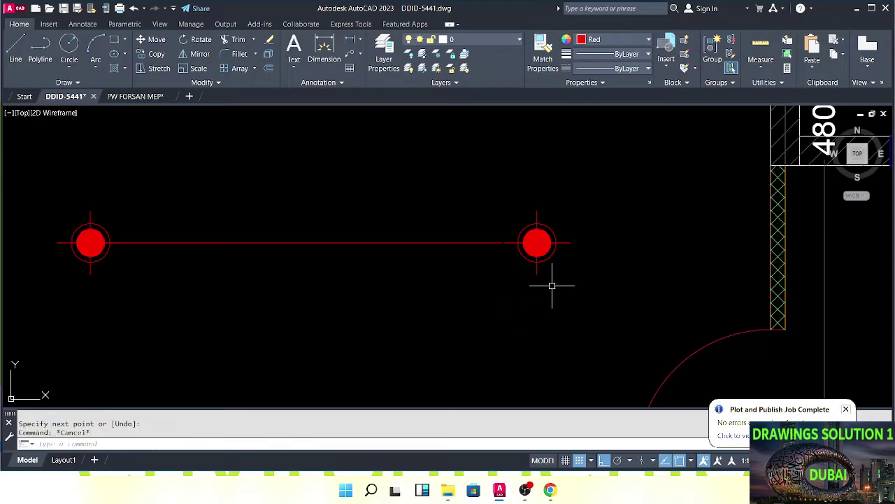
# Move the upper-left room's right-hand sprinkler horizontally to the right, clear of the guide line's end.
pyautogui.click(564, 239)
pyautogui.click(557, 273)
pyautogui.moveTo(556, 278); pyautogui.dragTo(527, 264, button='middle')
pyautogui.write('m')
pyautogui.press('Return')
pyautogui.click(512, 301)
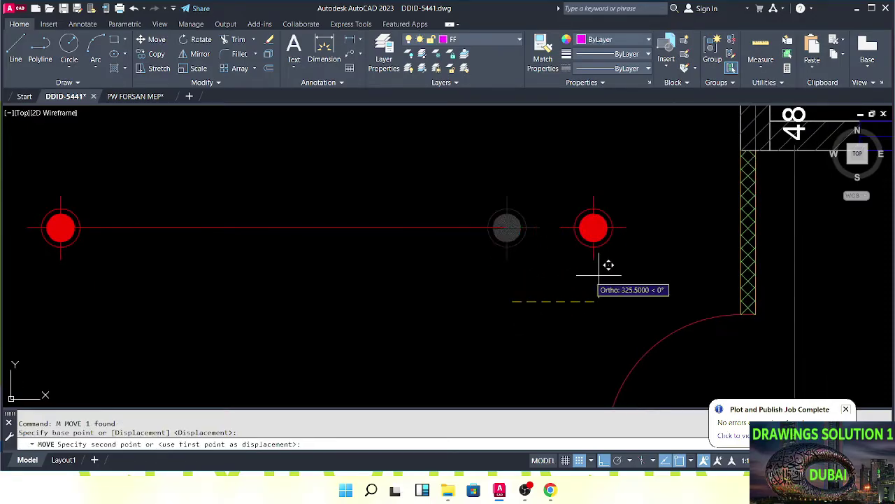
pyautogui.click(602, 275)
pyautogui.press('Escape')
# Move the upper-left room's right-hand sprinkler back to the end of the 3000 mm guide line.
pyautogui.click(631, 169)
pyautogui.click(594, 257)
pyautogui.write('m')
pyautogui.press('Return')
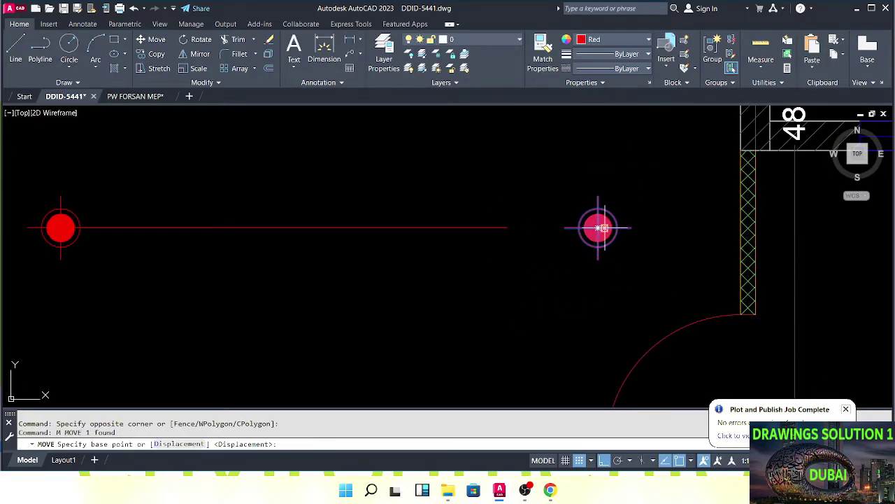
pyautogui.click(600, 227)
pyautogui.click(503, 222)
# Erase the horizontal guide line between the upper-left room's two sprinklers.
pyautogui.moveTo(379, 275); pyautogui.dragTo(531, 302, button='middle')
pyautogui.click(455, 280)
pyautogui.click(421, 234)
pyautogui.write('e')
pyautogui.press('Return')
pyautogui.scroll(-3, 420, 241)
pyautogui.moveTo(396, 262); pyautogui.dragTo(452, 271, button='middle')
pyautogui.scroll(2, 520, 268)
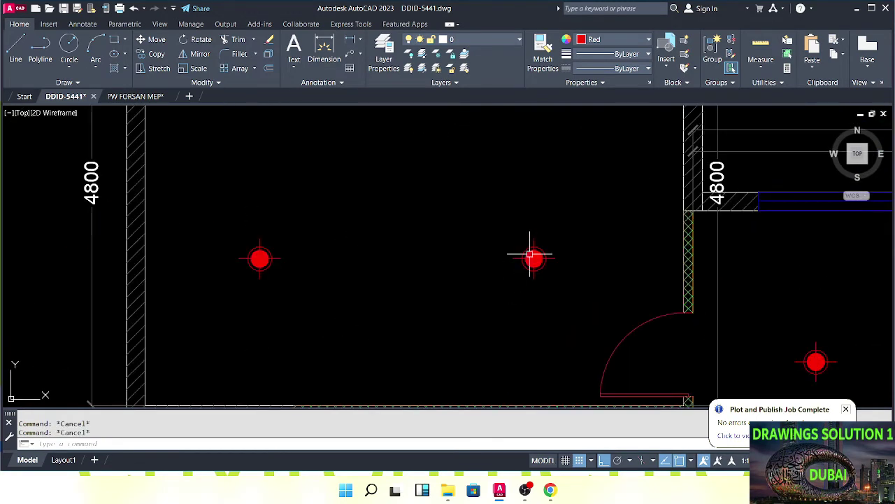
# Move the upper-left room's two sprinklers slightly straight down towards its lower wall.
pyautogui.click(575, 211)
pyautogui.scroll(-4, 510, 286)
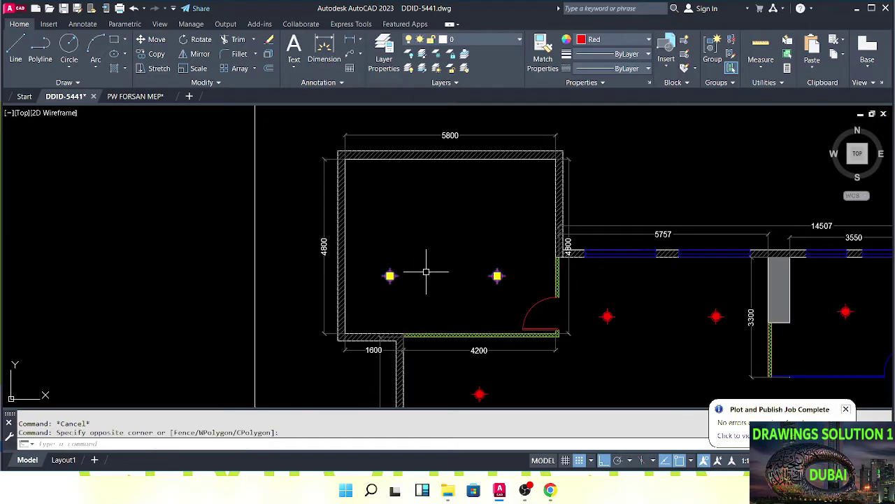
pyautogui.scroll(4, 429, 275)
pyautogui.write('m')
pyautogui.click(440, 231)
pyautogui.click(444, 266)
pyautogui.scroll(-2, 444, 266)
pyautogui.moveTo(495, 276)
pyautogui.mouseDown(button='middle')
pyautogui.moveTo(469, 272)
pyautogui.moveTo(477, 277)
pyautogui.mouseUp(button='middle')
# Draw a vertical 3000 mm guide line upwards from the upper-left room's right-hand sprinkler.
pyautogui.press('Escape')
pyautogui.write('l')
pyautogui.press('Return')
pyautogui.scroll(4, 491, 302)
pyautogui.click(485, 284)
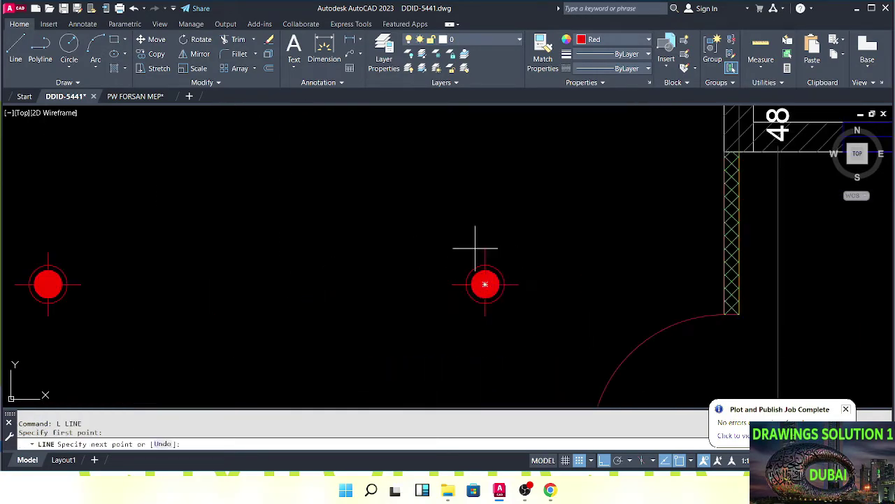
pyautogui.moveTo(476, 242); pyautogui.dragTo(492, 353, button='middle')
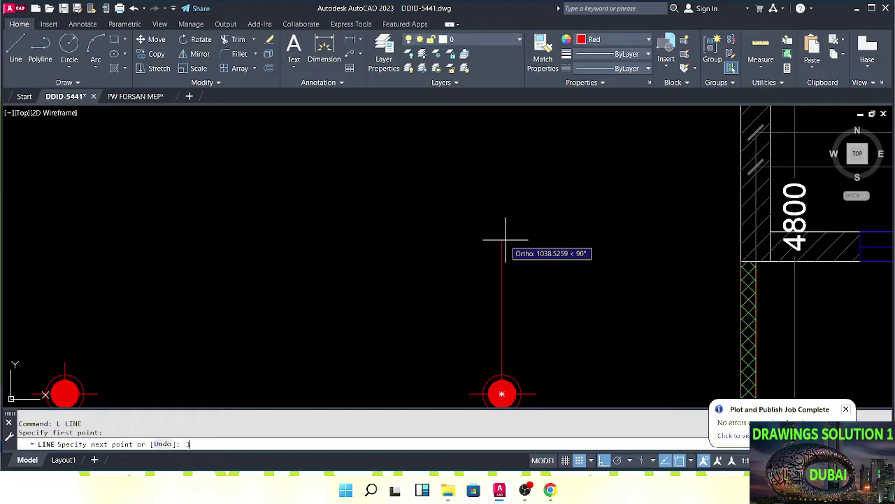
pyautogui.write('3000')
pyautogui.press('Return')
pyautogui.press('Escape')
pyautogui.scroll(-3, 511, 266)
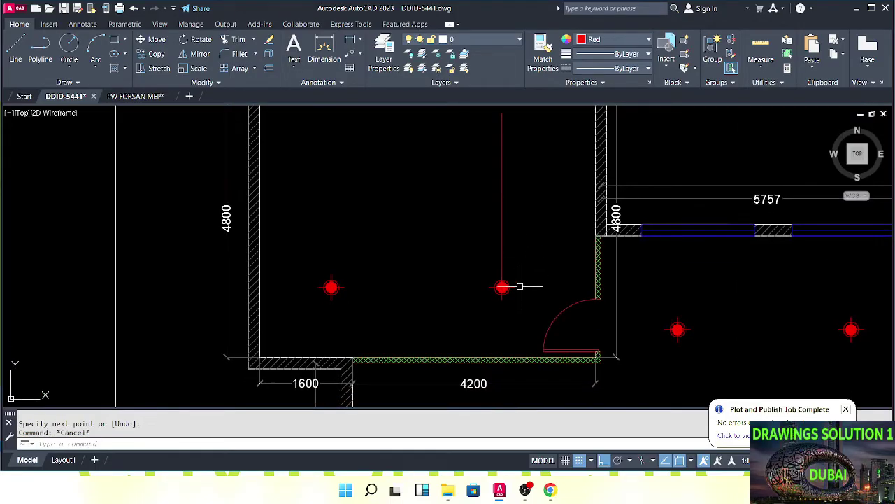
# Mirror the room's two sprinklers upwards about a horizontal axis through the guide line's midpoint, keeping the originals.
pyautogui.moveTo(415, 283); pyautogui.dragTo(429, 338, button='middle')
pyautogui.write('mi')
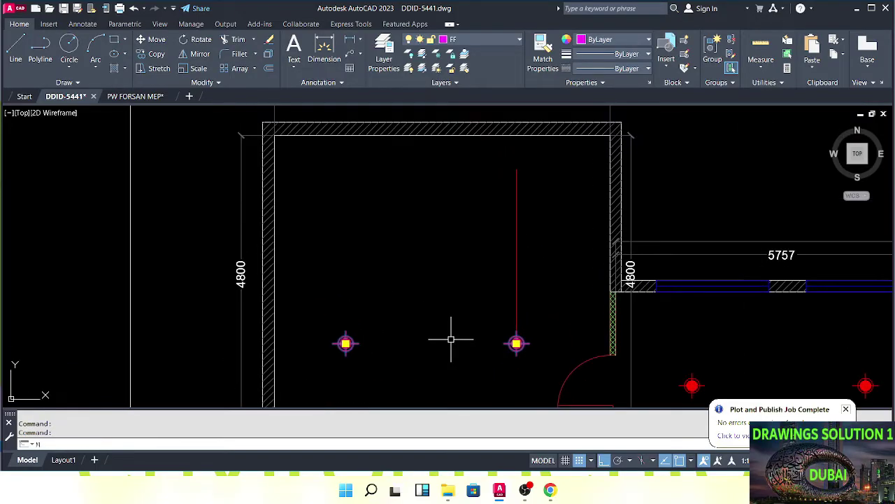
pyautogui.press('Return')
pyautogui.click(515, 255)
pyautogui.click(550, 256)
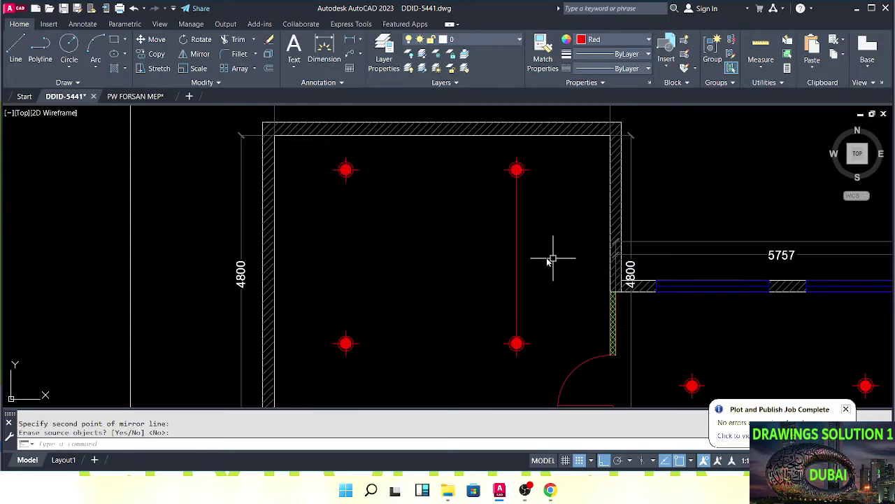
pyautogui.press('Return')
# Erase the vertical guide line between the upper-left room's right-hand sprinklers.
pyautogui.click(550, 256)
pyautogui.click(466, 256)
pyautogui.write('e')
pyautogui.press('Return')
pyautogui.scroll(-2, 455, 253)
pyautogui.press('Escape')
pyautogui.press('Escape')
pyautogui.moveTo(452, 254); pyautogui.dragTo(487, 248, button='middle')
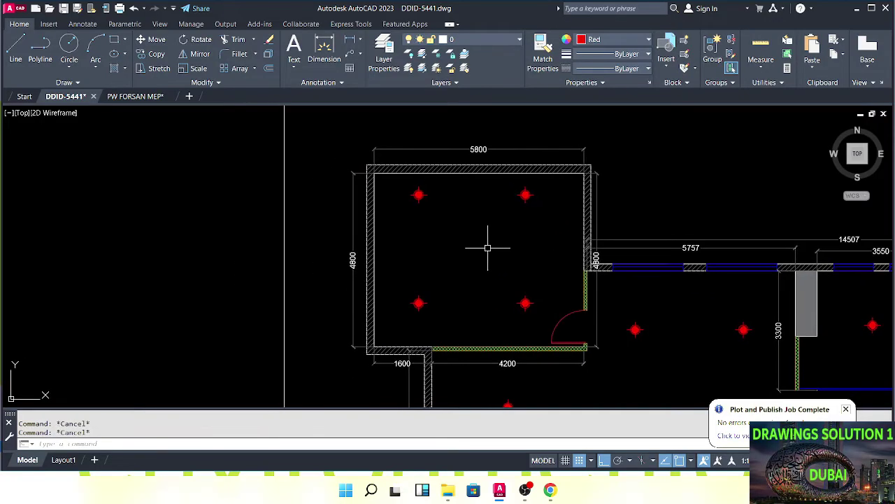
# Move the four sprinklers in the upper-left room slightly straight down to centre them between the walls.
pyautogui.click(539, 182)
pyautogui.click(404, 320)
pyautogui.moveTo(426, 263); pyautogui.dragTo(441, 259, button='middle')
pyautogui.write('m')
pyautogui.press('Return')
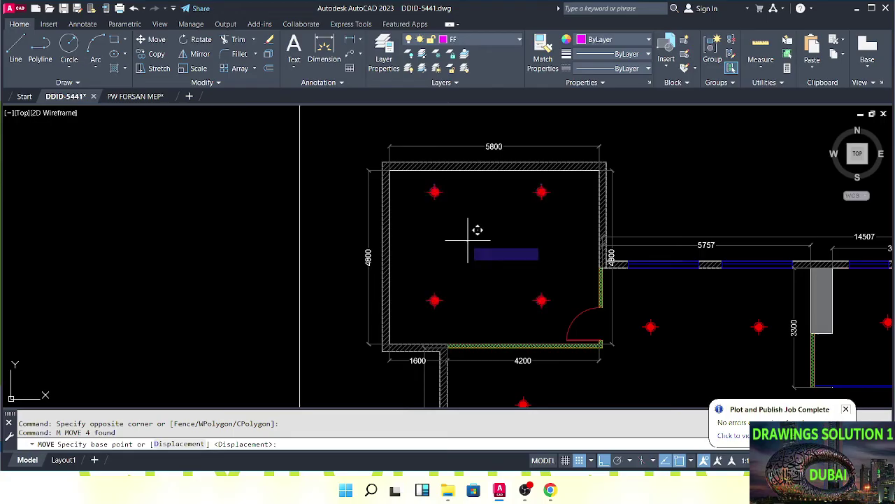
pyautogui.click(469, 240)
pyautogui.click(469, 252)
pyautogui.press('Escape')
pyautogui.press('Escape')
# Check the distance from the room's upper-left sprinkler to the upper wall with a linear dimension, without placing it.
pyautogui.moveTo(417, 210); pyautogui.dragTo(438, 277, button='middle')
pyautogui.scroll(2, 437, 278)
pyautogui.write('dl')
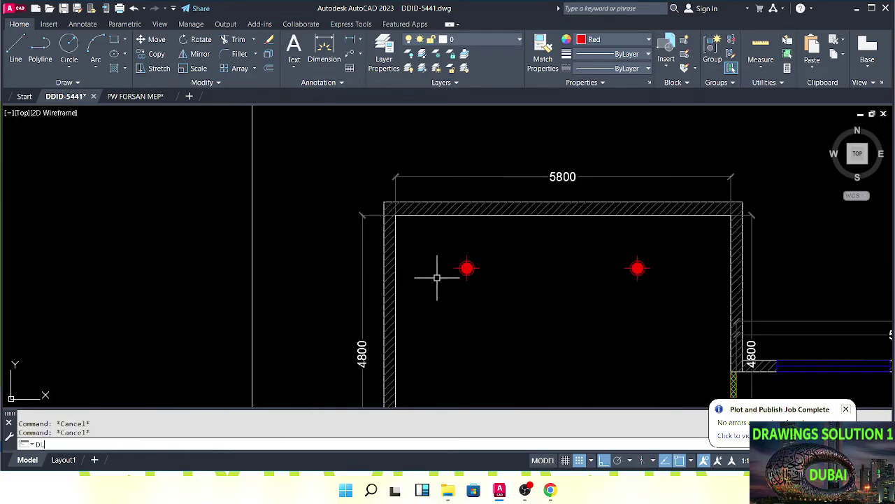
pyautogui.write('i')
pyautogui.press('Return')
pyautogui.scroll(4, 462, 259)
pyautogui.click(491, 322)
pyautogui.scroll(-2, 490, 266)
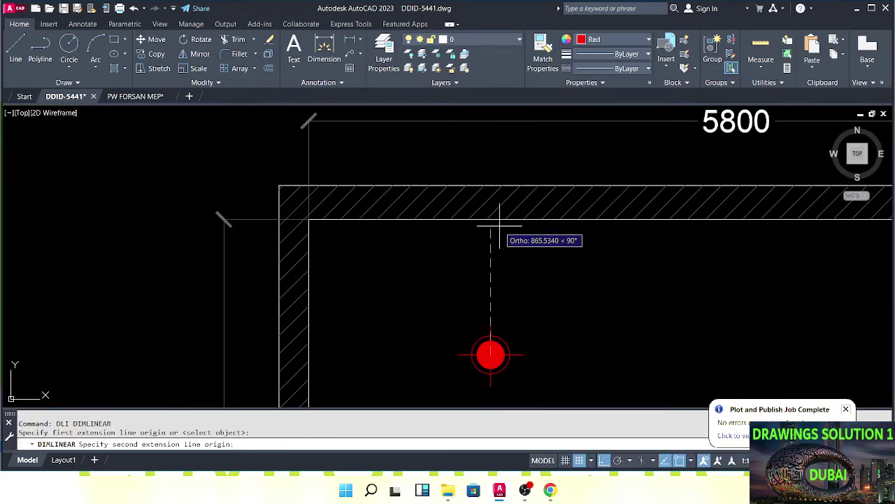
pyautogui.click(499, 220)
pyautogui.press('Escape')
pyautogui.press('Escape')
pyautogui.scroll(-3, 441, 244)
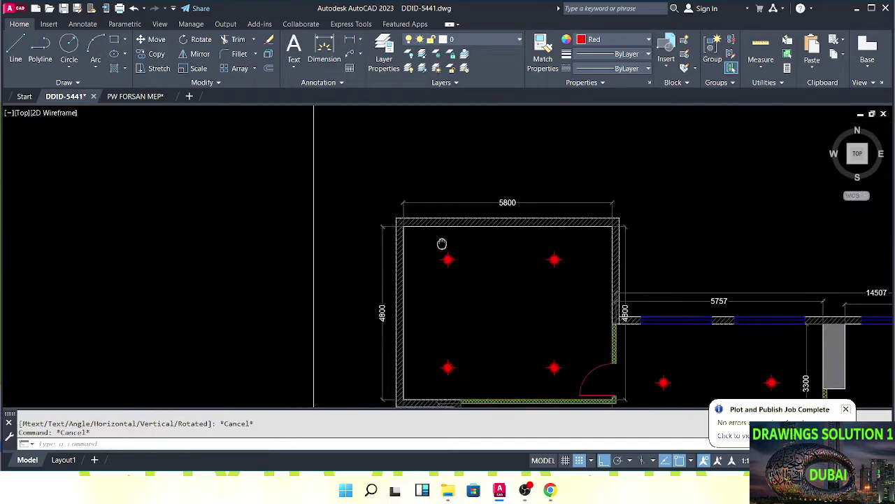
pyautogui.scroll(-2, 462, 250)
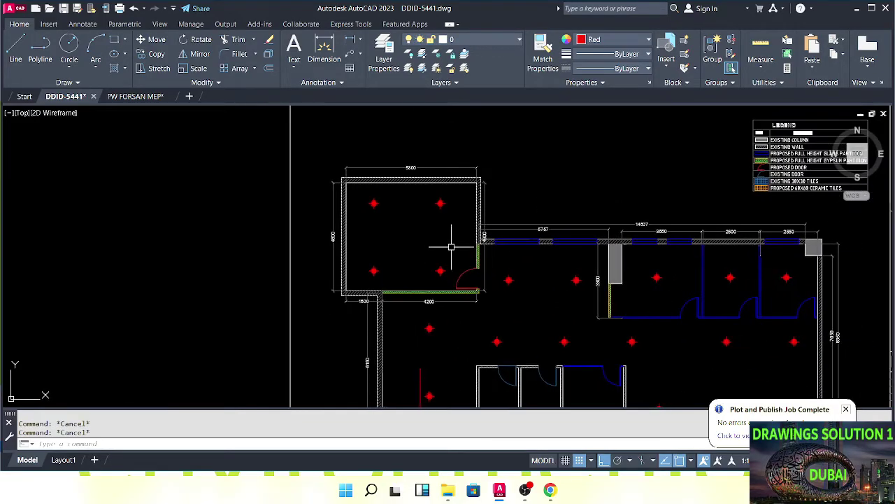
pyautogui.moveTo(466, 271); pyautogui.dragTo(407, 255, button='middle')
pyautogui.moveTo(568, 273); pyautogui.dragTo(495, 238, button='middle')
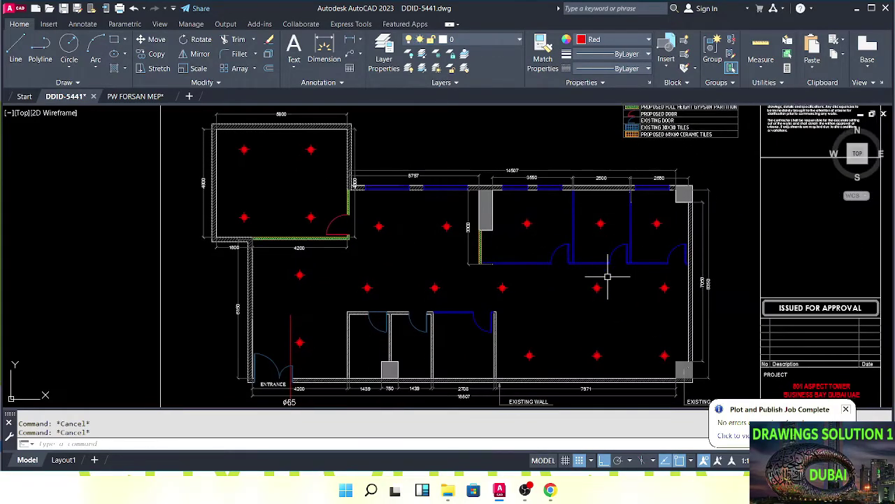
pyautogui.moveTo(608, 276); pyautogui.dragTo(591, 252, button='middle')
pyautogui.scroll(3, 481, 219)
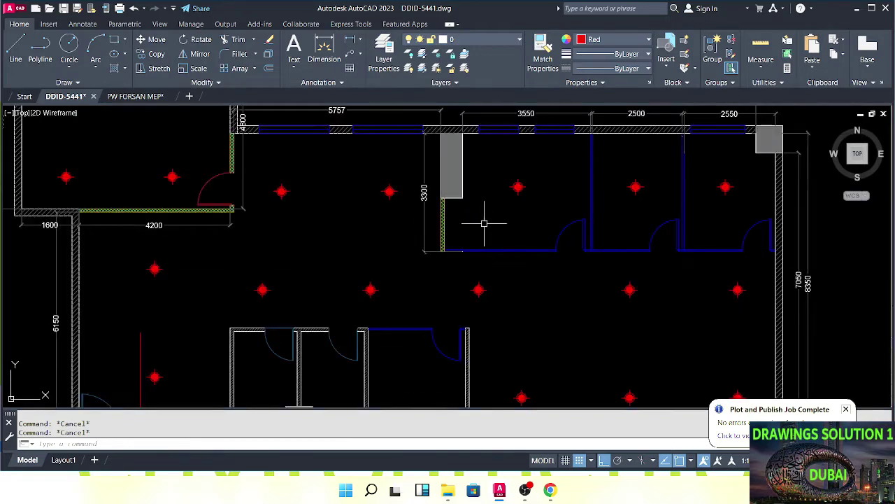
pyautogui.scroll(-2, 529, 203)
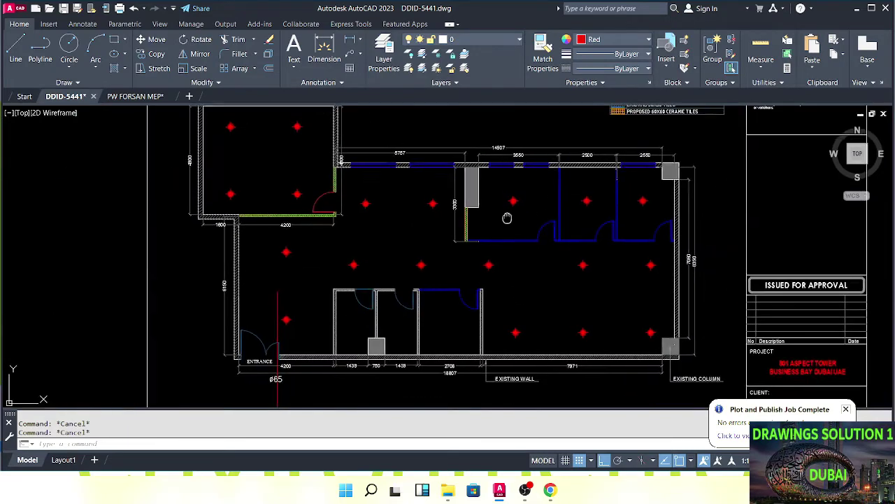
# Copy a corridor sprinkler into the middle small room and the adjacent 2708 mm wide room, with Ortho off.
pyautogui.moveTo(493, 282)
pyautogui.mouseDown(button='middle')
pyautogui.moveTo(519, 263)
pyautogui.moveTo(471, 252)
pyautogui.mouseUp(button='middle')
pyautogui.click(485, 236)
pyautogui.click(459, 254)
pyautogui.scroll(2, 490, 246)
pyautogui.write('co')
pyautogui.press('Return')
pyautogui.scroll(3, 500, 254)
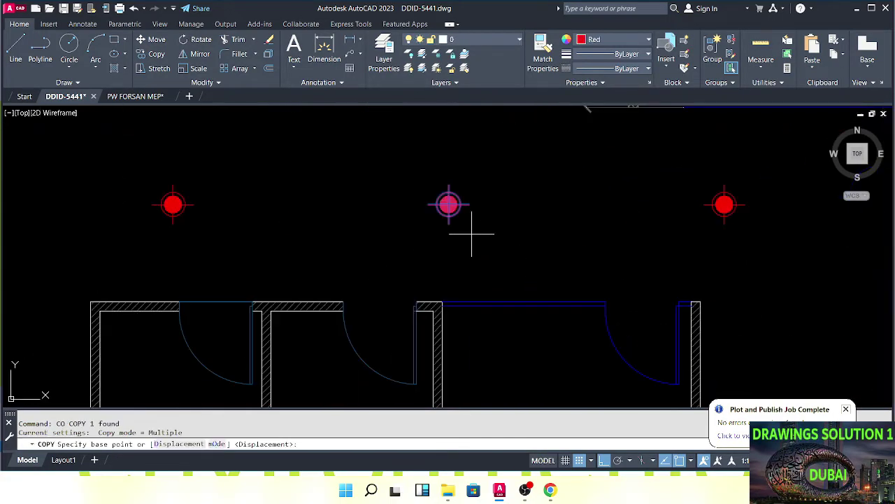
pyautogui.click(449, 205)
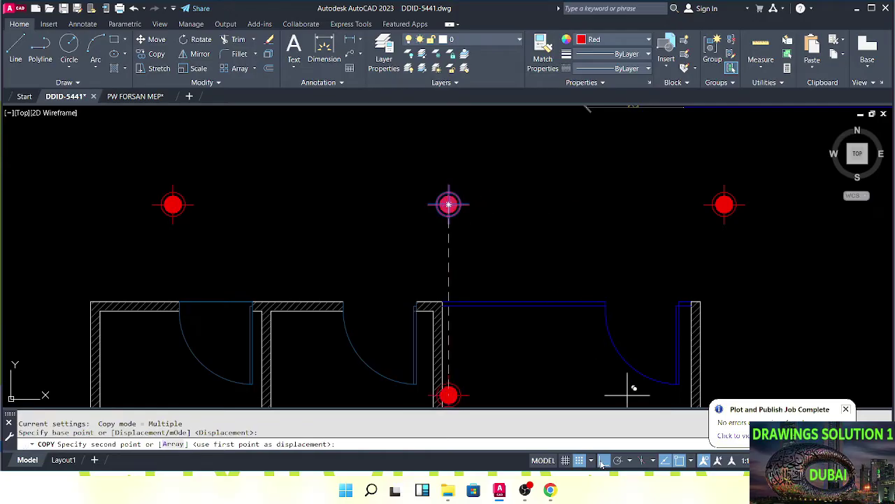
pyautogui.click(604, 460)
pyautogui.scroll(-2, 540, 346)
pyautogui.moveTo(574, 389); pyautogui.dragTo(574, 237, button='middle')
pyautogui.click(563, 240)
pyautogui.moveTo(466, 243); pyautogui.dragTo(597, 278, button='middle')
pyautogui.press('Escape')
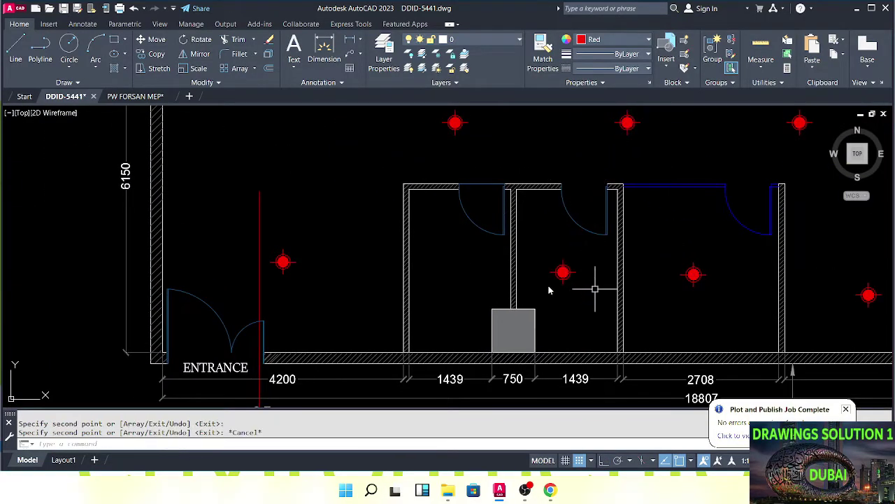
pyautogui.press('Escape')
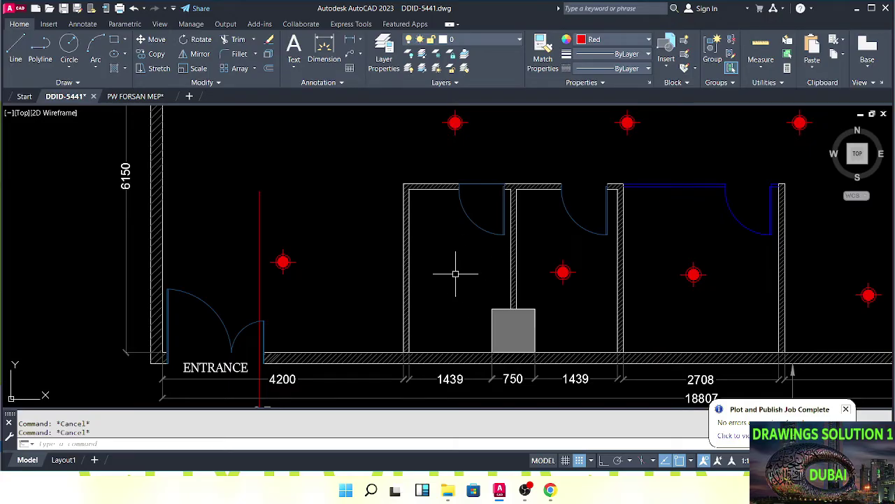
pyautogui.moveTo(602, 282); pyautogui.dragTo(576, 289, button='middle')
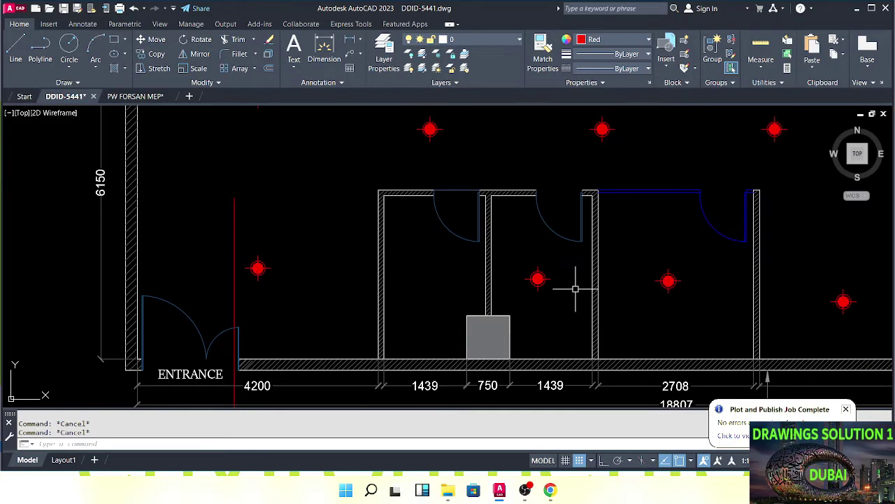
pyautogui.scroll(-5, 550, 267)
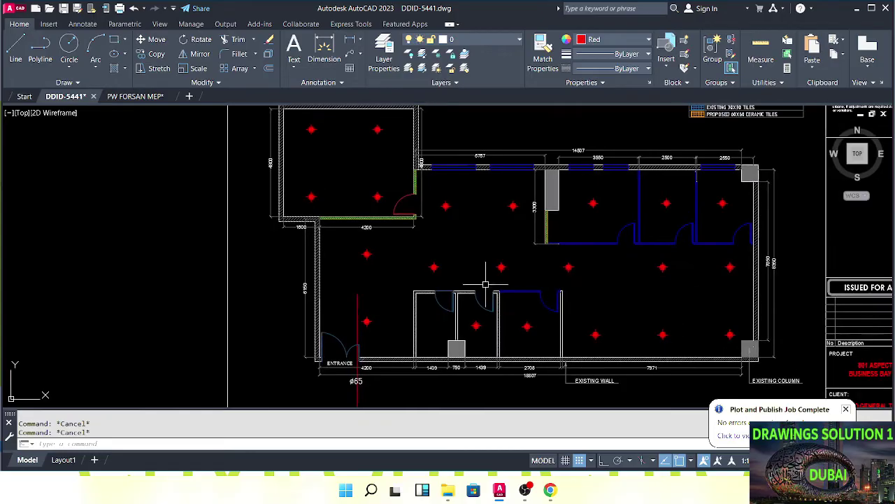
pyautogui.moveTo(447, 275); pyautogui.dragTo(487, 278, button='middle')
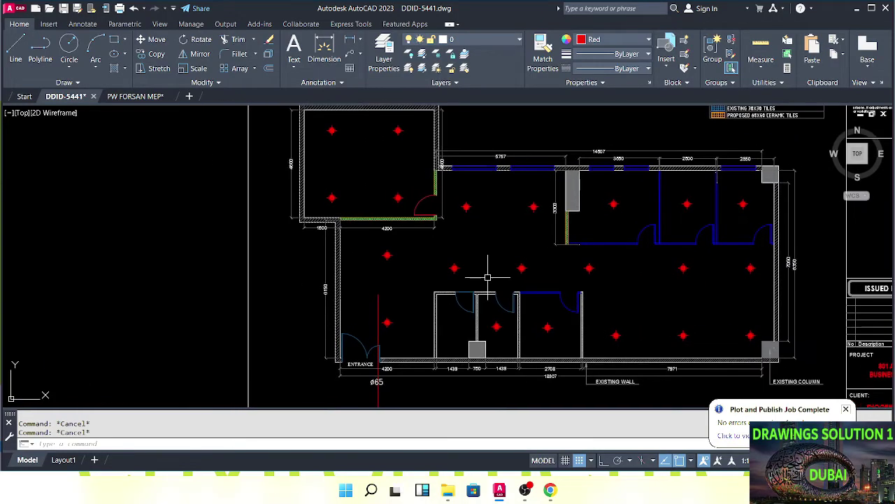
pyautogui.moveTo(393, 273); pyautogui.dragTo(458, 297, button='middle')
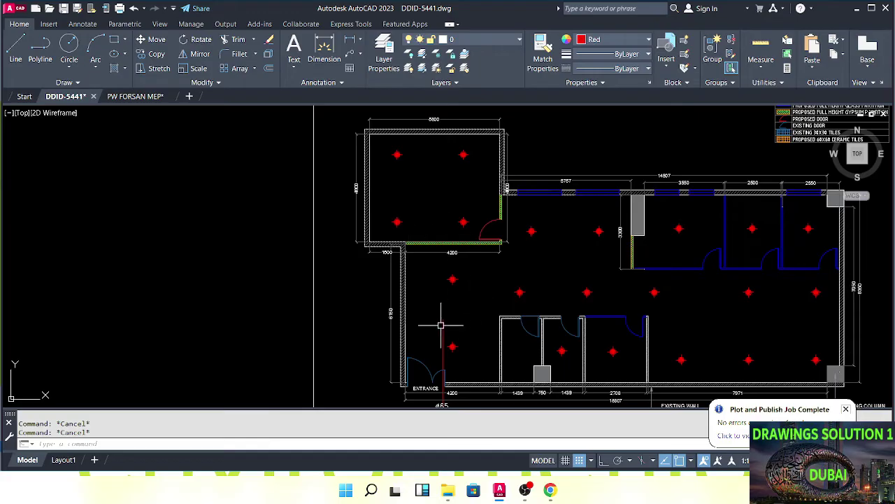
pyautogui.press('Escape')
pyautogui.scroll(5, 445, 292)
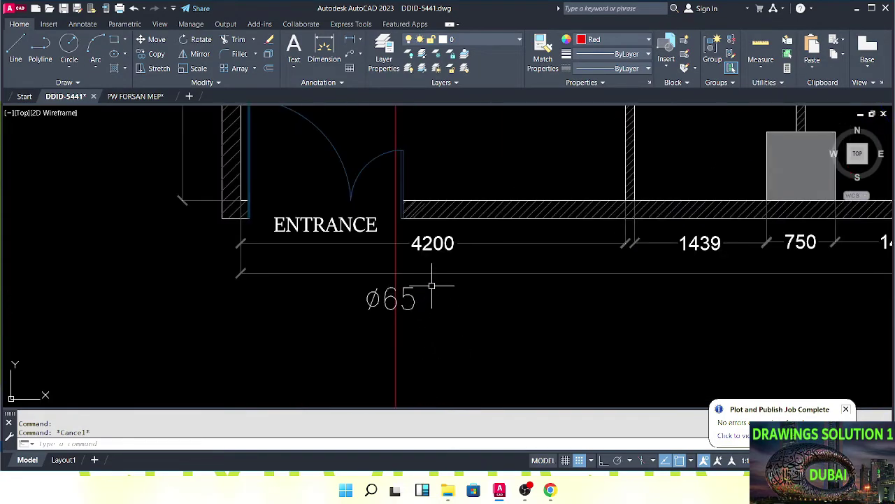
pyautogui.click(432, 286)
pyautogui.press('Escape')
pyautogui.scroll(-5, 322, 350)
pyautogui.moveTo(322, 350); pyautogui.dragTo(436, 227, button='middle')
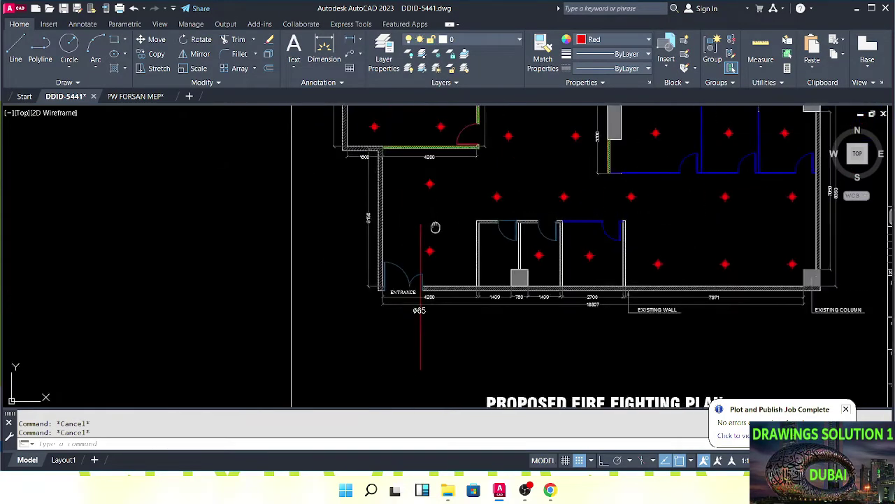
# Stretch the upper end of the red entrance pipe straight up about 6150 mm into the upper-left room, with Ortho on.
pyautogui.scroll(2, 446, 264)
pyautogui.click(429, 266)
pyautogui.press('Escape')
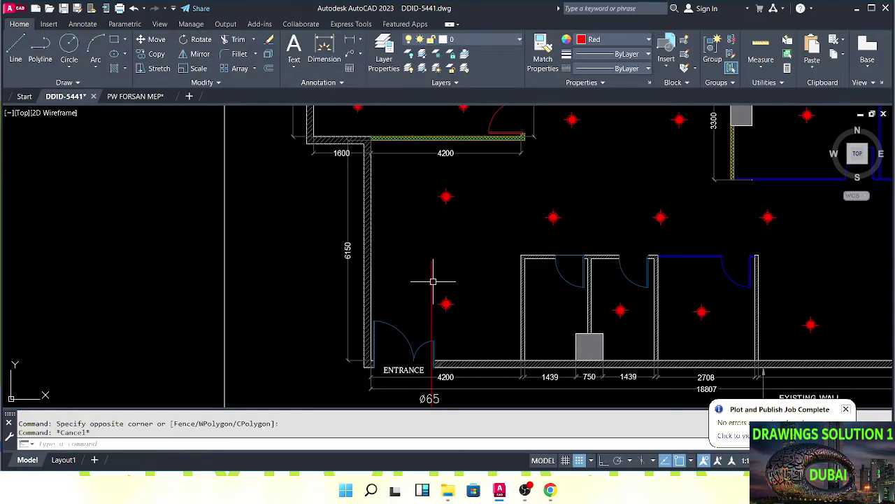
pyautogui.click(431, 259)
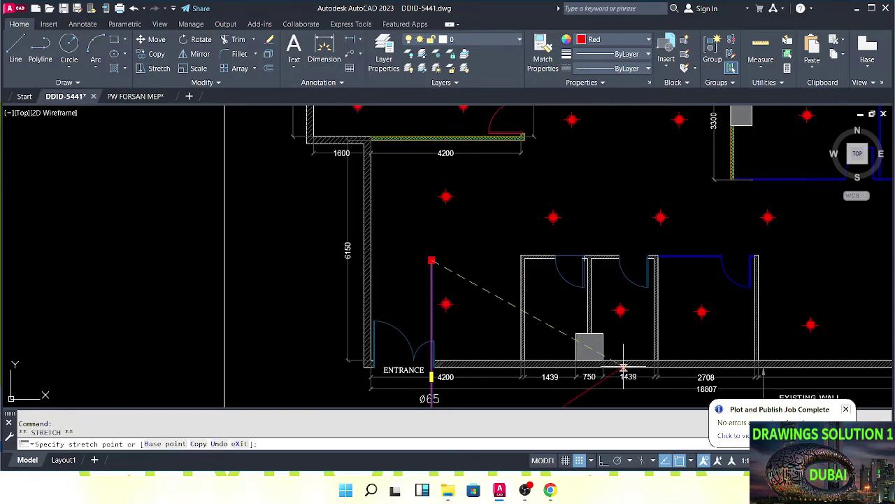
pyautogui.click(603, 459)
pyautogui.scroll(-3, 473, 304)
pyautogui.scroll(5, 473, 205)
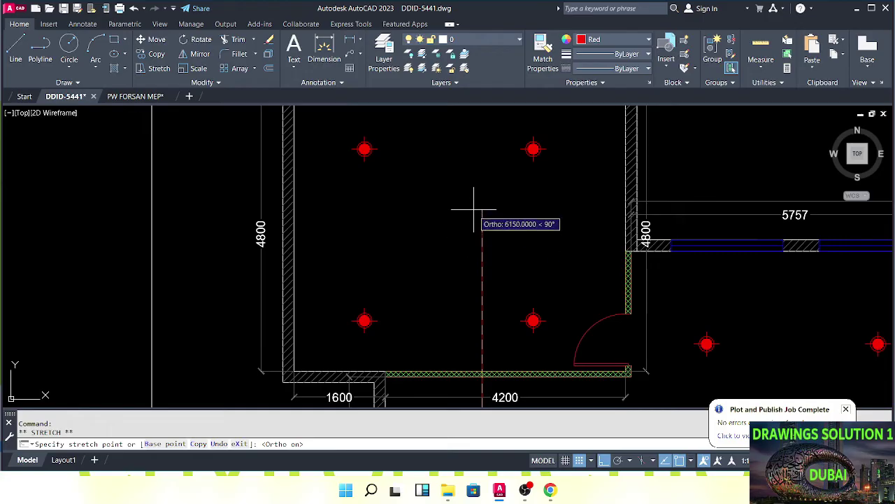
pyautogui.press('Escape')
pyautogui.scroll(-2, 461, 284)
# Draw a small upright rectangle beside the pipe near the entrance door, below the sprinkler.
pyautogui.scroll(4, 461, 284)
pyautogui.moveTo(452, 274)
pyautogui.mouseDown(button='middle')
pyautogui.moveTo(432, 254)
pyautogui.moveTo(481, 216)
pyautogui.moveTo(476, 200)
pyautogui.moveTo(474, 228)
pyautogui.moveTo(434, 226)
pyautogui.moveTo(464, 232)
pyautogui.mouseUp(button='middle')
pyautogui.press('Escape')
pyautogui.write('REC')
pyautogui.press('Return')
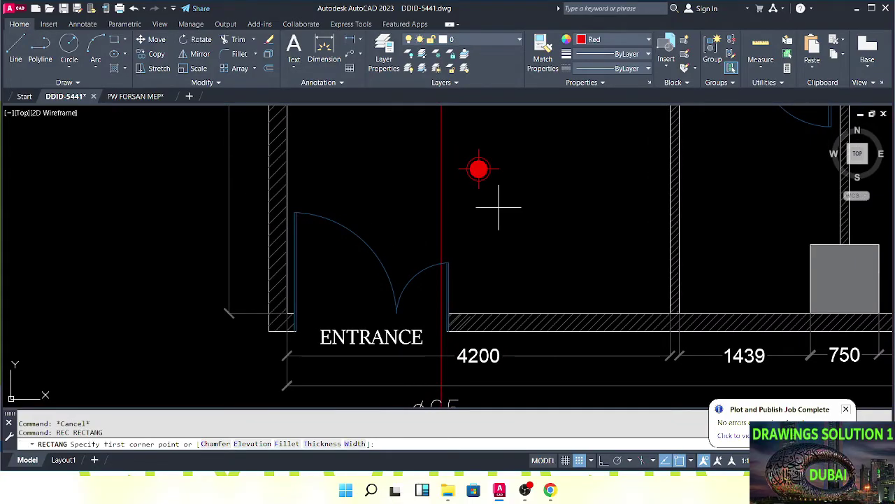
pyautogui.click(498, 207)
pyautogui.click(518, 239)
pyautogui.press('Escape')
# Draw both diagonals across the small rectangle with lines from corner to corner.
pyautogui.scroll(2, 508, 230)
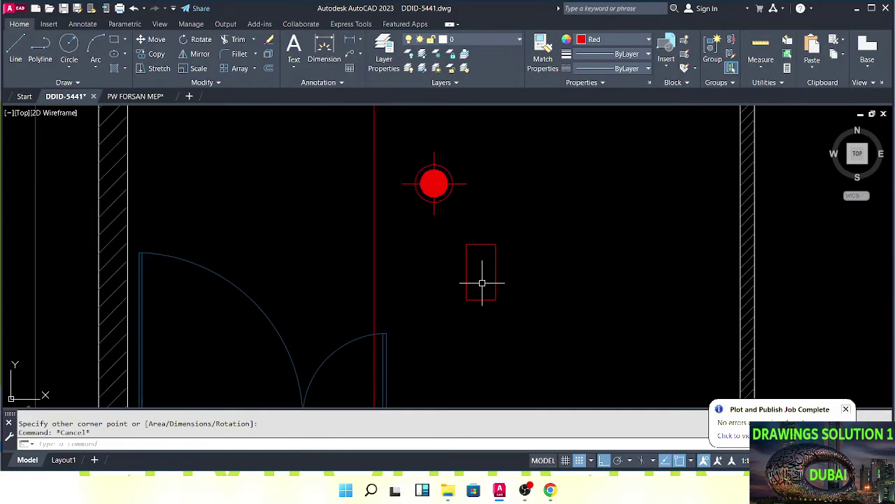
pyautogui.write('L')
pyautogui.press('Return')
pyautogui.click(495, 300)
pyautogui.press('Escape')
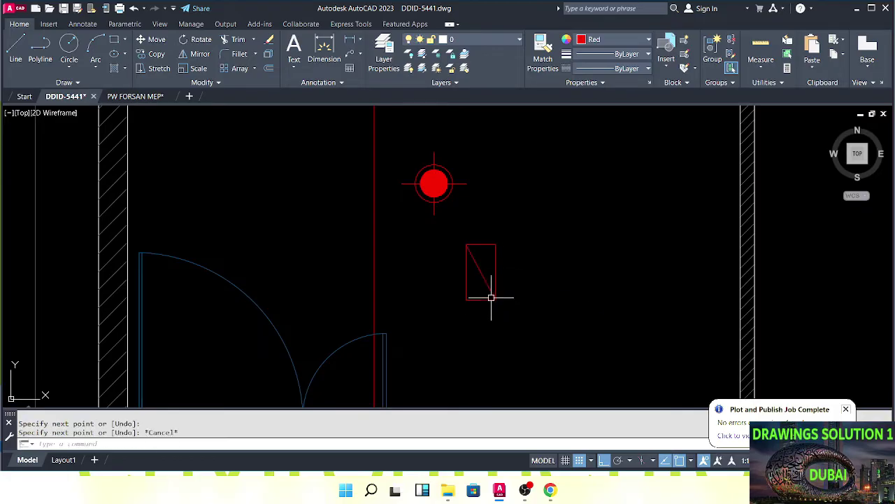
pyautogui.press('Return')
pyautogui.click(495, 245)
pyautogui.click(466, 300)
pyautogui.press('Escape')
# Trim away the rectangle's two vertical sides to leave an hourglass valve symbol.
pyautogui.write('T')
pyautogui.press('Return')
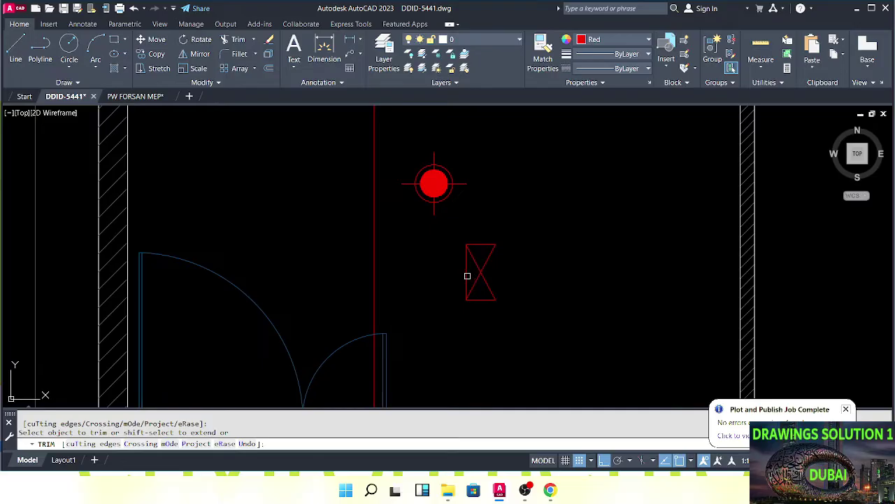
pyautogui.press('Escape')
# Move the valve symbol horizontally onto the red pipe, using the midpoint of its lower edge as base point.
pyautogui.click(504, 230)
pyautogui.click(463, 322)
pyautogui.scroll(2, 472, 315)
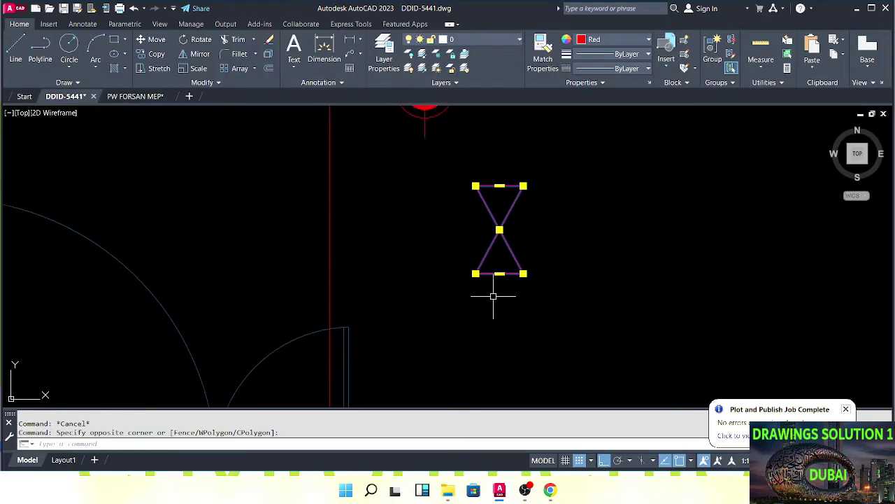
pyautogui.write('M')
pyautogui.press('Return')
pyautogui.click(500, 277)
pyautogui.moveTo(434, 283); pyautogui.dragTo(533, 271, button='middle')
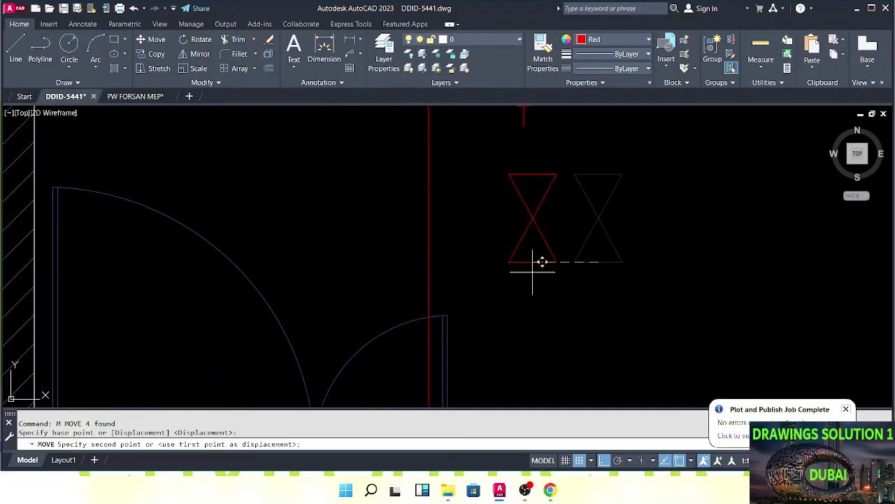
pyautogui.click(428, 270)
pyautogui.press('Escape')
pyautogui.press('Escape')
pyautogui.scroll(-4, 446, 272)
# Trim the pipe segments that run inside the valve symbol.
pyautogui.moveTo(446, 269); pyautogui.dragTo(462, 275, button='middle')
pyautogui.write('TR')
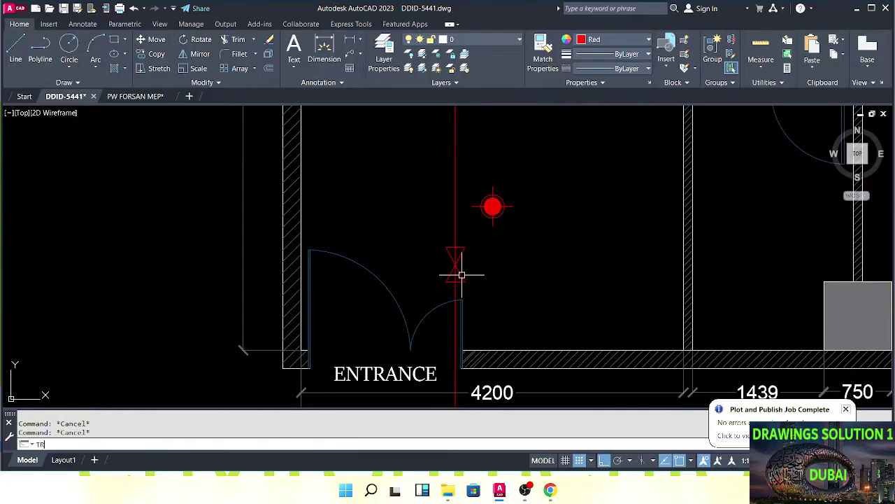
pyautogui.press('Return')
pyautogui.scroll(3, 457, 272)
pyautogui.click(453, 272)
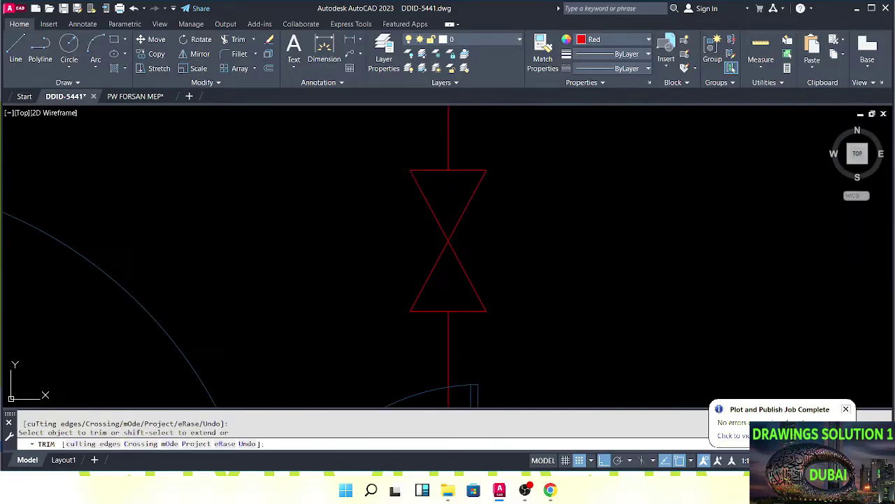
pyautogui.press('Escape')
pyautogui.press('Escape')
# Copy the Ø65 pipe label from below the entrance to just beside the valve symbol.
pyautogui.scroll(-5, 519, 246)
pyautogui.scroll(-2, 520, 245)
pyautogui.moveTo(534, 282); pyautogui.dragTo(494, 269, button='middle')
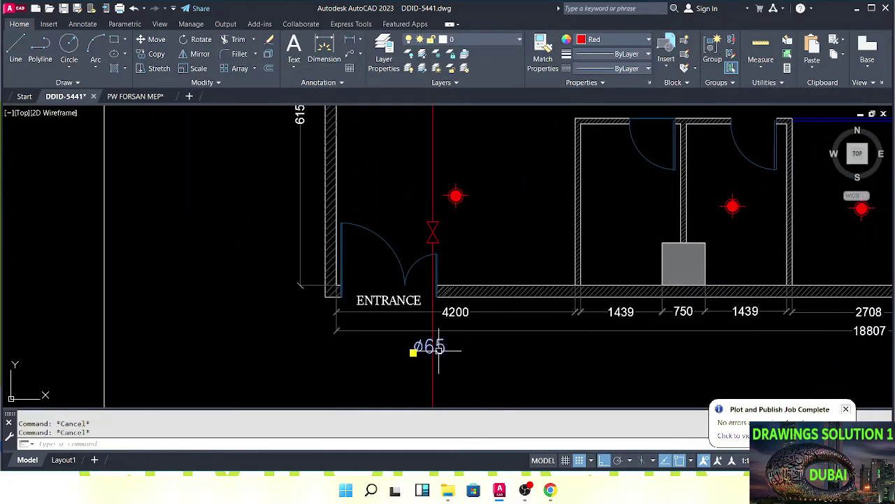
pyautogui.click(439, 347)
pyautogui.moveTo(439, 348); pyautogui.dragTo(412, 321, button='middle')
pyautogui.write('co')
pyautogui.press('Return')
pyautogui.click(413, 322)
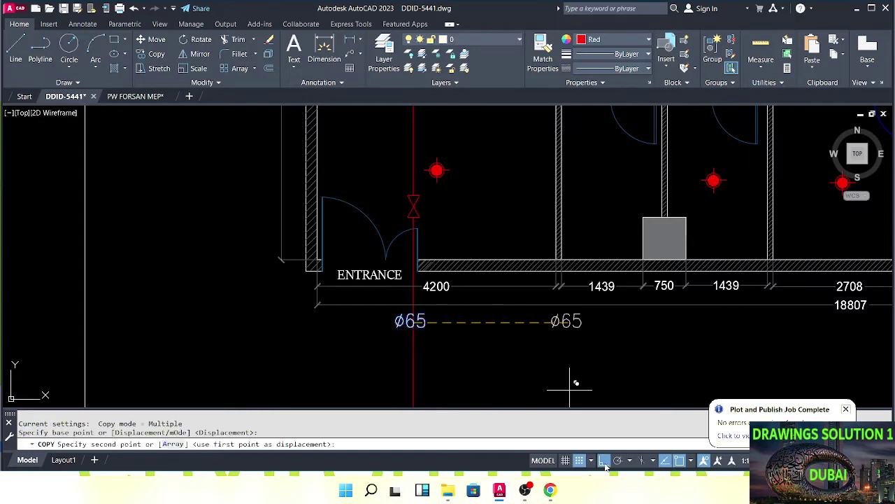
pyautogui.scroll(5, 434, 196)
pyautogui.click(428, 227)
pyautogui.press('Escape')
pyautogui.press('Escape')
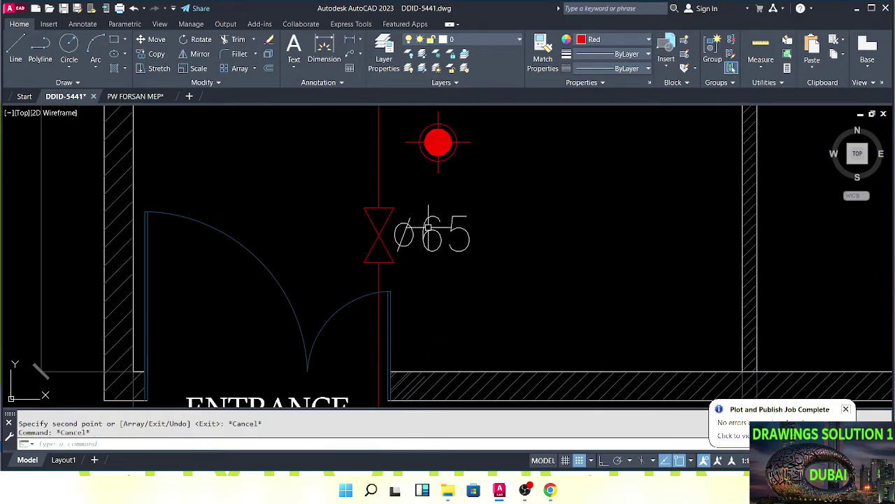
# Change the copied label beside the valve to ZCV.
pyautogui.doubleClick(429, 227)
pyautogui.write('ZC')
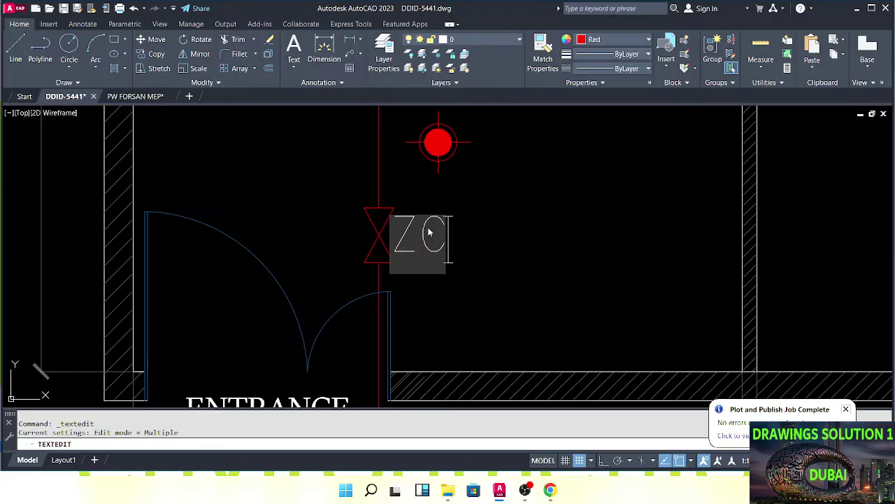
pyautogui.write('V')
pyautogui.press('Escape')
pyautogui.press('Escape')
pyautogui.scroll(-5, 522, 285)
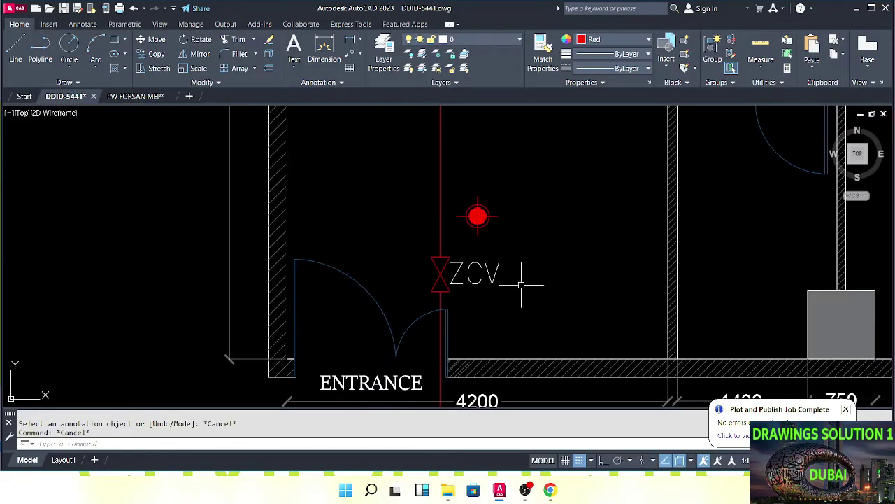
pyautogui.press('Escape')
# Open the Sprinkler block for editing from the sprinkler above the valve.
pyautogui.scroll(-4, 504, 284)
pyautogui.scroll(2, 511, 290)
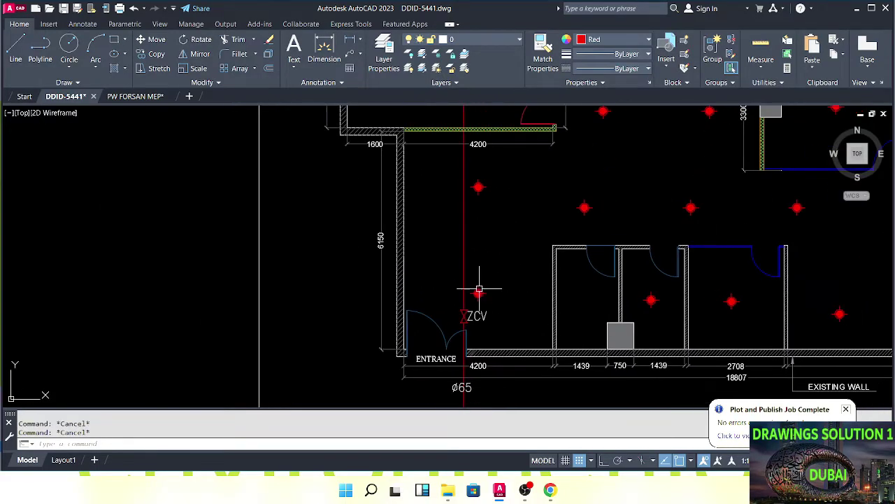
pyautogui.doubleClick(478, 293)
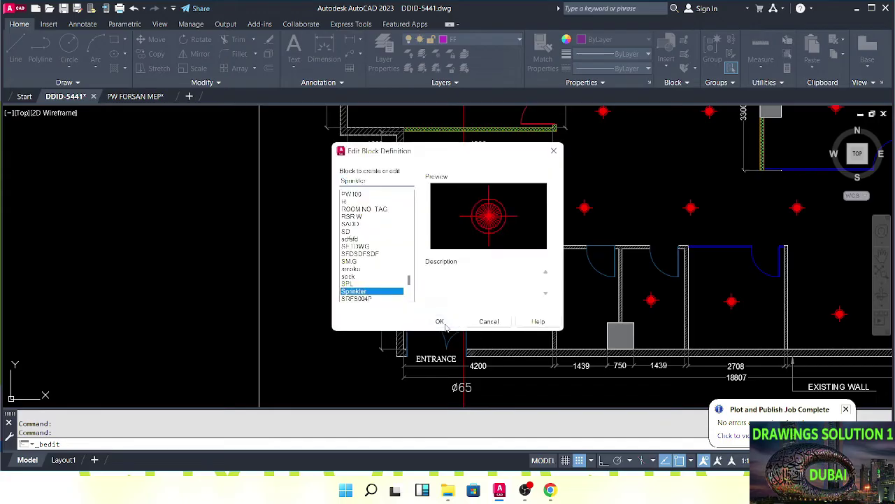
pyautogui.click(441, 321)
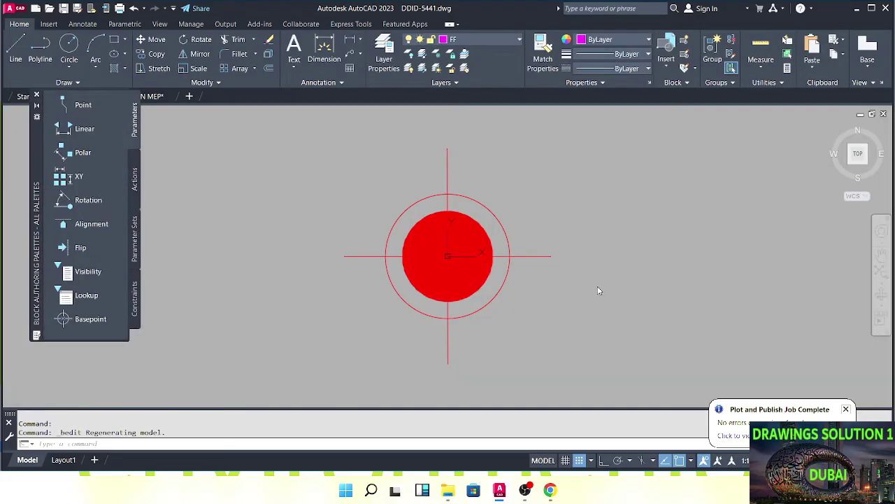
pyautogui.press('Escape')
pyautogui.press('Escape')
# Set all geometry in the Sprinkler block to Green, then close the block editor and save the changes to the block.
pyautogui.scroll(-4, 574, 277)
pyautogui.click(618, 191)
pyautogui.click(413, 365)
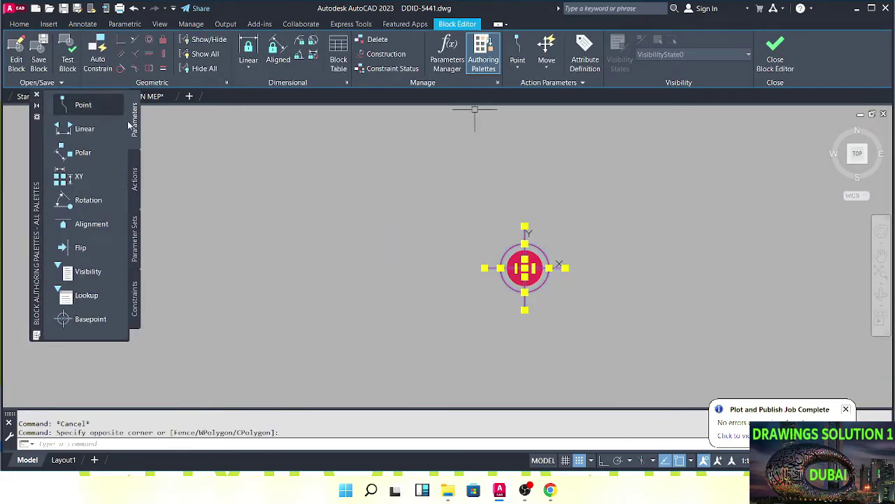
pyautogui.click(19, 24)
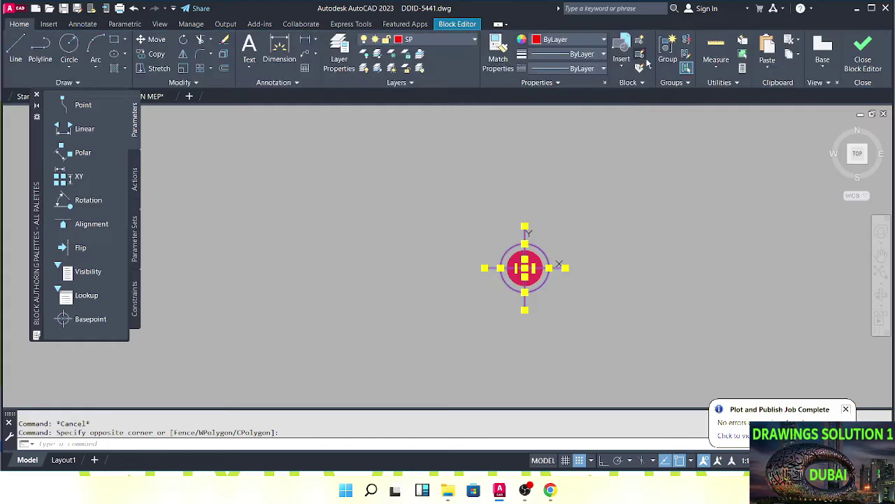
pyautogui.click(562, 40)
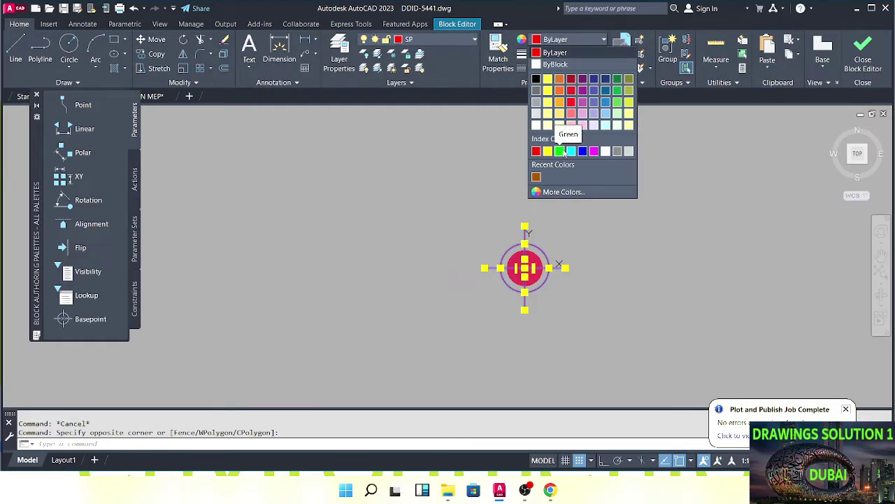
pyautogui.click(560, 151)
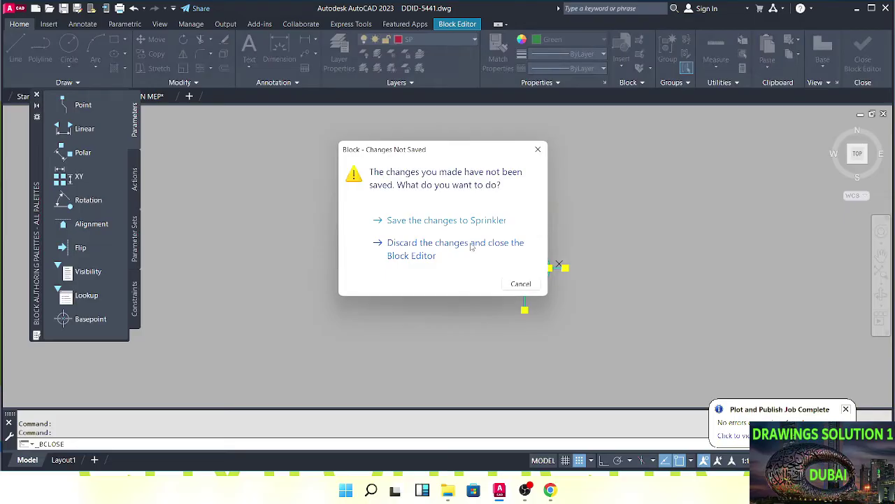
pyautogui.click(476, 221)
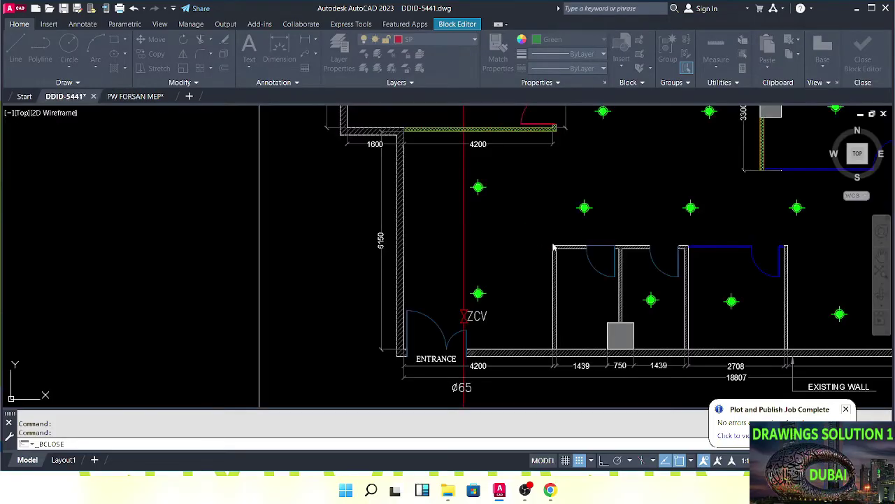
pyautogui.scroll(-2, 587, 227)
pyautogui.moveTo(556, 239); pyautogui.dragTo(427, 263, button='middle')
pyautogui.press('Escape')
pyautogui.press('Escape')
pyautogui.scroll(4, 445, 263)
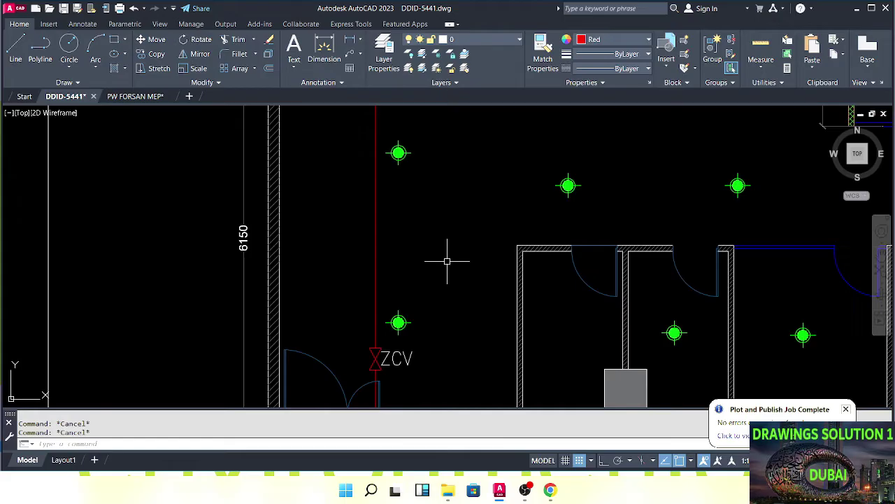
# Draw a straight horizontal pipe line connecting the two upper sprinklers in the 5800-wide room.
pyautogui.scroll(-3, 430, 252)
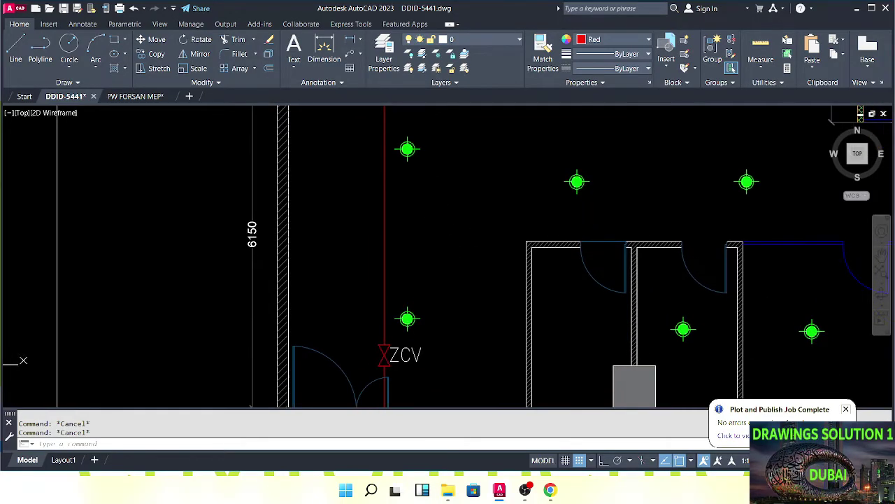
pyautogui.moveTo(465, 215); pyautogui.dragTo(437, 283, button='middle')
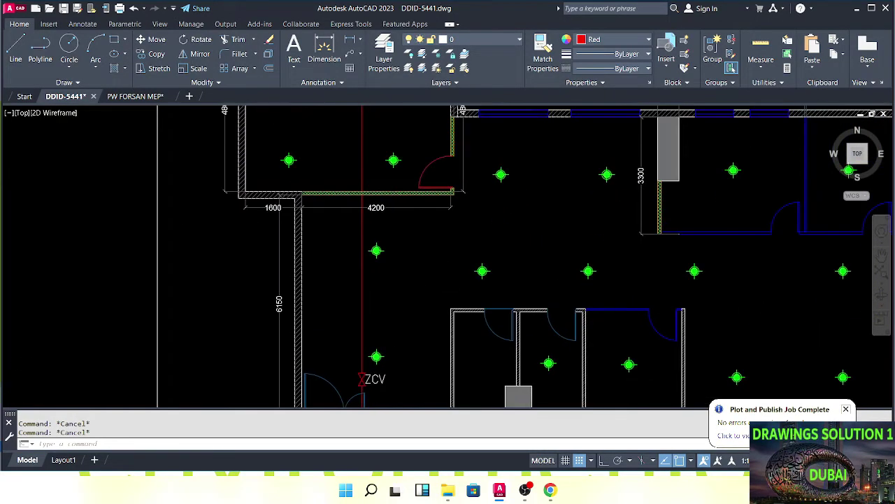
pyautogui.scroll(-3, 516, 263)
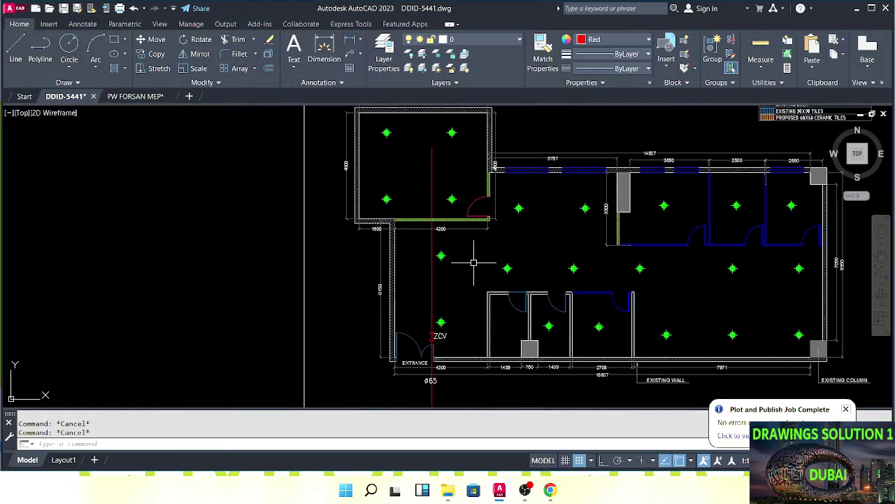
pyautogui.scroll(3, 474, 262)
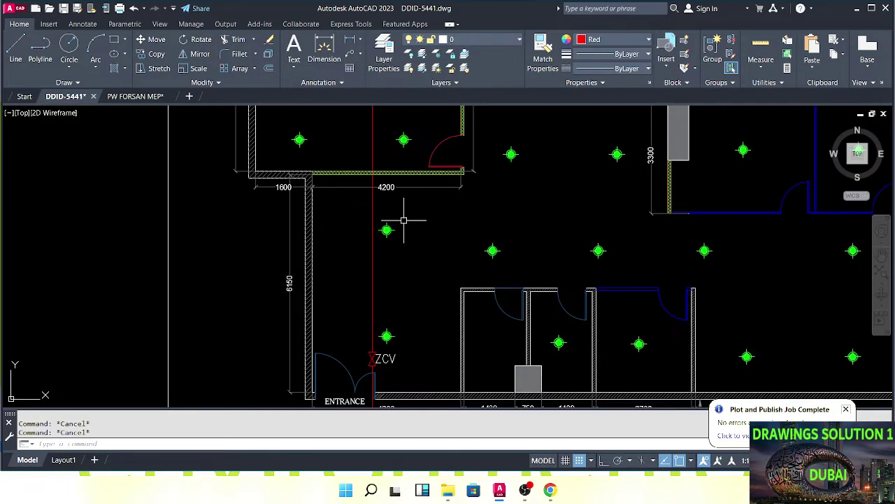
pyautogui.moveTo(404, 220); pyautogui.dragTo(457, 235, button='middle')
pyautogui.press('l')
pyautogui.press('Return')
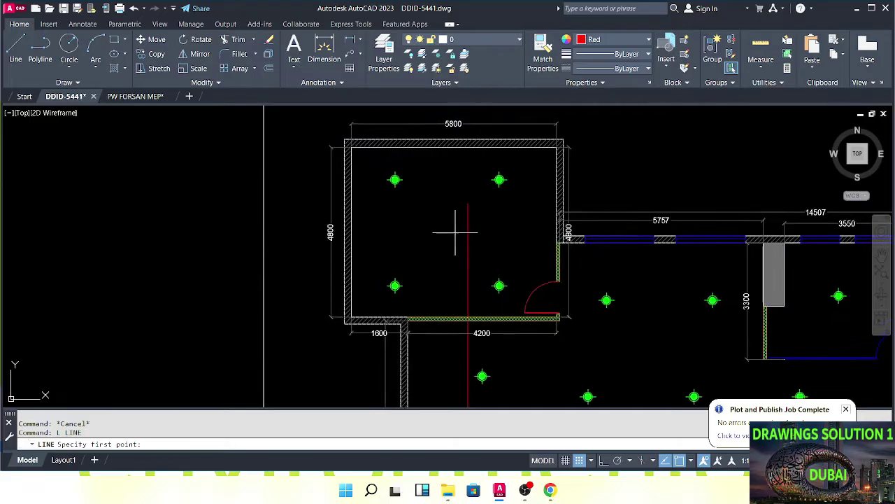
pyautogui.scroll(5, 454, 232)
pyautogui.click(404, 193)
pyautogui.moveTo(673, 189); pyautogui.dragTo(475, 189, button='middle')
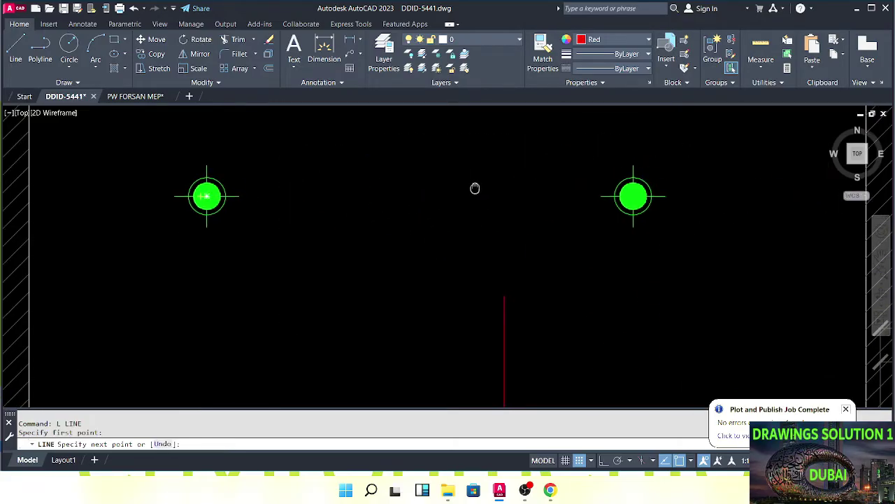
pyautogui.press('F8')
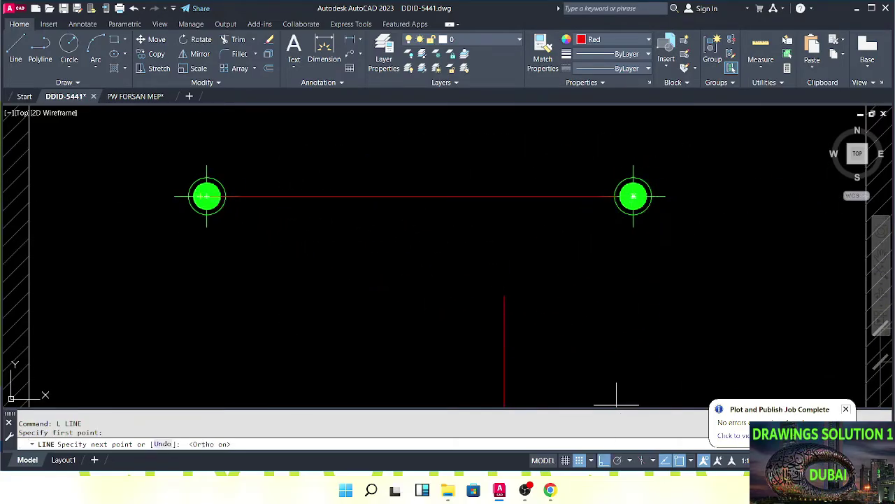
pyautogui.click(633, 197)
pyautogui.press('Escape')
pyautogui.press('Escape')
pyautogui.scroll(-2, 525, 224)
# Draw a straight horizontal pipe line connecting the two lower sprinklers in the 5800-wide room.
pyautogui.moveTo(521, 272); pyautogui.dragTo(533, 107, button='middle')
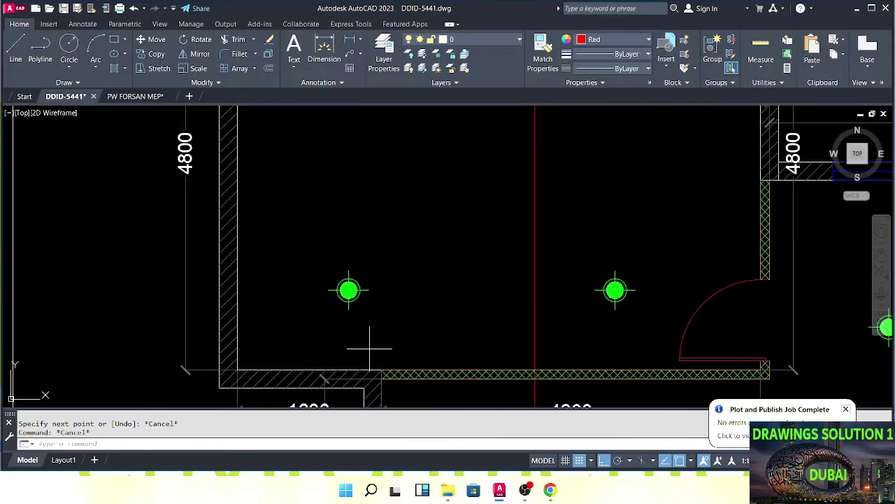
pyautogui.scroll(4, 328, 309)
pyautogui.press('space')
pyautogui.click(395, 259)
pyautogui.scroll(-2, 582, 228)
pyautogui.moveTo(509, 245); pyautogui.dragTo(436, 235, button='middle')
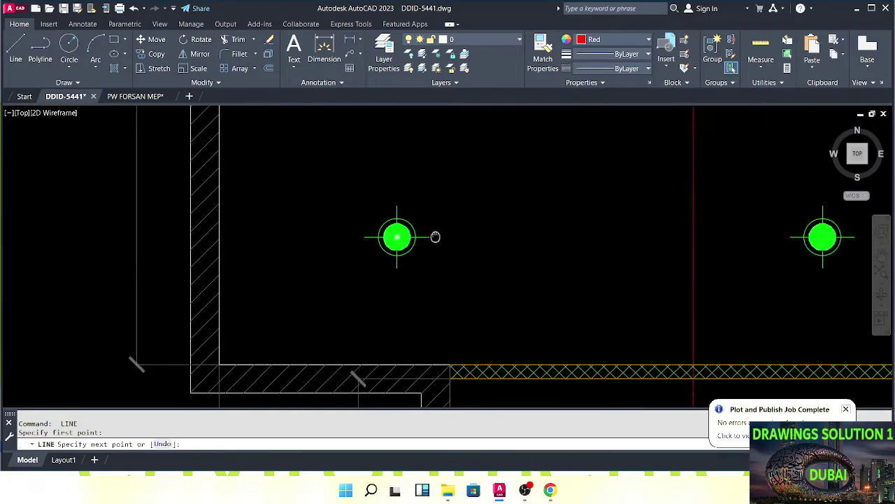
pyautogui.moveTo(661, 222); pyautogui.dragTo(478, 316, button='middle')
pyautogui.scroll(4, 634, 234)
pyautogui.click(674, 240)
pyautogui.scroll(-4, 494, 230)
pyautogui.press('Escape')
pyautogui.press('Escape')
pyautogui.press('Escape')
# Extend the vertical supply pipe up to the pipe line joining the room's two upper sprinklers.
pyautogui.moveTo(468, 129); pyautogui.dragTo(479, 235, button='middle')
pyautogui.write('ex')
pyautogui.press('space')
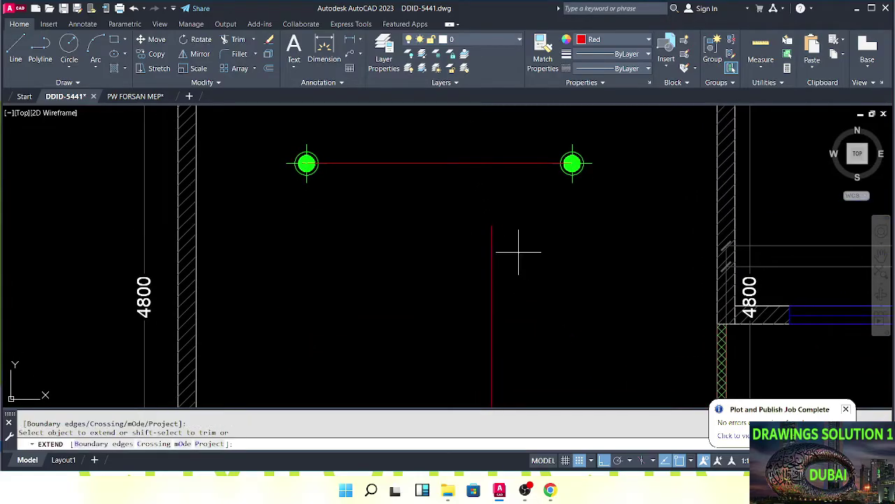
pyautogui.scroll(-4, 454, 297)
pyautogui.press('Escape')
pyautogui.press('Escape')
# Draw a horizontal branch pipe about 16536 long from the vertical supply pipe to above the last corridor sprinkler near the far wall.
pyautogui.moveTo(454, 296); pyautogui.dragTo(427, 236, button='middle')
pyautogui.moveTo(456, 327); pyautogui.dragTo(429, 252, button='middle')
pyautogui.moveTo(457, 308)
pyautogui.mouseDown(button='middle')
pyautogui.moveTo(430, 294)
pyautogui.moveTo(386, 292)
pyautogui.moveTo(398, 286)
pyautogui.moveTo(361, 237)
pyautogui.mouseUp(button='middle')
pyautogui.press('Escape')
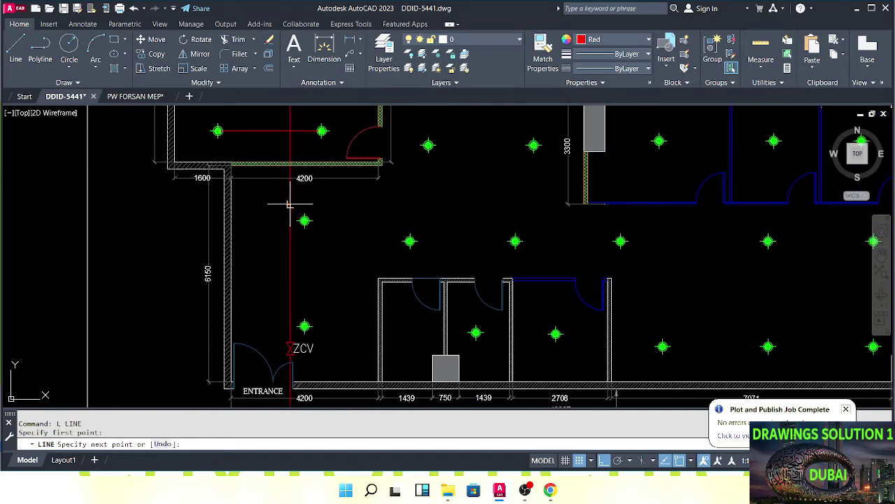
pyautogui.press('Escape')
pyautogui.press('Return')
pyautogui.click(290, 236)
pyautogui.moveTo(608, 216); pyautogui.dragTo(466, 215, button='middle')
pyautogui.moveTo(600, 238); pyautogui.dragTo(437, 238, button='middle')
pyautogui.scroll(2, 553, 236)
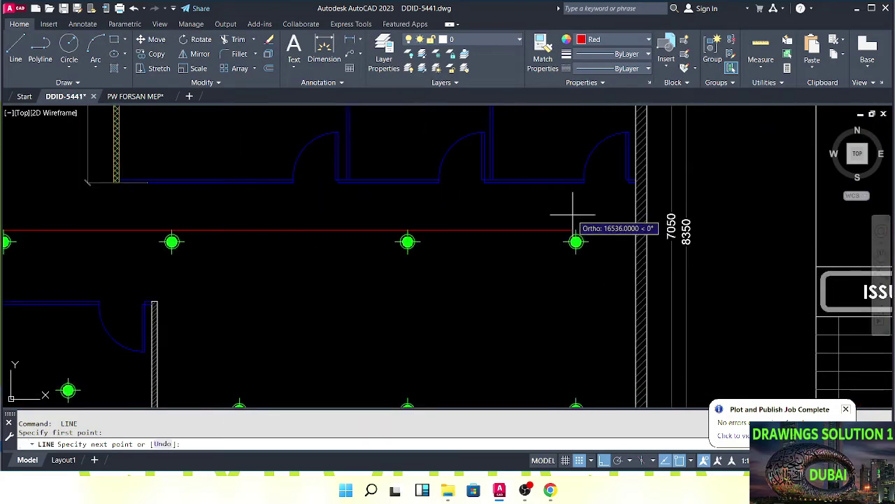
pyautogui.click(573, 214)
pyautogui.press('Escape')
pyautogui.press('Escape')
pyautogui.press('Escape')
# Move the horizontal branch pipe slightly upward, keeping it between the corridor sprinklers and the one next to the supply pipe.
pyautogui.moveTo(336, 219); pyautogui.dragTo(549, 259, button='middle')
pyautogui.moveTo(180, 264); pyautogui.dragTo(441, 273, button='middle')
pyautogui.click(545, 250)
pyautogui.click(519, 306)
pyautogui.moveTo(536, 306); pyautogui.dragTo(512, 261, button='middle')
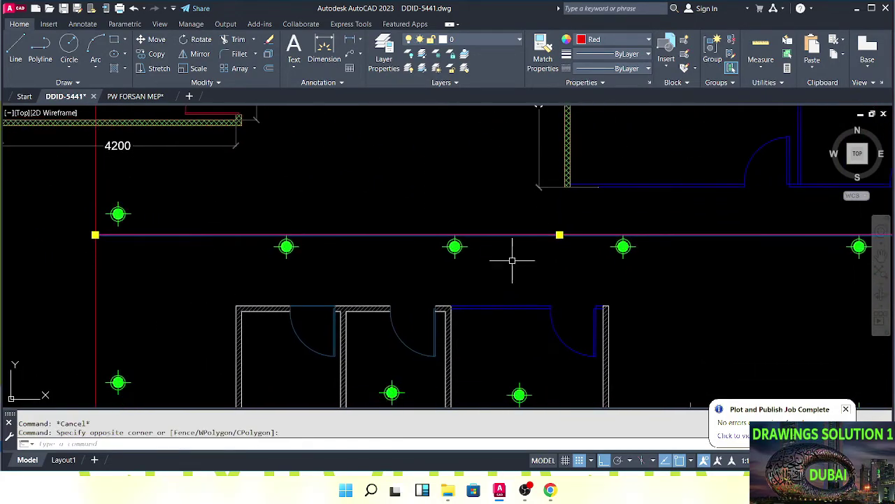
pyautogui.write('m')
pyautogui.press('Return')
pyautogui.click(553, 265)
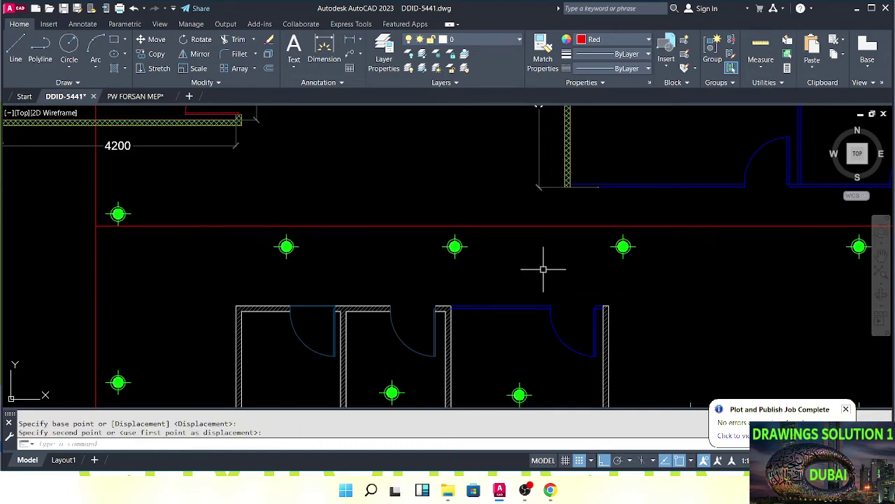
pyautogui.press('Escape')
# Draw a vertical polyline from the open-area sprinkler nearest the 3300 wall down to the horizontal branch pipe.
pyautogui.scroll(-5, 368, 252)
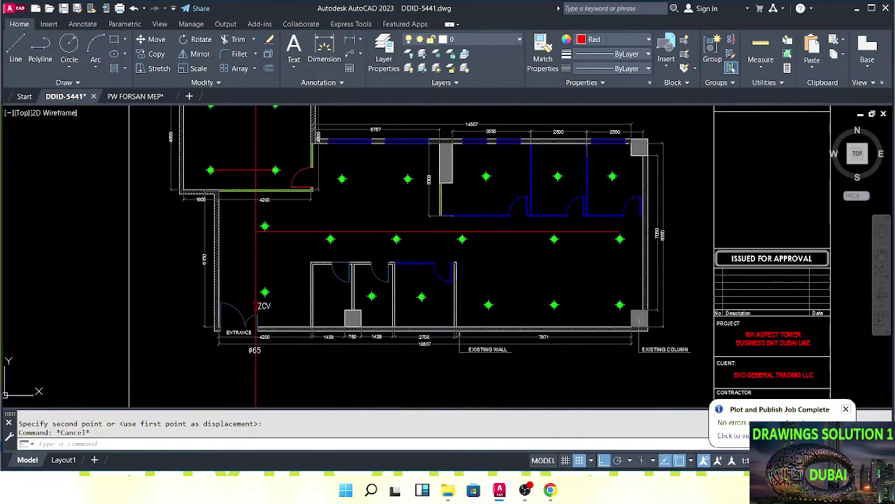
pyautogui.moveTo(407, 239)
pyautogui.mouseDown(button='middle')
pyautogui.moveTo(502, 258)
pyautogui.moveTo(448, 256)
pyautogui.moveTo(458, 252)
pyautogui.mouseUp(button='middle')
pyautogui.scroll(2, 458, 242)
pyautogui.press('Escape')
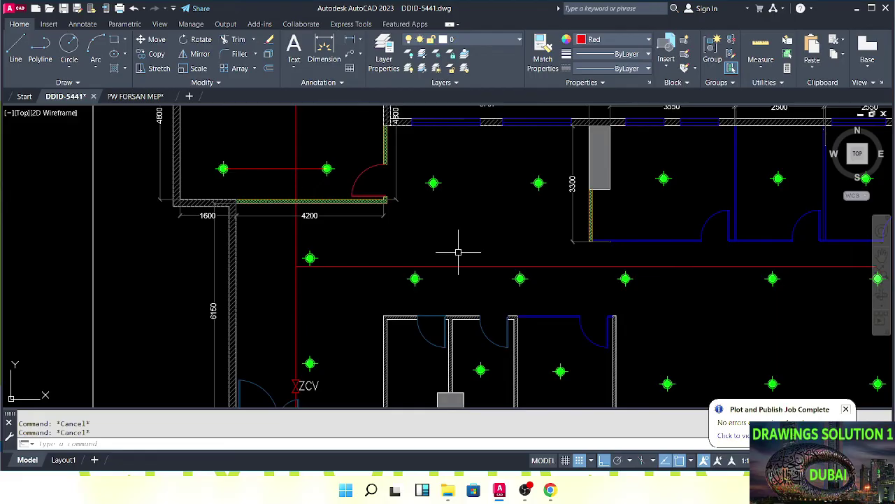
pyautogui.write('pl')
pyautogui.press('Return')
pyautogui.scroll(5, 538, 190)
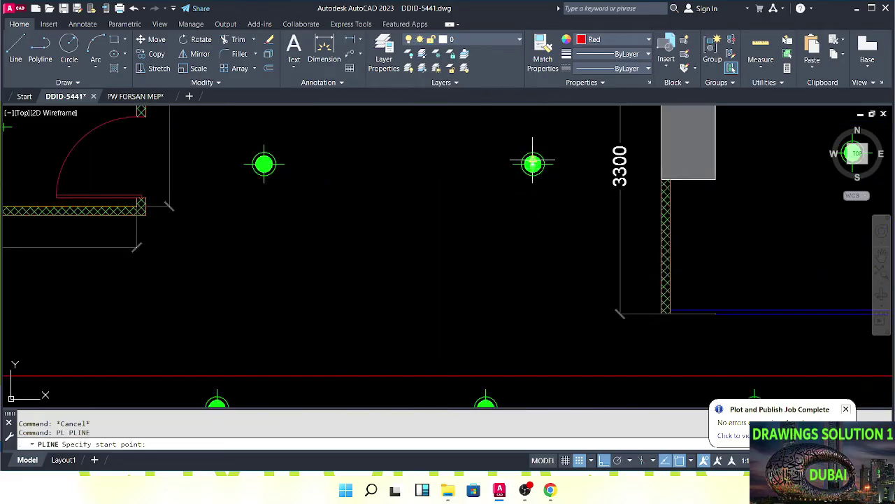
pyautogui.click(533, 162)
pyautogui.moveTo(532, 240); pyautogui.dragTo(522, 176, button='middle')
pyautogui.press('Escape')
pyautogui.moveTo(527, 133); pyautogui.dragTo(545, 226, button='middle')
pyautogui.scroll(2, 545, 225)
pyautogui.press('Return')
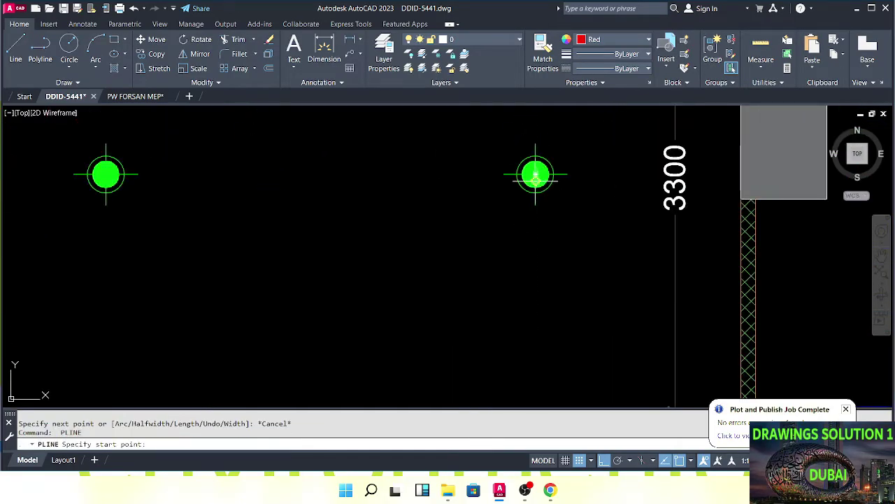
pyautogui.click(535, 175)
pyautogui.scroll(-2, 520, 194)
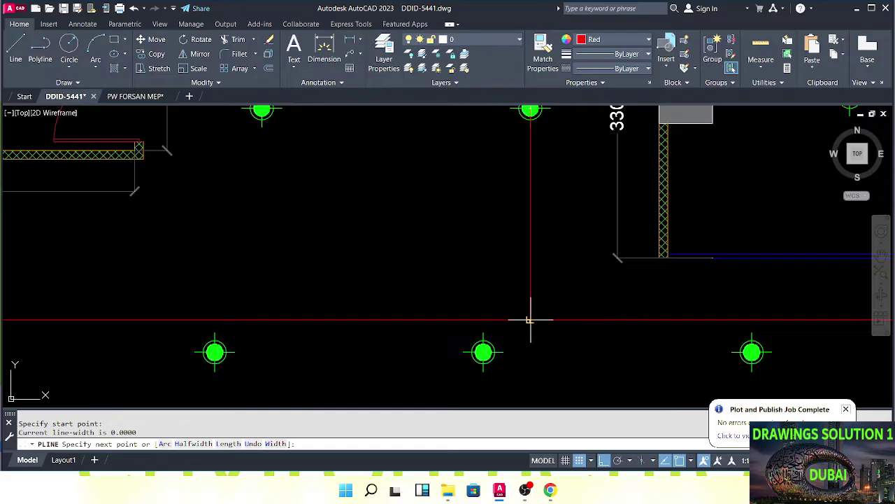
pyautogui.press('Escape')
pyautogui.press('Escape')
# Draw a vertical polyline from the open-area sprinkler nearest the red door down to the horizontal branch pipe.
pyautogui.scroll(-2, 496, 266)
pyautogui.press('Return')
pyautogui.scroll(4, 461, 202)
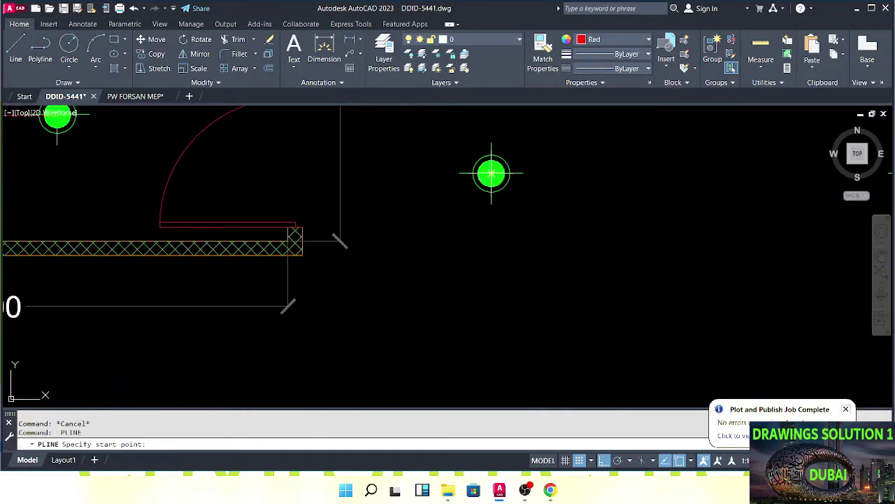
pyautogui.click(492, 173)
pyautogui.scroll(-2, 490, 189)
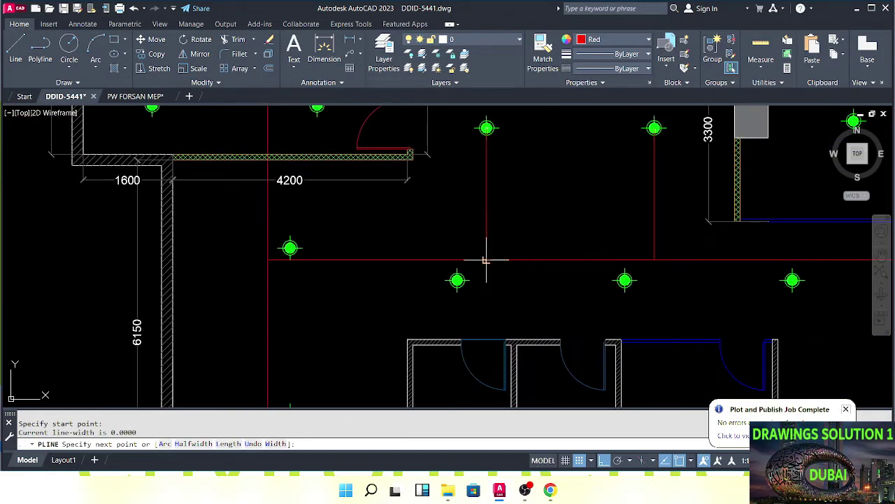
pyautogui.press('Escape')
# Draw a short vertical line from the first sprinkler below the horizontal branch pipe up to that pipe.
pyautogui.scroll(3, 465, 260)
pyautogui.press('Return')
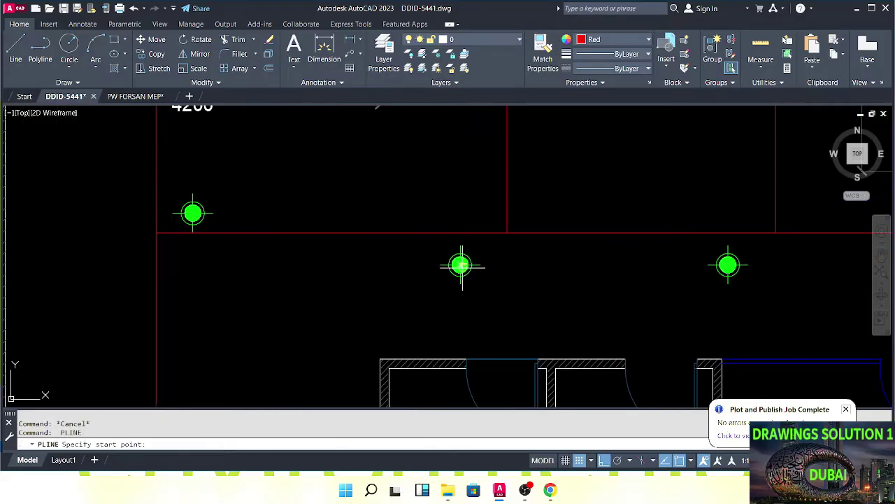
pyautogui.click(461, 265)
pyautogui.scroll(4, 457, 233)
pyautogui.press('Escape')
pyautogui.press('Escape')
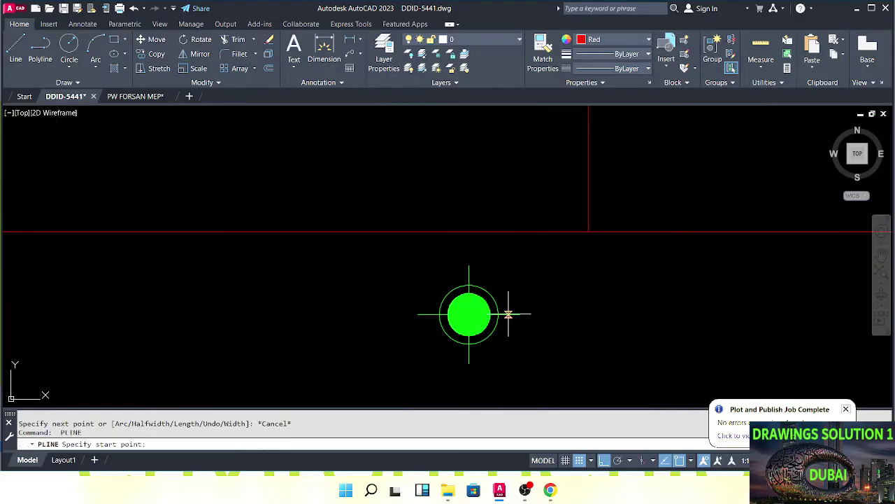
pyautogui.moveTo(502, 308); pyautogui.dragTo(477, 296, button='middle')
pyautogui.write('l')
pyautogui.press('Return')
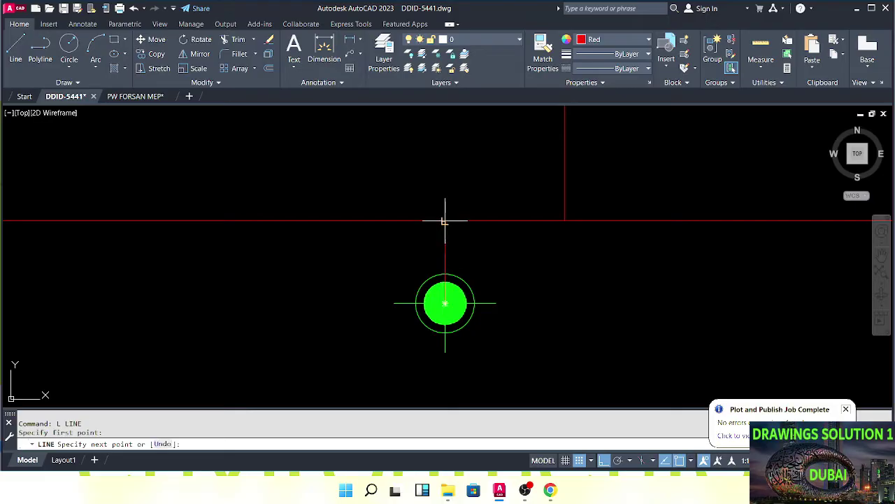
pyautogui.press('Escape')
# Draw a short vertical line from the sprinkler beside the supply pipe down to the horizontal branch pipe.
pyautogui.scroll(-5, 308, 254)
pyautogui.moveTo(308, 254); pyautogui.dragTo(446, 278, button='middle')
pyautogui.scroll(5, 406, 246)
pyautogui.press('Return')
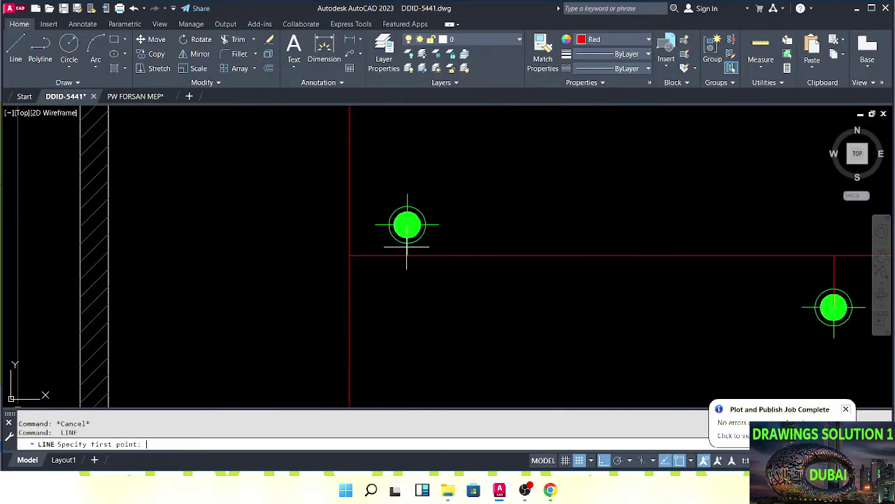
pyautogui.scroll(5, 420, 225)
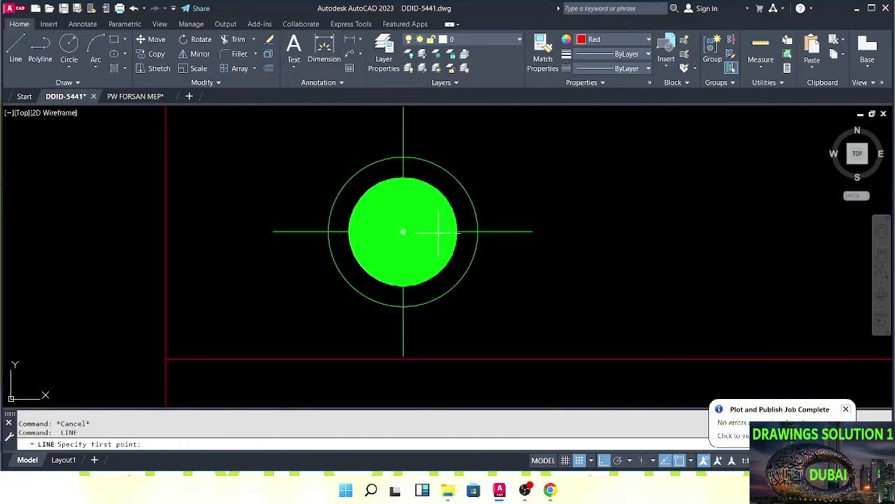
pyautogui.click(403, 231)
pyautogui.moveTo(405, 341); pyautogui.dragTo(416, 250, button='middle')
pyautogui.scroll(2, 416, 290)
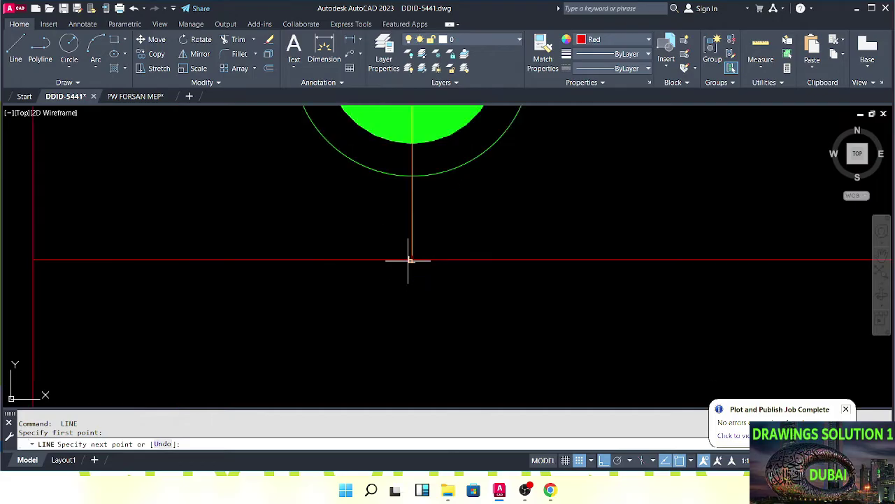
pyautogui.press('Escape')
# Draw a short vertical line from the third sprinkler below the horizontal branch pipe up to that pipe.
pyautogui.scroll(-6, 411, 260)
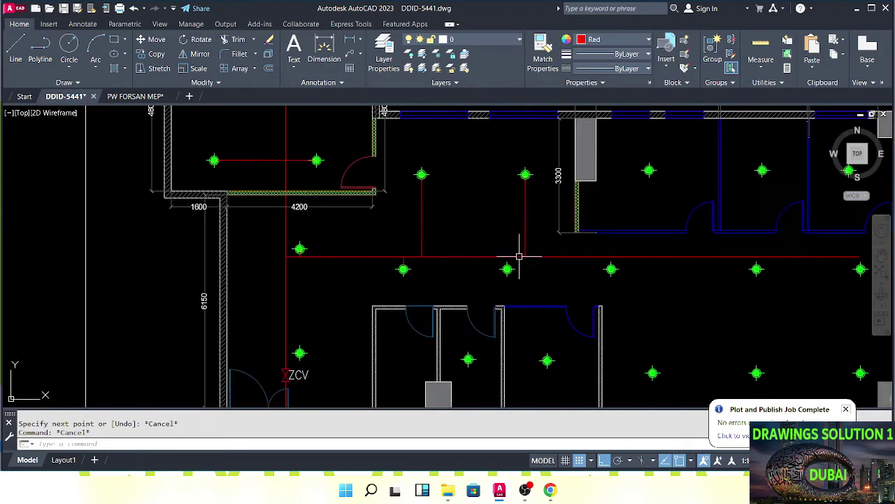
pyautogui.scroll(6, 468, 240)
pyautogui.press('Return')
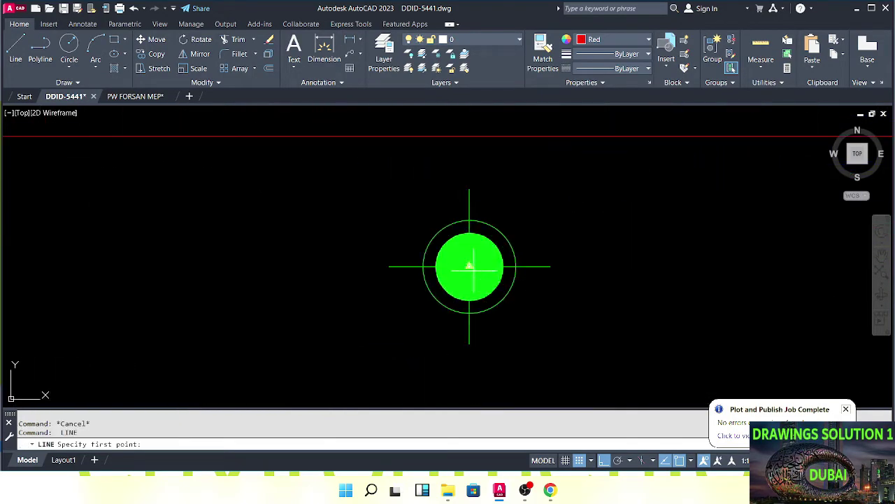
pyautogui.click(469, 266)
pyautogui.moveTo(470, 170); pyautogui.dragTo(482, 220, button='middle')
pyautogui.press('Escape')
# Draw a short vertical line from the fourth sprinkler below the horizontal branch pipe up to that pipe.
pyautogui.scroll(-6, 497, 258)
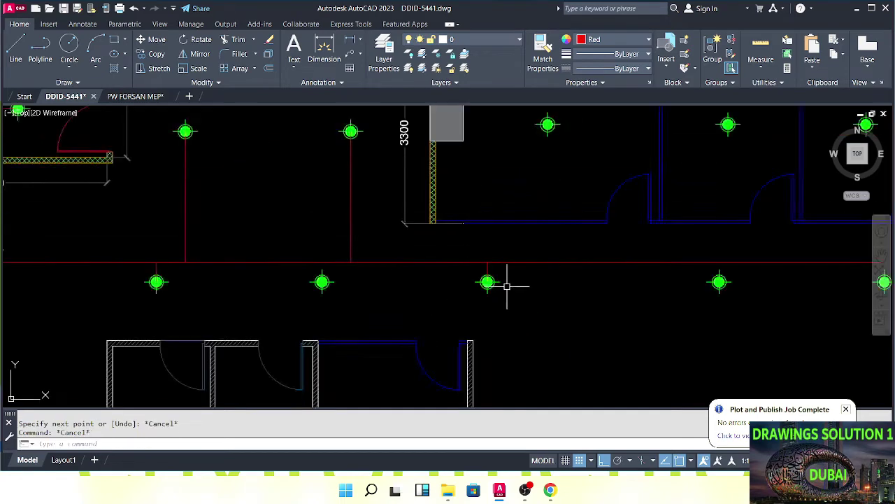
pyautogui.scroll(6, 538, 252)
pyautogui.press('Return')
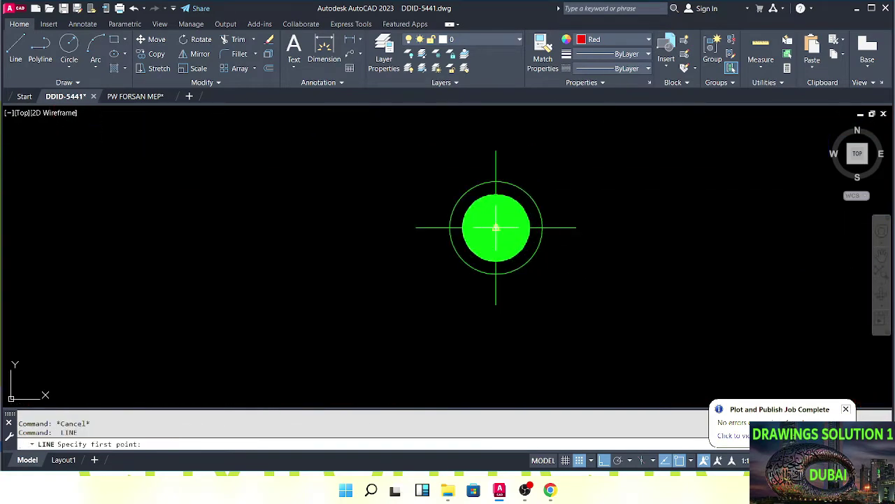
pyautogui.moveTo(496, 190); pyautogui.dragTo(520, 319, button='middle')
pyautogui.press('Escape')
# Draw a vertical line from the sprinkler in the 3550-wide room down to the horizontal branch pipe.
pyautogui.scroll(-8, 503, 293)
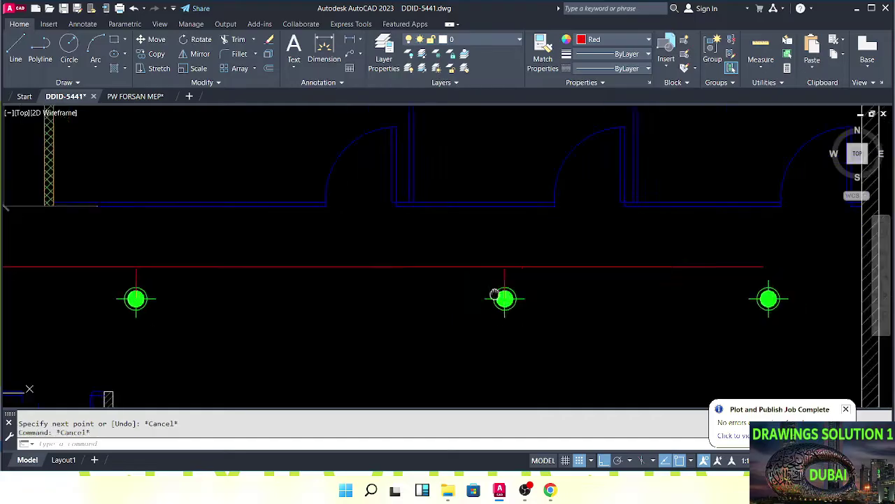
pyautogui.scroll(1, 488, 216)
pyautogui.scroll(6, 488, 217)
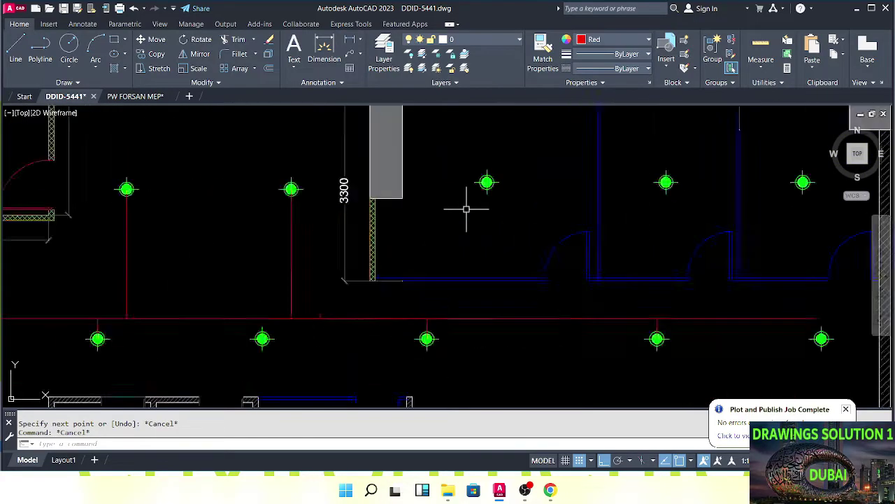
pyautogui.press('Return')
pyautogui.click(499, 166)
pyautogui.moveTo(491, 315); pyautogui.dragTo(489, 195, button='middle')
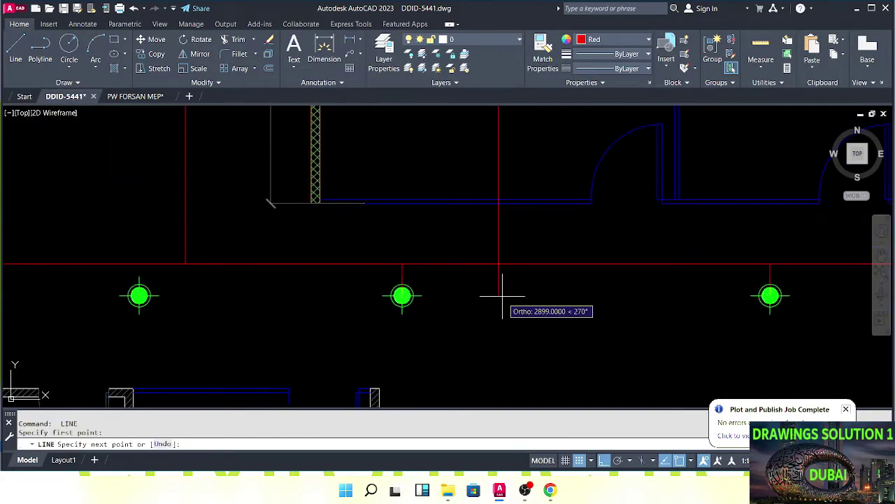
pyautogui.press('Escape')
pyautogui.scroll(-4, 498, 265)
pyautogui.scroll(4, 546, 266)
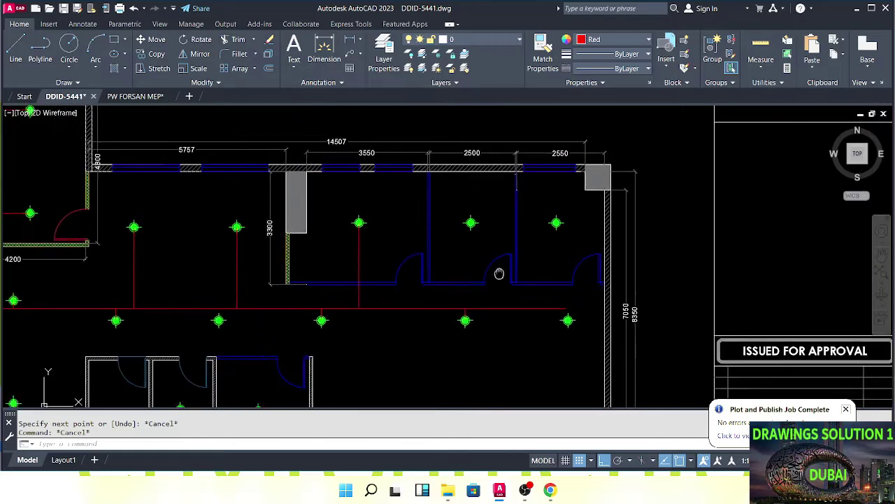
# Draw a vertical line from the sprinkler in the 2500-wide room down to the horizontal branch pipe.
pyautogui.press('Return')
pyautogui.scroll(6, 498, 196)
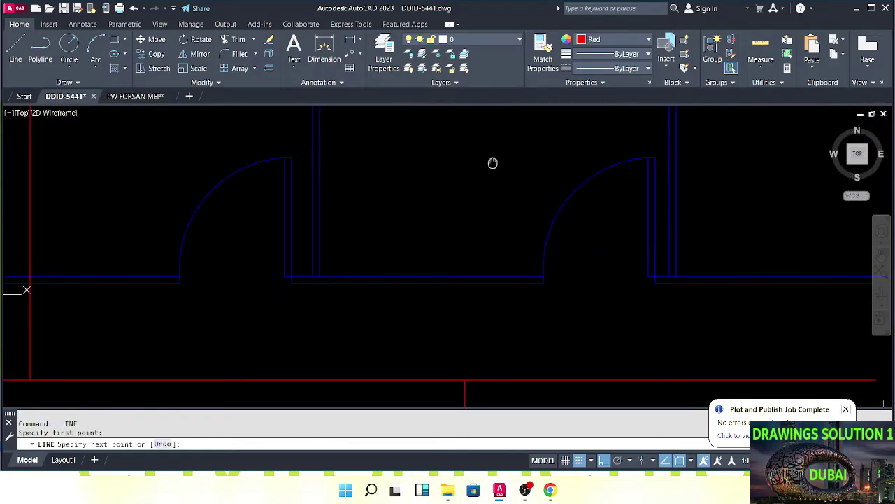
pyautogui.press('Escape')
pyautogui.press('Return')
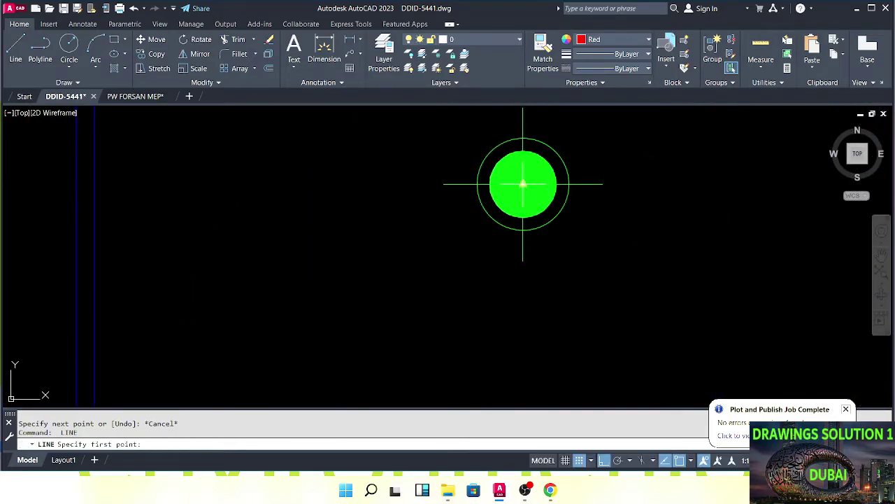
pyautogui.click(523, 184)
pyautogui.scroll(-3, 520, 276)
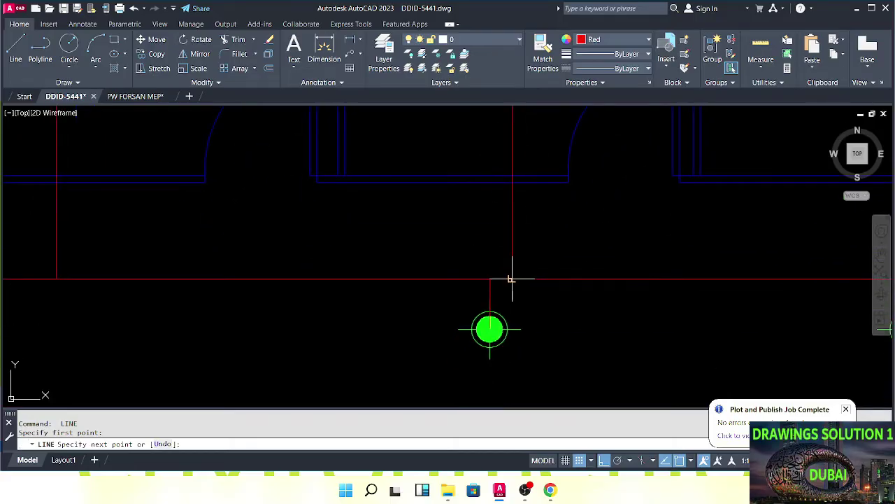
pyautogui.press('Escape')
# Draw a vertical line from the sprinkler in the 2550-wide room down to the horizontal branch pipe.
pyautogui.scroll(-3, 490, 266)
pyautogui.scroll(4, 475, 254)
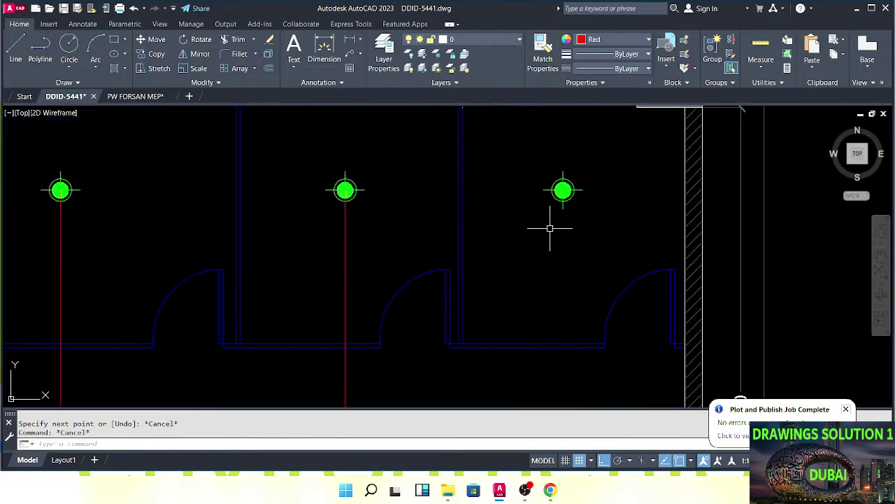
pyautogui.scroll(5, 563, 191)
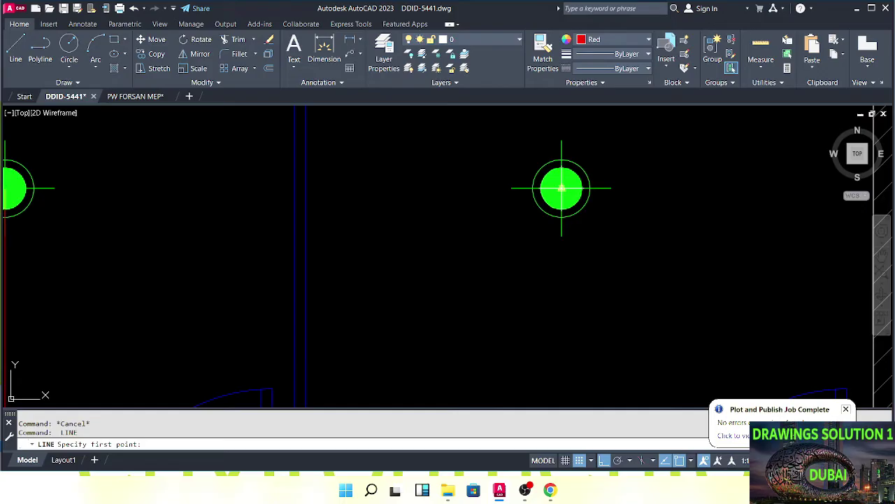
pyautogui.click(561, 187)
pyautogui.scroll(-3, 557, 294)
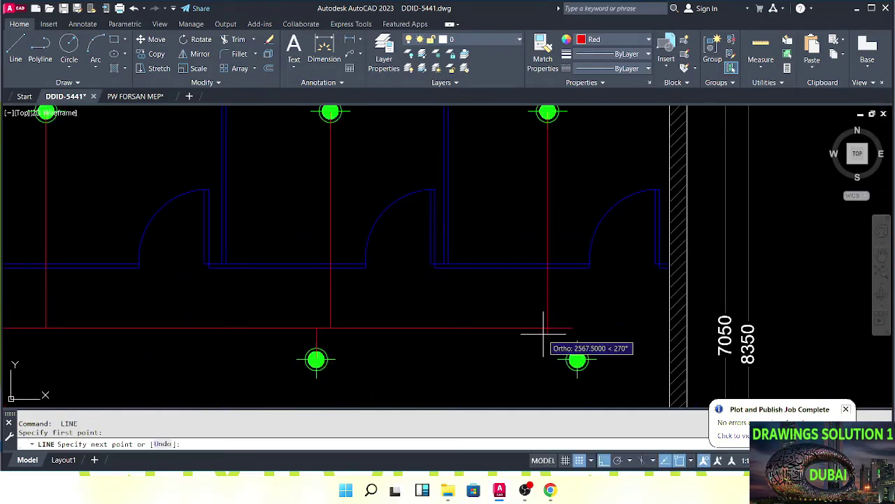
pyautogui.press('Escape')
pyautogui.scroll(-4, 539, 324)
pyautogui.scroll(1, 496, 256)
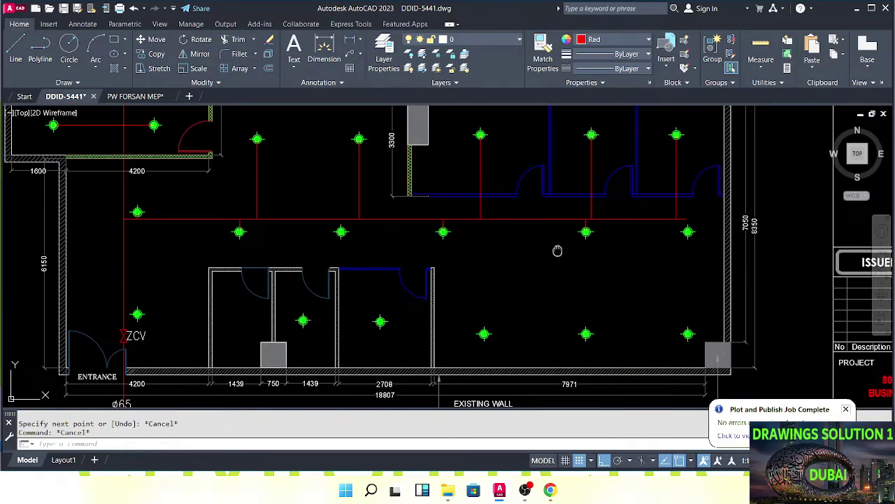
pyautogui.moveTo(557, 250)
pyautogui.mouseDown(button='middle')
pyautogui.moveTo(507, 241)
pyautogui.moveTo(534, 263)
pyautogui.moveTo(518, 254)
pyautogui.mouseUp(button='middle')
pyautogui.scroll(2, 471, 248)
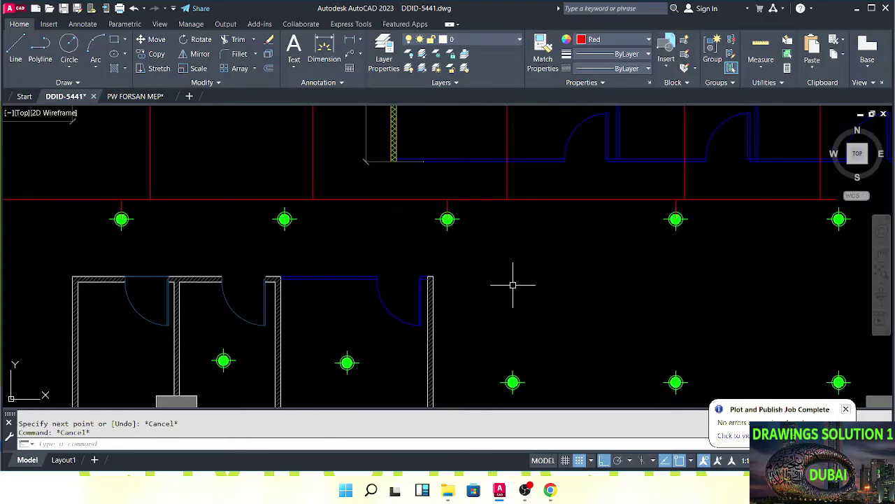
# Draw a horizontal branch pipe line from the vertical main above the ZCV, across the lower rooms, ending near the east wall.
pyautogui.scroll(-2, 518, 233)
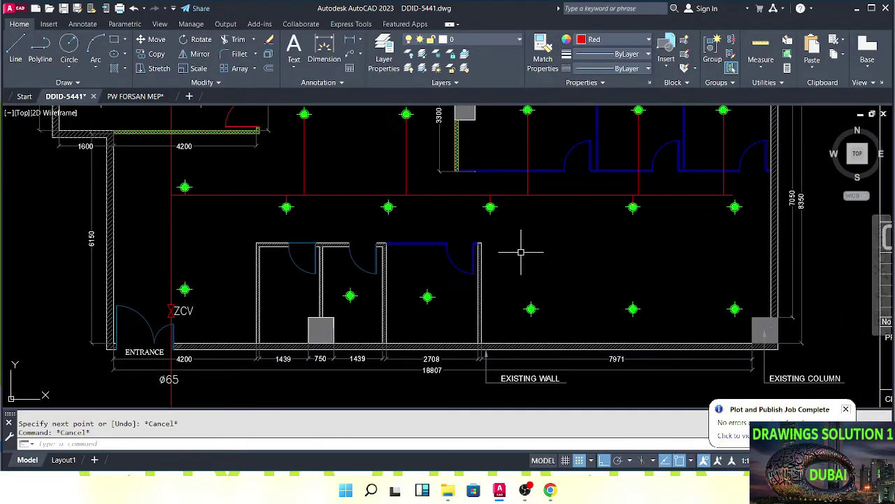
pyautogui.moveTo(413, 277)
pyautogui.mouseDown(button='middle')
pyautogui.moveTo(442, 284)
pyautogui.moveTo(437, 273)
pyautogui.mouseUp(button='middle')
pyautogui.press('Escape')
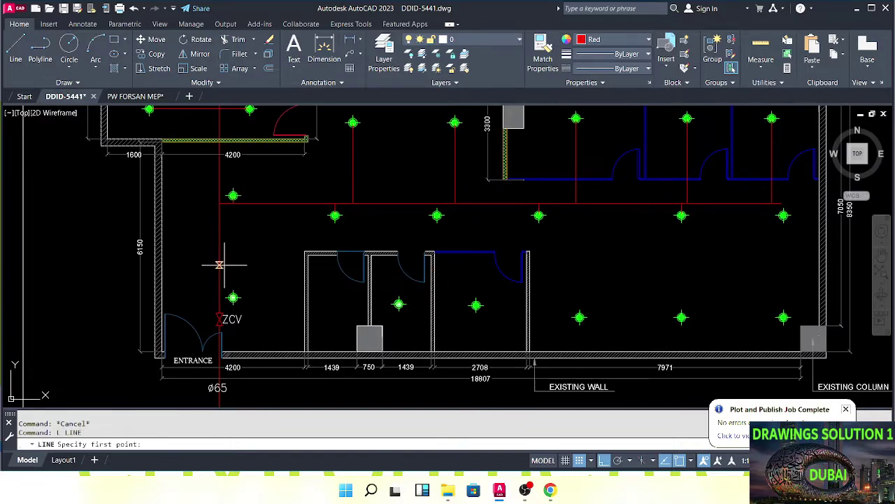
pyautogui.click(219, 266)
pyautogui.moveTo(591, 274); pyautogui.dragTo(490, 280, button='middle')
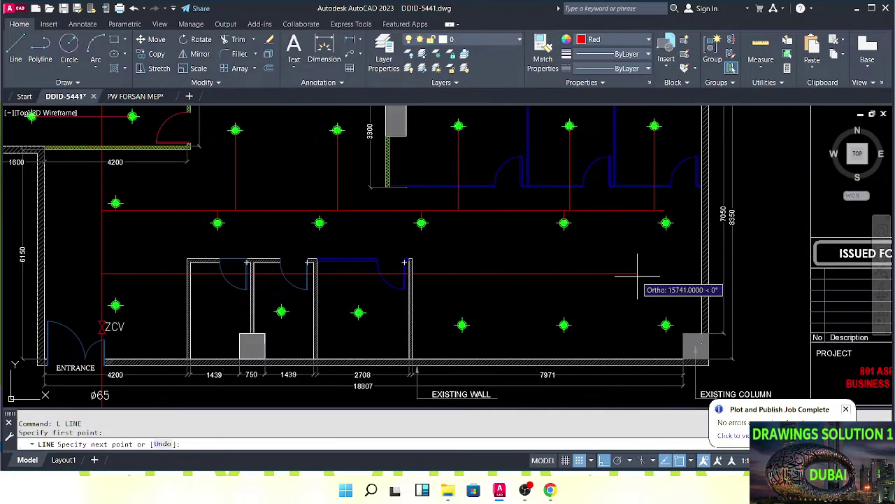
pyautogui.click(663, 277)
pyautogui.press('Escape')
pyautogui.press('Escape')
pyautogui.moveTo(595, 284)
pyautogui.mouseDown(button='middle')
pyautogui.moveTo(648, 304)
pyautogui.moveTo(562, 291)
pyautogui.moveTo(543, 280)
pyautogui.moveTo(562, 276)
pyautogui.moveTo(575, 280)
pyautogui.moveTo(535, 286)
pyautogui.mouseUp(button='middle')
pyautogui.press('Escape')
# Draw a vertical polyline from the centre of the easternmost lower-row sprinkler up past the end of the lower branch pipe.
pyautogui.scroll(2, 566, 305)
pyautogui.moveTo(566, 305); pyautogui.dragTo(537, 293, button='middle')
pyautogui.write('pl')
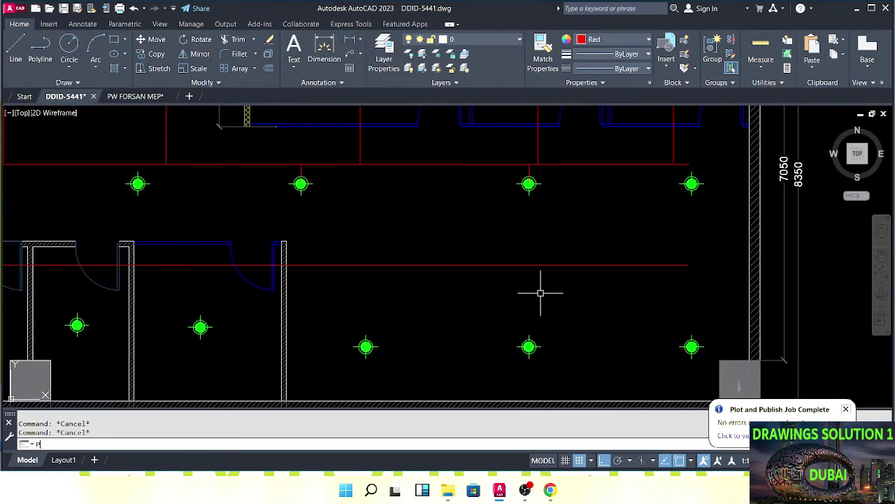
pyautogui.press('Return')
pyautogui.scroll(4, 667, 329)
pyautogui.moveTo(689, 339); pyautogui.dragTo(588, 307, button='middle')
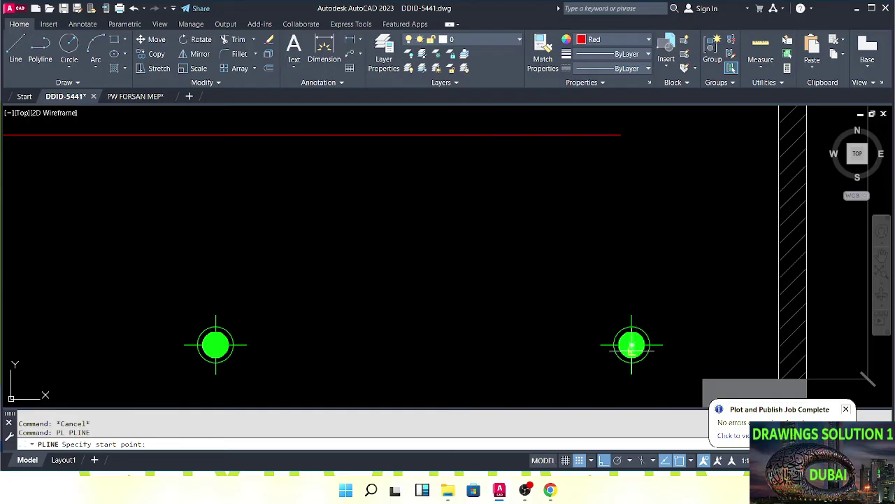
pyautogui.click(632, 344)
pyautogui.moveTo(640, 140); pyautogui.dragTo(658, 218, button='middle')
pyautogui.click(658, 165)
pyautogui.scroll(-4, 578, 238)
pyautogui.press('Escape')
pyautogui.press('Escape')
pyautogui.moveTo(498, 285); pyautogui.dragTo(589, 289, button='middle')
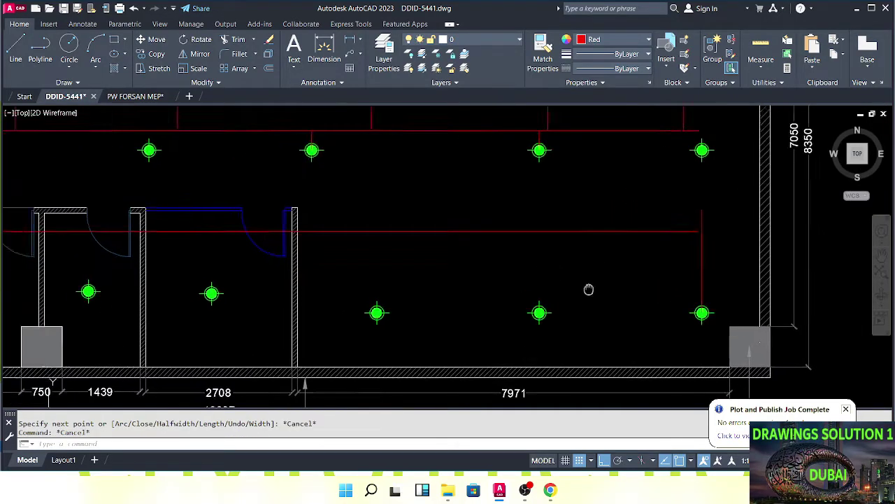
# Connect the middle sprinkler of the open area's lower row to the lower branch pipe with a vertical polyline.
pyautogui.scroll(4, 532, 312)
pyautogui.press('Return')
pyautogui.click(557, 311)
pyautogui.moveTo(547, 180); pyautogui.dragTo(561, 312, button='middle')
pyautogui.scroll(-2, 572, 238)
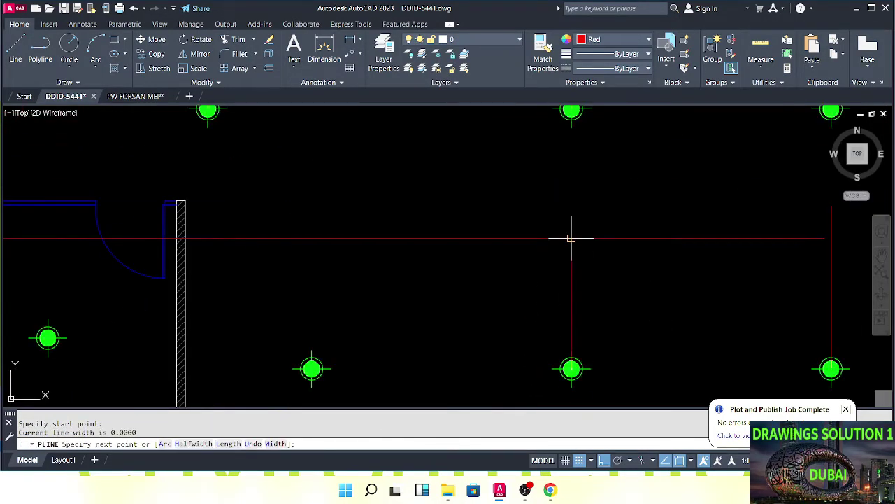
pyautogui.click(571, 238)
pyautogui.scroll(-4, 565, 242)
pyautogui.press('Escape')
pyautogui.press('Escape')
# Draw a vertical polyline from the westernmost sprinkler of the lower open area up to the lower branch pipe.
pyautogui.moveTo(473, 265); pyautogui.dragTo(508, 282, button='middle')
pyautogui.scroll(4, 496, 301)
pyautogui.press('Return')
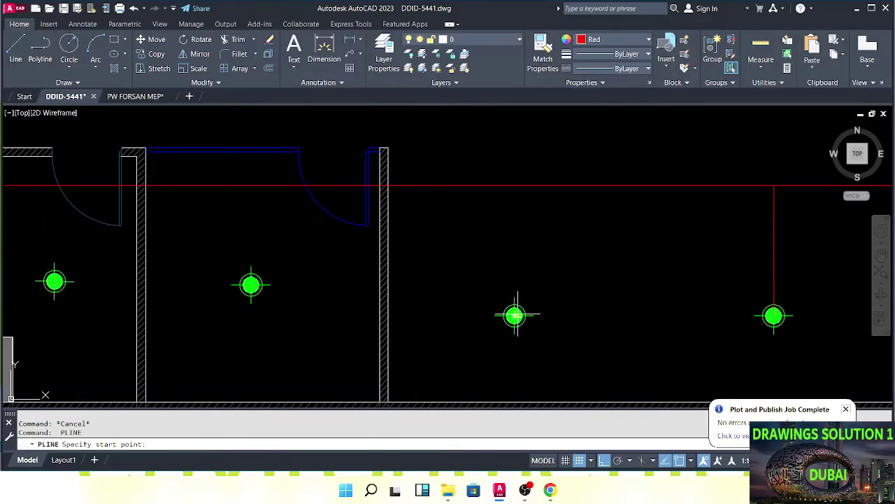
pyautogui.click(514, 315)
pyautogui.scroll(-3, 488, 210)
pyautogui.press('Escape')
# Connect the sprinkler in the 2708-wide room to the lower branch pipe with a vertical polyline.
pyautogui.scroll(3, 533, 318)
pyautogui.press('Return')
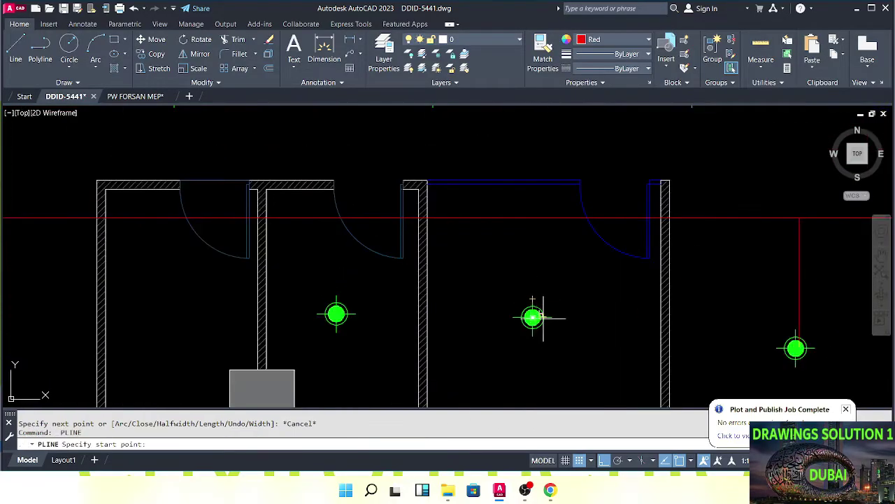
pyautogui.scroll(2, 533, 318)
pyautogui.click(533, 317)
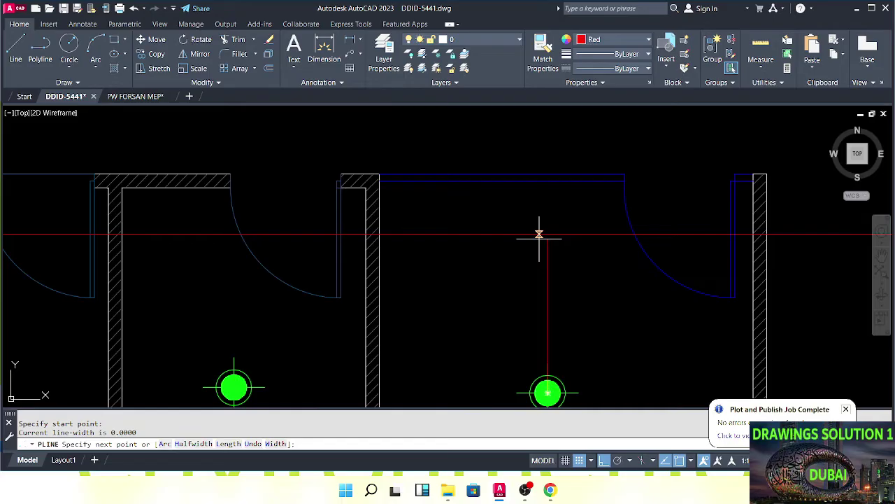
pyautogui.press('Escape')
pyautogui.scroll(-3, 541, 234)
# Connect the sprinkler in the small room west of the 2708-wide room to the lower branch pipe with a vertical polyline.
pyautogui.scroll(4, 517, 281)
pyautogui.press('Return')
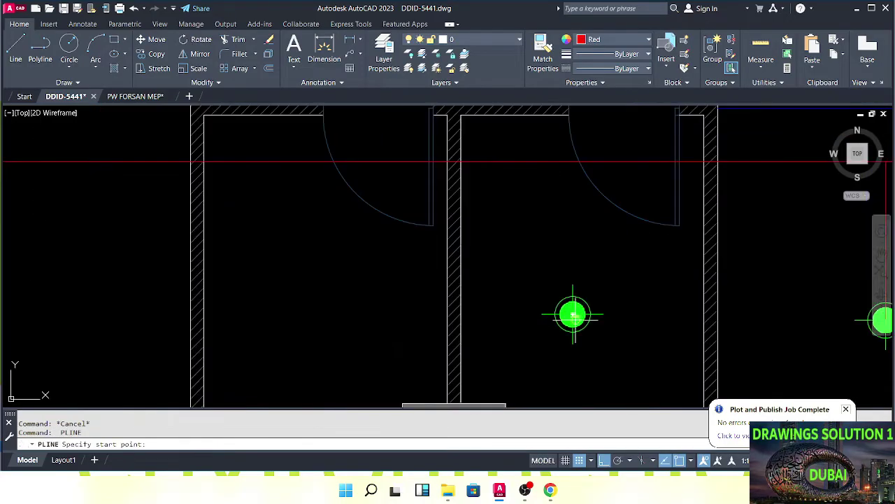
pyautogui.click(572, 315)
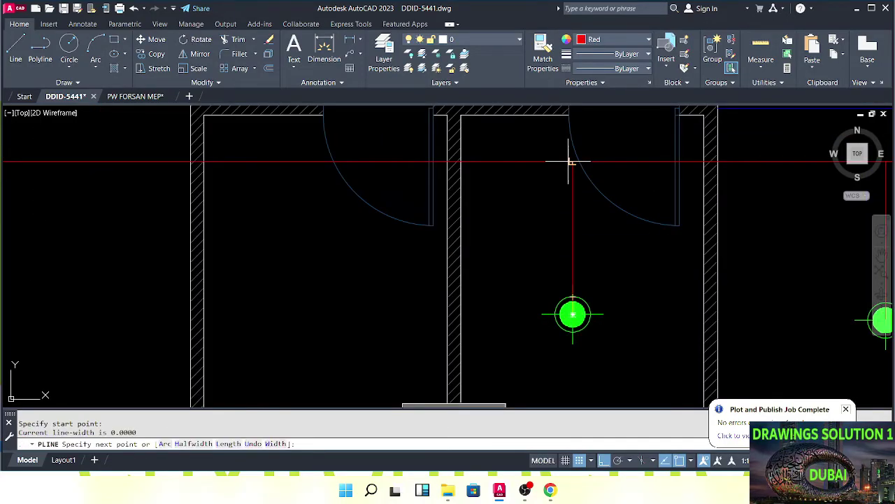
pyautogui.press('Escape')
pyautogui.press('Escape')
pyautogui.scroll(-4, 418, 266)
# Connect the sprinkler beside the ZCV to the vertical main pipe with a short horizontal polyline.
pyautogui.scroll(4, 426, 260)
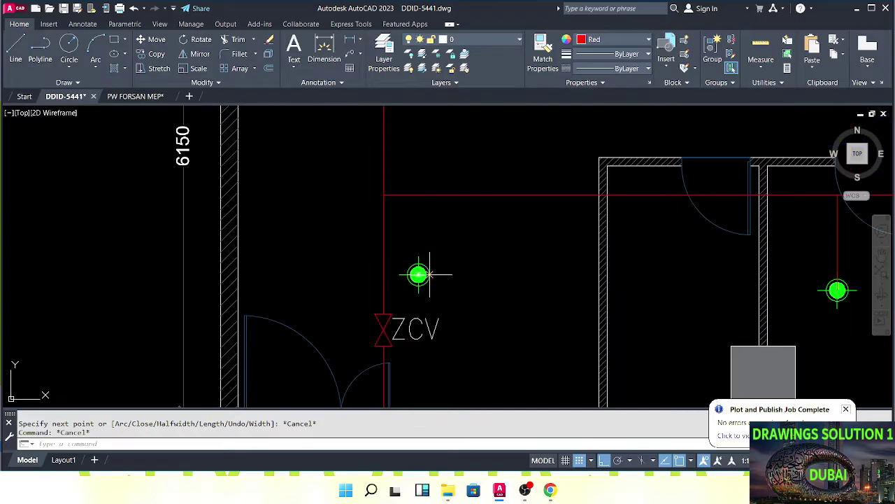
pyautogui.scroll(4, 428, 274)
pyautogui.press('Return')
pyautogui.click(406, 275)
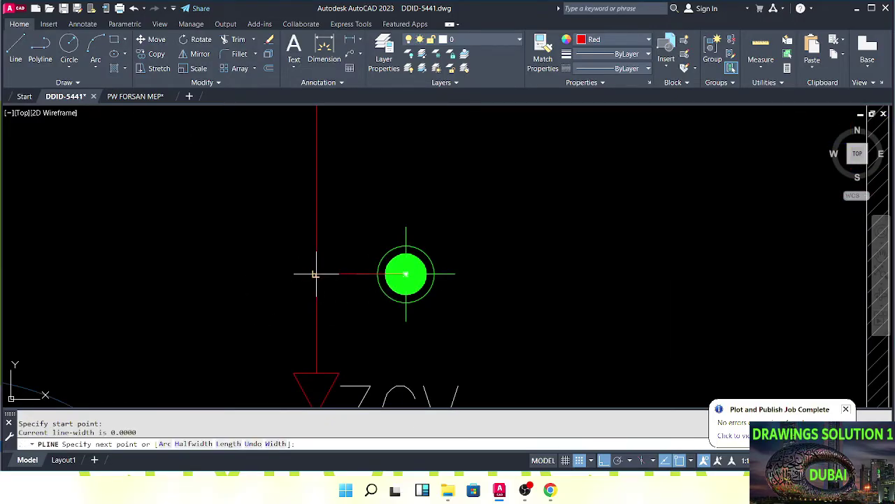
pyautogui.press('Escape')
pyautogui.press('Escape')
pyautogui.scroll(-5, 514, 255)
# Draw a short vertical line from the unconnected sprinkler just below the upper branch pipe up to that pipe.
pyautogui.moveTo(568, 250)
pyautogui.mouseDown(button='middle')
pyautogui.moveTo(375, 259)
pyautogui.moveTo(458, 236)
pyautogui.moveTo(399, 322)
pyautogui.moveTo(465, 317)
pyautogui.moveTo(450, 256)
pyautogui.mouseUp(button='middle')
pyautogui.scroll(4, 484, 310)
pyautogui.write('L')
pyautogui.press('Return')
pyautogui.scroll(3, 467, 315)
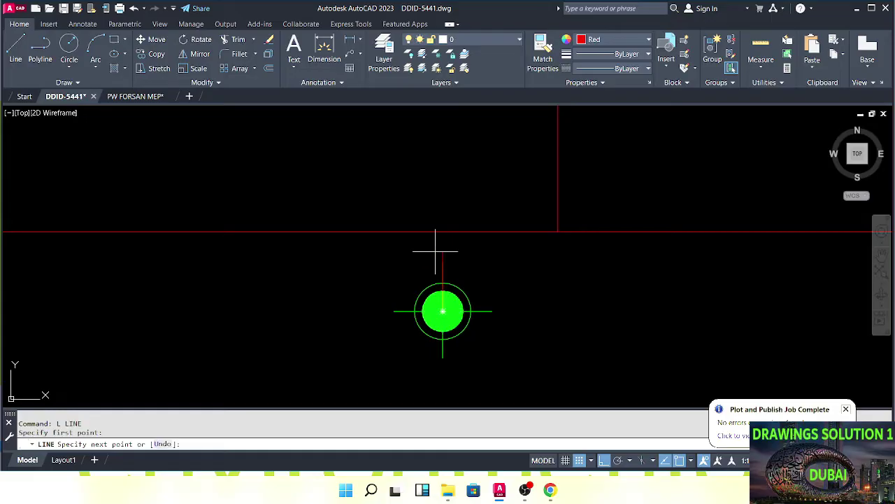
pyautogui.click(443, 232)
pyautogui.press('Escape')
pyautogui.scroll(-5, 389, 250)
pyautogui.press('Escape')
# Examine the pipe connections of all sprinklers across the floor plan, from the northwest room to the entrance.
pyautogui.moveTo(206, 273); pyautogui.dragTo(422, 300, button='middle')
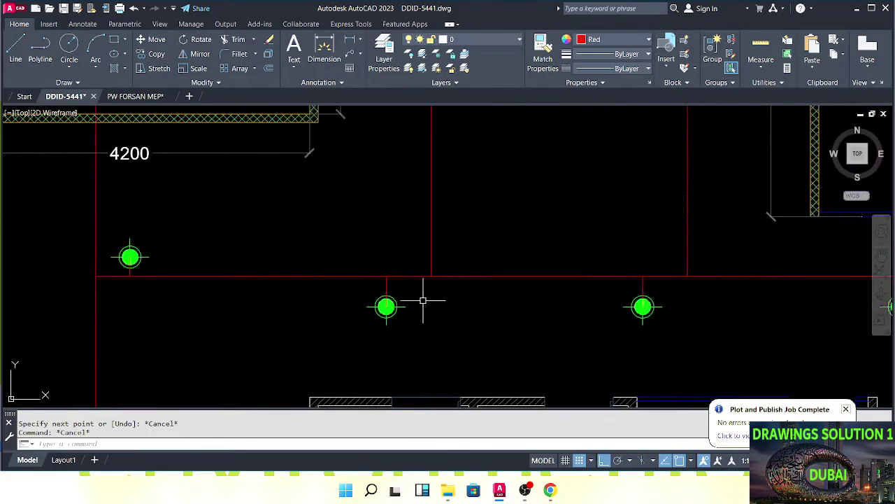
pyautogui.scroll(-5, 503, 315)
pyautogui.scroll(4, 389, 299)
pyautogui.scroll(-4, 389, 299)
pyautogui.moveTo(362, 188); pyautogui.dragTo(348, 252, button='middle')
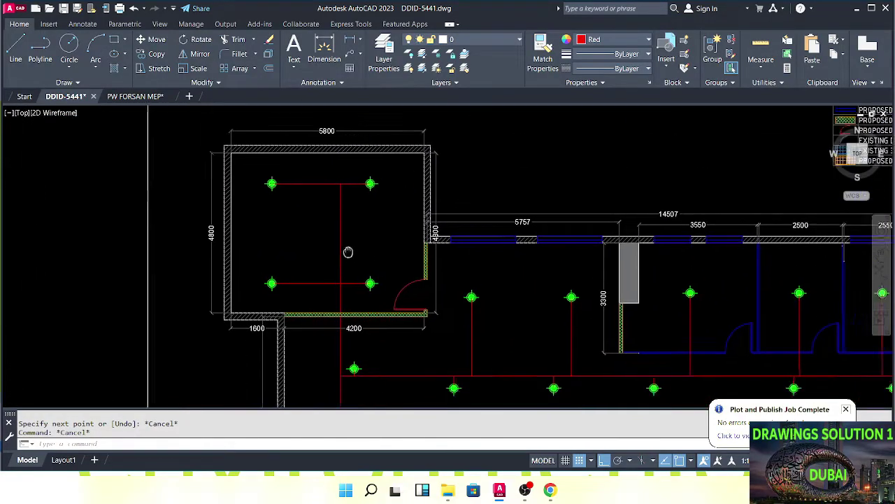
pyautogui.moveTo(644, 349); pyautogui.dragTo(406, 278, button='middle')
pyautogui.moveTo(518, 296); pyautogui.dragTo(431, 227, button='middle')
pyautogui.moveTo(427, 310); pyautogui.dragTo(518, 257, button='middle')
pyautogui.scroll(2, 125, 346)
pyautogui.moveTo(125, 345); pyautogui.dragTo(183, 399, button='middle')
pyautogui.moveTo(289, 304); pyautogui.dragTo(396, 278, button='middle')
pyautogui.scroll(-2, 368, 266)
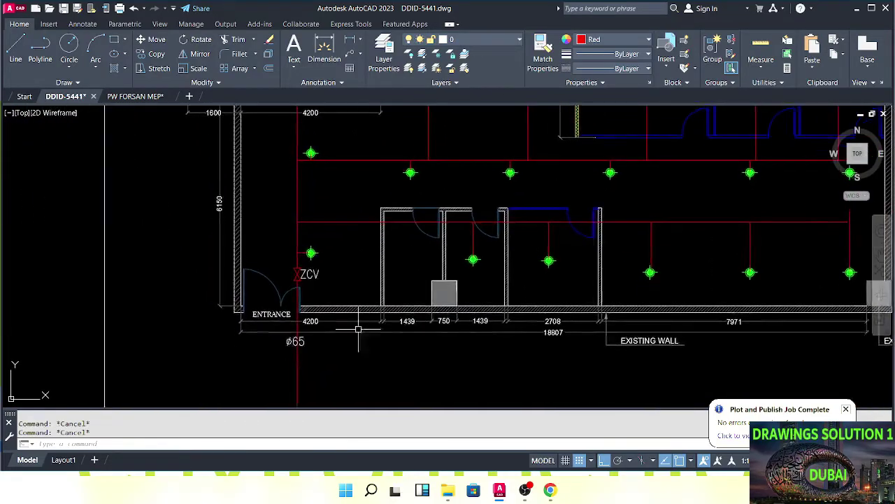
# Copy the ø65 label below the entrance to just above the east end of the upper branch pipe, with Ortho off.
pyautogui.scroll(4, 291, 351)
pyautogui.moveTo(291, 325); pyautogui.dragTo(290, 370, button='middle')
pyautogui.write('co')
pyautogui.press('Return')
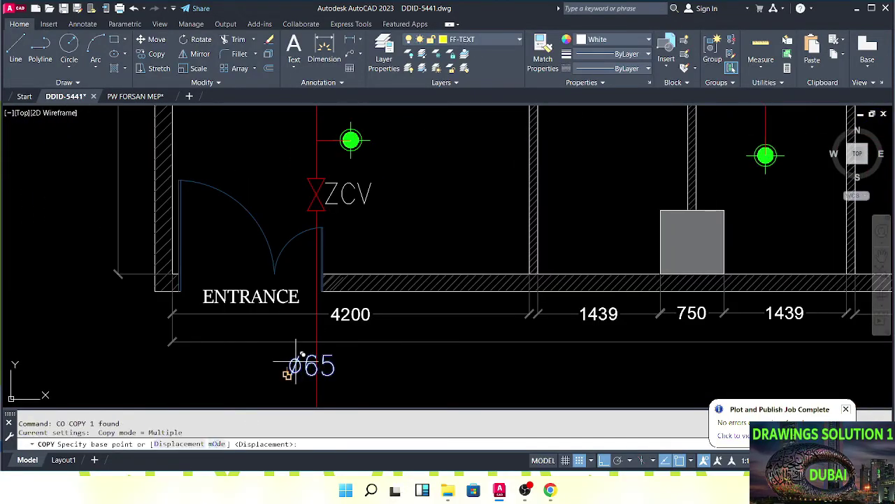
pyautogui.click(289, 374)
pyautogui.click(603, 460)
pyautogui.scroll(-6, 483, 315)
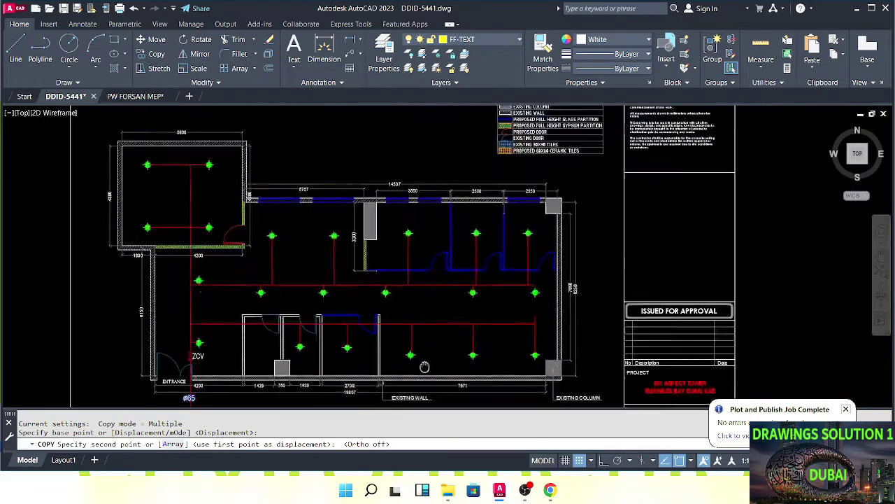
pyautogui.scroll(5, 503, 307)
pyautogui.scroll(2, 573, 281)
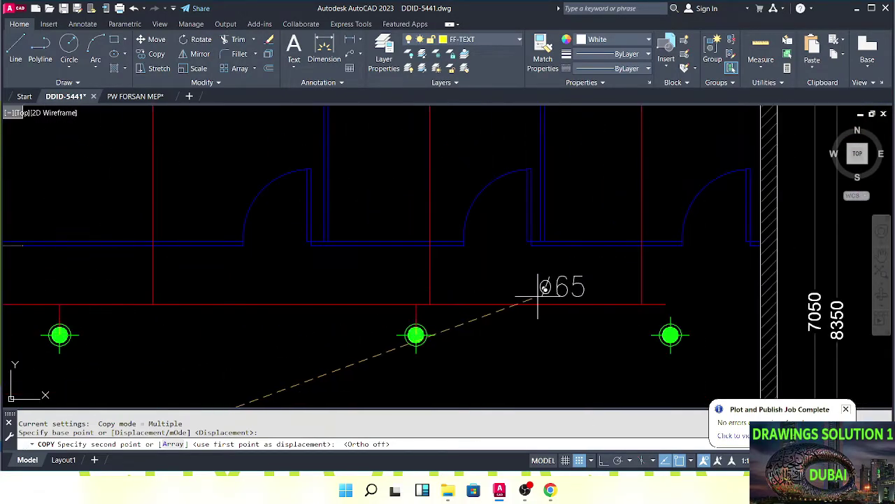
pyautogui.click(534, 295)
pyautogui.press('Escape')
pyautogui.press('Escape')
# Draw a vertical polyline from the easternmost sprinkler below the upper branch up past the pipe's level, with Ortho on.
pyautogui.scroll(2, 643, 318)
pyautogui.moveTo(643, 318)
pyautogui.mouseDown(button='middle')
pyautogui.moveTo(505, 298)
pyautogui.moveTo(485, 270)
pyautogui.mouseUp(button='middle')
pyautogui.press('Escape')
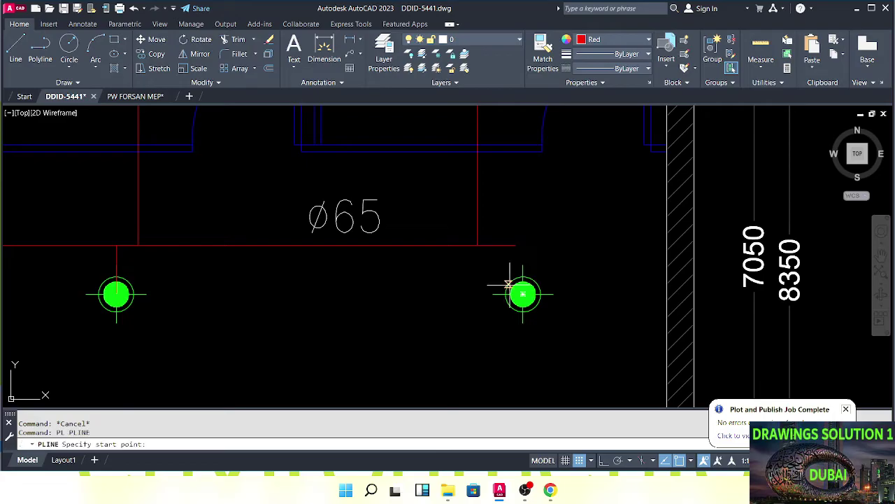
pyautogui.scroll(4, 514, 287)
pyautogui.click(530, 315)
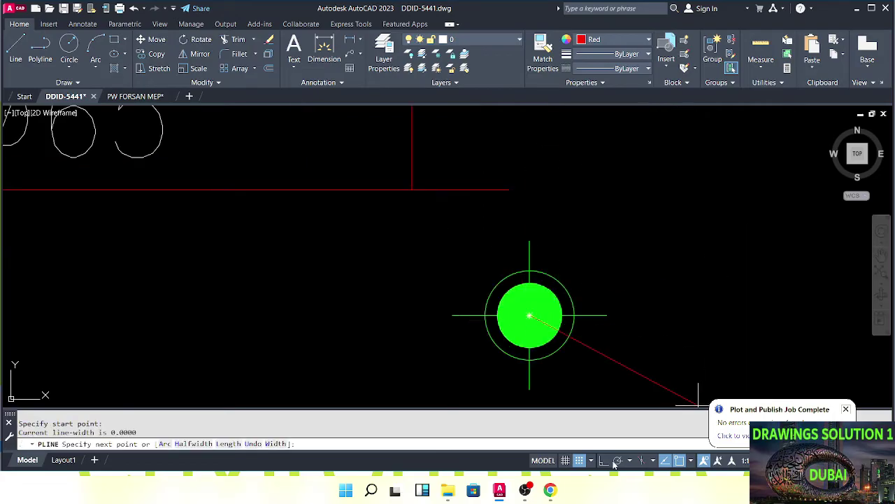
pyautogui.press('F8')
pyautogui.moveTo(545, 140); pyautogui.dragTo(566, 207, button='middle')
pyautogui.click(567, 208)
pyautogui.press('Escape')
# Try to fillet the end sprinkler's vertical line with the upper branch pipe and undo the fillet.
pyautogui.moveTo(518, 288); pyautogui.dragTo(564, 241, button='middle')
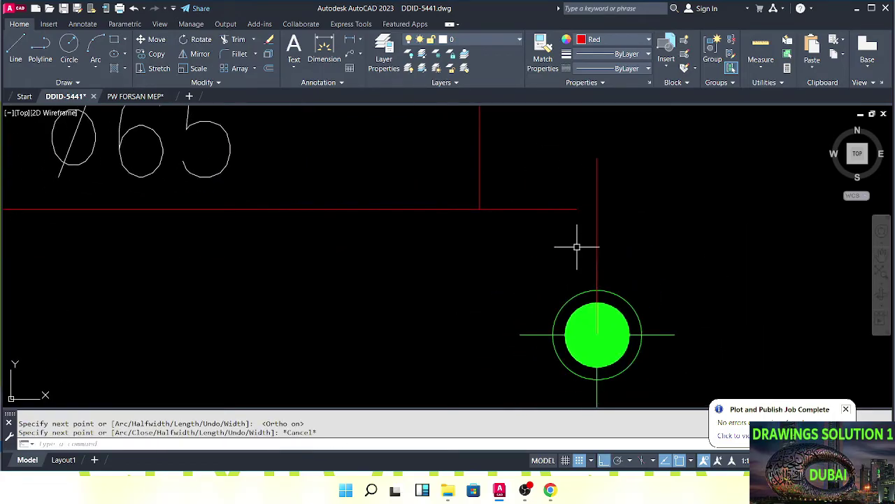
pyautogui.write('f')
pyautogui.press('Return')
pyautogui.click(598, 248)
pyautogui.click(541, 210)
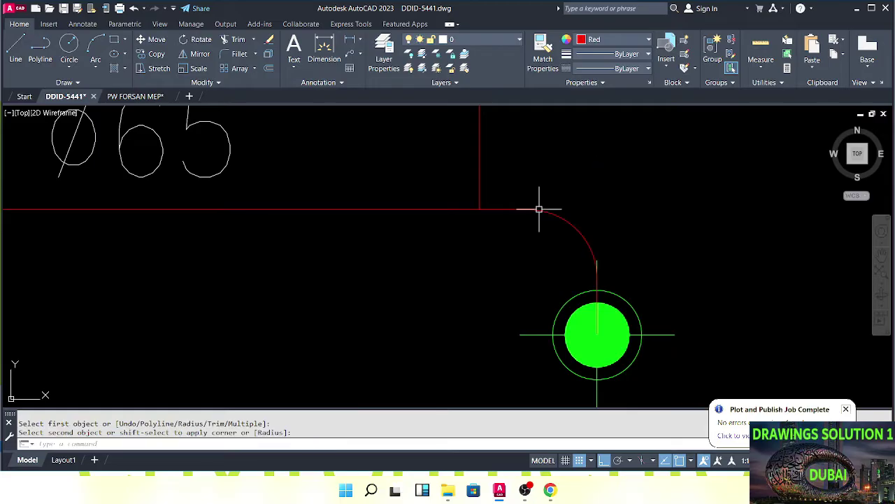
pyautogui.hotkey('ctrl', 'z')
pyautogui.write('f')
pyautogui.press('Return')
pyautogui.moveTo(556, 217); pyautogui.dragTo(508, 249, button='middle')
pyautogui.write('r')
pyautogui.press('Return')
pyautogui.press('Escape')
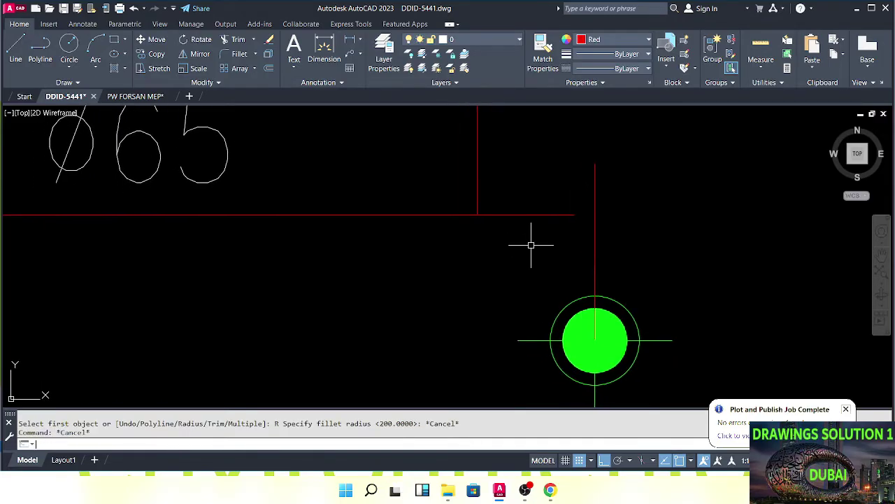
# Join the end sprinkler's vertical line and the upper branch pipe in a sharp corner using a fillet radius of 0.
pyautogui.write('f')
pyautogui.press('Return')
pyautogui.write('r')
pyautogui.press('Return')
pyautogui.write('0')
pyautogui.press('Return')
pyautogui.click(596, 249)
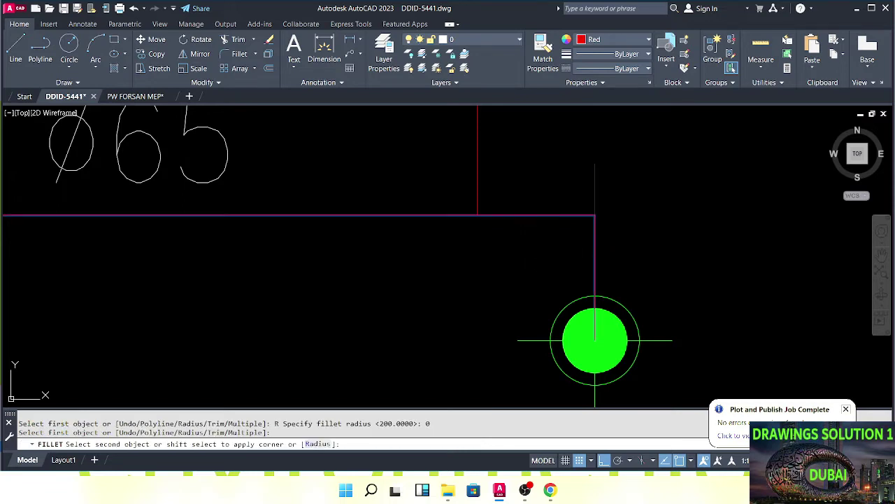
pyautogui.click(546, 216)
pyautogui.press('Escape')
# Scale down the copied ø65 label above the upper branch pipe about its insertion point.
pyautogui.scroll(-5, 357, 257)
pyautogui.moveTo(356, 256); pyautogui.dragTo(520, 276, button='middle')
pyautogui.press('Escape')
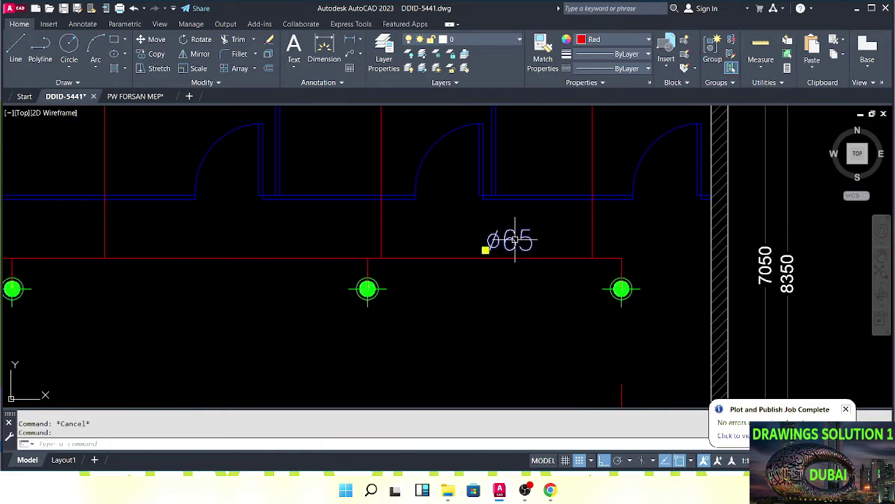
pyautogui.write('sc')
pyautogui.press('Return')
pyautogui.click(486, 250)
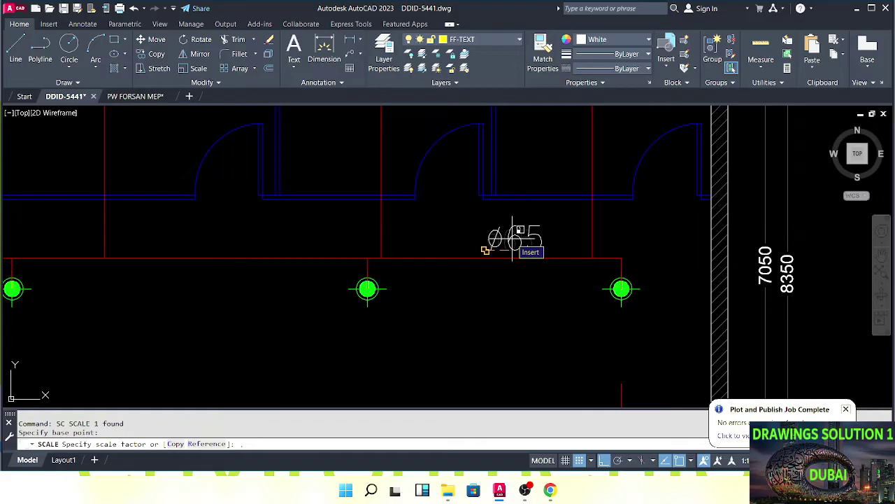
pyautogui.press('Return')
pyautogui.press('Escape')
pyautogui.press('Escape')
# Move the reduced ø65 label straight up into the glass-partitioned room above the upper branch pipe.
pyautogui.click(520, 244)
pyautogui.click(490, 247)
pyautogui.moveTo(491, 250); pyautogui.dragTo(509, 274, button='middle')
pyautogui.write('m')
pyautogui.press('Return')
pyautogui.click(585, 366)
pyautogui.click(593, 279)
pyautogui.press('Escape')
pyautogui.press('Escape')
# Move the reduced ø65 label horizontally east, closer to the vertical pipe in the same room.
pyautogui.click(526, 189)
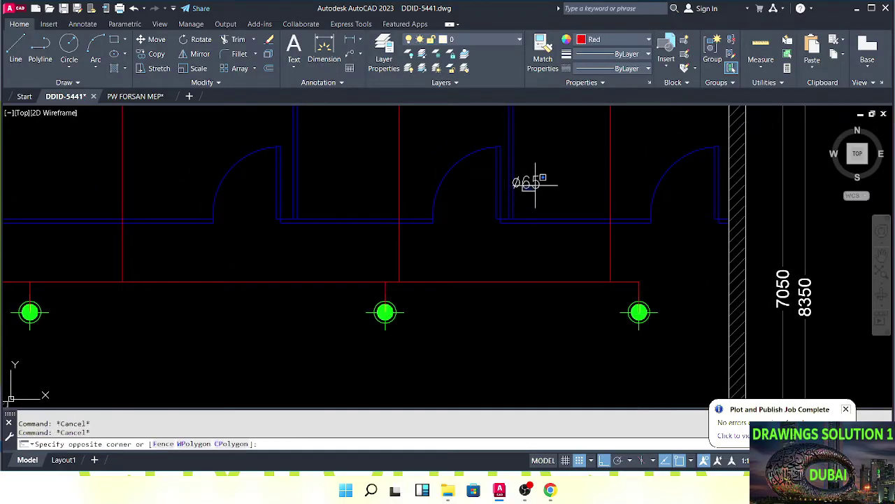
pyautogui.click(530, 181)
pyautogui.moveTo(527, 183); pyautogui.dragTo(548, 251, button='middle')
pyautogui.write('m')
pyautogui.press('Return')
pyautogui.click(520, 207)
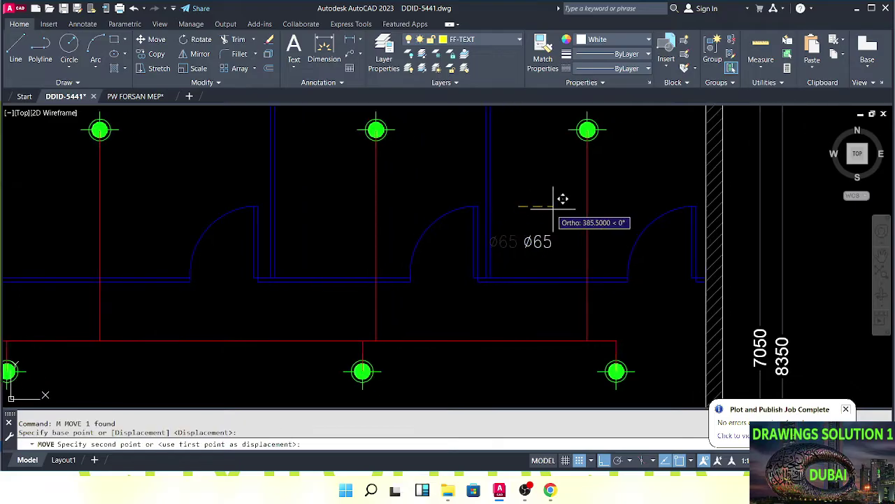
pyautogui.click(563, 213)
pyautogui.press('Escape')
# Change the reduced ø65 label beside the easternmost room's sprinkler pipe to ø25.
pyautogui.doubleClick(545, 243)
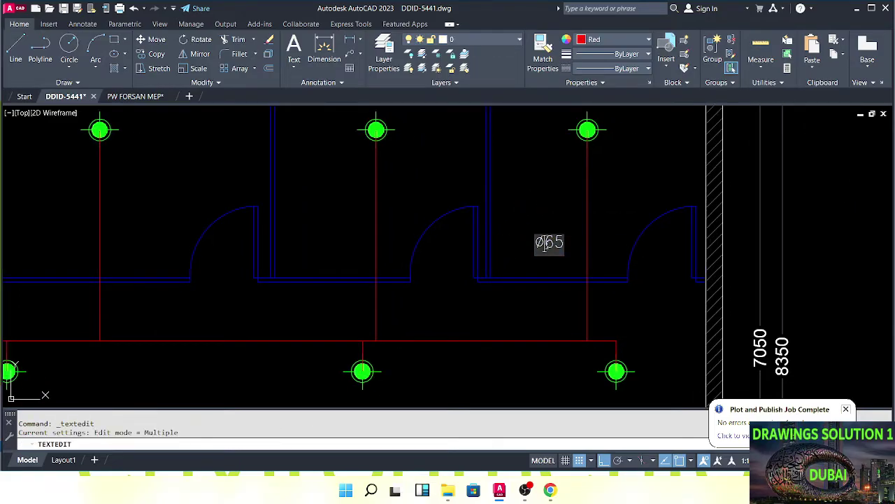
pyautogui.press('BackSpace')
pyautogui.press('BackSpace')
pyautogui.write('3')
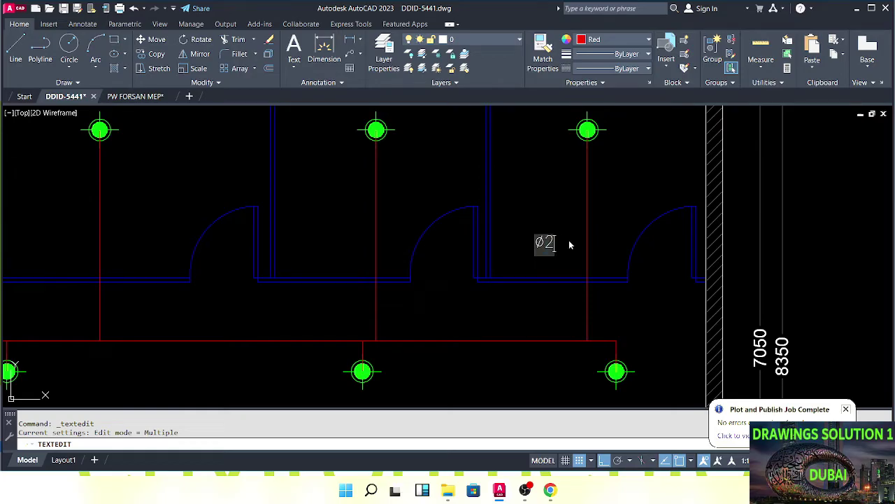
pyautogui.write('5')
pyautogui.click(573, 308)
pyautogui.press('Escape')
pyautogui.press('Escape')
# Rotate the ø25 label to read vertically, parallel to the sprinkler's vertical pipe.
pyautogui.click(556, 244)
pyautogui.write('r')
pyautogui.moveTo(553, 244); pyautogui.dragTo(483, 276, button='middle')
pyautogui.write('o')
pyautogui.press('space')
pyautogui.click(570, 262)
pyautogui.click(558, 174)
pyautogui.press('Escape')
# Move the vertical ø25 label east so it sits directly beside the easternmost room's sprinkler pipe.
pyautogui.click(550, 241)
pyautogui.scroll(2, 483, 277)
pyautogui.write('m')
pyautogui.press('space')
pyautogui.moveTo(603, 203); pyautogui.dragTo(549, 254, button='middle')
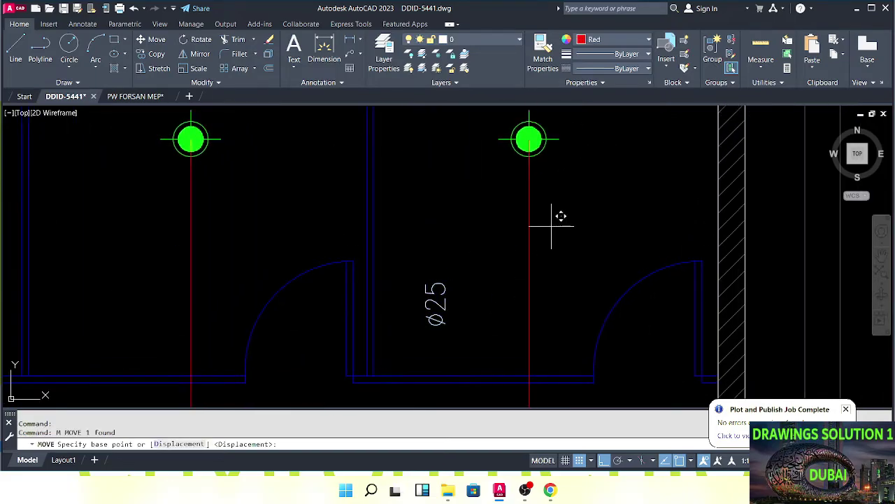
pyautogui.click(552, 226)
pyautogui.click(632, 210)
pyautogui.scroll(-2, 595, 244)
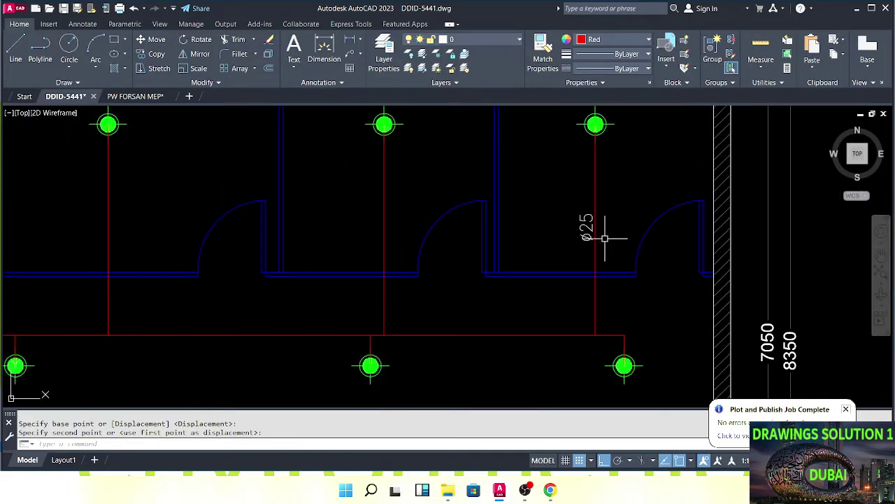
# Copy the vertical ø25 label straight down to the open area below the upper branch pipe.
pyautogui.press('Escape')
pyautogui.click(586, 222)
pyautogui.moveTo(568, 264); pyautogui.dragTo(566, 224, button='middle')
pyautogui.write('co')
pyautogui.press('space')
pyautogui.click(572, 201)
pyautogui.moveTo(557, 280); pyautogui.dragTo(554, 207, button='middle')
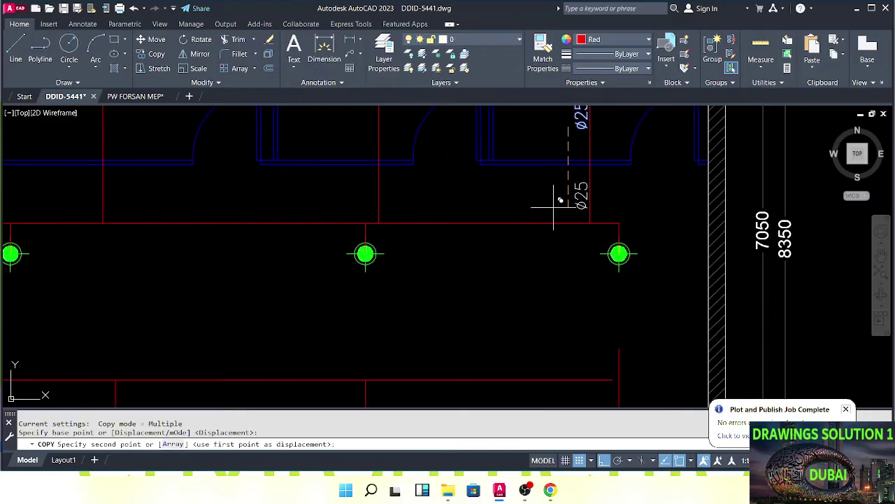
pyautogui.click(563, 314)
pyautogui.press('Escape')
pyautogui.press('Escape')
# Rotate the copied ø25 label below the upper branch pipe to read horizontally.
pyautogui.click(591, 315)
pyautogui.click(558, 312)
pyautogui.scroll(2, 564, 311)
pyautogui.write('ro')
pyautogui.moveTo(565, 311); pyautogui.dragTo(617, 308, button='middle')
pyautogui.press('space')
pyautogui.click(565, 274)
pyautogui.click(578, 328)
pyautogui.press('Escape')
# Move the horizontal ø25 label with Ortho off to just above the upper branch pipe, between the two easternmost room pipes.
pyautogui.click(605, 271)
pyautogui.click(567, 298)
pyautogui.write('m')
pyautogui.click(616, 310)
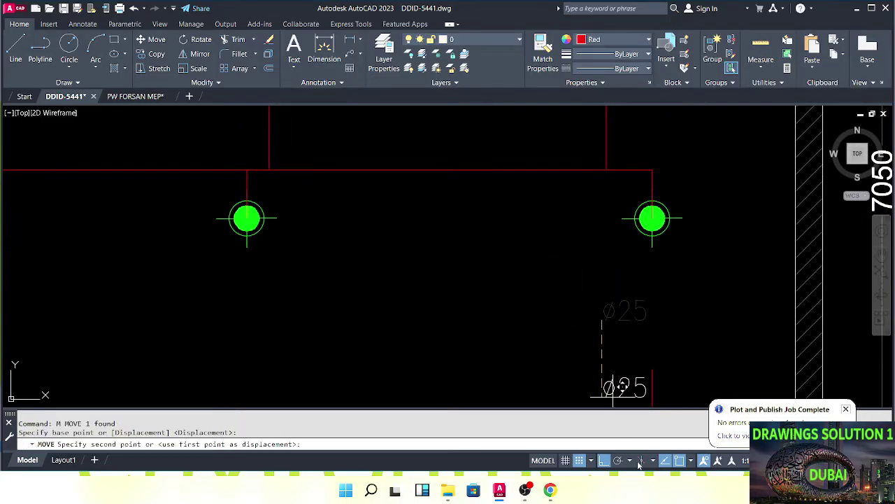
pyautogui.click(604, 460)
pyautogui.scroll(-4, 539, 226)
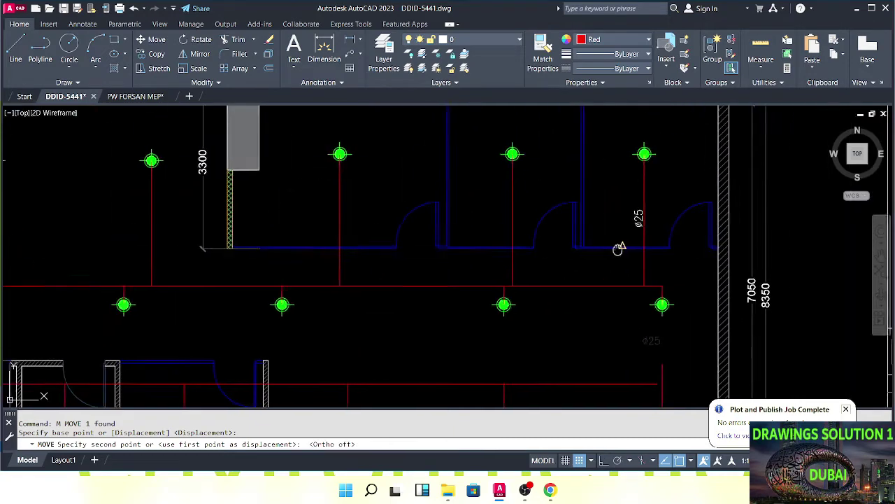
pyautogui.scroll(2, 561, 282)
pyautogui.scroll(3, 567, 306)
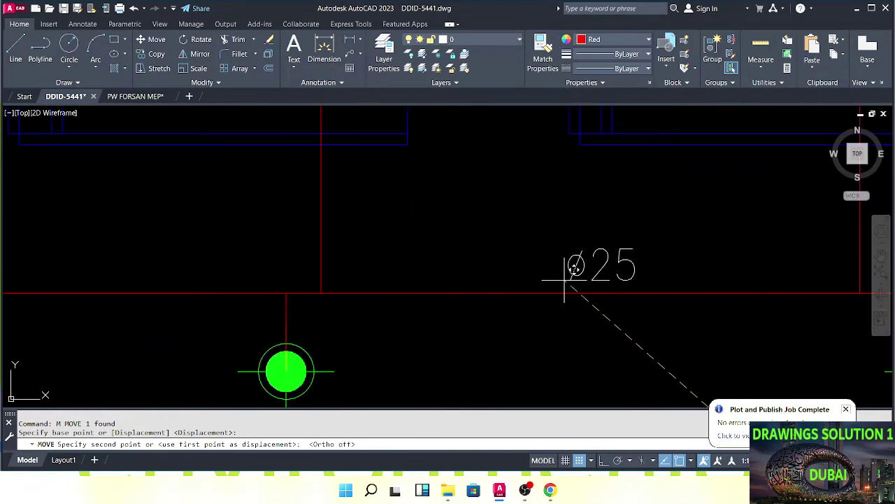
pyautogui.press('Escape')
pyautogui.press('Escape')
# Copy the horizontal ø25 label west along the upper branch pipe to the next segment between vertical pipes.
pyautogui.scroll(-4, 545, 260)
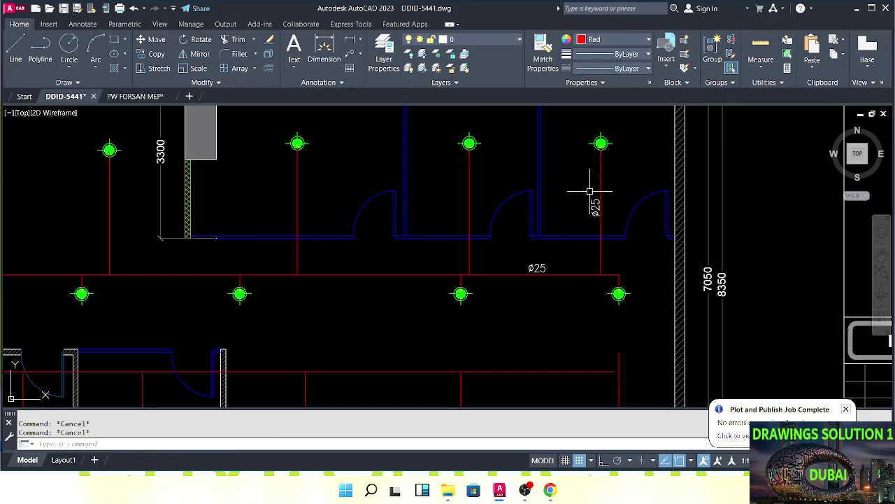
pyautogui.moveTo(528, 274)
pyautogui.mouseDown(button='middle')
pyautogui.moveTo(588, 289)
pyautogui.moveTo(618, 270)
pyautogui.mouseUp(button='middle')
pyautogui.click(587, 274)
pyautogui.scroll(2, 558, 273)
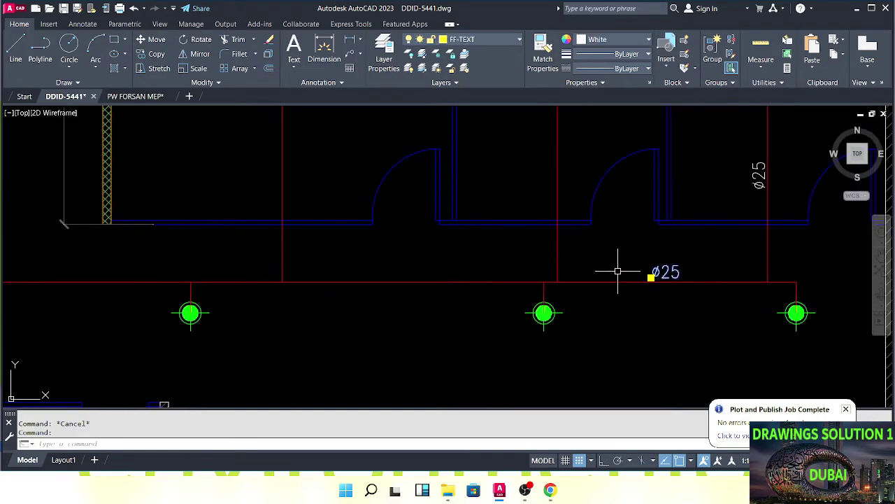
pyautogui.write('co')
pyautogui.press('Return')
pyautogui.click(627, 281)
pyautogui.moveTo(439, 278); pyautogui.dragTo(524, 311, button='middle')
pyautogui.click(509, 316)
pyautogui.press('Escape')
pyautogui.scroll(-2, 552, 314)
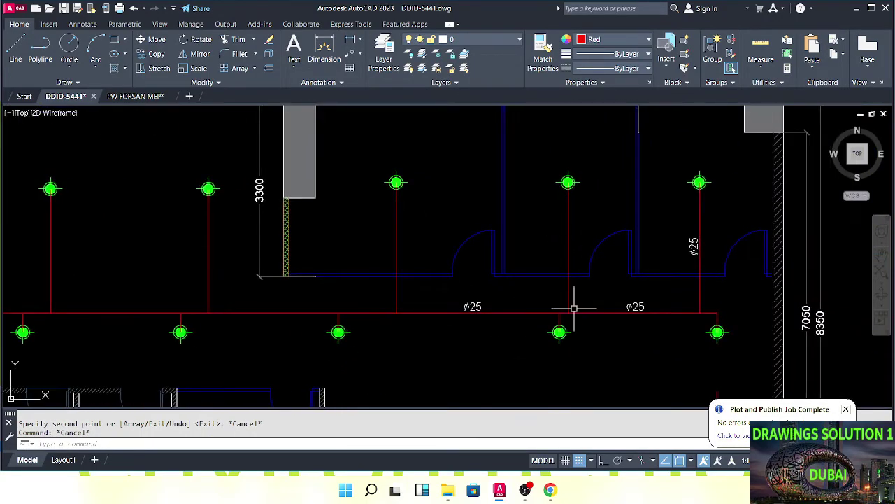
# Change the copied label on the second segment from the upper branch's east end to ø40.
pyautogui.scroll(4, 473, 336)
pyautogui.click(518, 276)
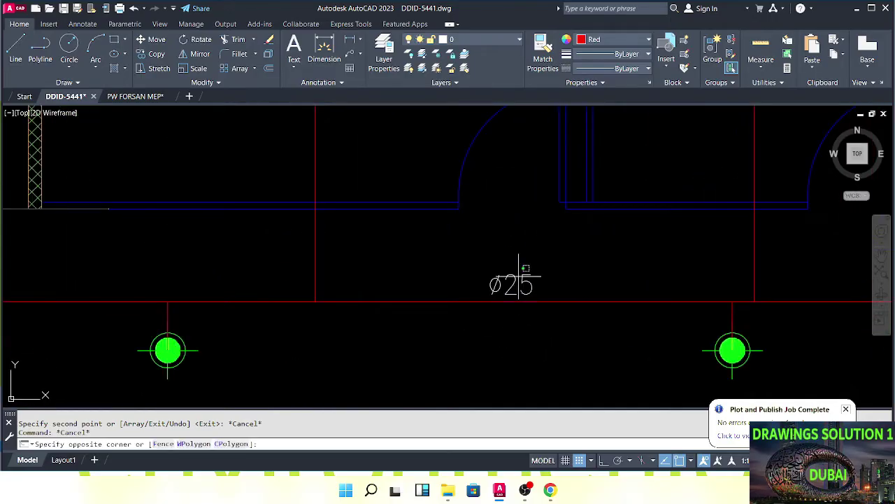
pyautogui.doubleClick(514, 285)
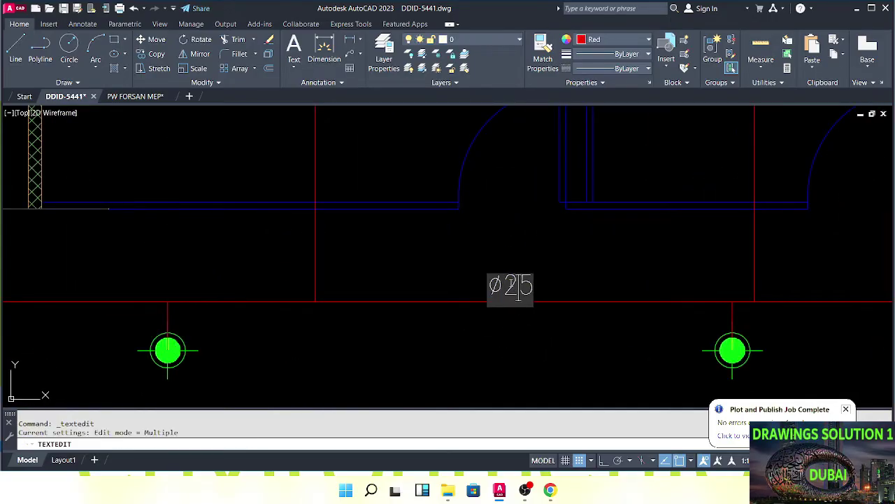
pyautogui.click(571, 359)
pyautogui.press('Escape')
pyautogui.scroll(-5, 527, 334)
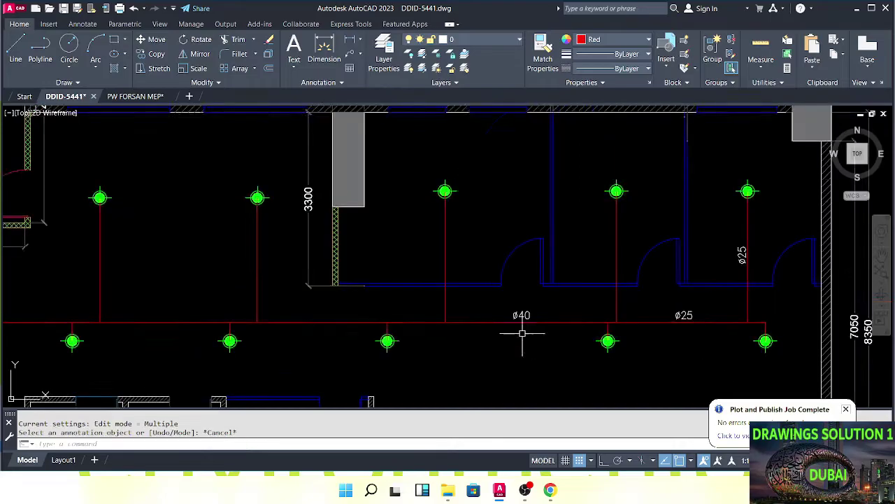
# Copy the ø40 label west along the upper branch pipe to the segment below the hatched partition wall.
pyautogui.press('Escape')
pyautogui.moveTo(522, 333); pyautogui.dragTo(708, 307, button='middle')
pyautogui.press('Escape')
pyautogui.write('co')
pyautogui.press('Return')
pyautogui.click(613, 298)
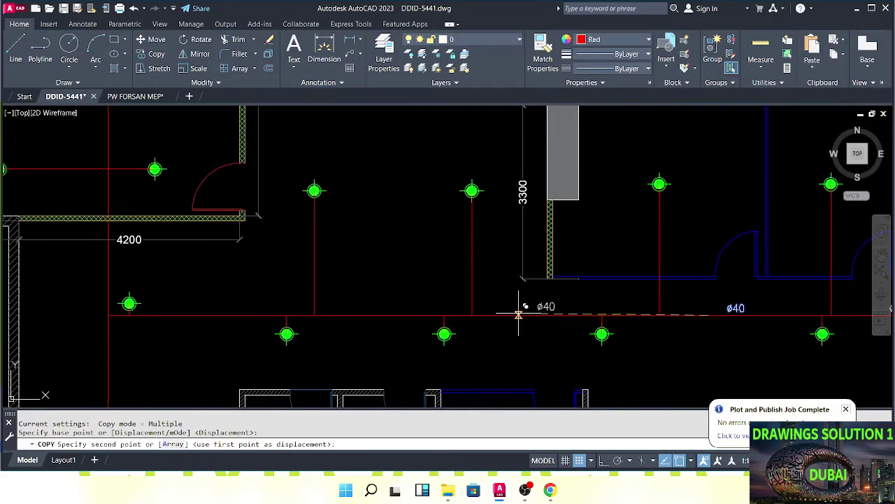
pyautogui.click(518, 314)
pyautogui.press('Escape')
# Copy the ø40 label from below the hatched partition to the next upper branch segment to the west.
pyautogui.moveTo(567, 321); pyautogui.dragTo(459, 313, button='middle')
pyautogui.press('Escape')
pyautogui.scroll(-2, 459, 314)
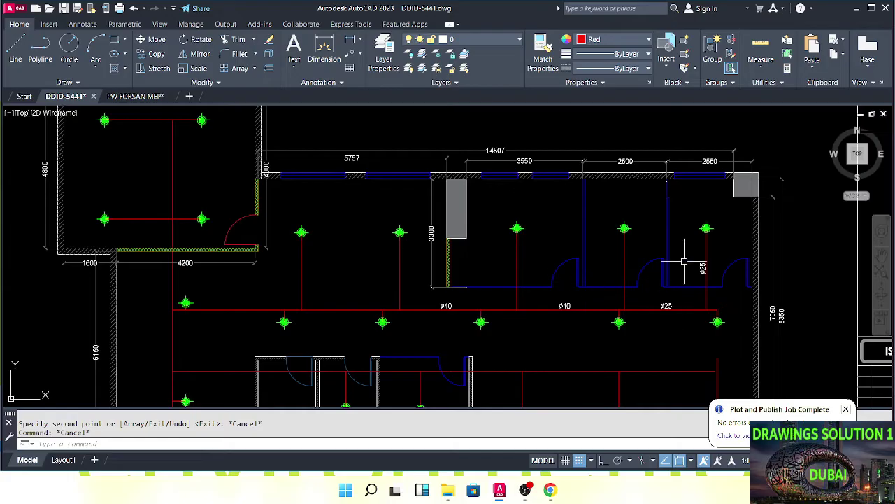
pyautogui.scroll(2, 532, 302)
pyautogui.scroll(3, 544, 314)
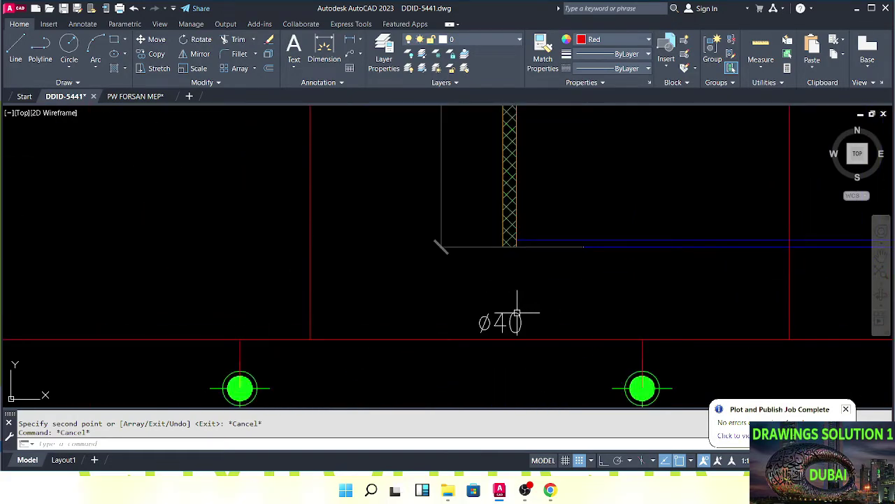
pyautogui.scroll(-3, 544, 314)
pyautogui.scroll(2, 544, 314)
pyautogui.scroll(2, 539, 300)
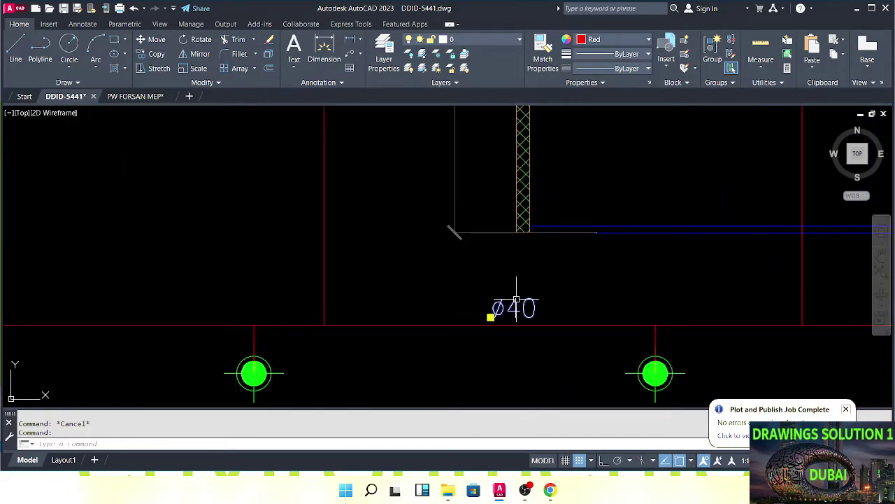
pyautogui.moveTo(516, 299); pyautogui.dragTo(566, 286, button='middle')
pyautogui.write('co')
pyautogui.press('Return')
pyautogui.click(564, 285)
pyautogui.scroll(-4, 562, 288)
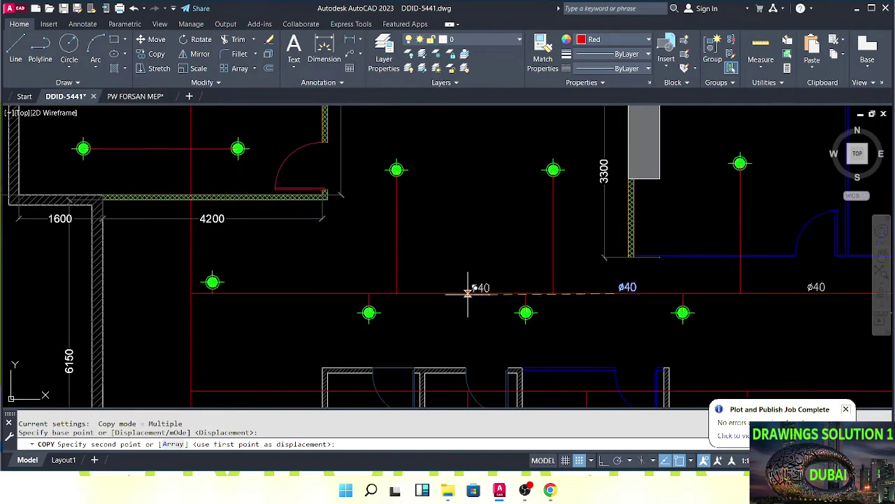
pyautogui.moveTo(468, 293); pyautogui.dragTo(524, 285, button='middle')
pyautogui.click(529, 291)
pyautogui.press('Escape')
pyautogui.scroll(2, 533, 292)
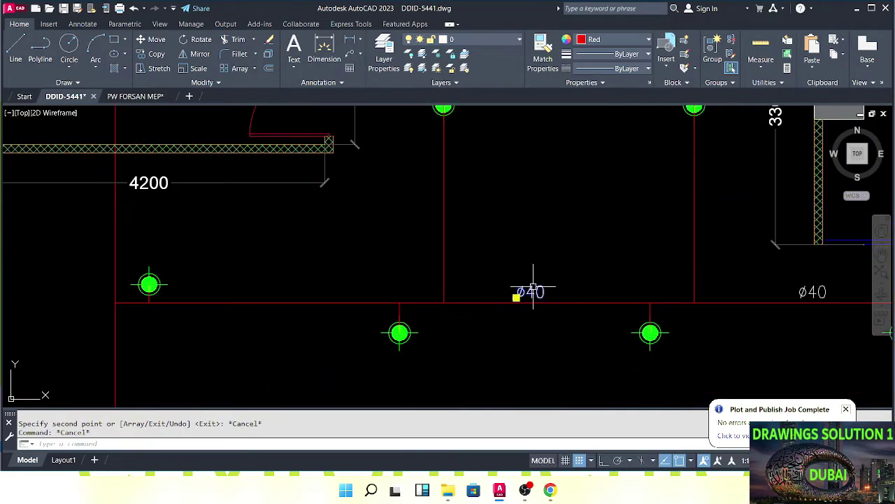
# Change the westernmost ø40 label on the upper branch pipe to ø50.
pyautogui.doubleClick(530, 298)
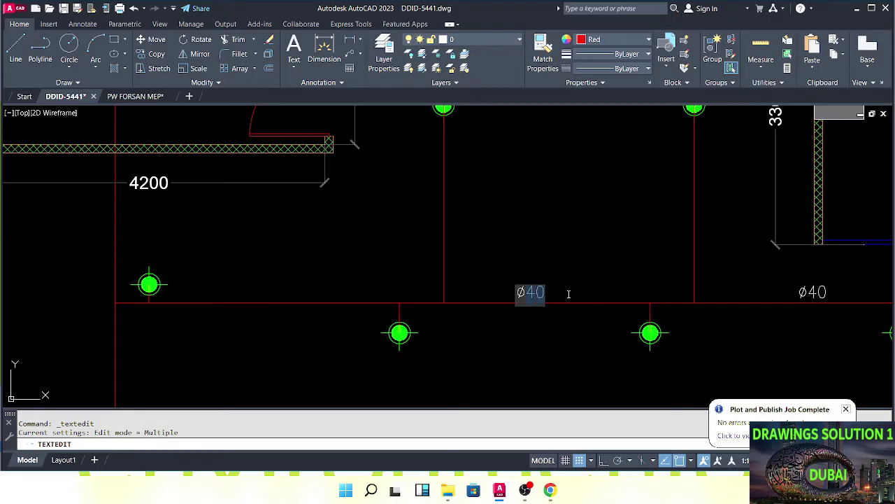
pyautogui.click(590, 332)
pyautogui.press('Escape')
pyautogui.press('Escape')
# Copy the ø50 label to the westernmost segment of the upper branch pipe, next to the main pipe.
pyautogui.click(538, 287)
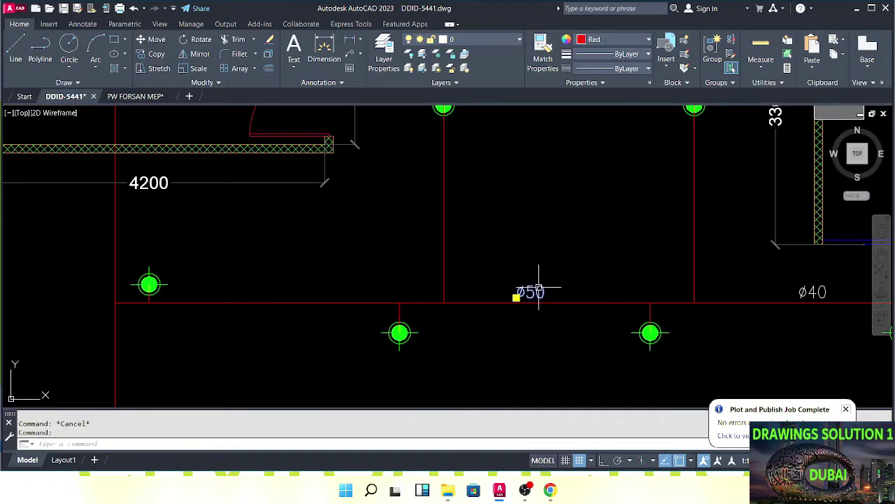
pyautogui.moveTo(513, 293); pyautogui.dragTo(580, 285, button='middle')
pyautogui.write('CO')
pyautogui.press('Return')
pyautogui.click(561, 294)
pyautogui.moveTo(408, 274); pyautogui.dragTo(560, 316, button='middle')
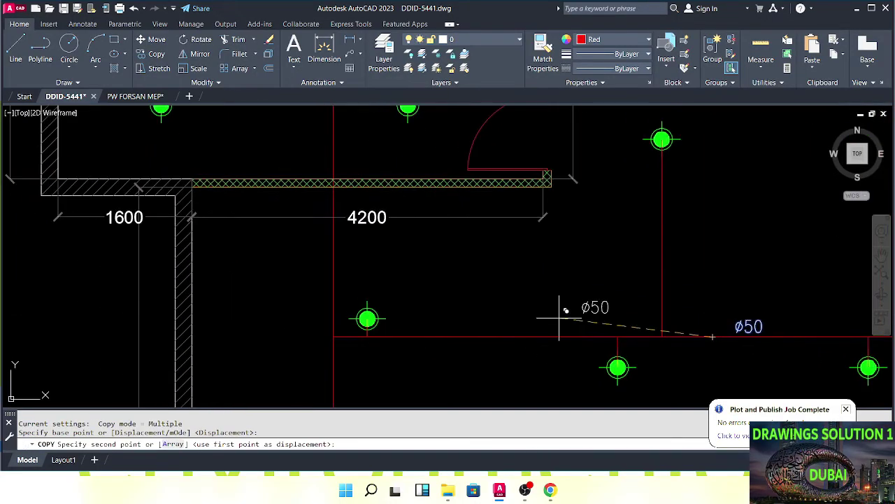
pyautogui.click(465, 337)
pyautogui.scroll(-5, 466, 337)
pyautogui.press('Escape')
pyautogui.press('Escape')
pyautogui.press('Escape')
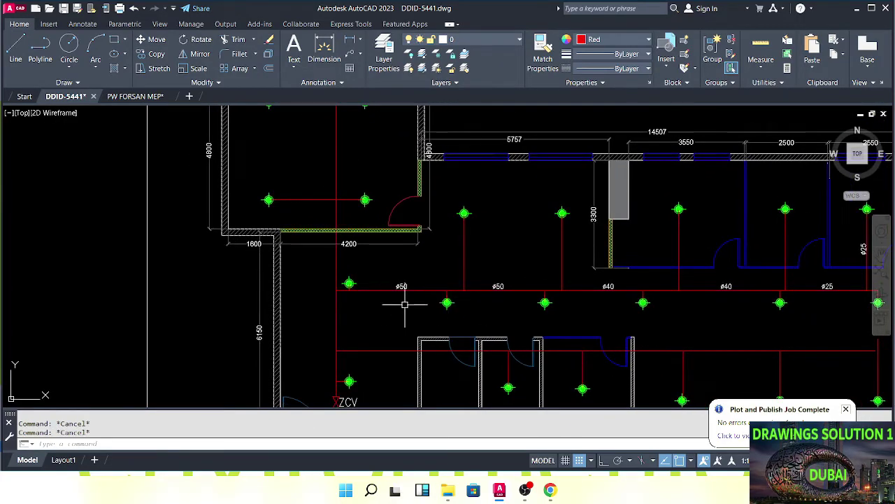
# Copy the vertical ø25 label beside each of the other four sprinkler pipes above the upper branch pipe.
pyautogui.moveTo(389, 311); pyautogui.dragTo(343, 304, button='middle')
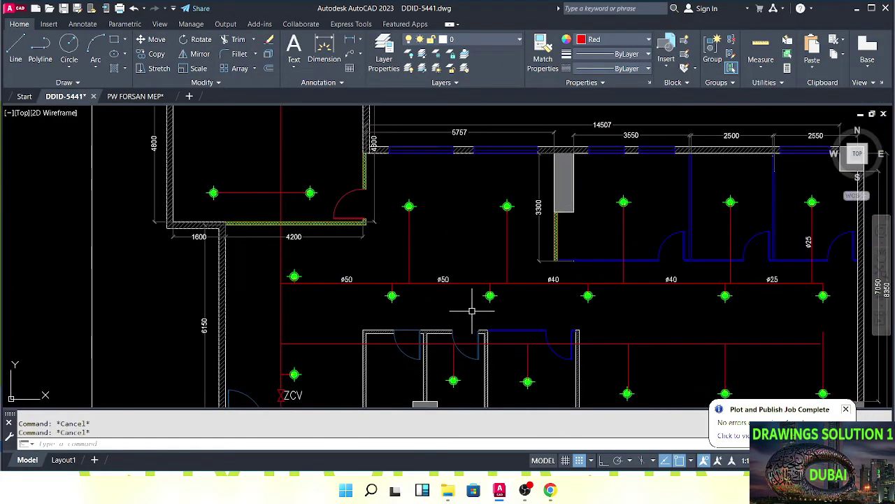
pyautogui.moveTo(523, 310); pyautogui.dragTo(427, 323, button='middle')
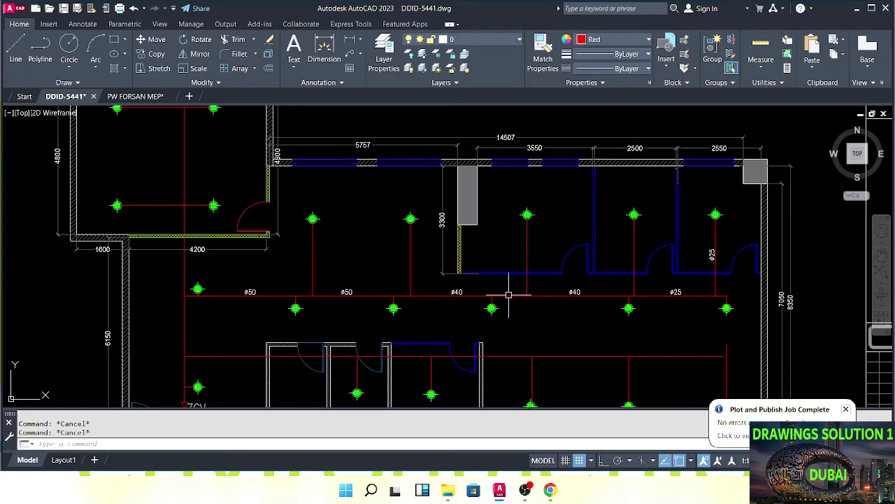
pyautogui.scroll(4, 741, 254)
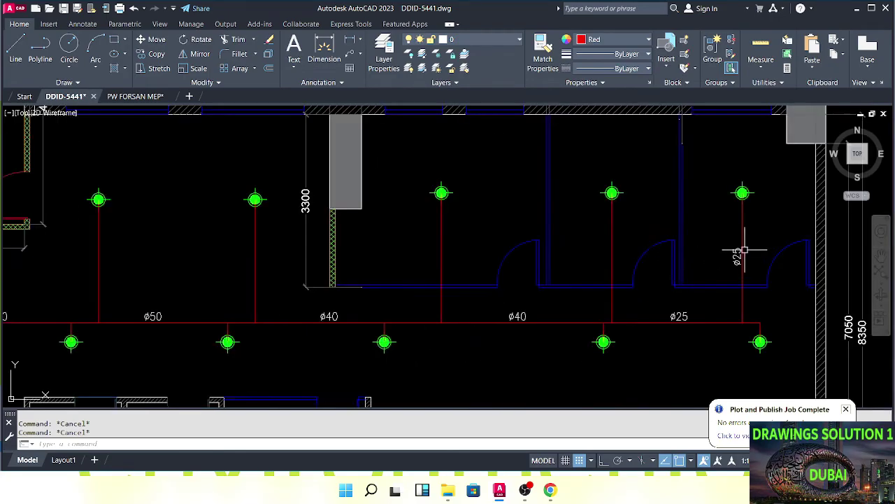
pyautogui.moveTo(682, 256); pyautogui.dragTo(639, 260, button='middle')
pyautogui.write('co')
pyautogui.press('space')
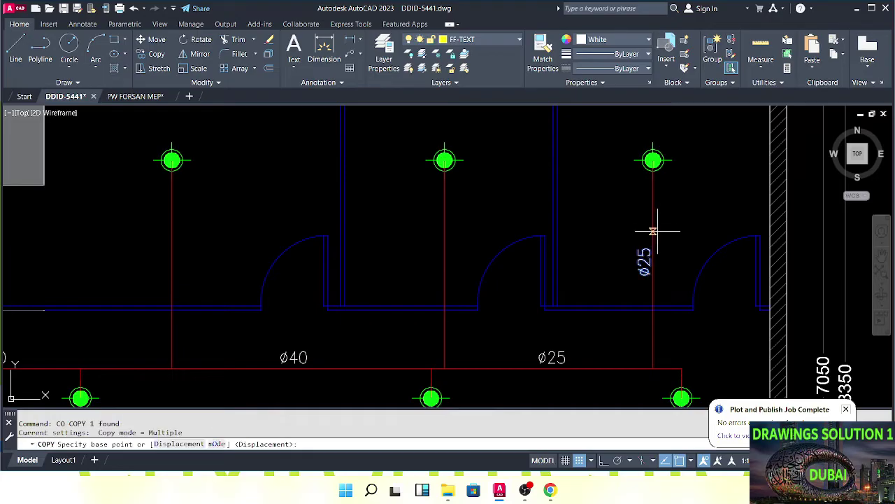
pyautogui.click(653, 224)
pyautogui.moveTo(543, 302); pyautogui.dragTo(635, 329, button='middle')
pyautogui.click(534, 259)
pyautogui.moveTo(292, 265); pyautogui.dragTo(477, 287, button='middle')
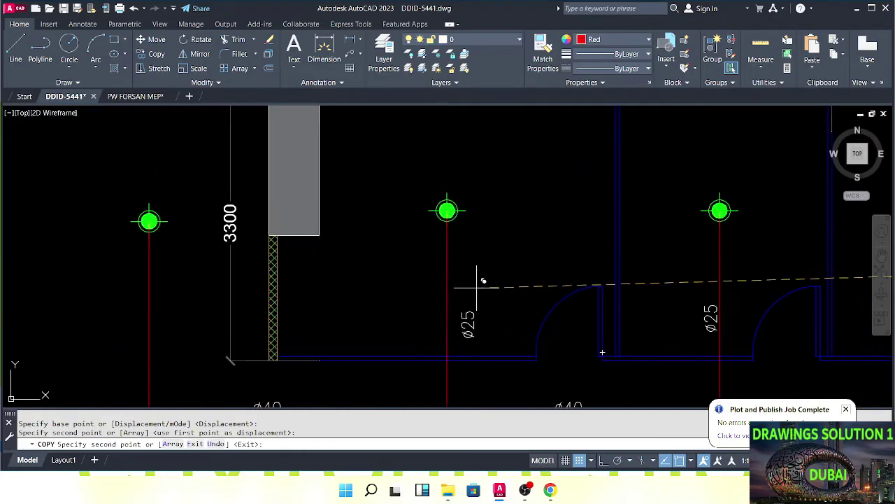
pyautogui.click(448, 281)
pyautogui.moveTo(267, 302); pyautogui.dragTo(517, 305, button='middle')
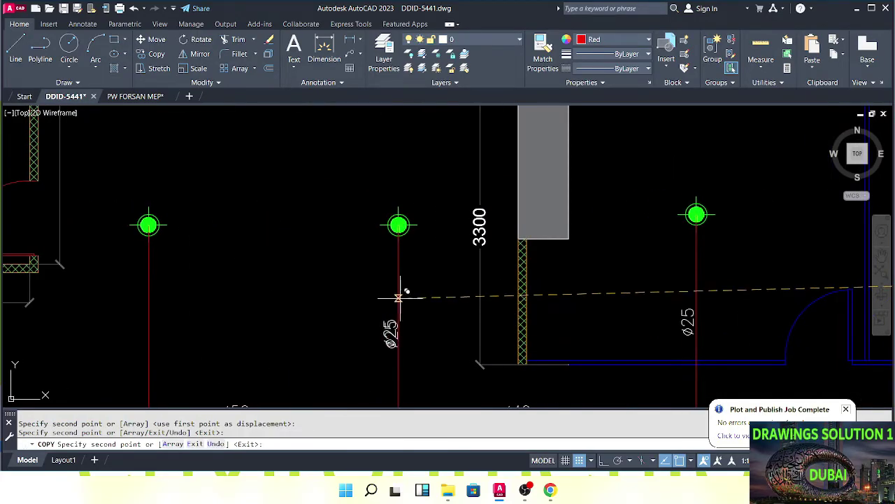
pyautogui.click(399, 298)
pyautogui.moveTo(301, 319); pyautogui.dragTo(579, 319, button='middle')
pyautogui.click(433, 304)
pyautogui.scroll(-4, 432, 304)
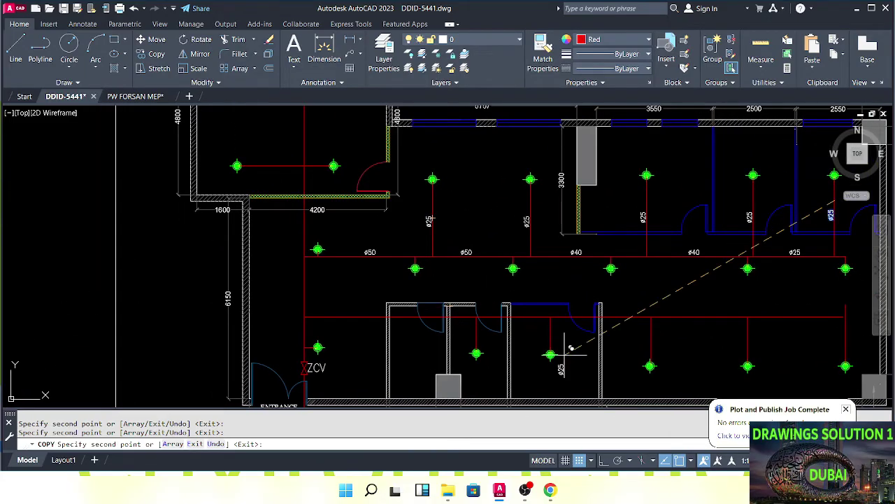
# Copy the vertical ø25 label beside each of the five sprinkler pipes below the lower branch pipe.
pyautogui.moveTo(749, 300); pyautogui.dragTo(538, 301, button='middle')
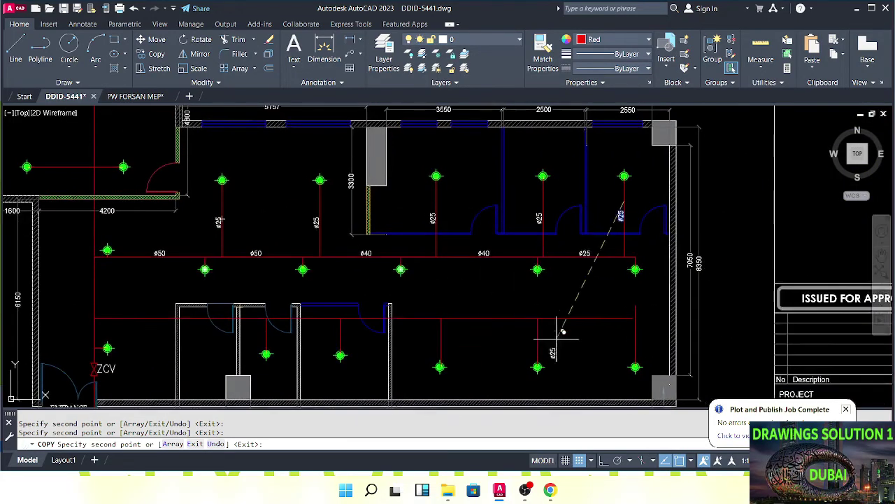
pyautogui.scroll(4, 562, 356)
pyautogui.click(498, 288)
pyautogui.moveTo(697, 300); pyautogui.dragTo(585, 288, button='middle')
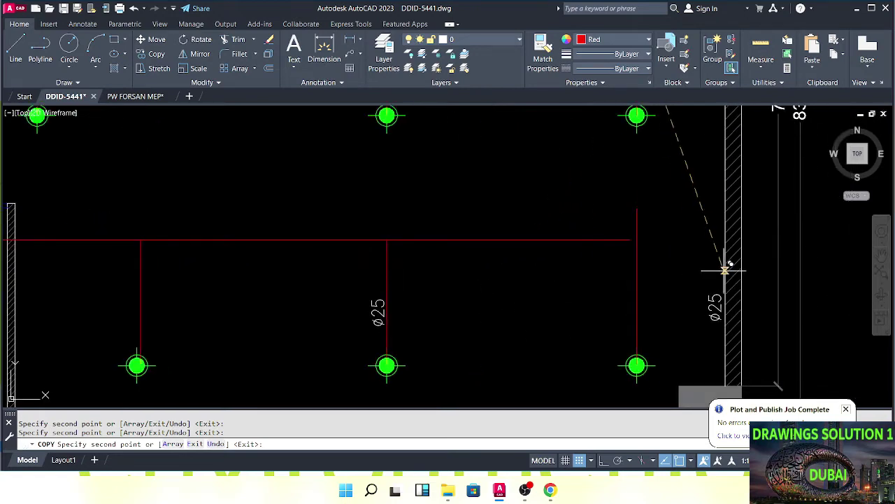
pyautogui.moveTo(150, 298); pyautogui.dragTo(385, 326, button='middle')
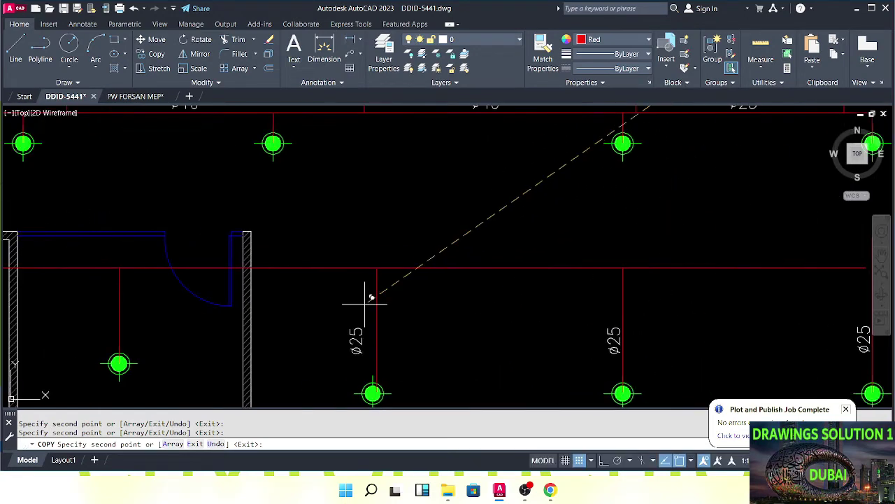
pyautogui.click(375, 303)
pyautogui.moveTo(298, 290); pyautogui.dragTo(617, 304, button='middle')
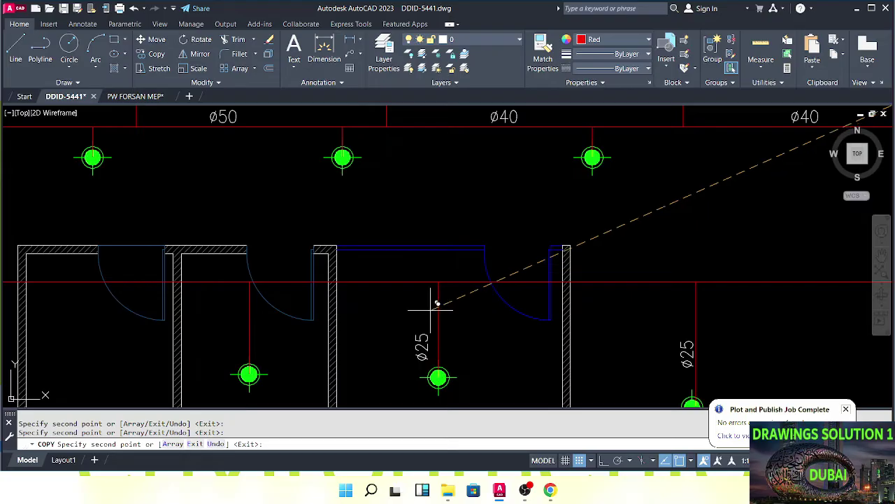
pyautogui.click(438, 298)
pyautogui.moveTo(208, 315); pyautogui.dragTo(447, 358, button='middle')
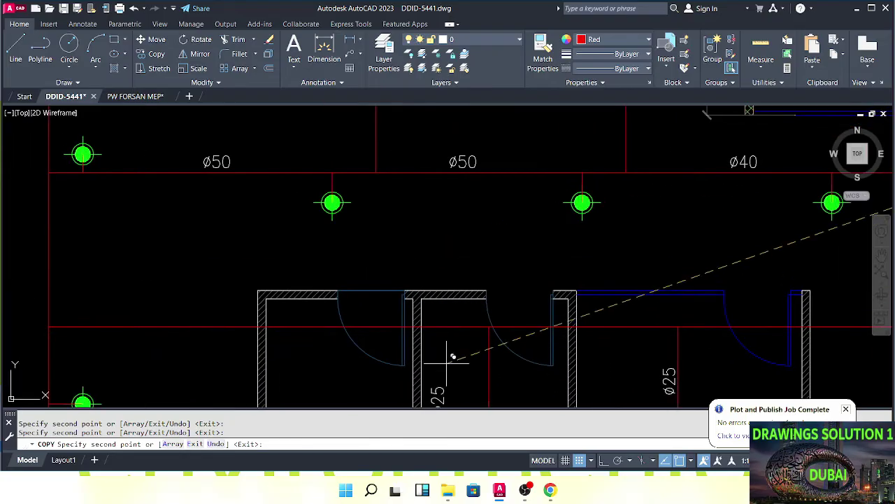
pyautogui.click(489, 348)
pyautogui.scroll(-2, 355, 323)
# Copy the vertical ø25 label next to the sprinkler beside the main pipe, just above the ZCV valve.
pyautogui.moveTo(355, 322); pyautogui.dragTo(448, 317, button='middle')
pyautogui.moveTo(288, 332); pyautogui.dragTo(432, 296, button='middle')
pyautogui.scroll(2, 391, 324)
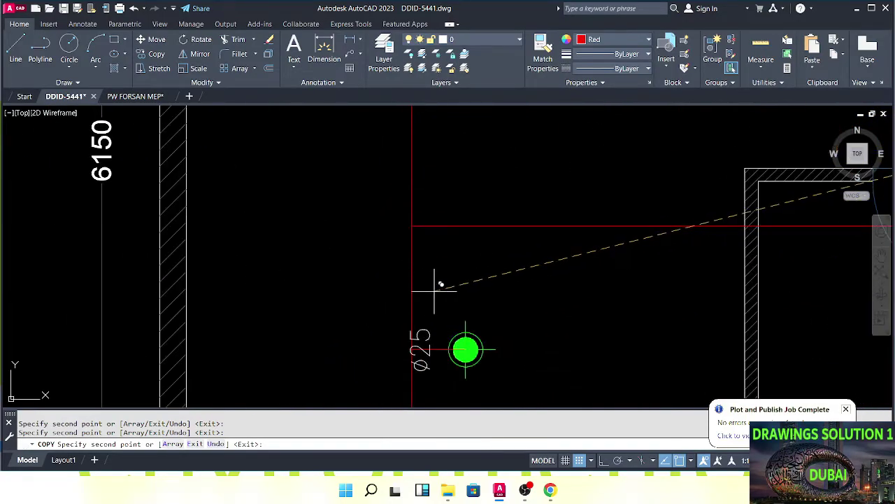
pyautogui.click(441, 286)
pyautogui.scroll(-2, 547, 239)
# Place another copy of the vertical ø25 label below the upper branch pipe near its westernmost lower sprinkler and end the copying.
pyautogui.moveTo(538, 254); pyautogui.dragTo(380, 400, button='middle')
pyautogui.scroll(2, 518, 267)
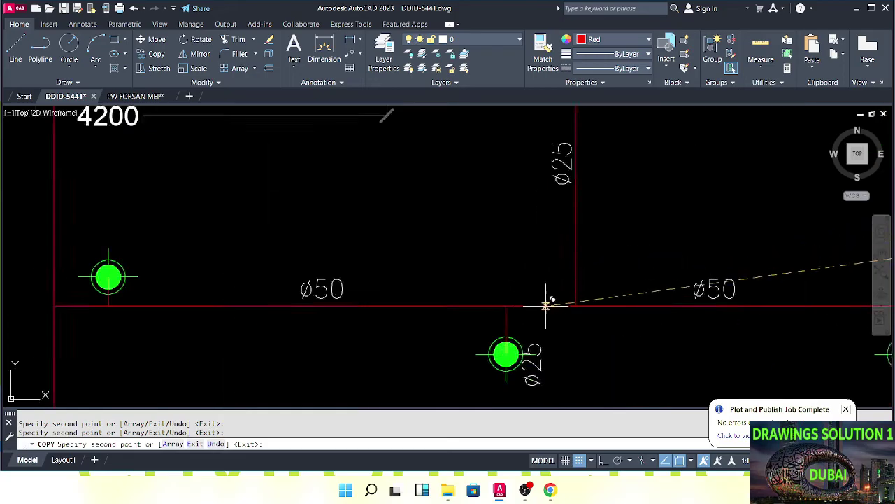
pyautogui.moveTo(558, 306); pyautogui.dragTo(508, 240, button='middle')
pyautogui.click(546, 274)
pyautogui.press('Escape')
pyautogui.press('Escape')
# Rotate the ø25 label below the upper branch pipe to a horizontal reading direction.
pyautogui.click(576, 320)
pyautogui.click(508, 355)
pyautogui.write('r')
pyautogui.moveTo(518, 337); pyautogui.dragTo(505, 285, button='middle')
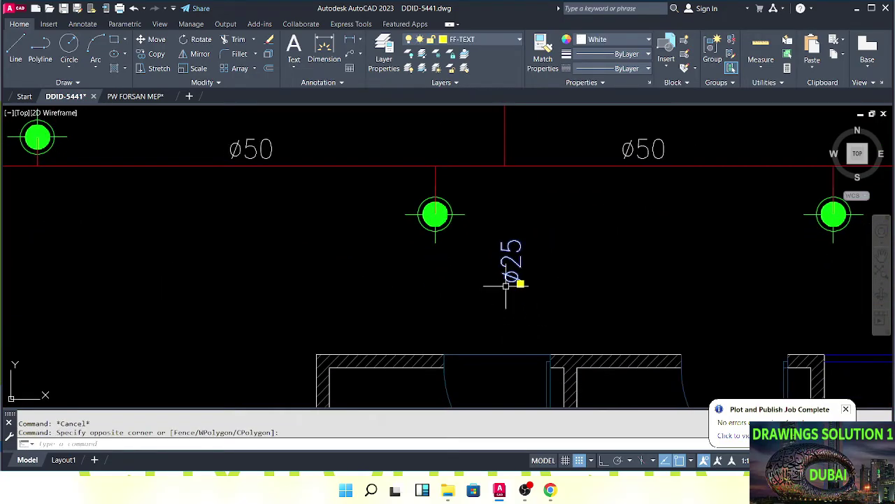
pyautogui.press('Return')
pyautogui.click(520, 283)
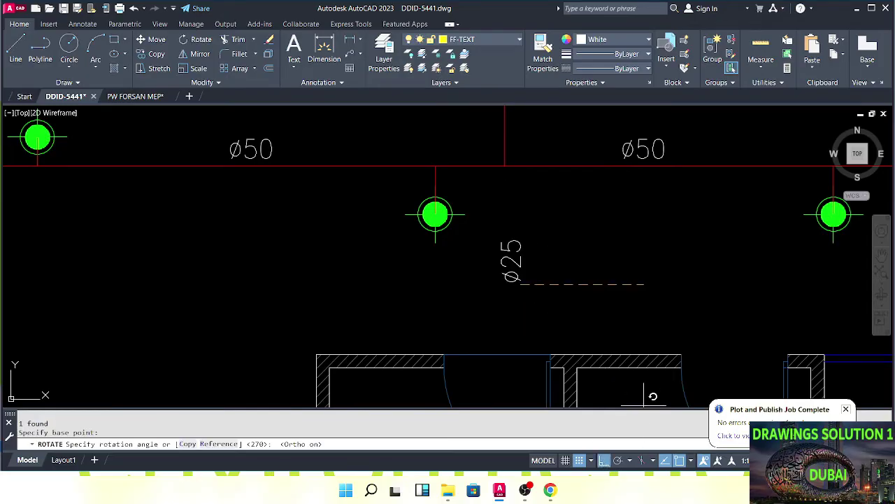
pyautogui.click(540, 322)
pyautogui.press('Escape')
# Move the horizontal ø25 label beside the short pipe of the westernmost sprinkler below the upper branch.
pyautogui.click(535, 279)
pyautogui.moveTo(541, 289); pyautogui.dragTo(554, 302, button='middle')
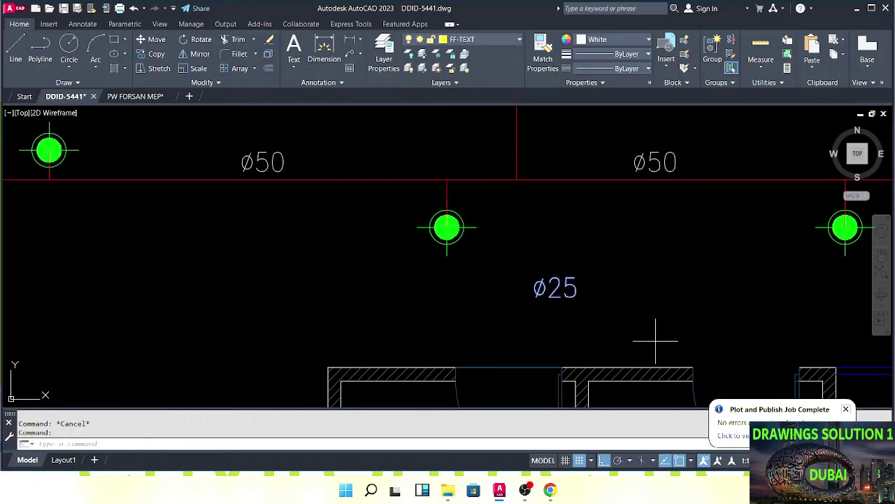
pyautogui.write('m')
pyautogui.click(656, 341)
pyautogui.click(617, 256)
pyautogui.click(548, 210)
pyautogui.moveTo(604, 284); pyautogui.dragTo(647, 297, button='middle')
pyautogui.write('m')
pyautogui.click(648, 297)
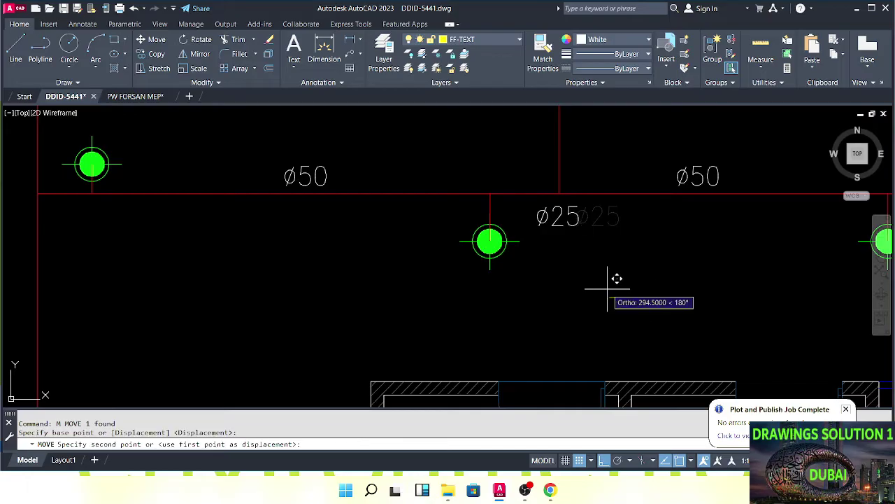
pyautogui.click(565, 280)
# Copy the horizontal ø25 label to the next two sprinklers to the east below the upper branch pipe.
pyautogui.click(530, 222)
pyautogui.moveTo(538, 253); pyautogui.dragTo(490, 255, button='middle')
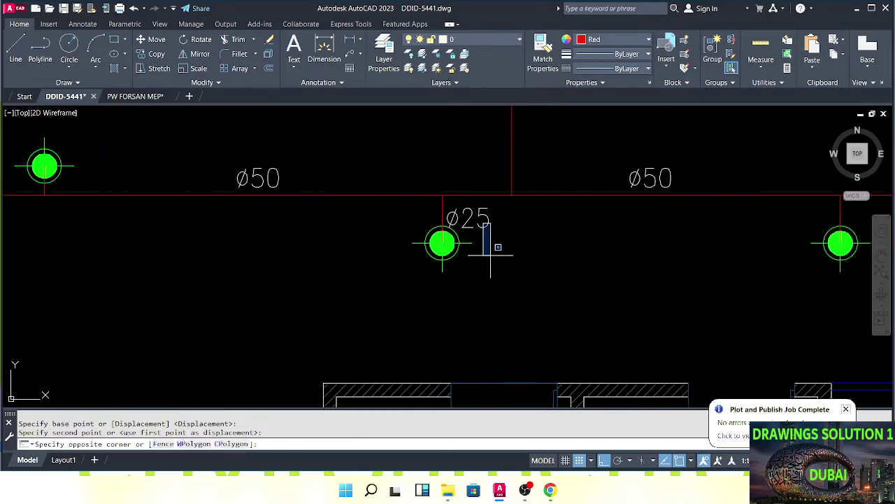
pyautogui.click(491, 256)
pyautogui.click(479, 219)
pyautogui.write('c')
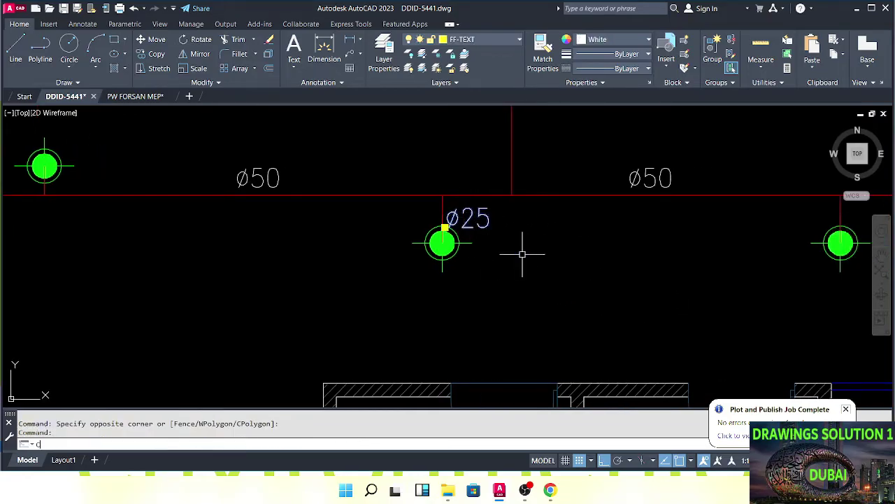
pyautogui.write('o')
pyautogui.press('space')
pyautogui.click(472, 296)
pyautogui.moveTo(875, 296); pyautogui.dragTo(633, 284, button='middle')
pyautogui.click(628, 283)
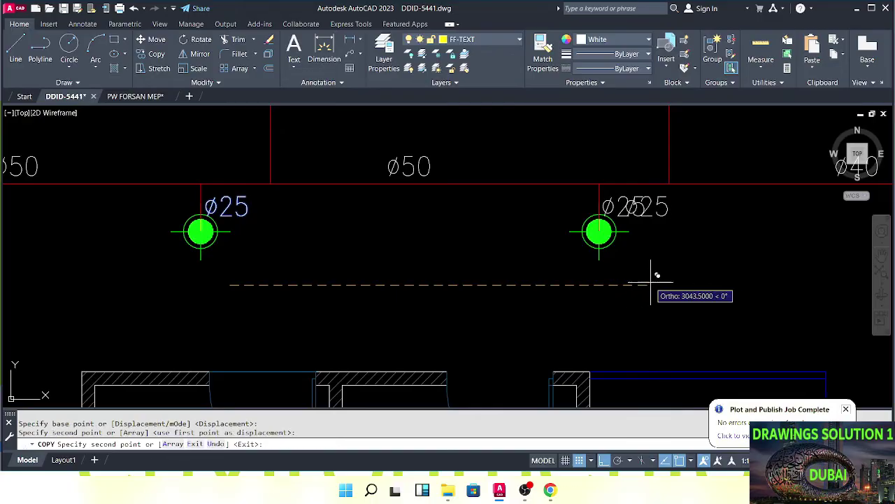
pyautogui.scroll(-5, 499, 279)
pyautogui.scroll(5, 480, 280)
pyautogui.click(508, 283)
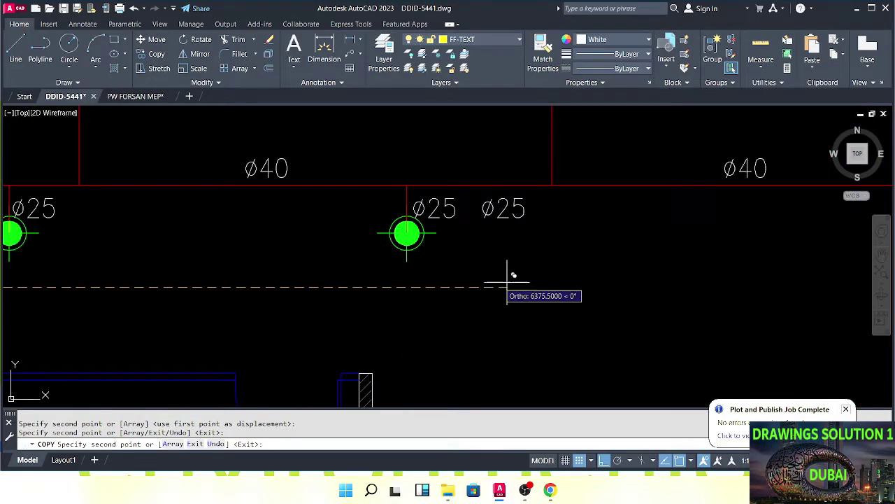
# Copy the horizontal ø25 label to the two easternmost sprinklers below the upper branch pipe.
pyautogui.scroll(-2, 553, 304)
pyautogui.scroll(1, 573, 304)
pyautogui.click(574, 304)
pyautogui.scroll(-5, 583, 304)
pyautogui.scroll(2, 450, 304)
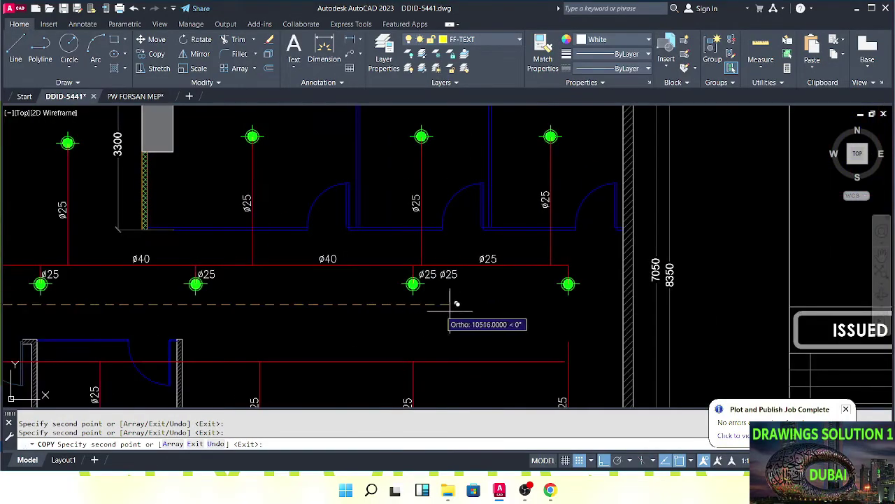
pyautogui.scroll(3, 568, 312)
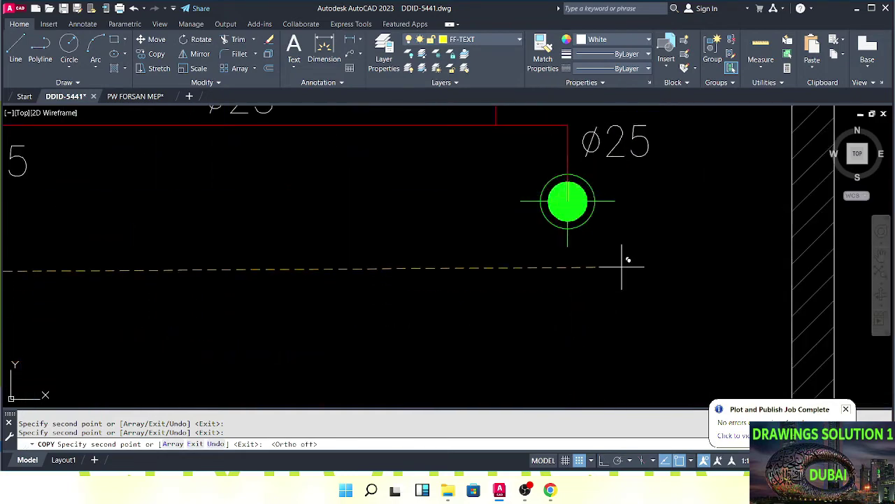
pyautogui.moveTo(619, 272); pyautogui.dragTo(613, 309, button='middle')
pyautogui.click(608, 314)
pyautogui.scroll(-2, 461, 342)
# Copy the horizontal ø25 label above both segments of the lower sprinkler pipe in the northwest room.
pyautogui.scroll(-2, 385, 347)
pyautogui.moveTo(259, 345)
pyautogui.mouseDown(button='middle')
pyautogui.moveTo(436, 300)
pyautogui.moveTo(651, 280)
pyautogui.mouseUp(button='middle')
pyautogui.moveTo(319, 295); pyautogui.dragTo(538, 289, button='middle')
pyautogui.moveTo(400, 303); pyautogui.dragTo(551, 357, button='middle')
pyautogui.moveTo(390, 239); pyautogui.dragTo(539, 355, button='middle')
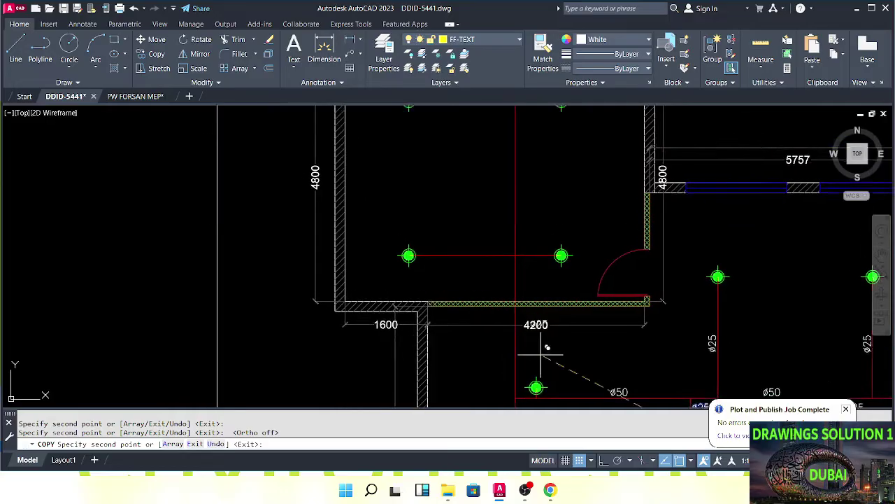
pyautogui.scroll(2, 528, 287)
pyautogui.moveTo(408, 253); pyautogui.dragTo(525, 310, button='middle')
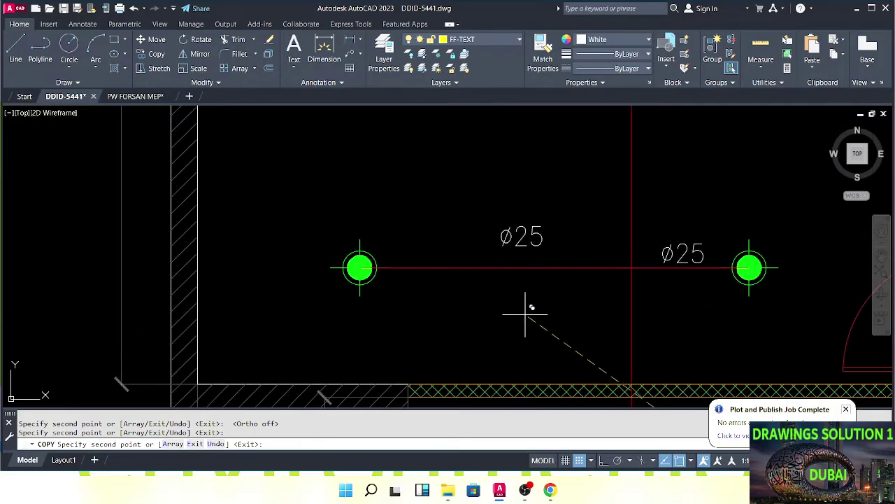
pyautogui.click(511, 333)
# Copy the horizontal ø25 label above both segments of the upper sprinkler pipe in the northwest room and end the copying.
pyautogui.scroll(-2, 504, 280)
pyautogui.moveTo(501, 266); pyautogui.dragTo(512, 373, button='middle')
pyautogui.moveTo(527, 180); pyautogui.dragTo(530, 289, button='middle')
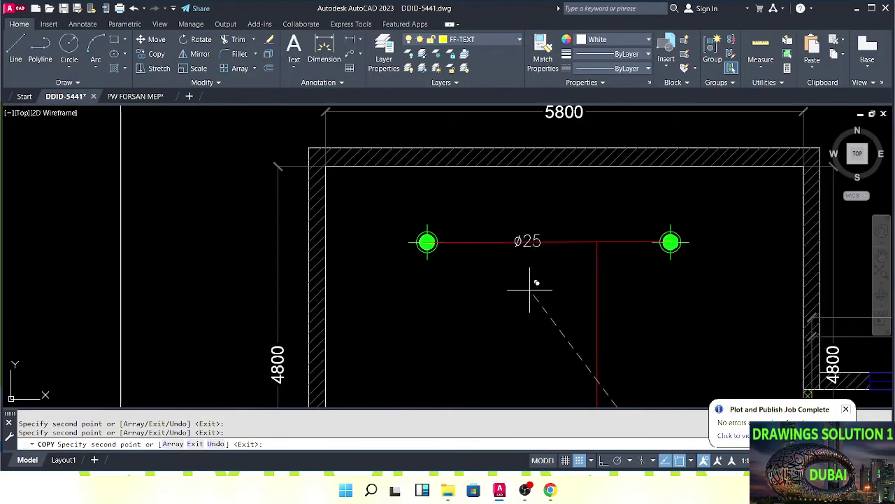
pyautogui.scroll(2, 528, 277)
pyautogui.click(522, 286)
pyautogui.moveTo(685, 284); pyautogui.dragTo(606, 295, button='middle')
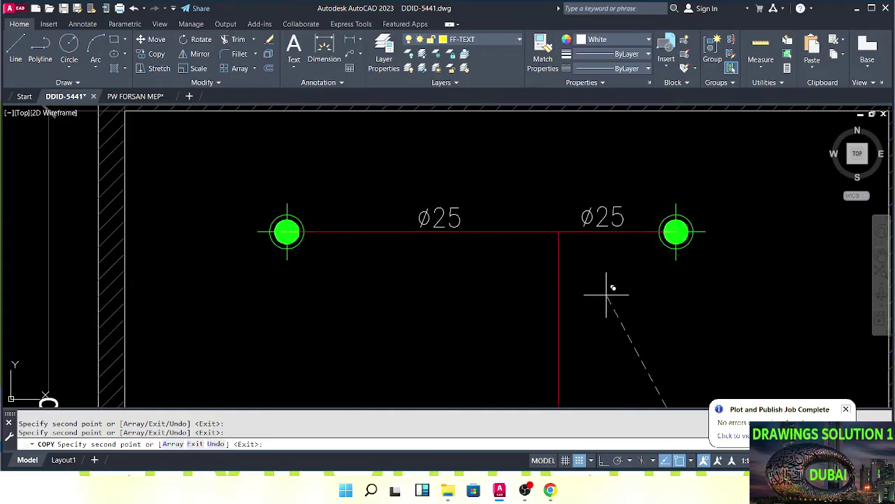
pyautogui.click(615, 297)
pyautogui.press('Escape')
pyautogui.scroll(-4, 602, 344)
pyautogui.press('Escape')
# Copy a vertical ø25 label from the open office to the main pipe in the northwest room, below its lower sprinkler pipe.
pyautogui.moveTo(603, 395); pyautogui.dragTo(536, 276, button='middle')
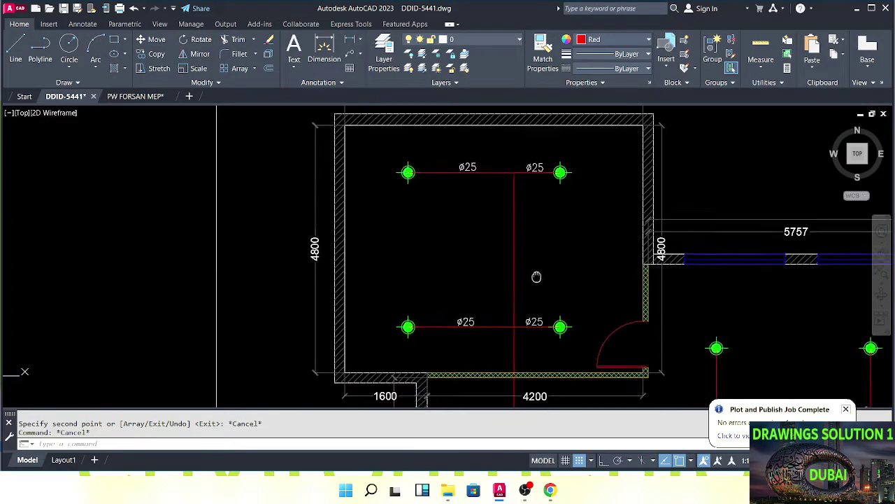
pyautogui.scroll(2, 547, 315)
pyautogui.moveTo(521, 349); pyautogui.dragTo(526, 189, button='middle')
pyautogui.press('Escape')
pyautogui.scroll(-2, 493, 262)
pyautogui.moveTo(490, 229); pyautogui.dragTo(494, 248, button='middle')
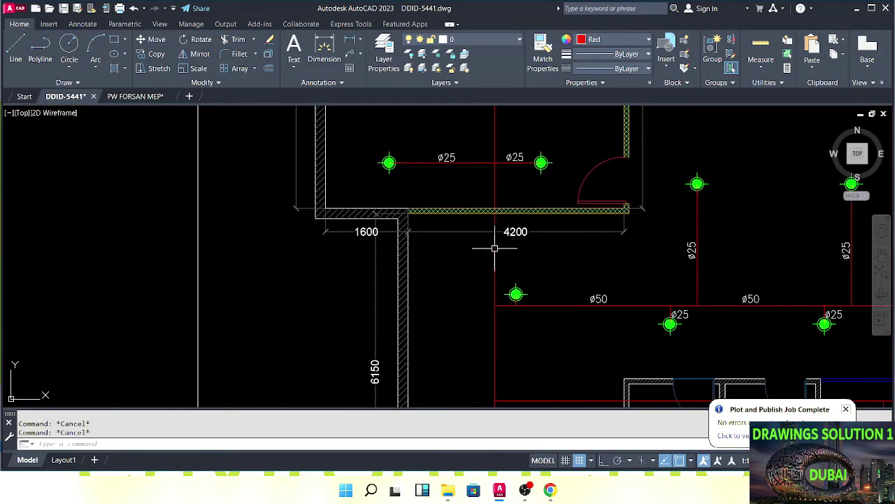
pyautogui.moveTo(674, 221); pyautogui.dragTo(618, 224, button='middle')
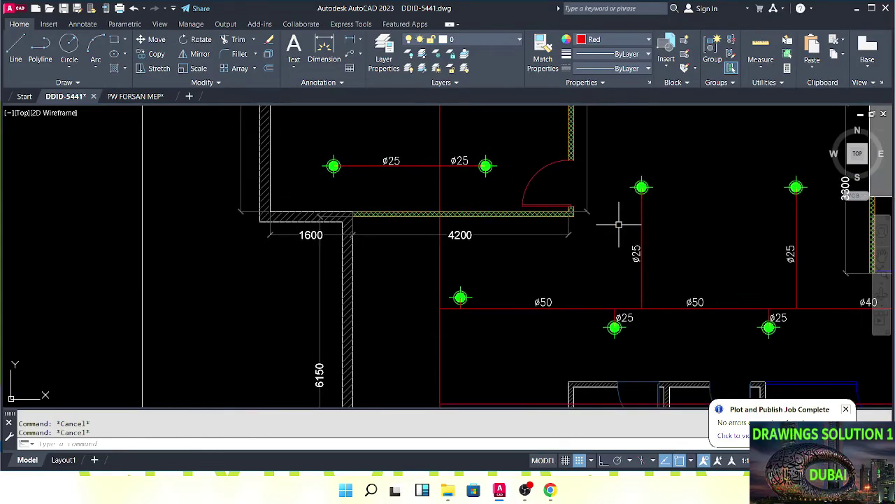
pyautogui.press('Return')
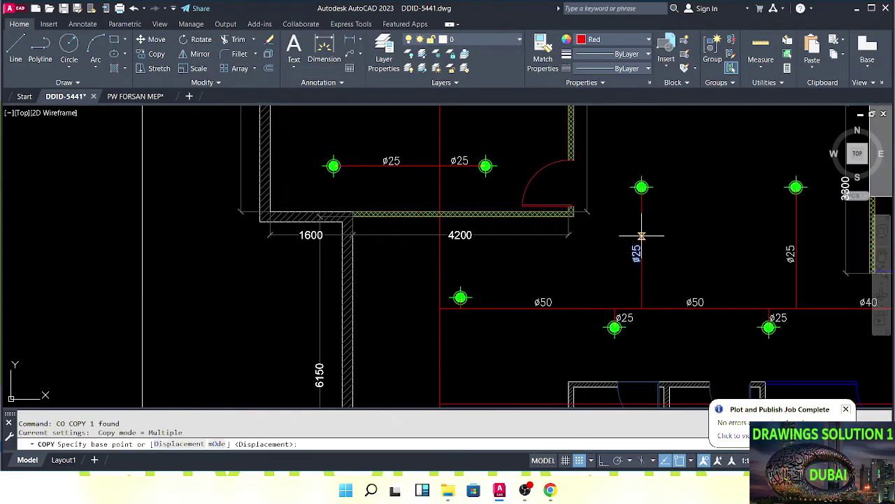
pyautogui.click(642, 236)
pyautogui.scroll(3, 516, 256)
pyautogui.press('Escape')
pyautogui.press('Escape')
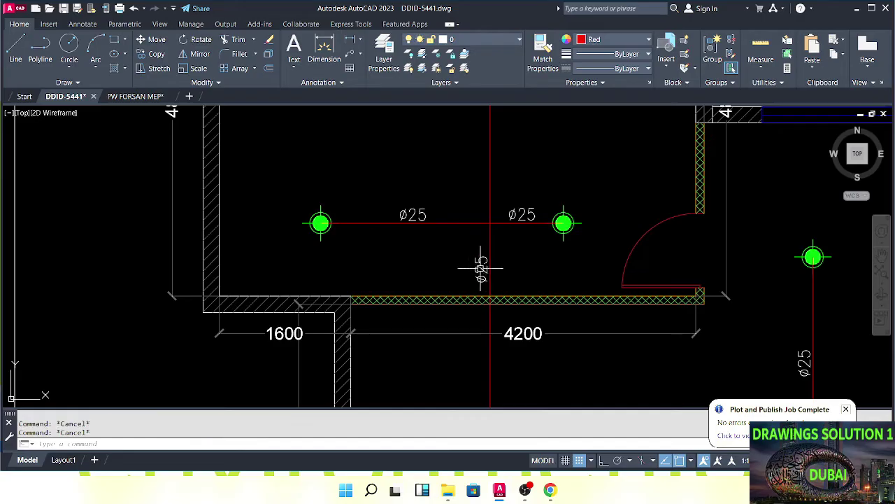
# Change the vertical label beside the main pipe in the northwest room to ø40.
pyautogui.doubleClick(485, 279)
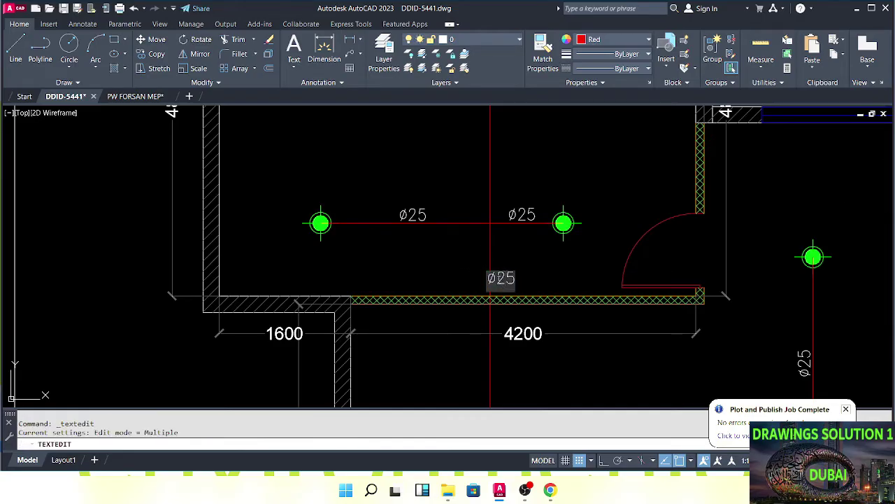
pyautogui.click(555, 276)
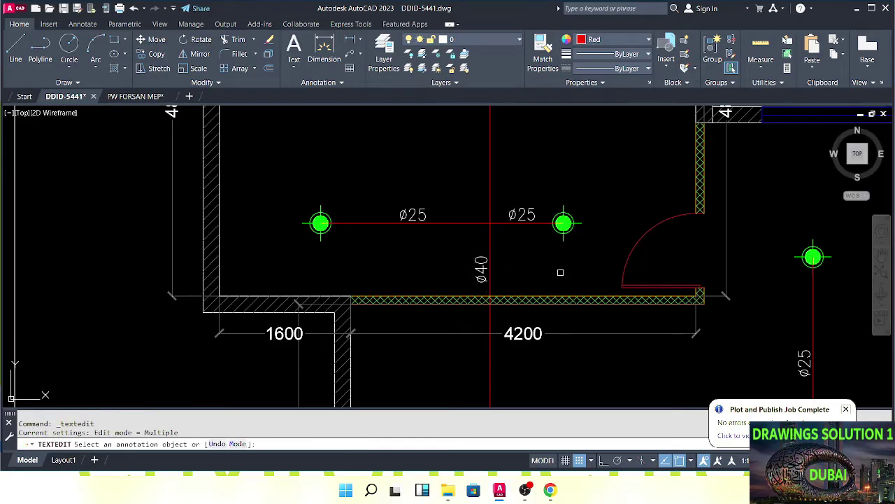
pyautogui.press('Escape')
# Examine the diameter labels along the main, branch and sprinkler pipes across the floor plan.
pyautogui.scroll(-3, 559, 272)
pyautogui.moveTo(540, 254)
pyautogui.mouseDown(button='middle')
pyautogui.moveTo(525, 300)
pyautogui.moveTo(470, 242)
pyautogui.mouseUp(button='middle')
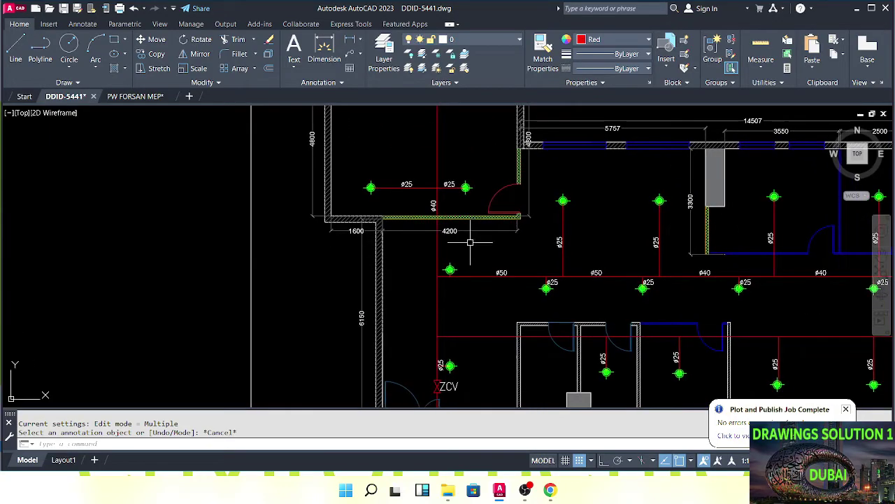
pyautogui.scroll(-4, 474, 245)
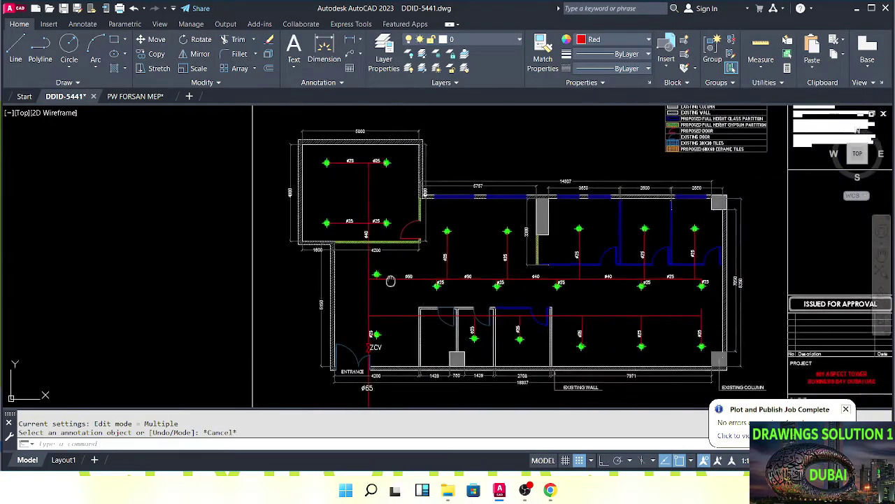
pyautogui.press('Escape')
pyautogui.scroll(4, 367, 270)
pyautogui.press('Escape')
pyautogui.moveTo(367, 271); pyautogui.dragTo(328, 284, button='middle')
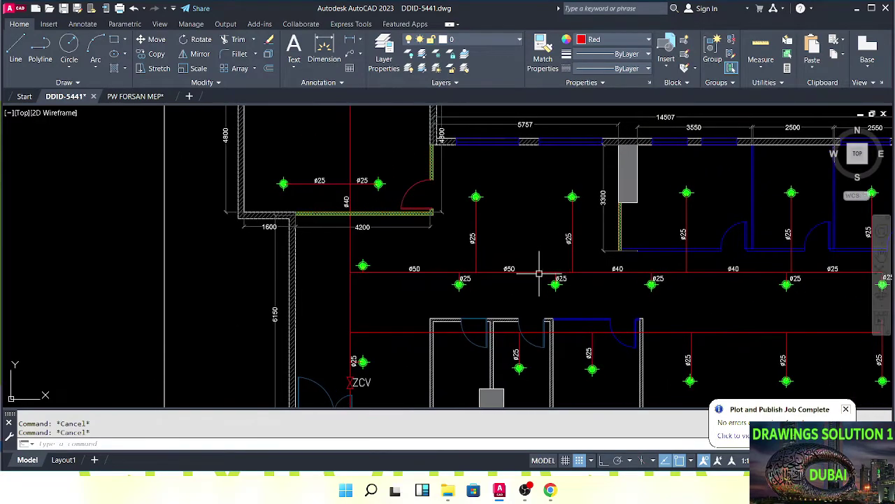
pyautogui.scroll(2, 392, 275)
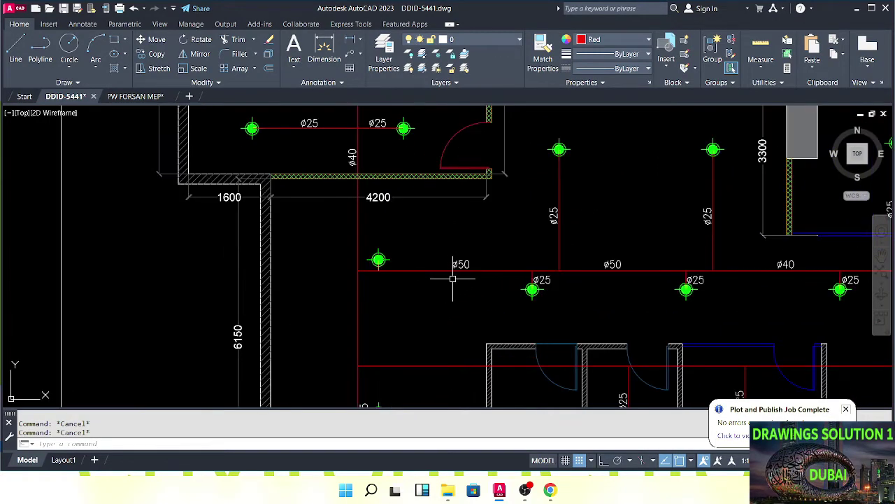
pyautogui.scroll(-3, 453, 279)
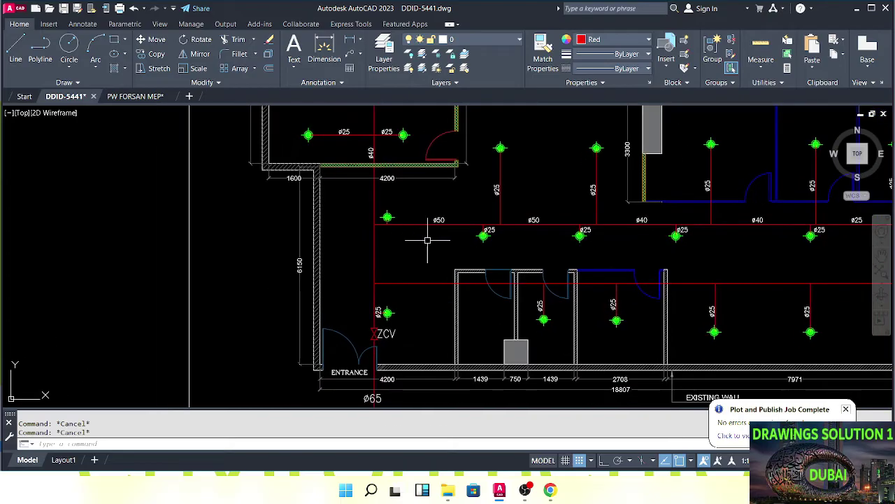
pyautogui.moveTo(427, 240); pyautogui.dragTo(414, 235, button='middle')
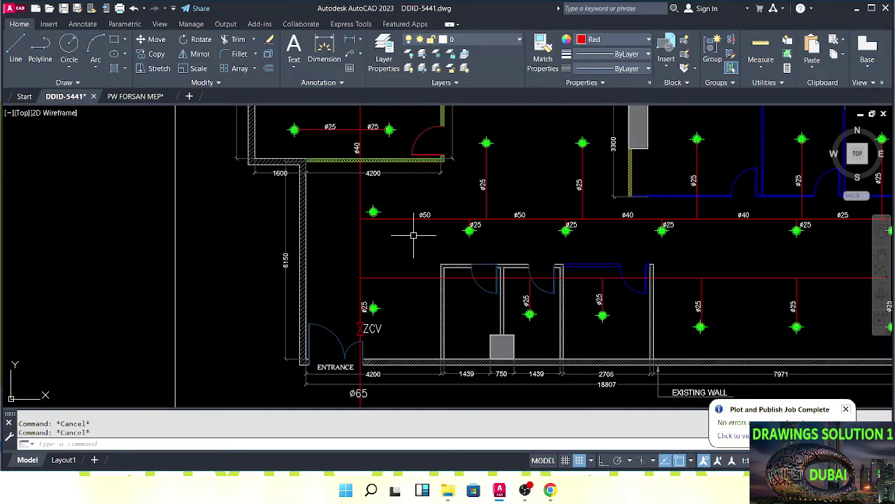
pyautogui.scroll(3, 413, 235)
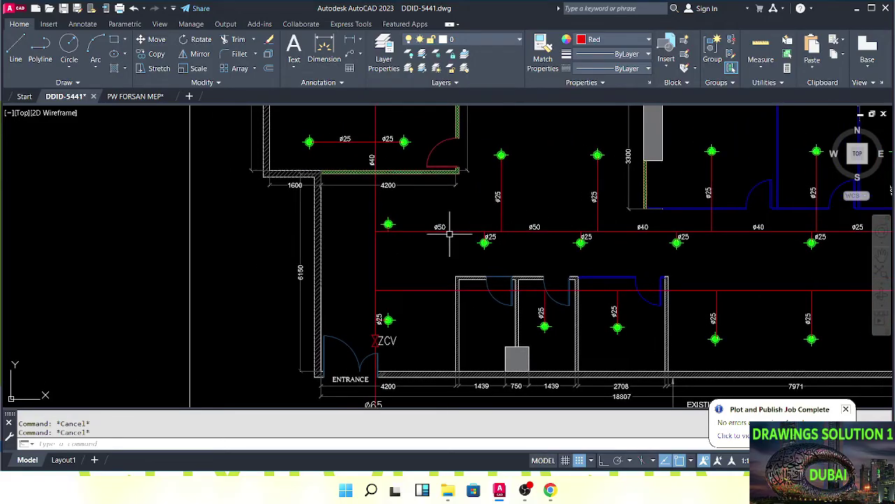
# Copy a horizontal ø40 label from the upper branch pipe to the lower branch pipe, between the main pipe and the first small room.
pyautogui.scroll(-4, 435, 224)
pyautogui.scroll(2, 420, 256)
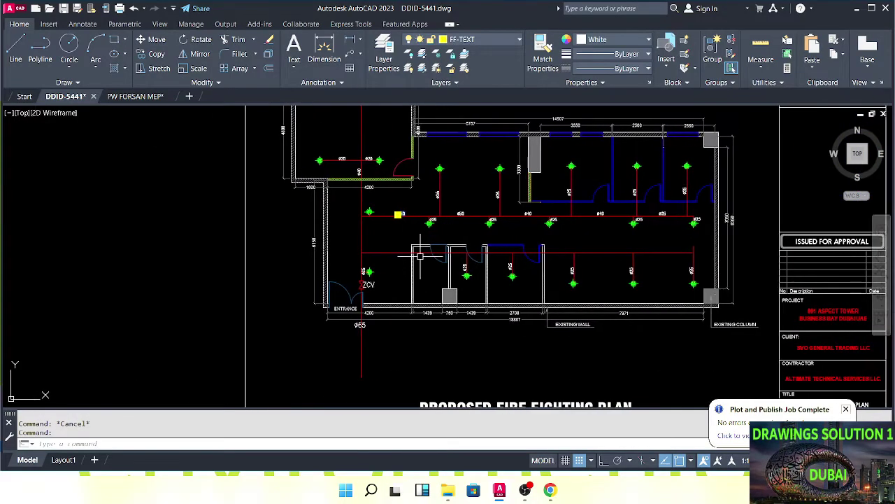
pyautogui.scroll(1, 420, 248)
pyautogui.scroll(-1, 475, 255)
pyautogui.press('Escape')
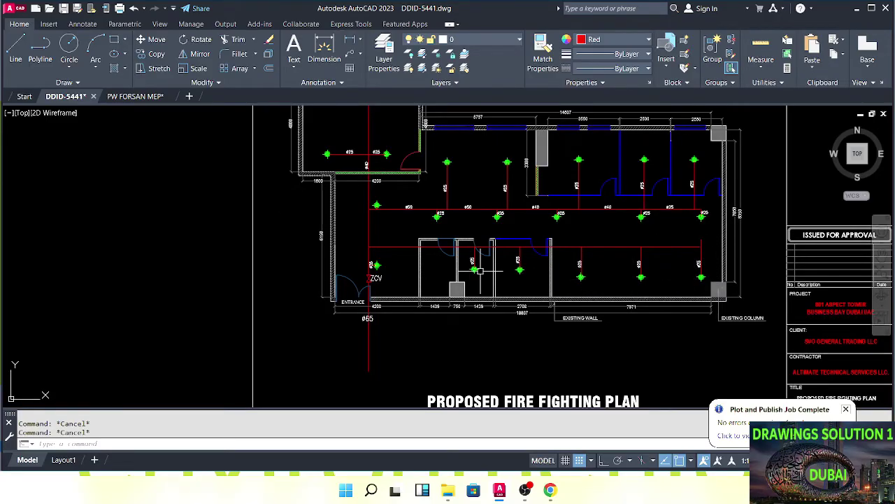
pyautogui.scroll(2, 392, 231)
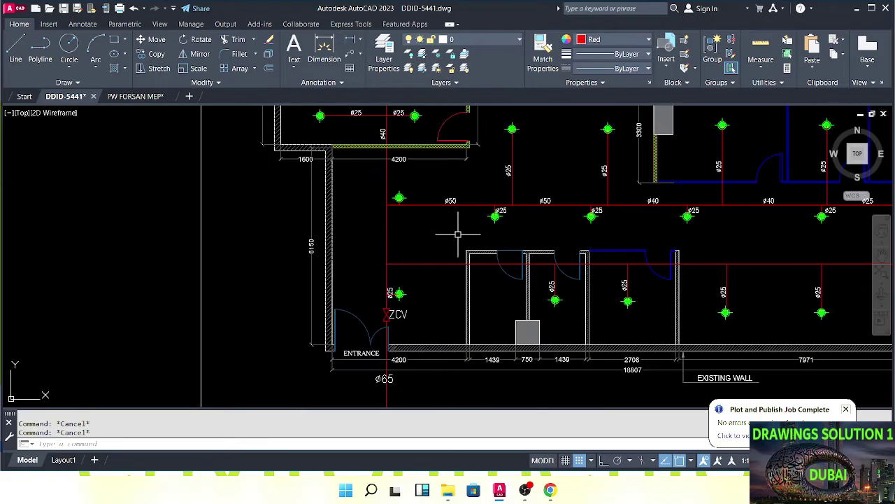
pyautogui.scroll(1, 520, 211)
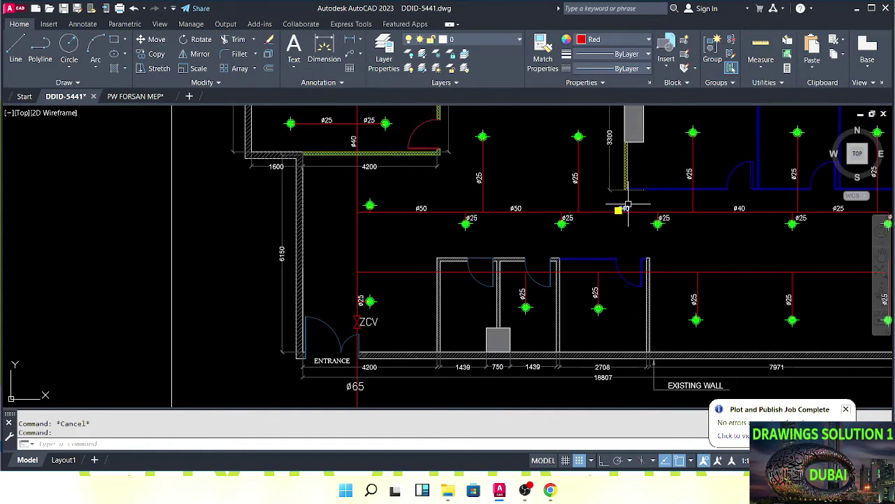
pyautogui.click(637, 207)
pyautogui.scroll(-1, 629, 210)
pyautogui.write('co')
pyautogui.press('Return')
pyautogui.scroll(1, 633, 214)
pyautogui.click(637, 206)
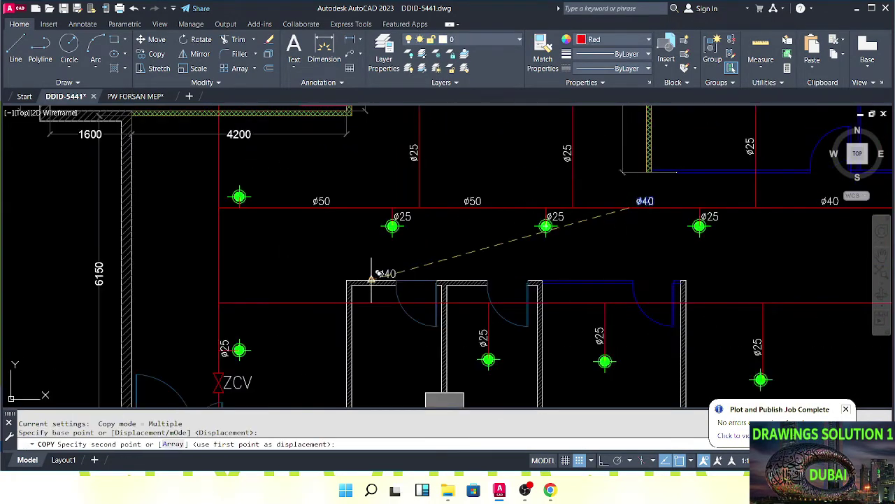
pyautogui.scroll(1, 448, 294)
pyautogui.click(464, 301)
# Place another copy of the ø40 label above the lower branch pipe in the 2708 mm wide room and end the copying.
pyautogui.scroll(-2, 531, 259)
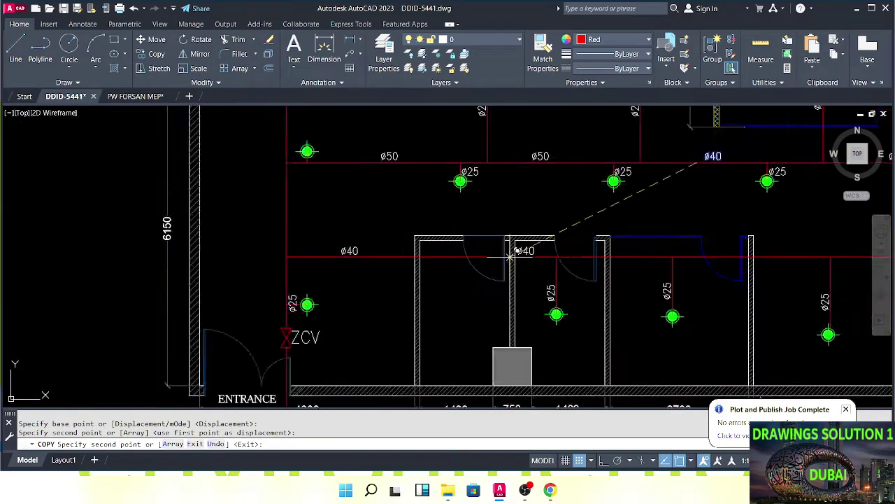
pyautogui.scroll(2, 415, 266)
pyautogui.scroll(-2, 426, 276)
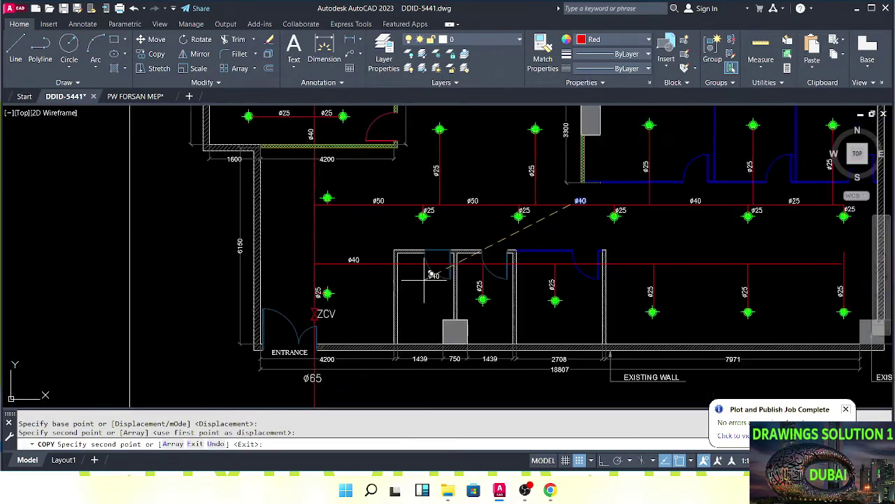
pyautogui.moveTo(419, 273); pyautogui.dragTo(383, 272, button='middle')
pyautogui.scroll(2, 382, 270)
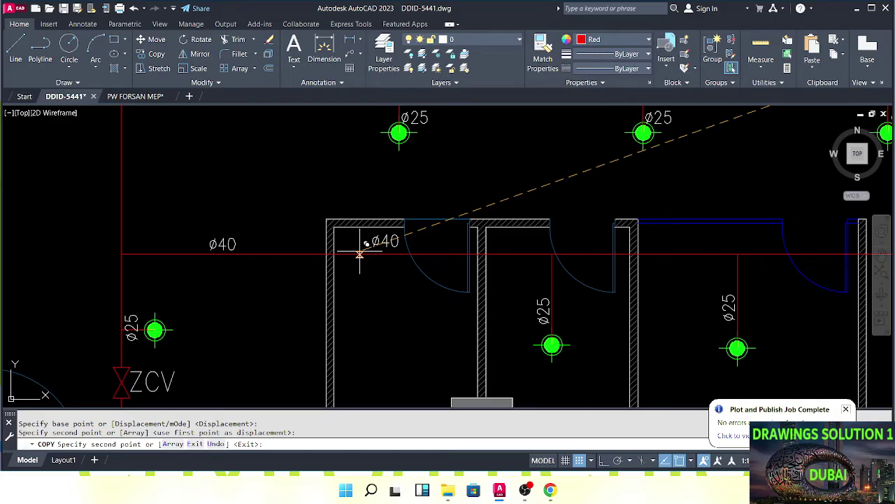
pyautogui.scroll(-2, 475, 260)
pyautogui.scroll(1, 494, 259)
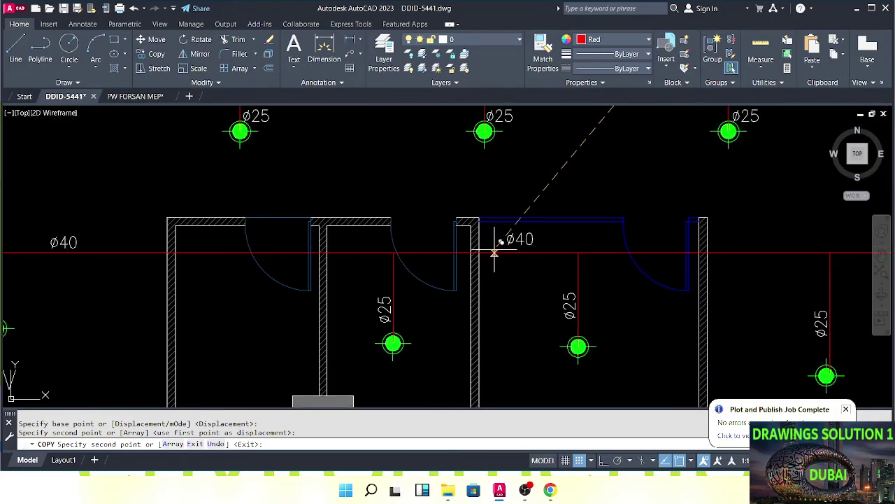
pyautogui.press('Escape')
pyautogui.scroll(-1, 530, 306)
pyautogui.press('Escape')
pyautogui.scroll(-3, 530, 305)
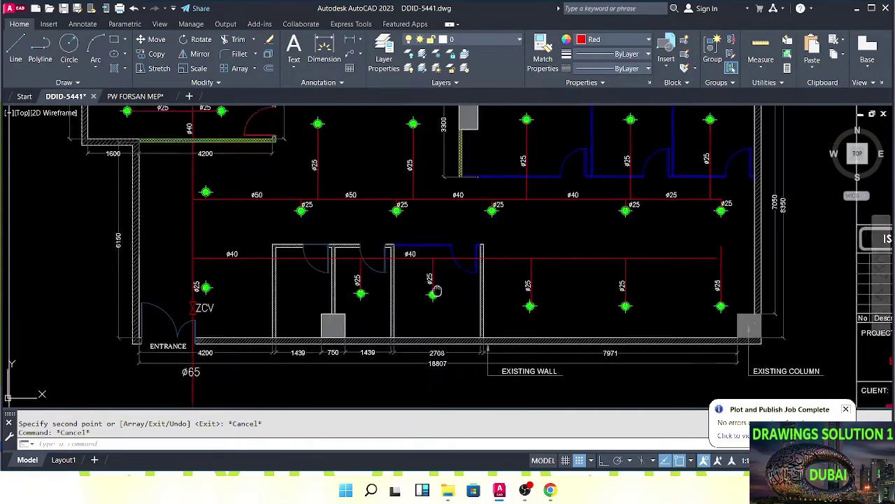
# Fillet the lower branch pipe with the easternmost vertical sprinkler pipe to form a clean corner.
pyautogui.scroll(2, 702, 293)
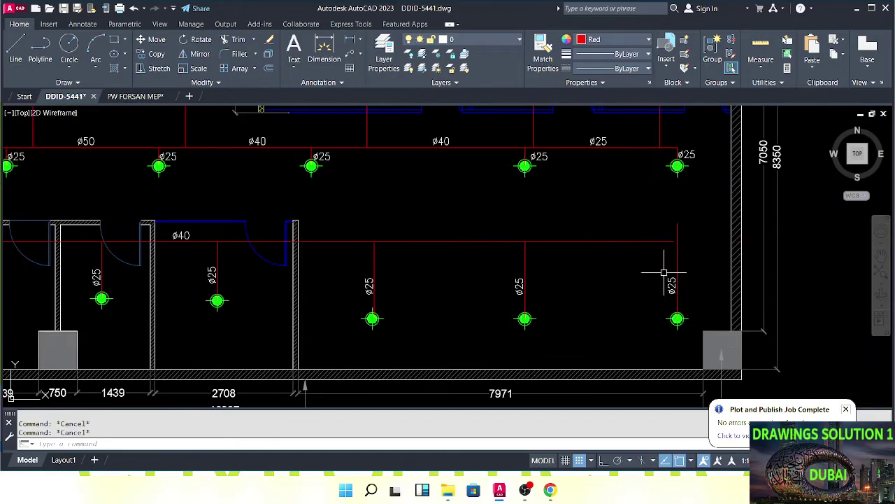
pyautogui.write('f')
pyautogui.press('Return')
pyautogui.click(677, 265)
pyautogui.click(655, 243)
pyautogui.press('Escape')
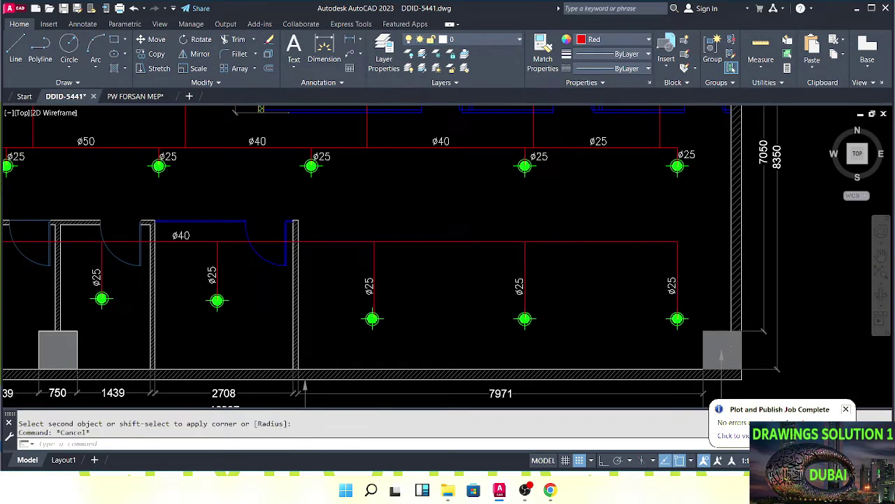
pyautogui.press('Escape')
# Copy the ø40 label from the 2708 mm wide room to the lower branch pipe segment just east of that room's wall.
pyautogui.scroll(-2, 489, 259)
pyautogui.moveTo(297, 267)
pyautogui.mouseDown(button='middle')
pyautogui.moveTo(480, 284)
pyautogui.moveTo(529, 273)
pyautogui.mouseUp(button='middle')
pyautogui.moveTo(430, 257); pyautogui.dragTo(524, 264, button='middle')
pyautogui.moveTo(656, 280)
pyautogui.mouseDown(button='middle')
pyautogui.moveTo(539, 282)
pyautogui.moveTo(498, 272)
pyautogui.mouseUp(button='middle')
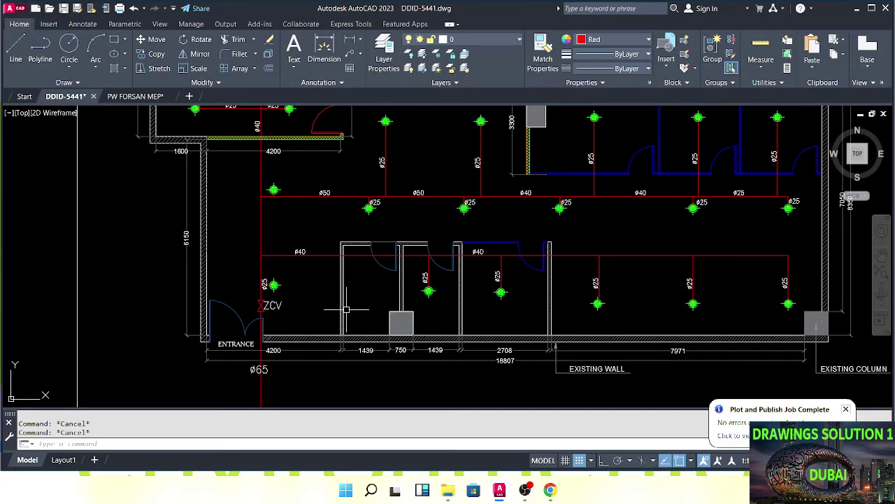
pyautogui.moveTo(360, 310); pyautogui.dragTo(450, 318, button='middle')
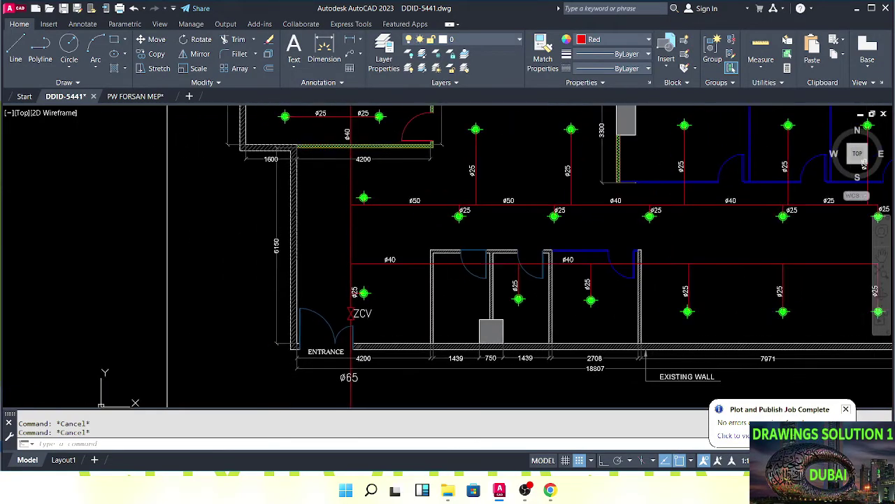
pyautogui.scroll(2, 601, 282)
pyautogui.moveTo(553, 265)
pyautogui.mouseDown(button='middle')
pyautogui.moveTo(427, 272)
pyautogui.moveTo(446, 279)
pyautogui.mouseUp(button='middle')
pyautogui.click(422, 256)
pyautogui.write('co')
pyautogui.press('Return')
pyautogui.click(446, 284)
pyautogui.scroll(4, 465, 248)
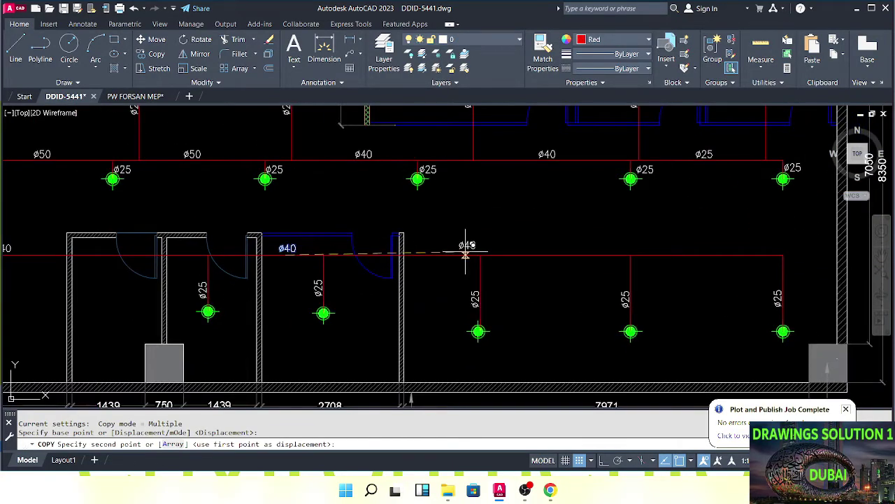
pyautogui.press('Escape')
# Change the label on the lower branch pipe just east of the 2708 mm wide room to ø32.
pyautogui.click(437, 245)
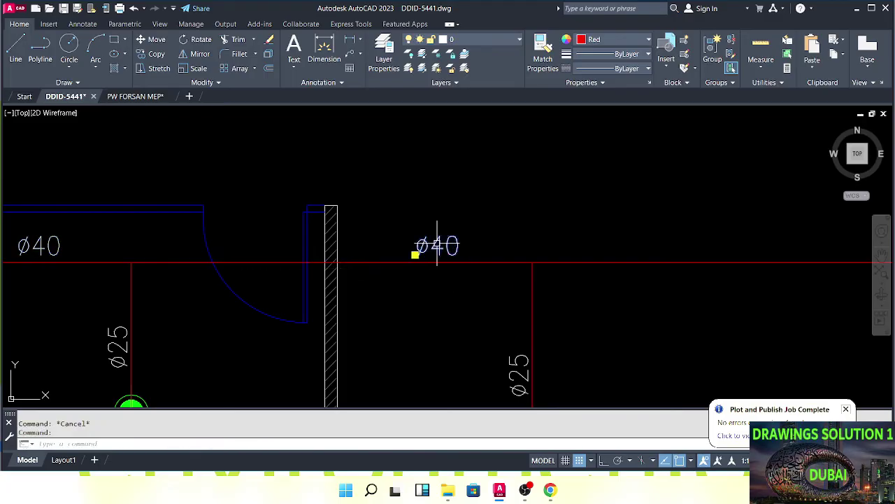
pyautogui.doubleClick(437, 245)
pyautogui.write('32')
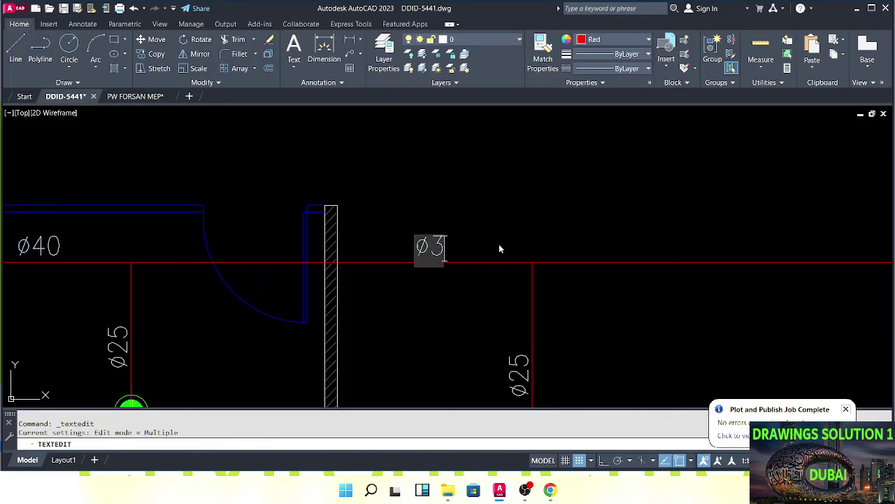
pyautogui.click(499, 244)
pyautogui.press('Escape')
# Copy the ø32 label to the next lower branch pipe segment, between the first two sprinkler pipes of the southeast area.
pyautogui.click(424, 248)
pyautogui.moveTo(424, 248); pyautogui.dragTo(398, 234, button='middle')
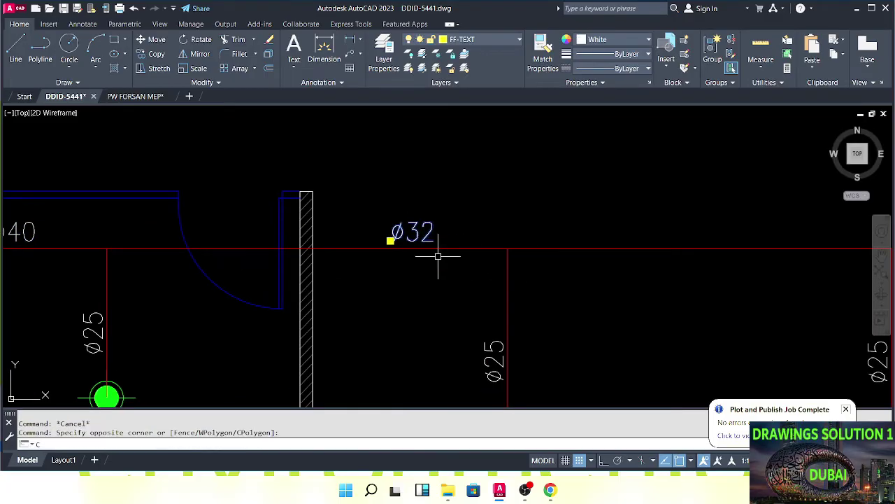
pyautogui.write('co')
pyautogui.press('Return')
pyautogui.click(392, 250)
pyautogui.scroll(-2, 386, 237)
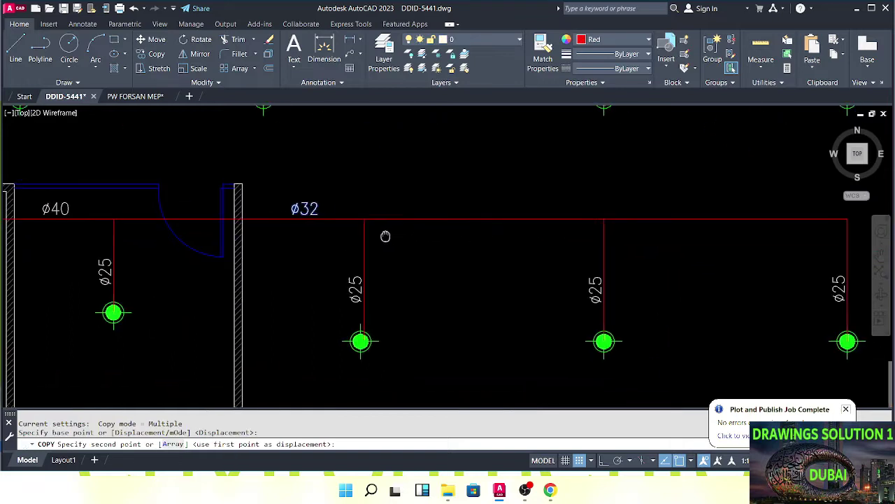
pyautogui.click(492, 218)
pyautogui.press('Escape')
# Change the copied label between the first two sprinkler pipes of the southeast area to ø25.
pyautogui.doubleClick(503, 213)
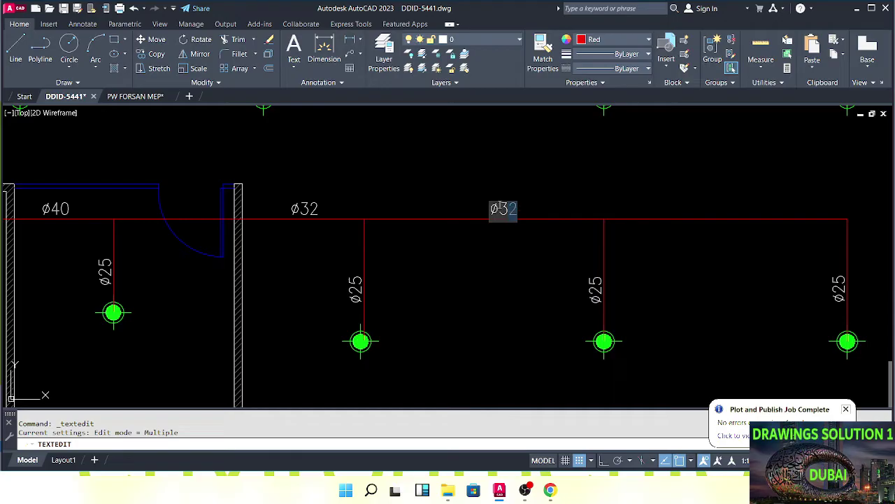
pyautogui.write('25')
pyautogui.click(535, 283)
pyautogui.press('Escape')
pyautogui.press('Escape')
pyautogui.press('Escape')
# Copy the horizontal ø25 label to the last lower branch pipe segment, ahead of the easternmost sprinkler pipe.
pyautogui.scroll(-4, 539, 283)
pyautogui.moveTo(539, 285); pyautogui.dragTo(516, 284, button='middle')
pyautogui.scroll(3, 516, 284)
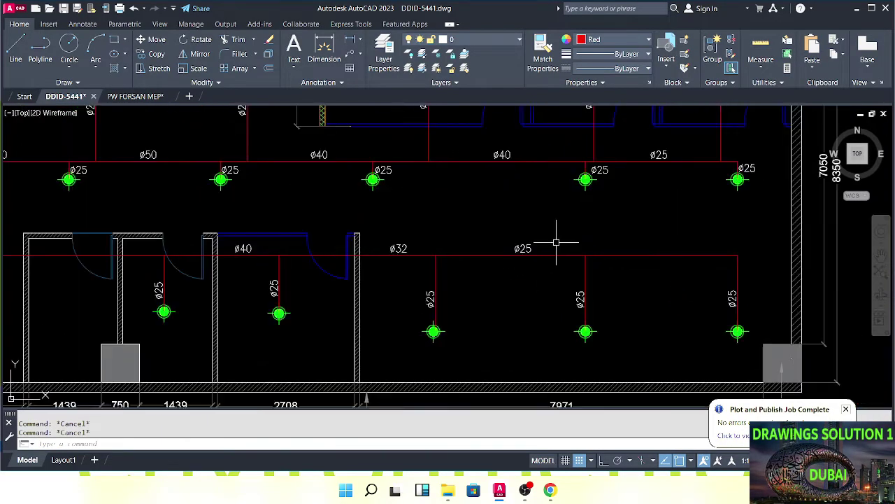
pyautogui.click(498, 244)
pyautogui.write('co')
pyautogui.press('Return')
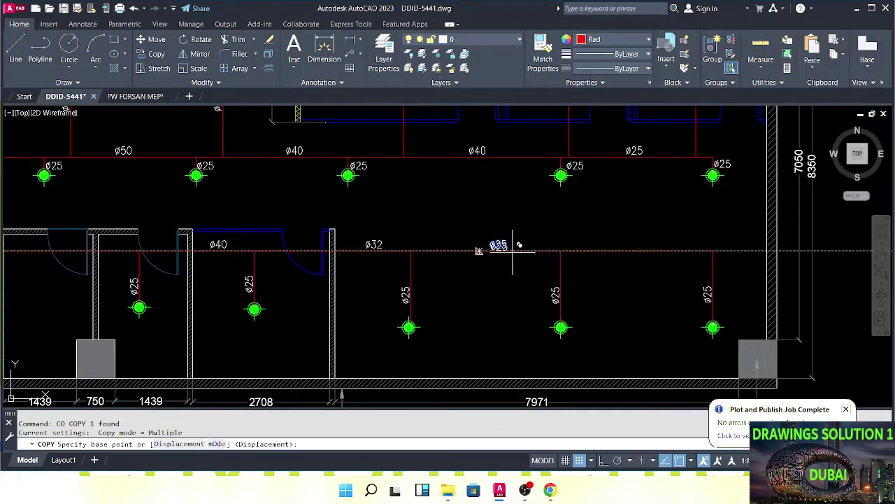
pyautogui.click(499, 246)
pyautogui.click(637, 247)
pyautogui.press('Escape')
pyautogui.press('Escape')
# Examine the diameter labels along the lower branch pipe, around the entrance and across the whole floor plan.
pyautogui.moveTo(609, 280); pyautogui.dragTo(602, 257, button='middle')
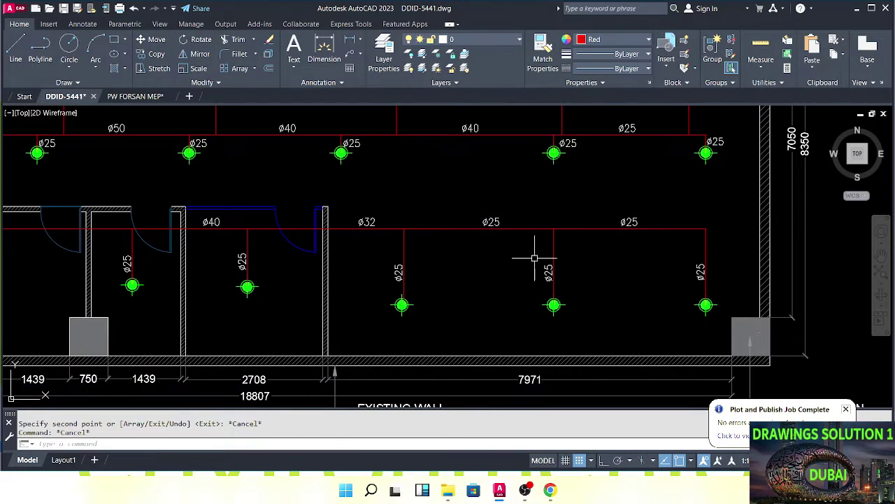
pyautogui.moveTo(530, 256)
pyautogui.mouseDown(button='middle')
pyautogui.moveTo(513, 260)
pyautogui.moveTo(529, 275)
pyautogui.mouseUp(button='middle')
pyautogui.scroll(2, 536, 224)
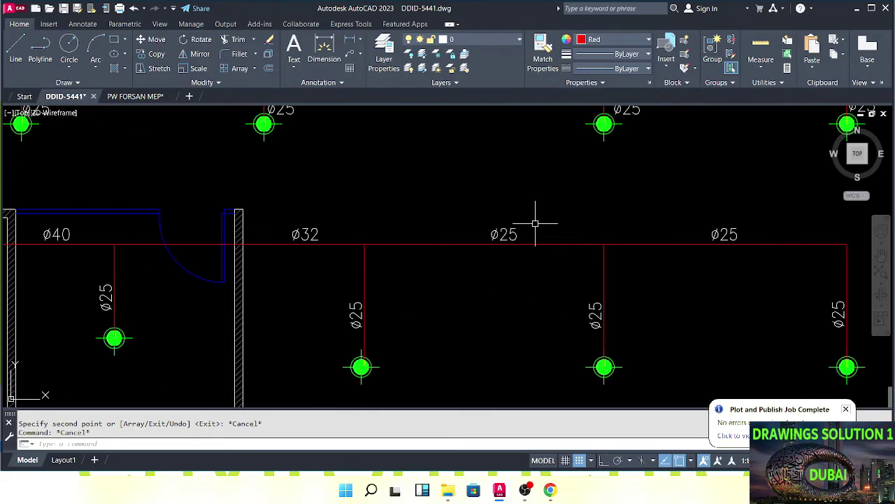
pyautogui.scroll(-2, 523, 237)
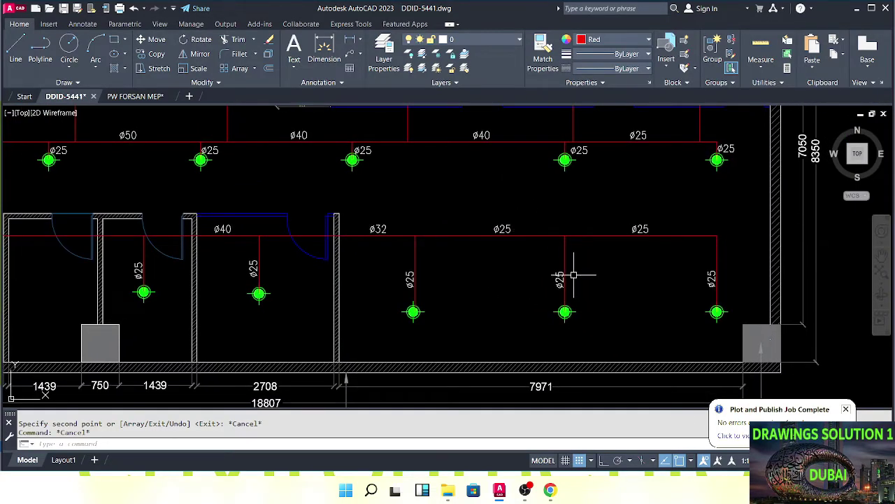
pyautogui.scroll(2, 476, 266)
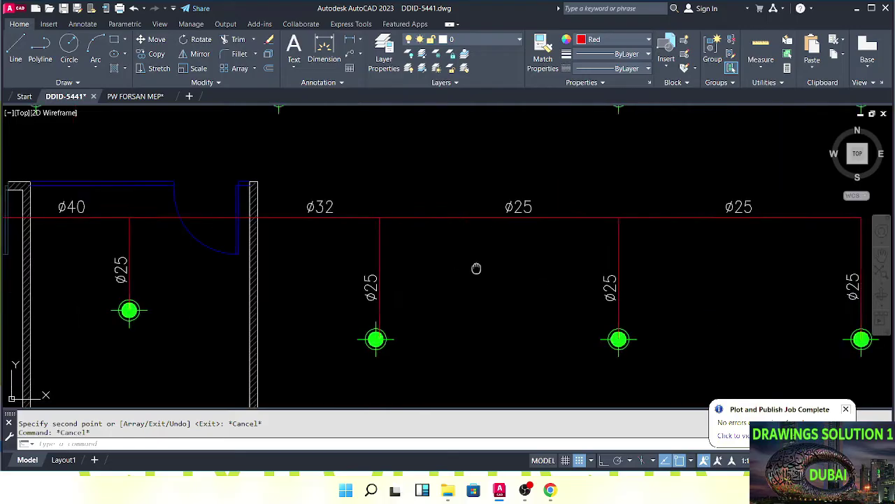
pyautogui.moveTo(475, 266); pyautogui.dragTo(546, 265, button='middle')
pyautogui.scroll(-2, 566, 261)
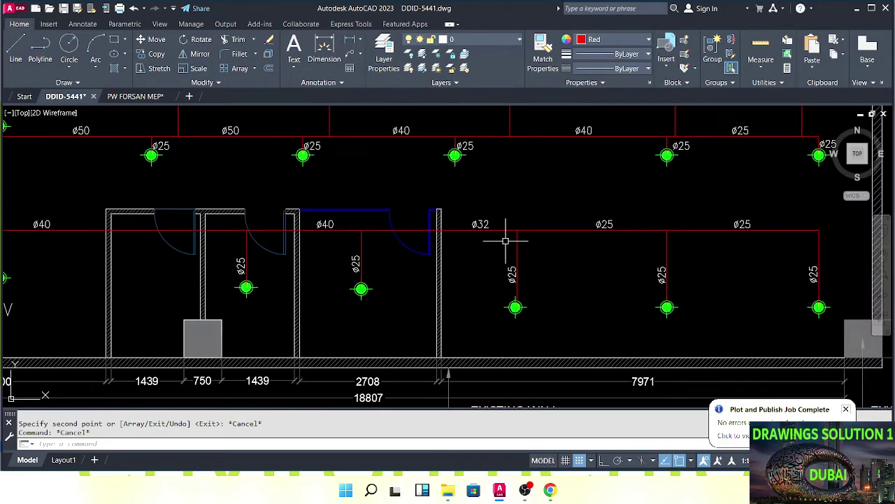
pyautogui.moveTo(366, 274); pyautogui.dragTo(440, 264, button='middle')
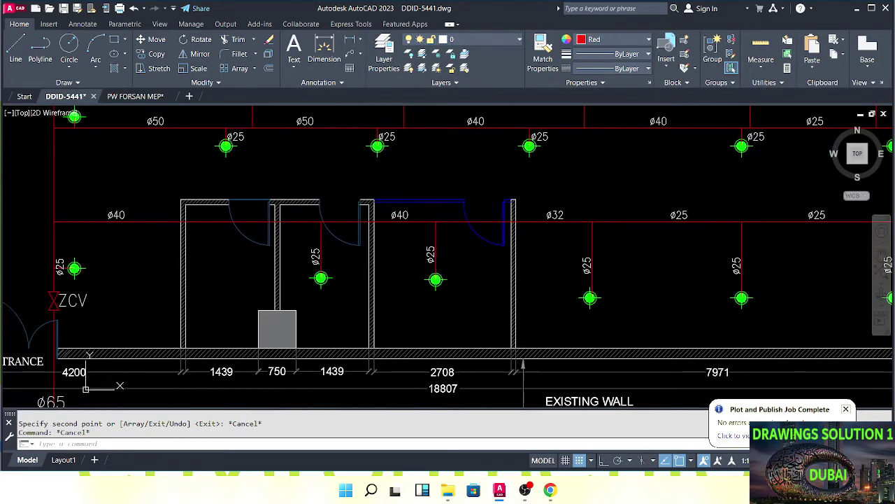
pyautogui.moveTo(406, 234); pyautogui.dragTo(485, 237, button='middle')
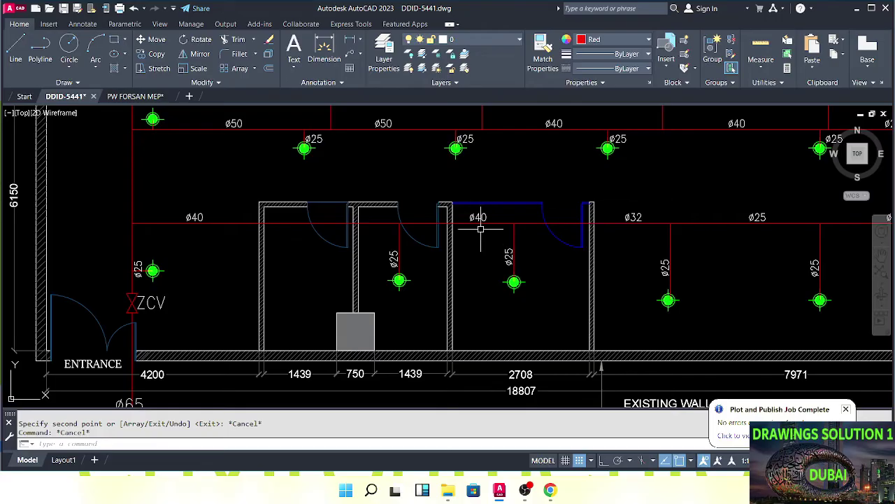
pyautogui.scroll(-3, 481, 229)
pyautogui.press('Escape')
pyautogui.moveTo(452, 258); pyautogui.dragTo(437, 258, button='middle')
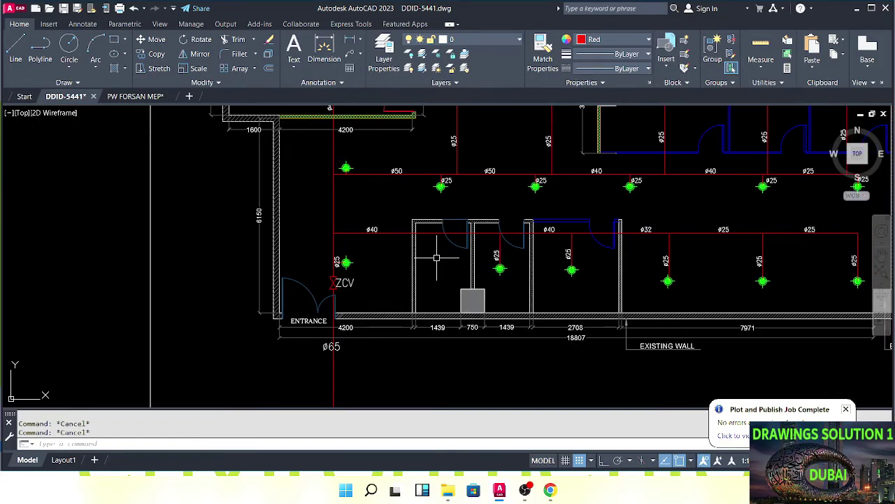
pyautogui.scroll(-4, 383, 245)
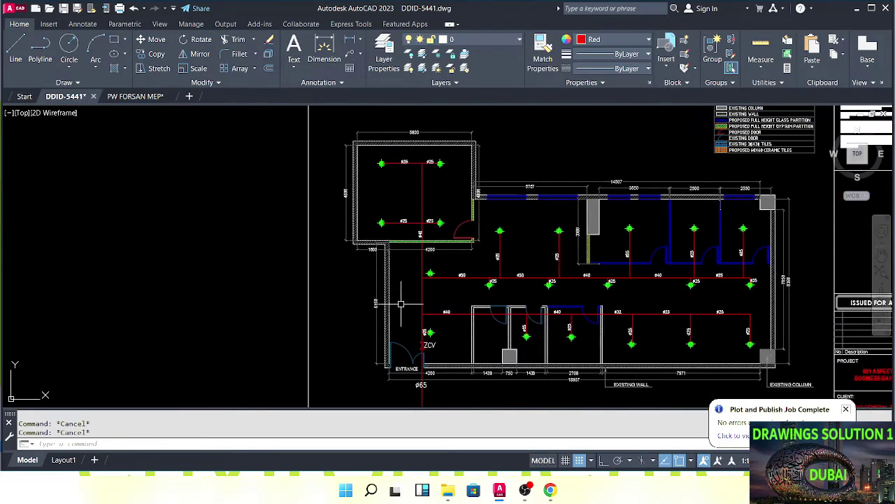
pyautogui.moveTo(411, 271); pyautogui.dragTo(384, 265, button='middle')
pyautogui.scroll(4, 331, 292)
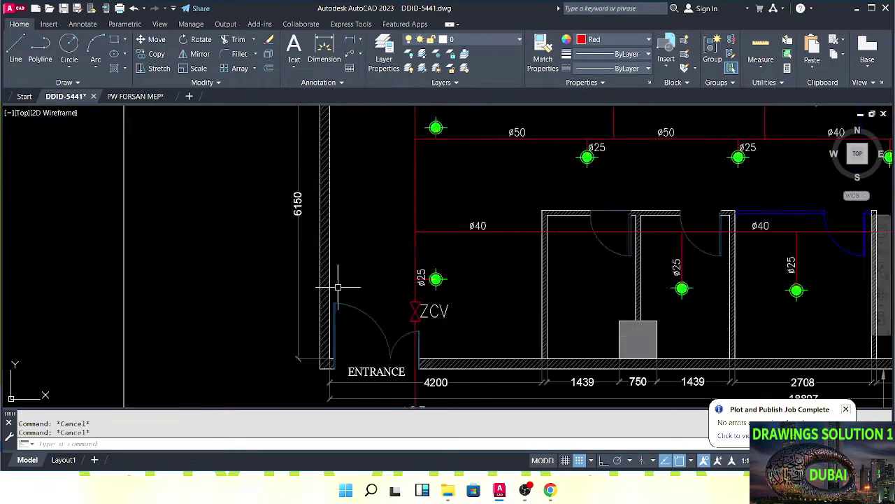
pyautogui.scroll(-4, 341, 268)
pyautogui.scroll(4, 371, 264)
pyautogui.scroll(-2, 369, 238)
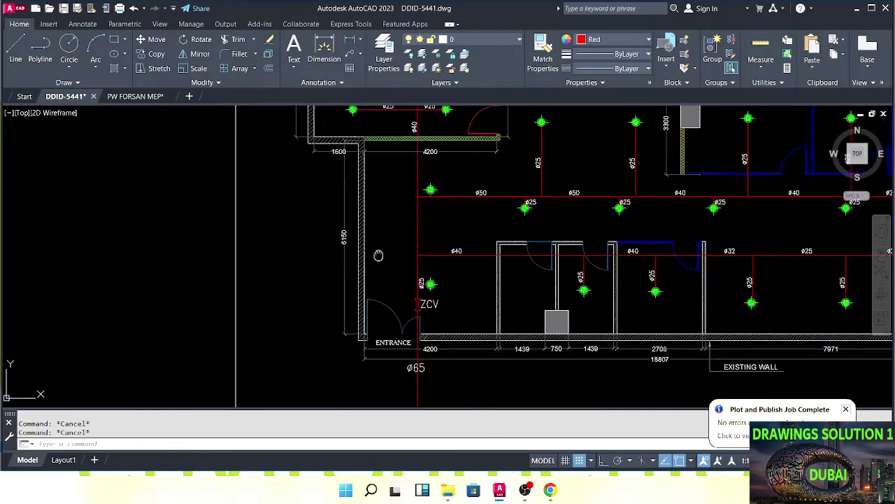
pyautogui.moveTo(372, 252)
pyautogui.mouseDown(button='middle')
pyautogui.moveTo(398, 245)
pyautogui.moveTo(388, 233)
pyautogui.moveTo(390, 246)
pyautogui.mouseUp(button='middle')
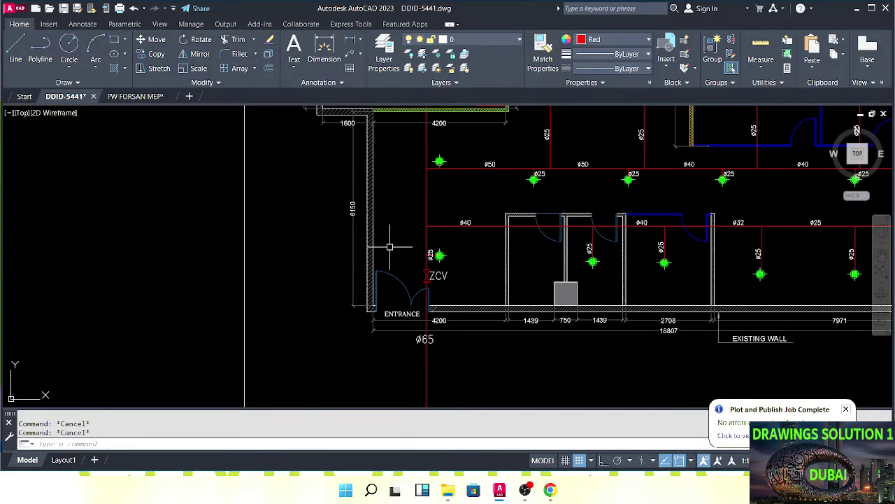
pyautogui.scroll(-3, 390, 246)
pyautogui.scroll(3, 373, 248)
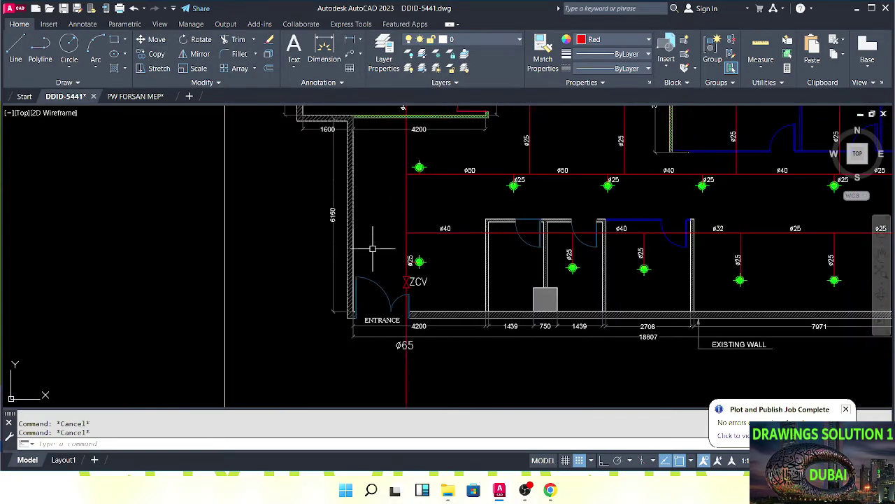
# Examine the entrance area, the southern rooms and the piping beside them on the floor plan.
pyautogui.scroll(-4, 380, 250)
pyautogui.scroll(4, 378, 258)
pyautogui.moveTo(380, 249)
pyautogui.mouseDown(button='middle')
pyautogui.moveTo(378, 258)
pyautogui.moveTo(443, 234)
pyautogui.mouseUp(button='middle')
pyautogui.moveTo(358, 310); pyautogui.dragTo(401, 260, button='middle')
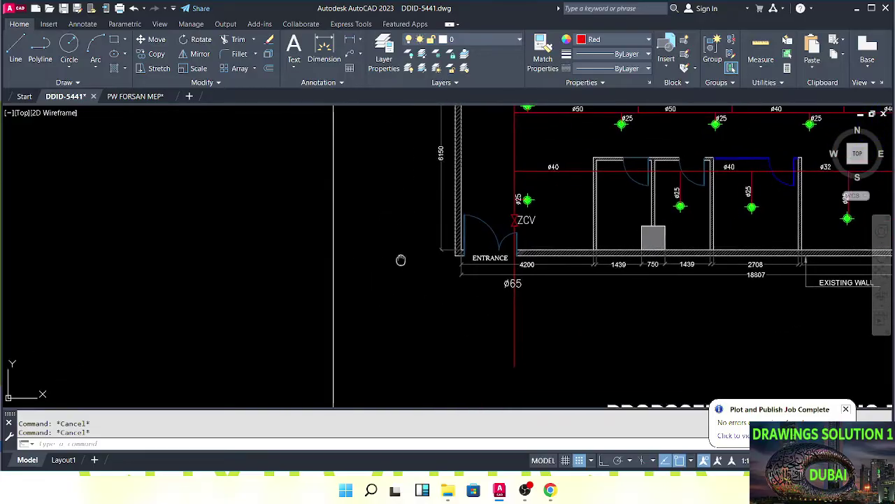
pyautogui.scroll(-3, 401, 260)
pyautogui.scroll(3, 520, 267)
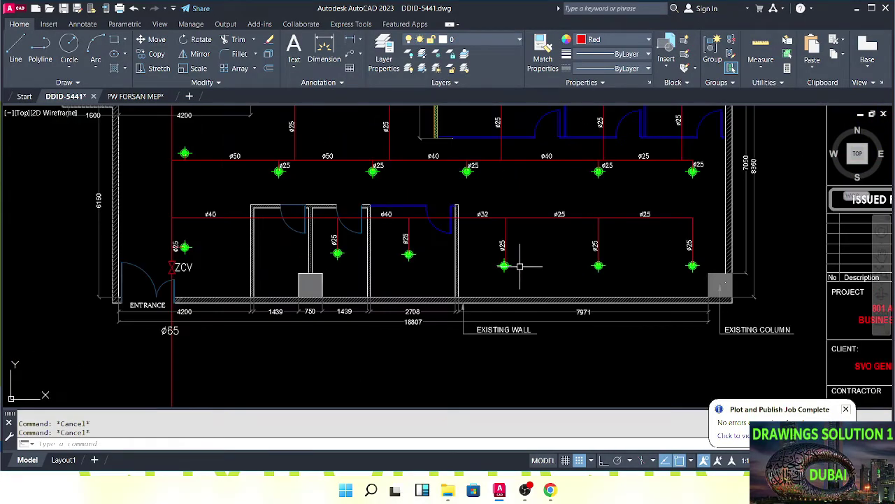
pyautogui.scroll(3, 467, 283)
pyautogui.scroll(-3, 466, 260)
pyautogui.moveTo(466, 284); pyautogui.dragTo(479, 299, button='middle')
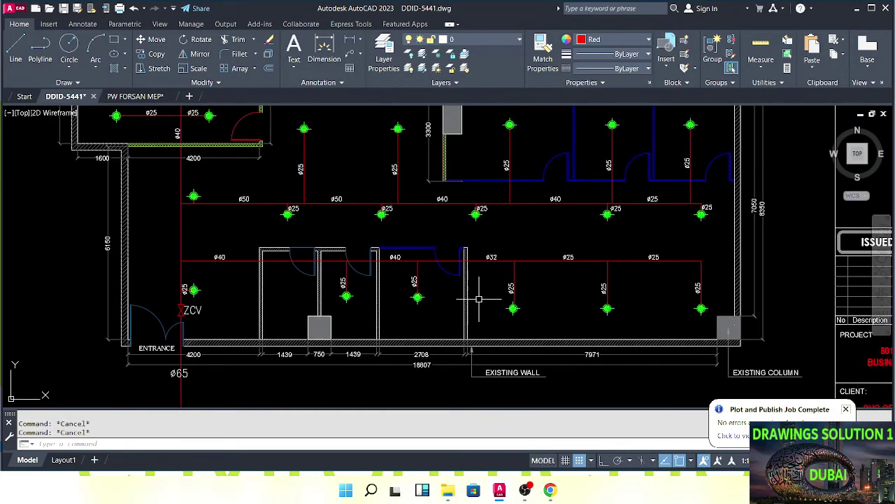
pyautogui.moveTo(301, 290); pyautogui.dragTo(472, 280, button='middle')
pyautogui.scroll(-3, 329, 266)
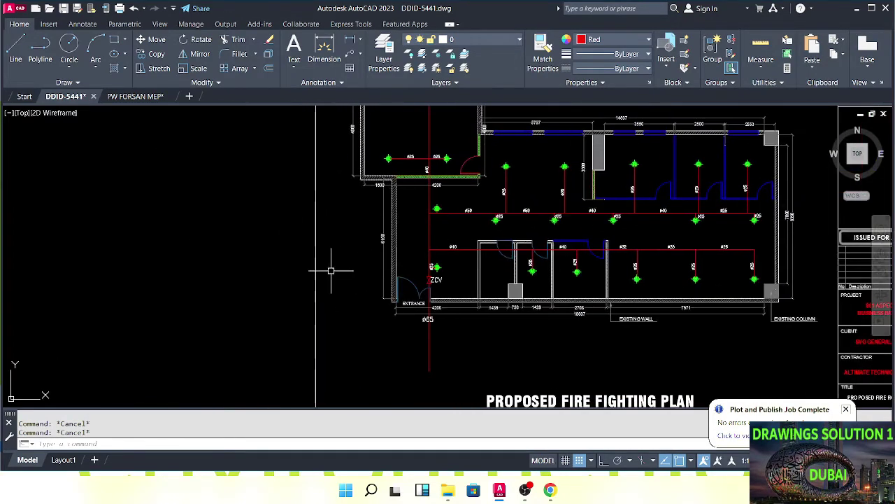
pyautogui.scroll(3, 400, 266)
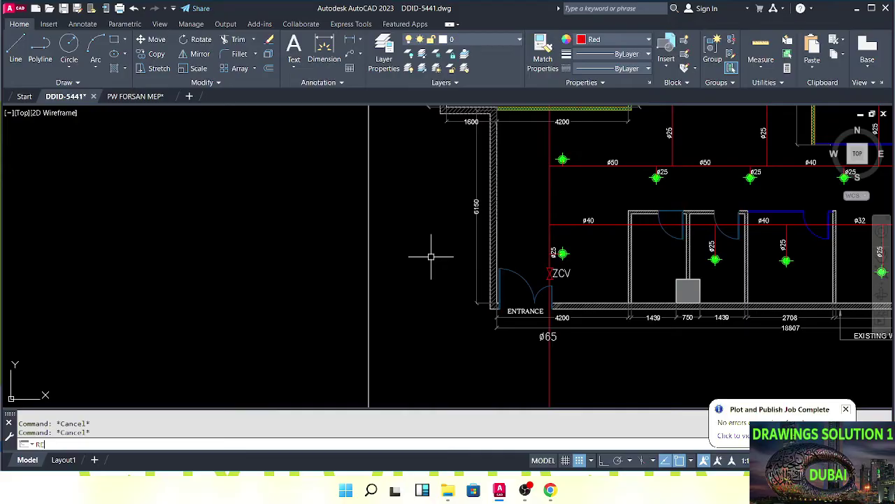
# Draw a short vertical line in the empty area west of the entrance with Ortho mode on.
pyautogui.moveTo(431, 257)
pyautogui.mouseDown(button='middle')
pyautogui.moveTo(415, 274)
pyautogui.moveTo(406, 270)
pyautogui.mouseUp(button='middle')
pyautogui.write('l')
pyautogui.press('Return')
pyautogui.scroll(4, 368, 262)
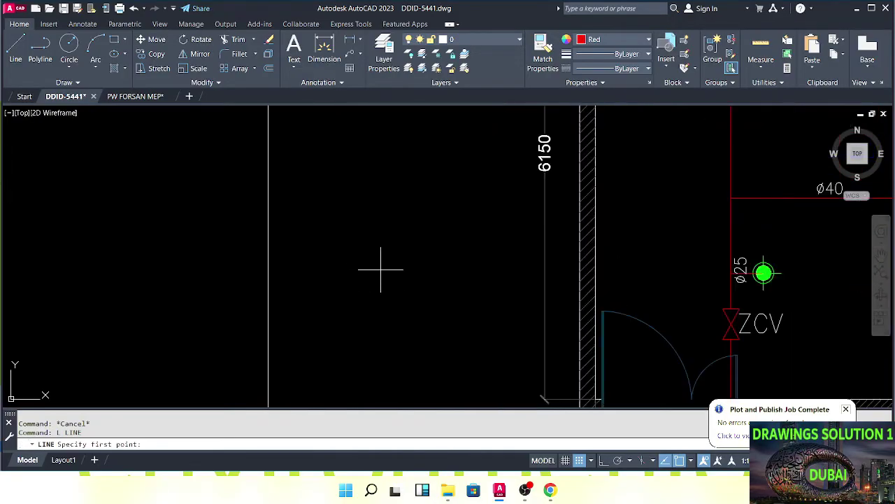
pyautogui.click(375, 302)
pyautogui.click(604, 463)
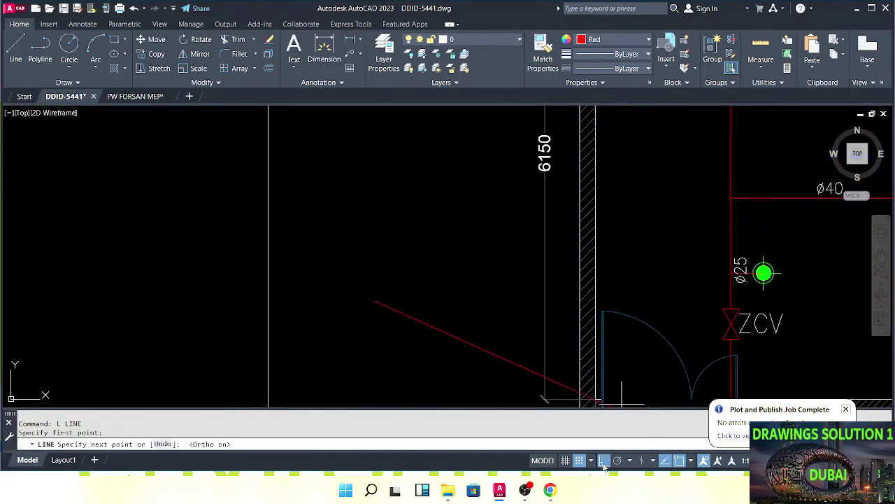
pyautogui.scroll(-3, 386, 256)
pyautogui.scroll(2, 405, 249)
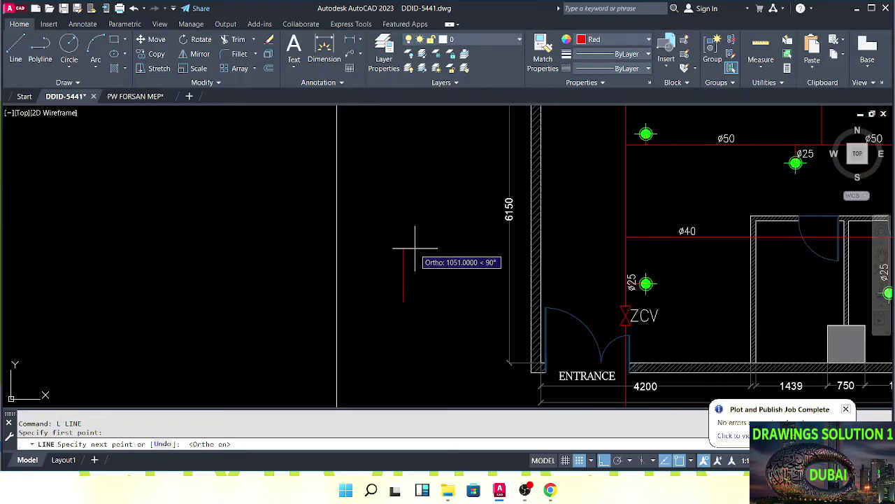
pyautogui.scroll(4, 412, 249)
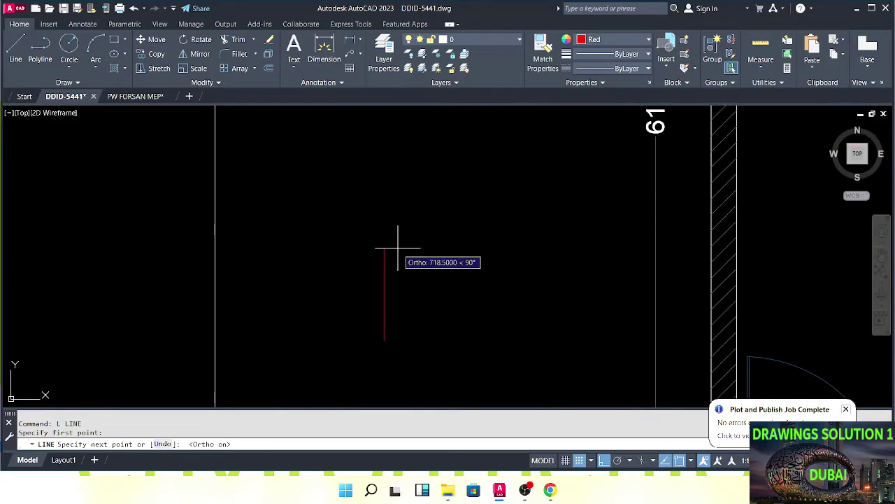
pyautogui.press('Escape')
pyautogui.press('Escape')
# Draw a short horizontal line eastward from the lower end of the vertical line.
pyautogui.moveTo(386, 254)
pyautogui.mouseDown(button='middle')
pyautogui.moveTo(410, 270)
pyautogui.moveTo(420, 243)
pyautogui.moveTo(445, 254)
pyautogui.mouseUp(button='middle')
pyautogui.write('l')
pyautogui.press('Return')
pyautogui.click(441, 302)
pyautogui.click(485, 302)
pyautogui.press('Escape')
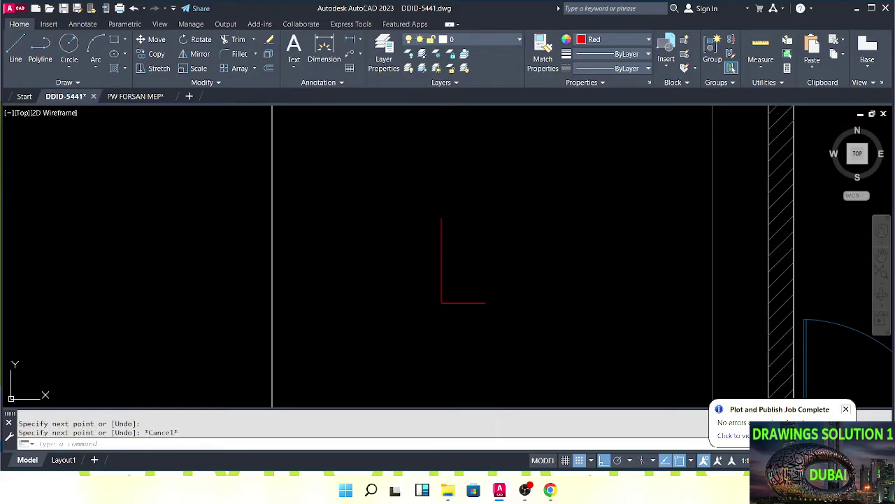
# Move the horizontal line by its midpoint onto the vertical line's lower end, centring it as a base.
pyautogui.click(484, 289)
pyautogui.click(461, 322)
pyautogui.moveTo(462, 320); pyautogui.dragTo(477, 318, button='middle')
pyautogui.write('m')
pyautogui.press('Return')
pyautogui.click(479, 301)
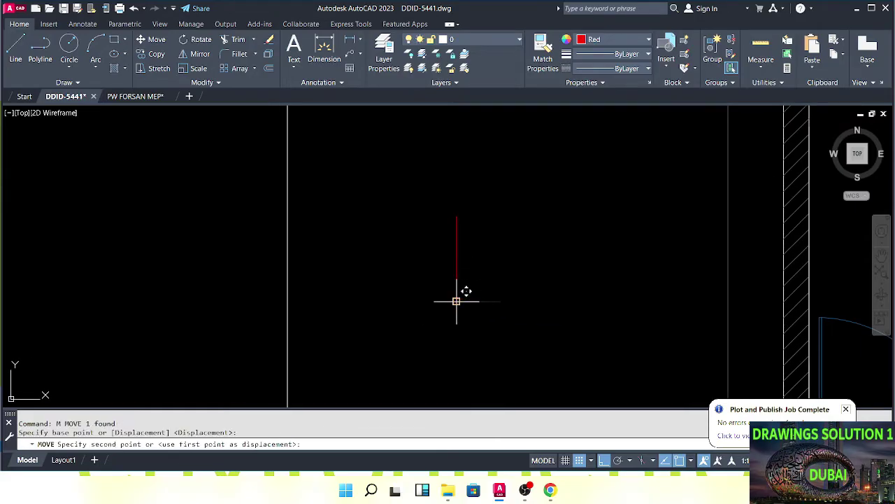
pyautogui.click(456, 301)
pyautogui.press('Escape')
# With Ortho off, draw a sloping line from the stem's top and a horizontal line back to the stem, forming half an arrowhead.
pyautogui.scroll(-2, 448, 273)
pyautogui.moveTo(452, 254); pyautogui.dragTo(457, 276, button='middle')
pyautogui.scroll(2, 466, 271)
pyautogui.write('ll')
pyautogui.press('Return')
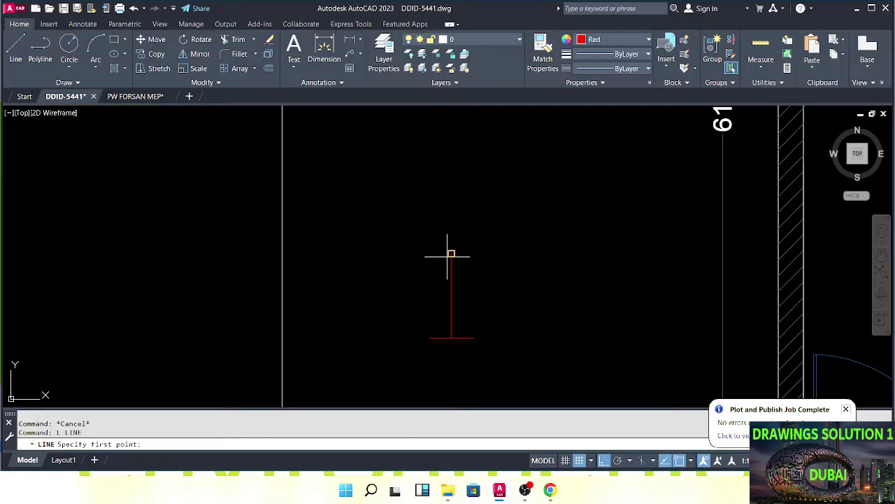
pyautogui.click(452, 254)
pyautogui.click(604, 460)
pyautogui.scroll(4, 473, 294)
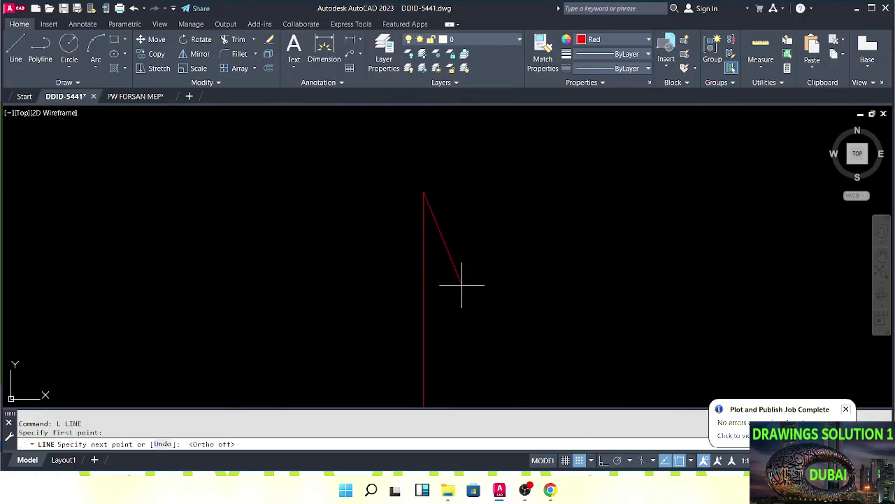
pyautogui.click(473, 312)
pyautogui.click(429, 311)
pyautogui.press('Escape')
pyautogui.press('Escape')
# Mirror the half arrowhead about the vertical stem with Ortho on, keeping the original lines.
pyautogui.click(477, 297)
pyautogui.click(456, 332)
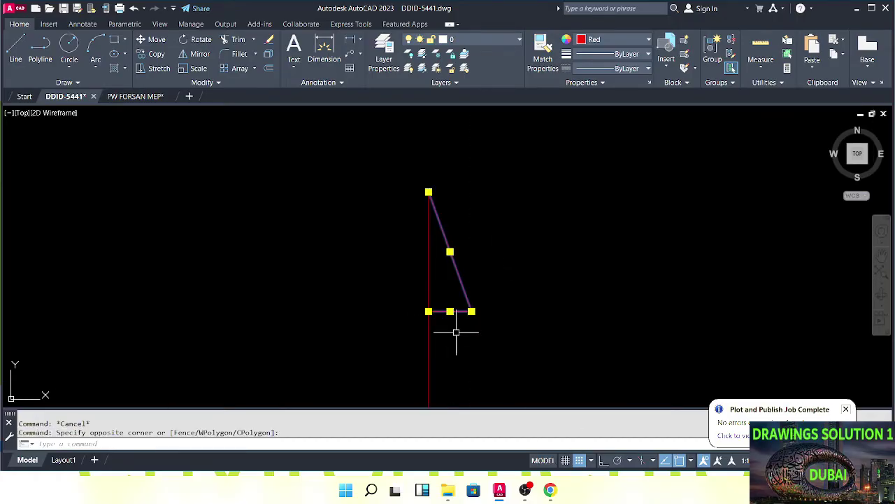
pyautogui.moveTo(455, 311); pyautogui.dragTo(465, 288, button='middle')
pyautogui.write('mi')
pyautogui.press('Return')
pyautogui.press('Return')
pyautogui.click(440, 168)
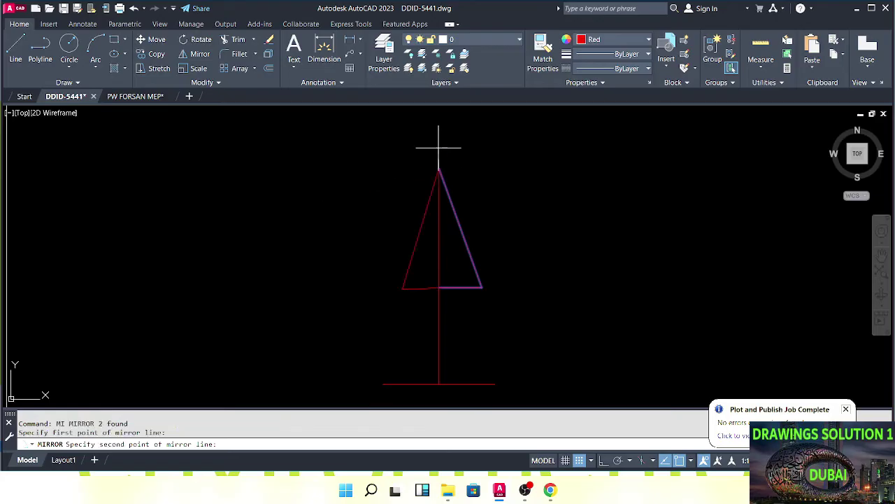
pyautogui.moveTo(440, 144); pyautogui.dragTo(445, 162, button='middle')
pyautogui.click(603, 460)
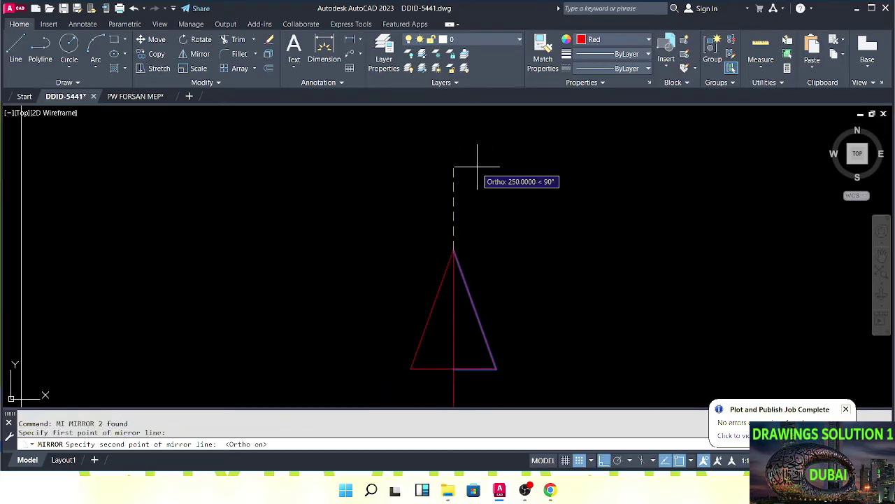
pyautogui.click(481, 224)
pyautogui.press('Escape')
pyautogui.press('Escape')
# Trim the part of the vertical stem inside the arrowhead triangle.
pyautogui.write('tr')
pyautogui.press('Return')
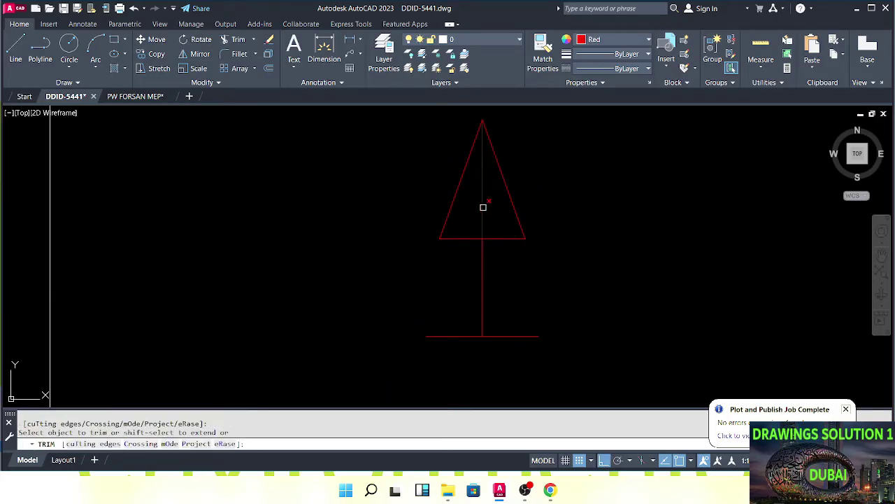
pyautogui.click(483, 206)
pyautogui.scroll(-4, 509, 243)
pyautogui.press('Escape')
# Copy the complete arrow symbol a short distance to the east, beside the original.
pyautogui.click(506, 170)
pyautogui.click(443, 291)
pyautogui.moveTo(467, 305); pyautogui.dragTo(418, 292, button='middle')
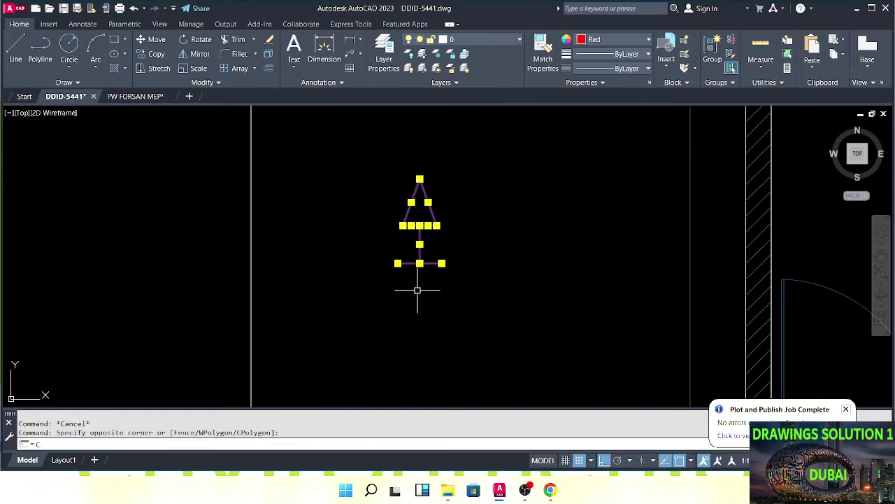
pyautogui.write('co')
pyautogui.press('Return')
pyautogui.click(403, 305)
pyautogui.click(459, 305)
pyautogui.press('Escape')
pyautogui.moveTo(450, 264); pyautogui.dragTo(483, 267, button='middle')
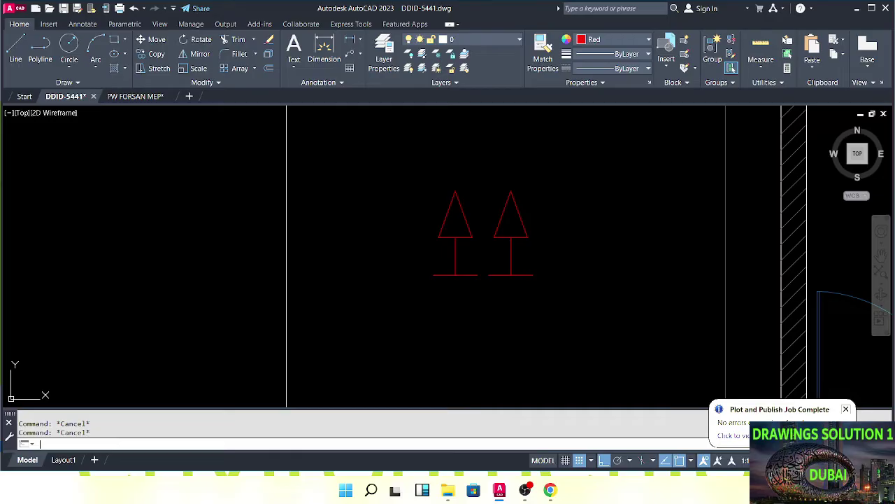
# Hatch the copied symbol's triangle with the SOLID pattern.
pyautogui.write('h')
pyautogui.press('Return')
pyautogui.click(511, 217)
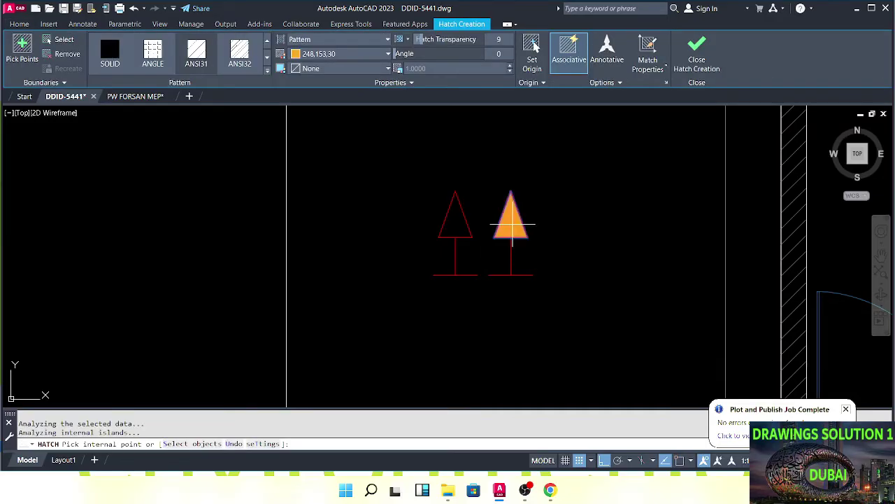
pyautogui.press('Return')
pyautogui.scroll(2, 519, 222)
pyautogui.click(542, 253)
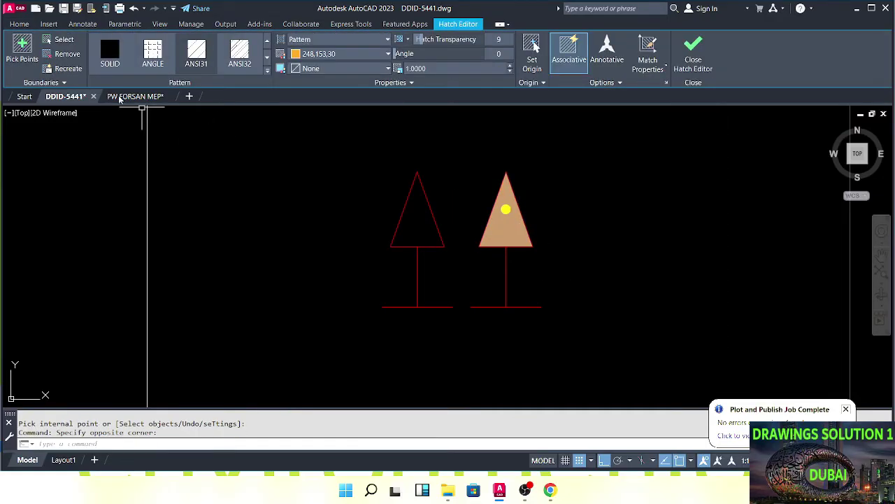
pyautogui.click(108, 62)
pyautogui.press('Escape')
pyautogui.press('Escape')
pyautogui.scroll(-2, 395, 201)
# Set the colour of the hatched arrow symbol, including its fill, to red.
pyautogui.click(511, 158)
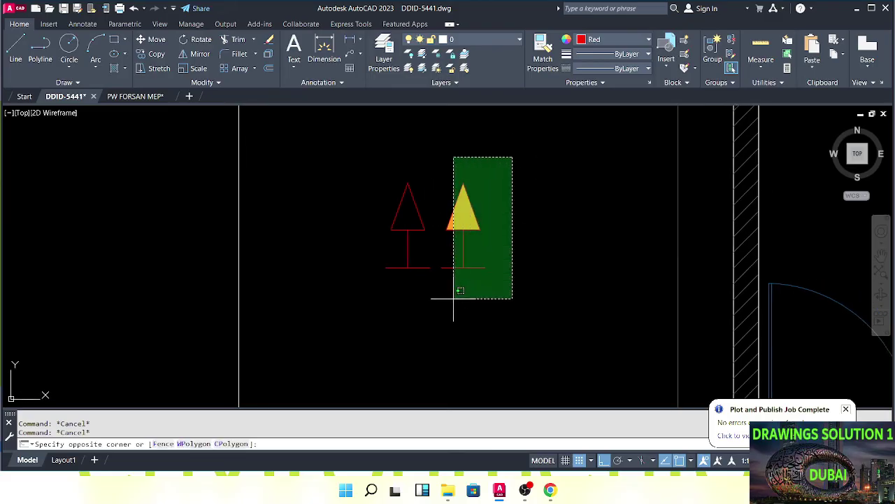
pyautogui.click(450, 295)
pyautogui.click(595, 42)
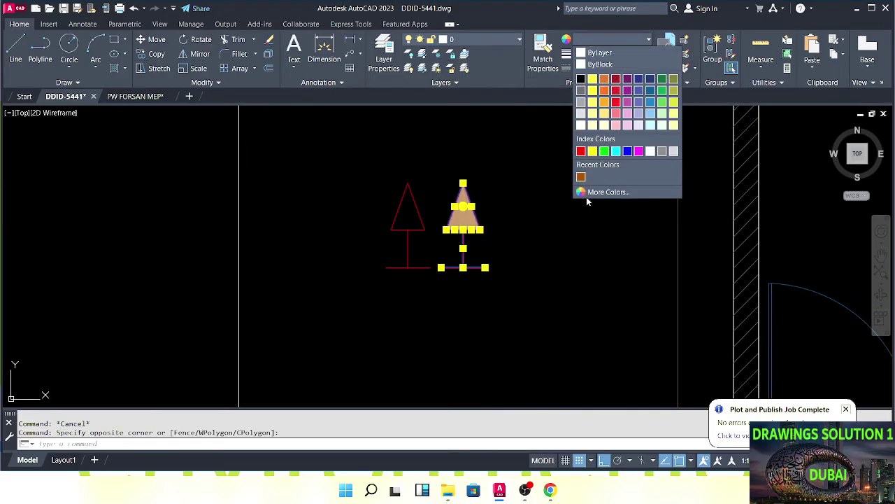
pyautogui.click(582, 153)
pyautogui.scroll(-2, 460, 249)
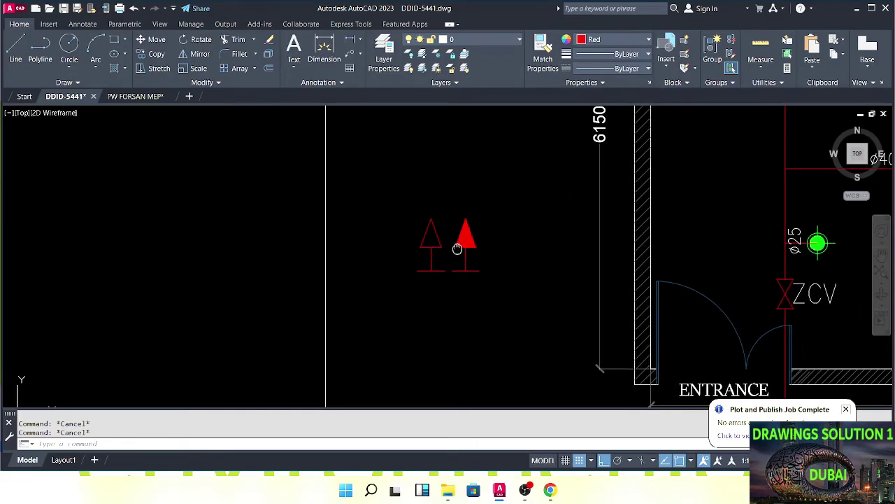
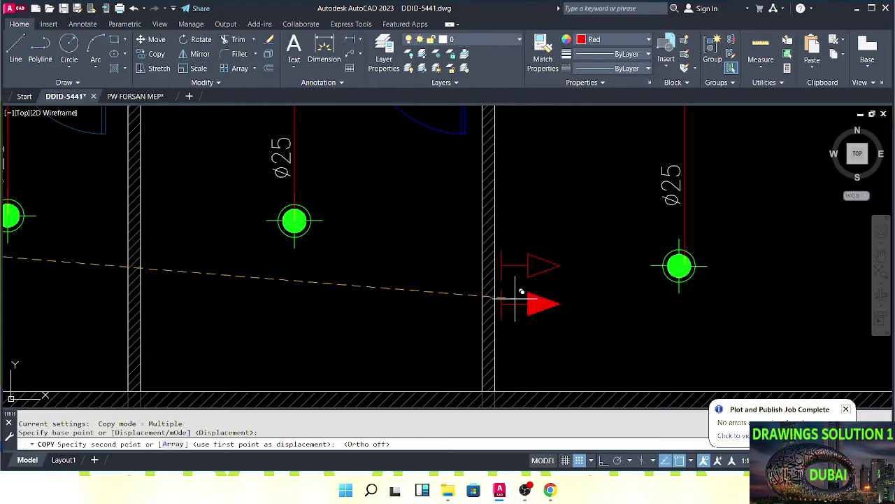
# Finish copying the pair of arrow symbols to the partition wall at the western end of the southeast area.
pyautogui.press('Escape')
pyautogui.press('Escape')
pyautogui.scroll(-4, 517, 308)
pyautogui.scroll(2, 511, 317)
pyautogui.moveTo(511, 316)
pyautogui.mouseDown(button='middle')
pyautogui.moveTo(466, 284)
pyautogui.moveTo(495, 296)
pyautogui.moveTo(483, 270)
pyautogui.mouseUp(button='middle')
pyautogui.press('Escape')
# Copy the pair of arrow symbols from the wall near the entrance to the empty area near the legend table.
pyautogui.moveTo(245, 273)
pyautogui.mouseDown(button='middle')
pyautogui.moveTo(357, 288)
pyautogui.moveTo(356, 296)
pyautogui.mouseUp(button='middle')
pyautogui.scroll(5, 357, 287)
pyautogui.click(325, 293)
pyautogui.write('co')
pyautogui.press('Return')
pyautogui.click(335, 278)
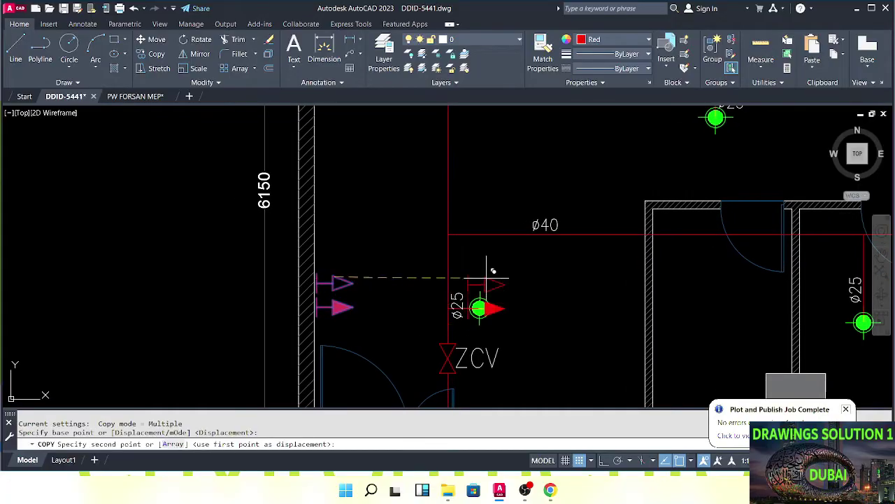
pyautogui.scroll(-5, 490, 277)
pyautogui.moveTo(720, 253); pyautogui.dragTo(503, 276, button='middle')
pyautogui.scroll(-4, 606, 222)
pyautogui.scroll(8, 526, 217)
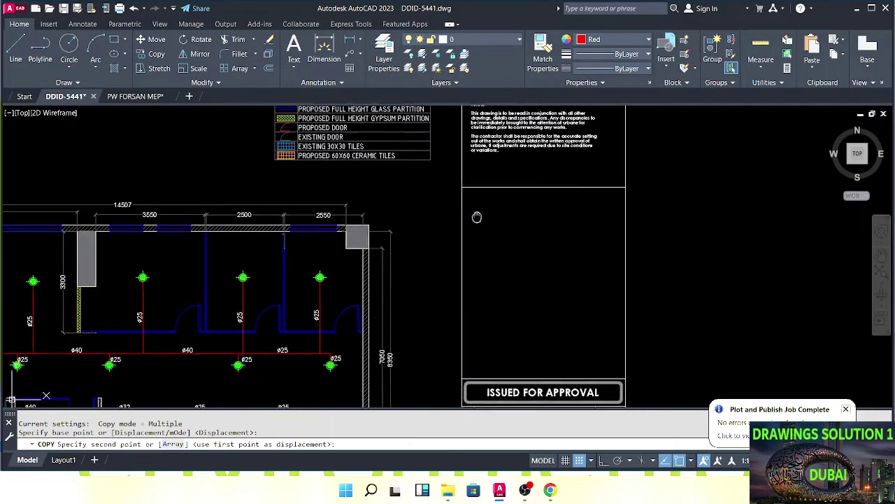
pyautogui.click(541, 236)
pyautogui.press('Escape')
pyautogui.press('Escape')
# Delete the blue grid swatch from the EXISTING 30X30 TILES row of the legend.
pyautogui.scroll(2, 537, 245)
pyautogui.moveTo(537, 245); pyautogui.dragTo(570, 269, button='middle')
pyautogui.scroll(-4, 571, 270)
pyautogui.scroll(6, 424, 202)
pyautogui.click(505, 218)
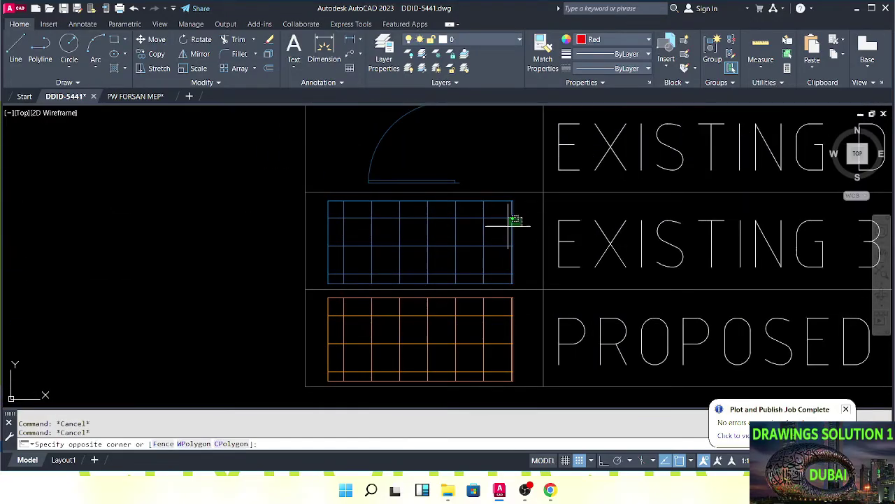
pyautogui.scroll(-5, 428, 247)
pyautogui.press('Escape')
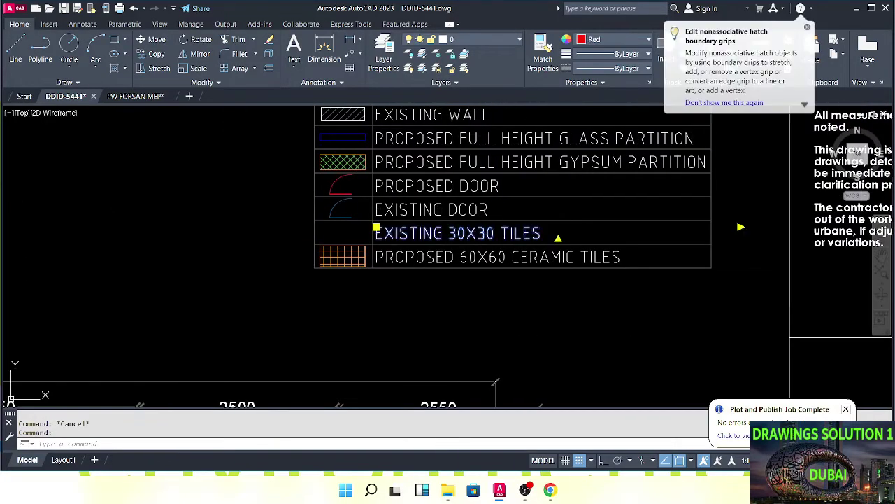
# Change the legend text EXISTING 30X30 TILES to PENDENT SPRINKLER.
pyautogui.doubleClick(518, 234)
pyautogui.write('PENDENT SPRINKLER')
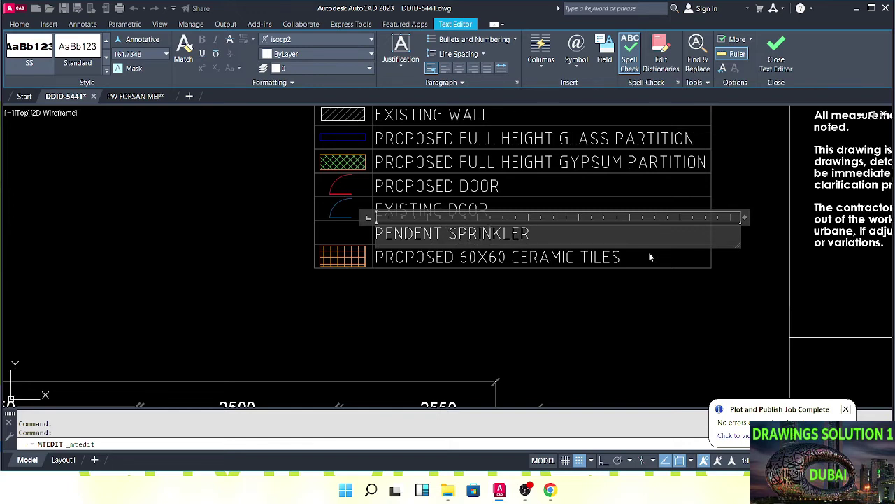
pyautogui.press('Escape')
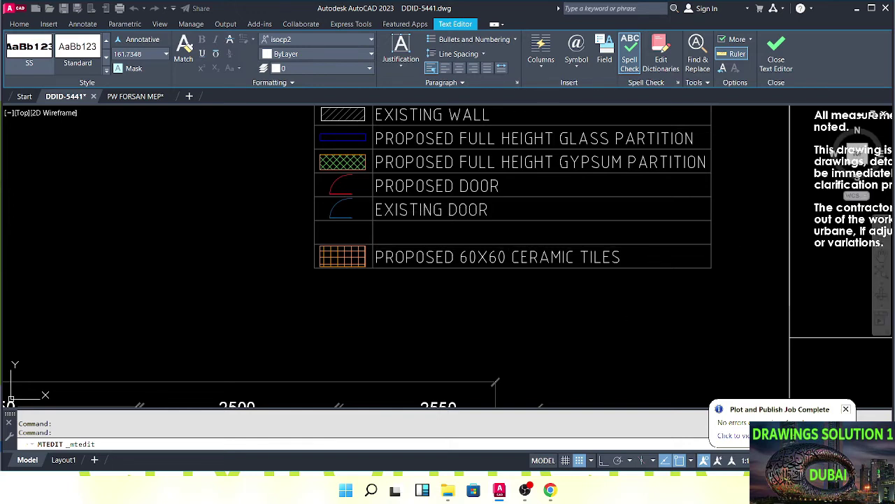
# Change the legend text PROPOSED 60X60 CERAMIC TILES to CO2 FIRE EXTINGUISHER 6KG.
pyautogui.click(492, 257)
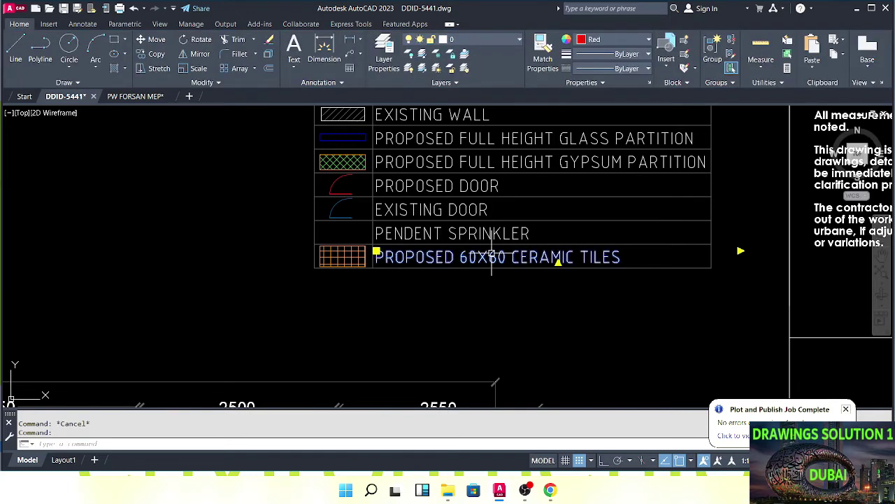
pyautogui.doubleClick(433, 257)
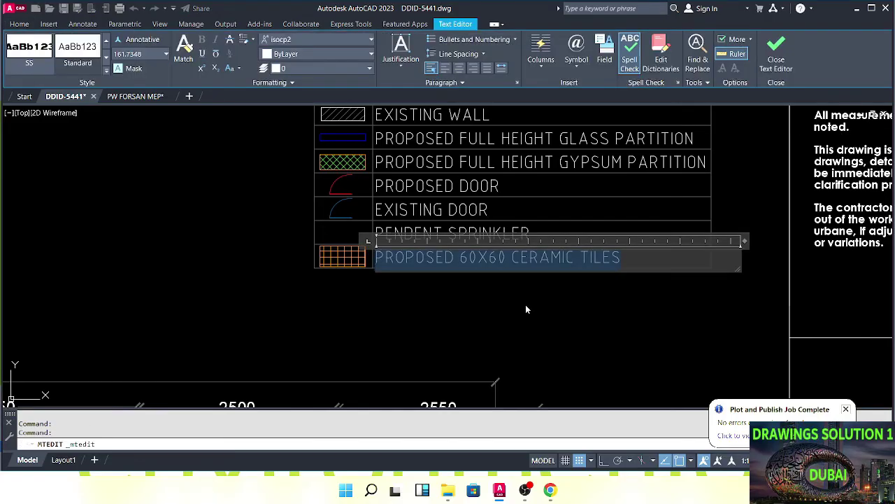
pyautogui.write('CO2 ')
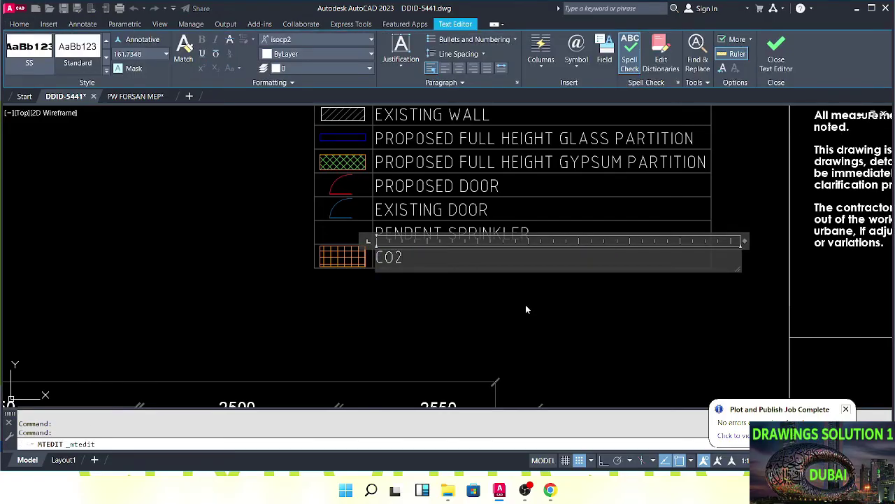
pyautogui.write('FIRE EXTINGUI')
pyautogui.press('BackSpace')
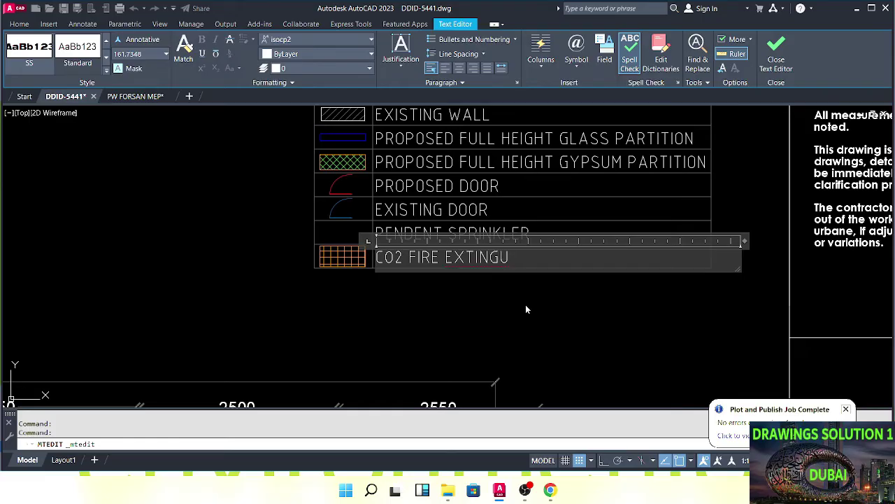
pyautogui.write('ISHER 6KG')
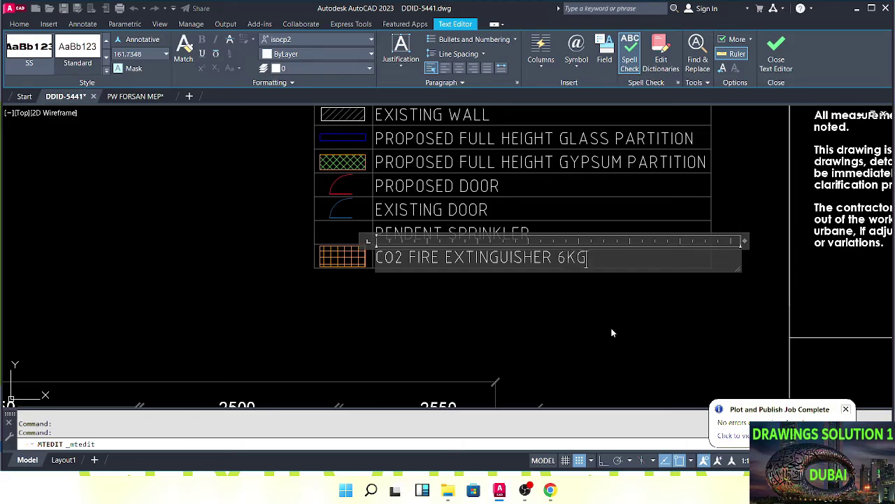
pyautogui.press('Escape')
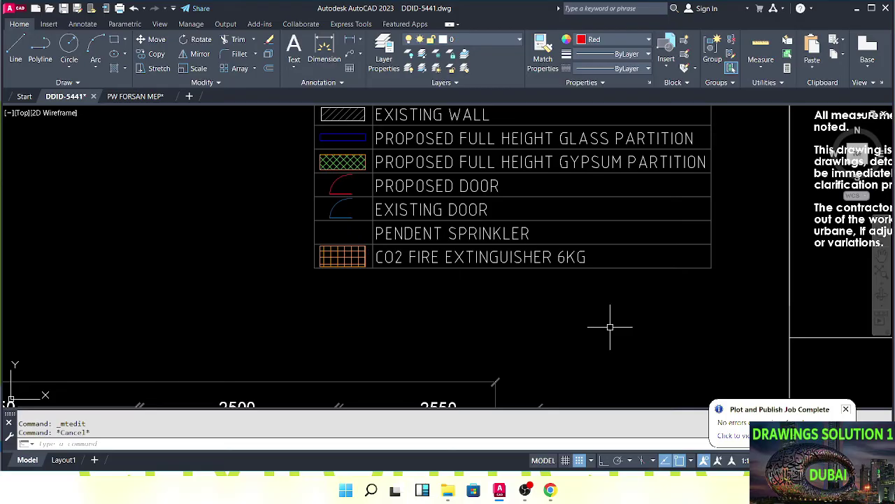
pyautogui.press('Escape')
# Mirror the line above the CO2 FIRE EXTINGUISHER row downward to form the bottom edge of a new legend row.
pyautogui.moveTo(593, 313); pyautogui.dragTo(573, 305, button='middle')
pyautogui.scroll(2, 587, 267)
pyautogui.click(627, 240)
pyautogui.click(582, 218)
pyautogui.moveTo(582, 241); pyautogui.dragTo(579, 265, button='middle')
pyautogui.write('M')
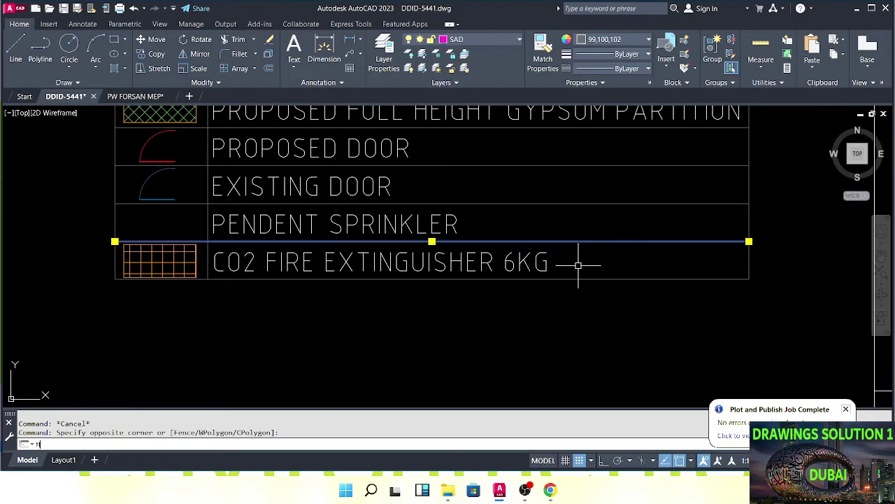
pyautogui.write('I')
pyautogui.press('Return')
pyautogui.click(599, 281)
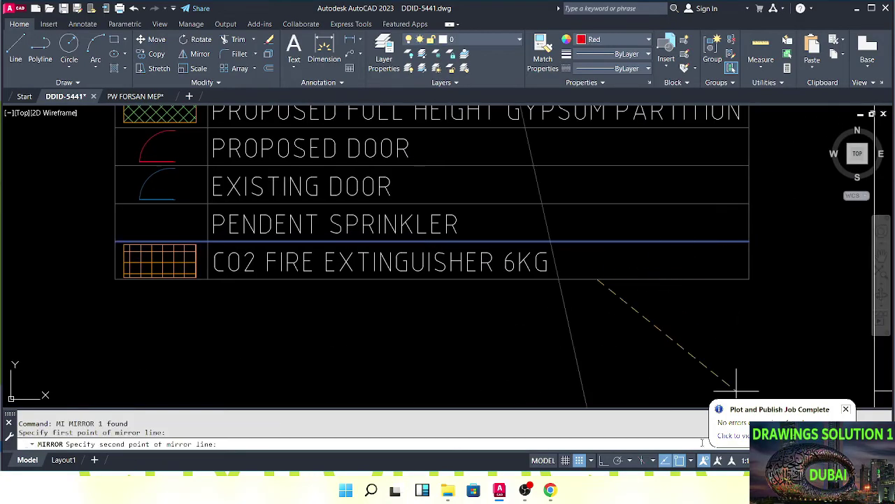
pyautogui.click(606, 462)
pyautogui.click(760, 322)
pyautogui.press('Return')
pyautogui.press('Escape')
pyautogui.press('Escape')
# Delete the orange grid swatch from the CO2 FIRE EXTINGUISHER 6KG row of the legend.
pyautogui.moveTo(496, 261); pyautogui.dragTo(667, 289, button='middle')
pyautogui.scroll(-2, 693, 290)
pyautogui.moveTo(481, 298); pyautogui.dragTo(580, 287, button='middle')
pyautogui.scroll(4, 586, 277)
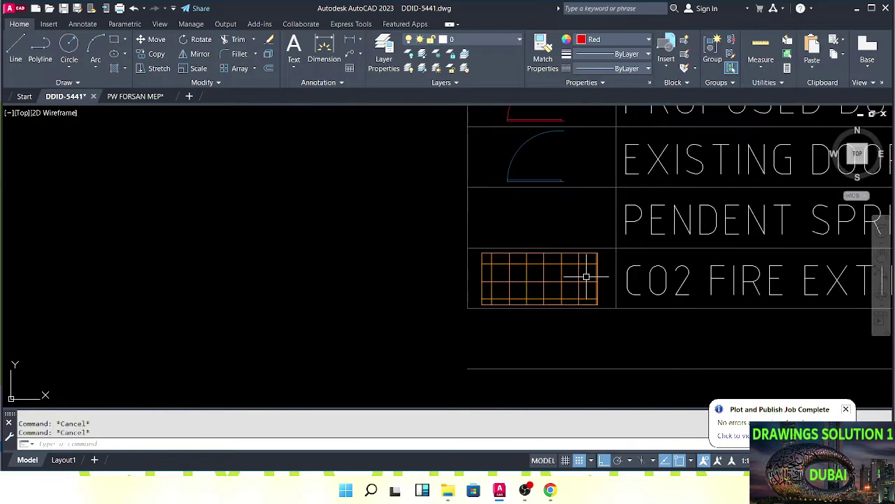
pyautogui.moveTo(606, 256); pyautogui.dragTo(532, 294)
pyautogui.press('Delete')
pyautogui.scroll(-2, 538, 278)
# Extend the legend table's three vertical lines down to the new bottom line.
pyautogui.write('ex')
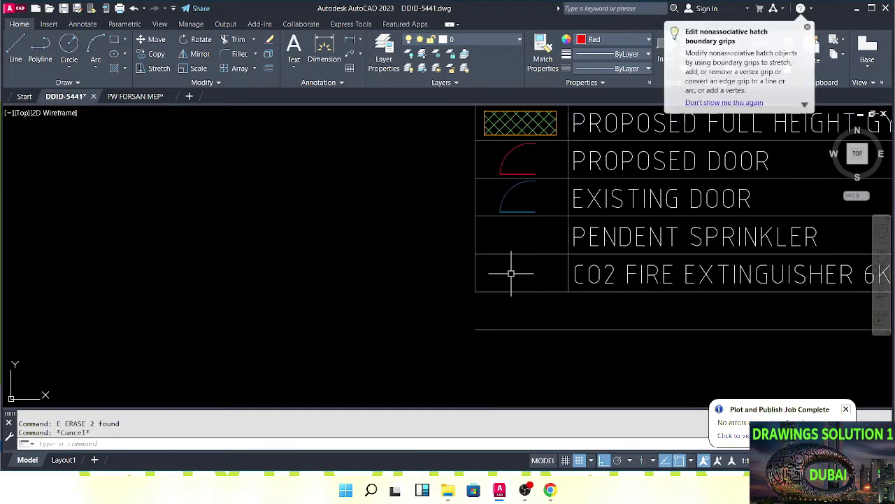
pyautogui.press('Return')
pyautogui.moveTo(491, 264); pyautogui.dragTo(467, 271)
pyautogui.moveTo(543, 281); pyautogui.dragTo(512, 277, button='middle')
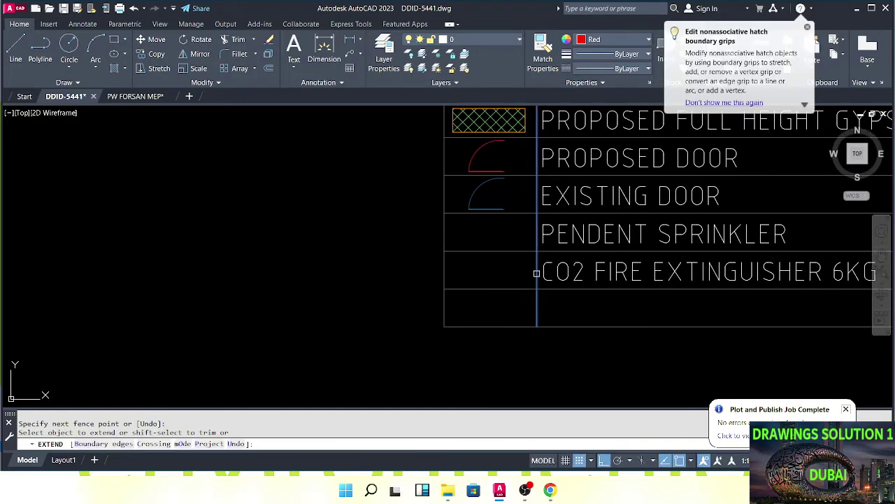
pyautogui.click(537, 274)
pyautogui.moveTo(847, 293); pyautogui.dragTo(503, 261, button='middle')
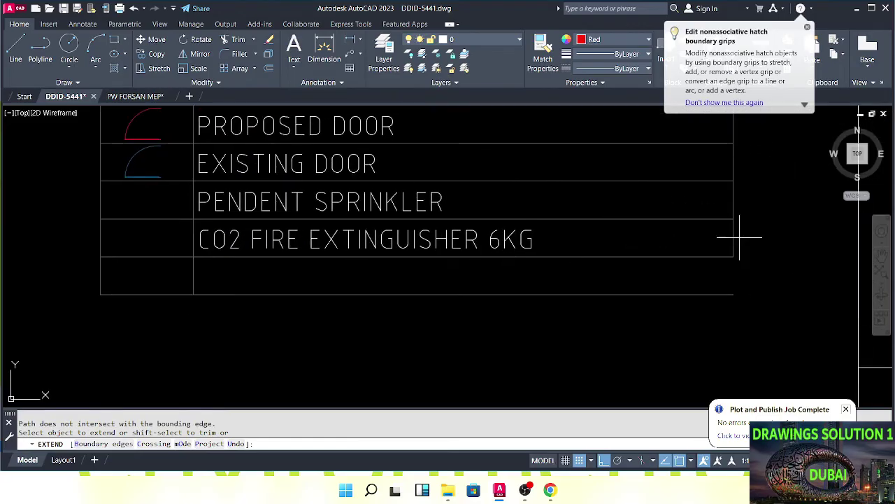
pyautogui.moveTo(740, 237); pyautogui.dragTo(719, 243)
pyautogui.moveTo(362, 230); pyautogui.dragTo(457, 230, button='middle')
pyautogui.press('Escape')
pyautogui.press('Escape')
# Copy the CO2 FIRE EXTINGUISHER 6KG text into the empty row directly below it.
pyautogui.click(348, 239)
pyautogui.moveTo(347, 239); pyautogui.dragTo(444, 242, button='middle')
pyautogui.write('c')
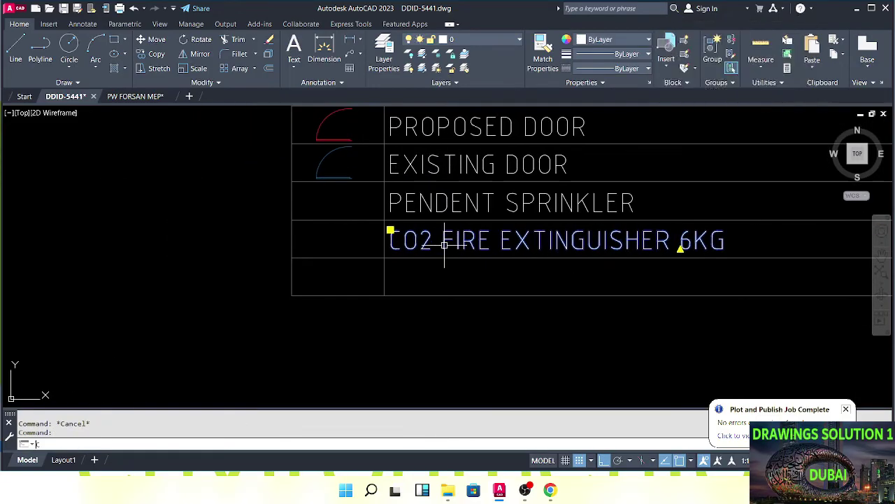
pyautogui.write('o')
pyautogui.press('space')
pyautogui.click(385, 220)
pyautogui.click(384, 257)
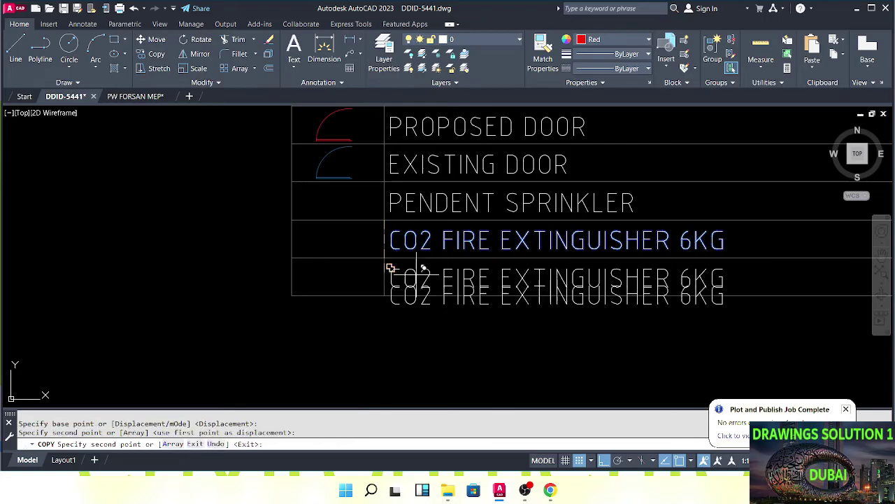
pyautogui.press('Escape')
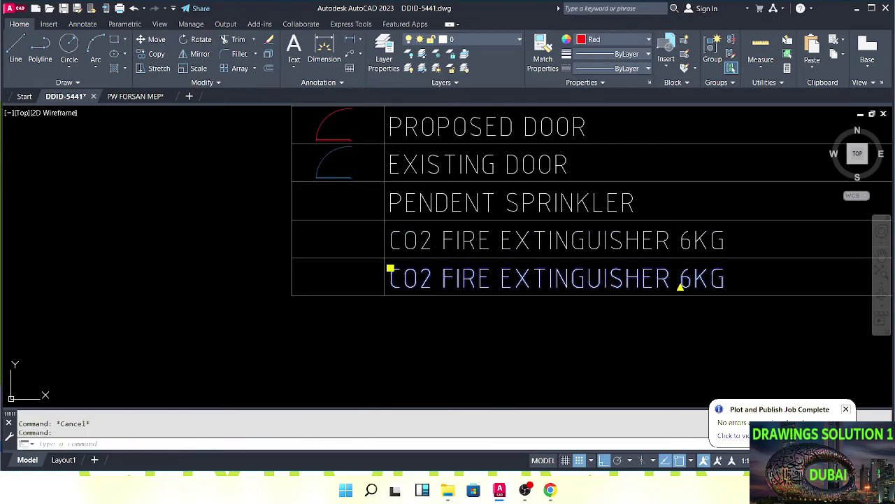
# Change the copied text in the last legend row to DRY POWDER FIRE EXTINGUISHER 6KG.
pyautogui.doubleClick(434, 278)
pyautogui.moveTo(433, 280); pyautogui.dragTo(350, 289)
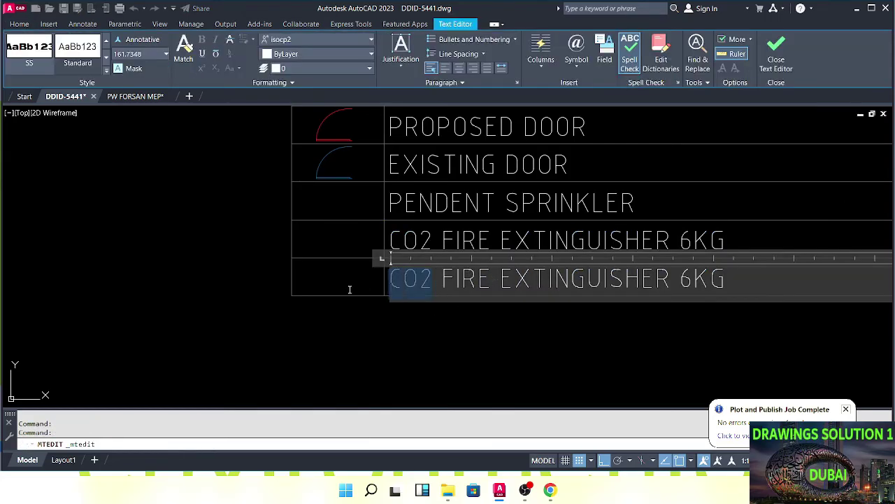
pyautogui.write('DRY')
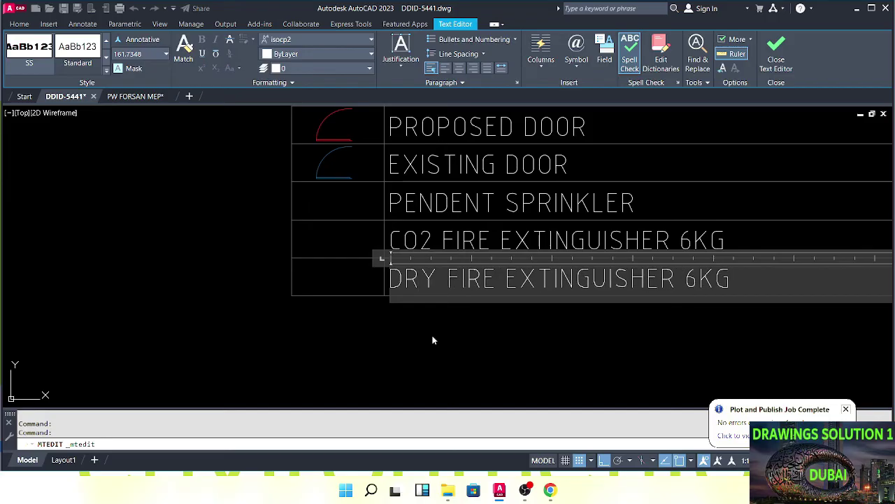
pyautogui.write(' POWDER')
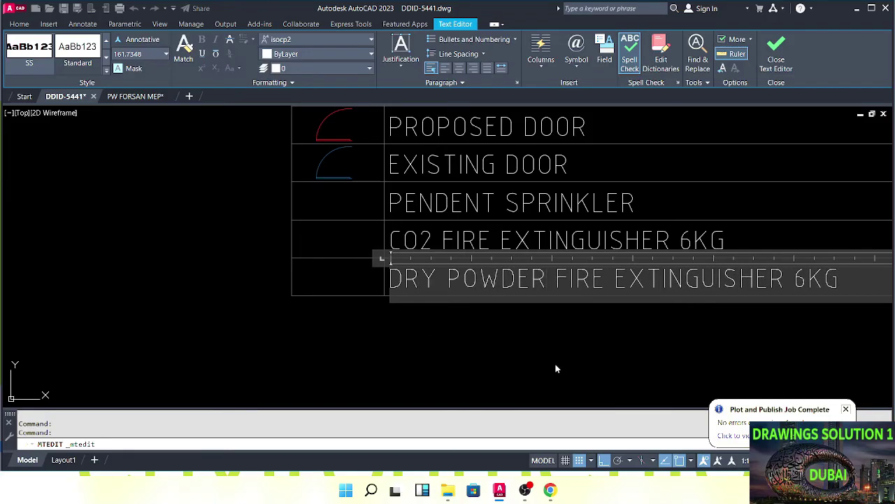
pyautogui.press('Escape')
# Move the outlined arrow symbol from the empty area near the title block into the DRY POWDER row's symbol cell.
pyautogui.scroll(-3, 552, 368)
pyautogui.moveTo(510, 300); pyautogui.dragTo(473, 294, button='middle')
pyautogui.scroll(4, 472, 294)
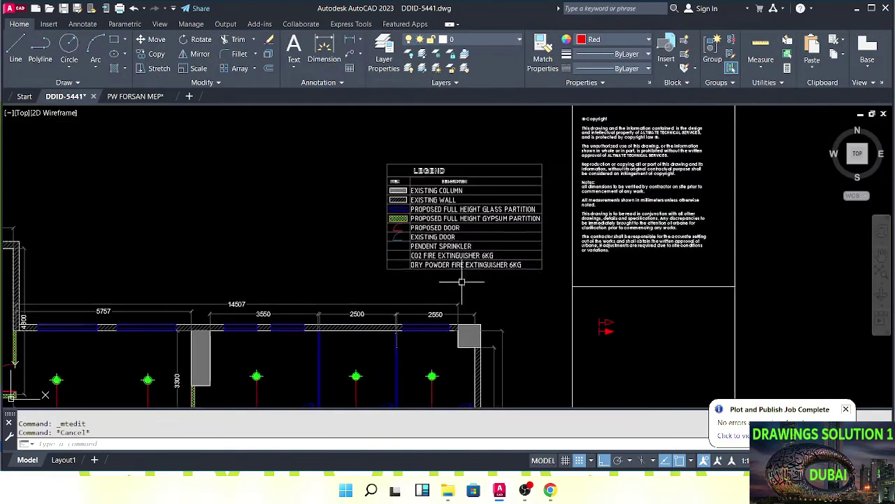
pyautogui.scroll(-4, 594, 324)
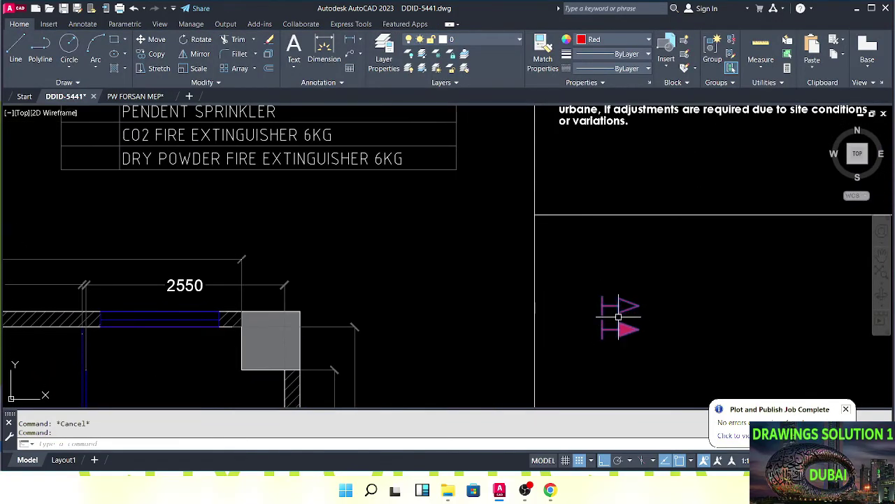
pyautogui.scroll(4, 630, 318)
pyautogui.click(649, 280)
pyautogui.click(517, 332)
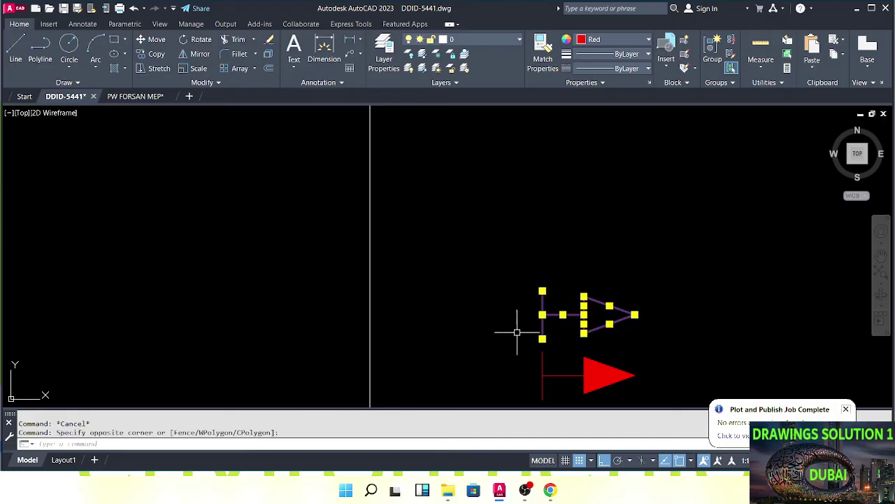
pyautogui.write('m')
pyautogui.press('Return')
pyautogui.click(563, 315)
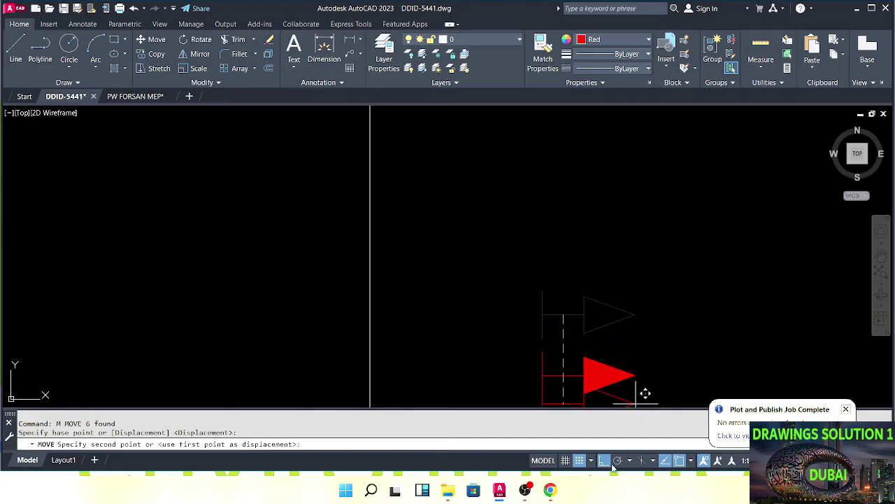
pyautogui.click(607, 462)
pyautogui.scroll(-4, 329, 242)
pyautogui.moveTo(245, 242); pyautogui.dragTo(480, 318, button='middle')
pyautogui.scroll(4, 405, 284)
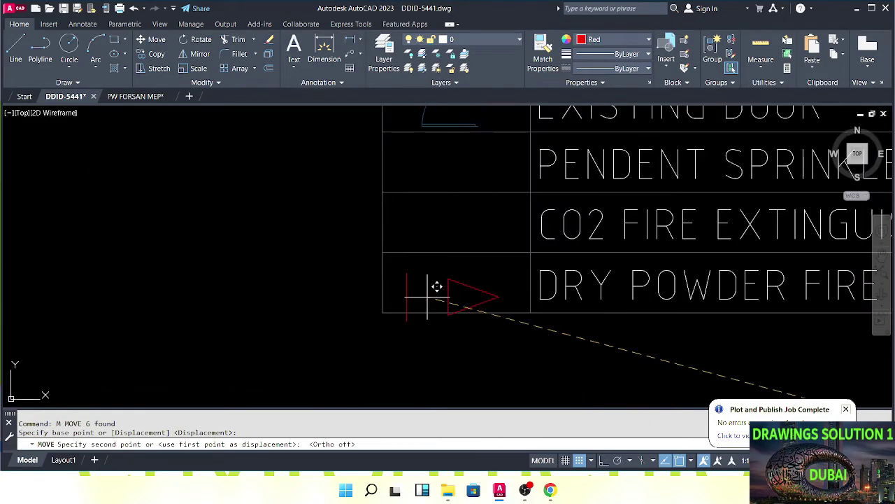
pyautogui.scroll(-1, 437, 287)
pyautogui.press('Escape')
pyautogui.press('Escape')
# Move the filled red arrow symbol into the symbol cell of the CO2 FIRE EXTINGUISHER 6KG row.
pyautogui.scroll(-5, 590, 261)
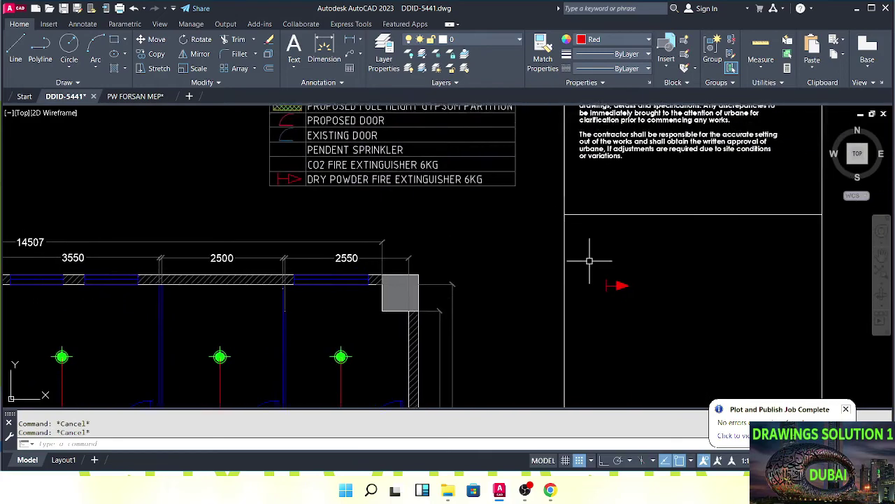
pyautogui.moveTo(589, 261); pyautogui.dragTo(564, 251, button='middle')
pyautogui.click(629, 260)
pyautogui.click(570, 296)
pyautogui.write('m')
pyautogui.press('Return')
pyautogui.click(585, 283)
pyautogui.scroll(-3, 560, 280)
pyautogui.scroll(3, 296, 198)
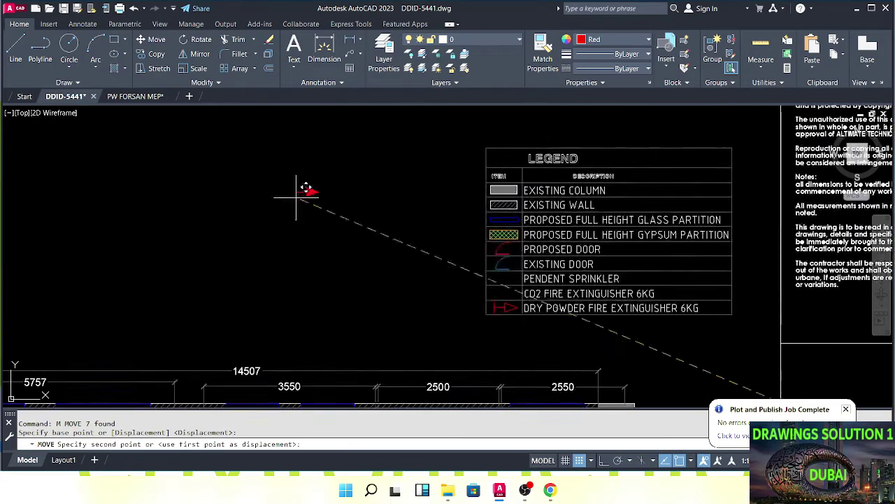
pyautogui.scroll(5, 483, 297)
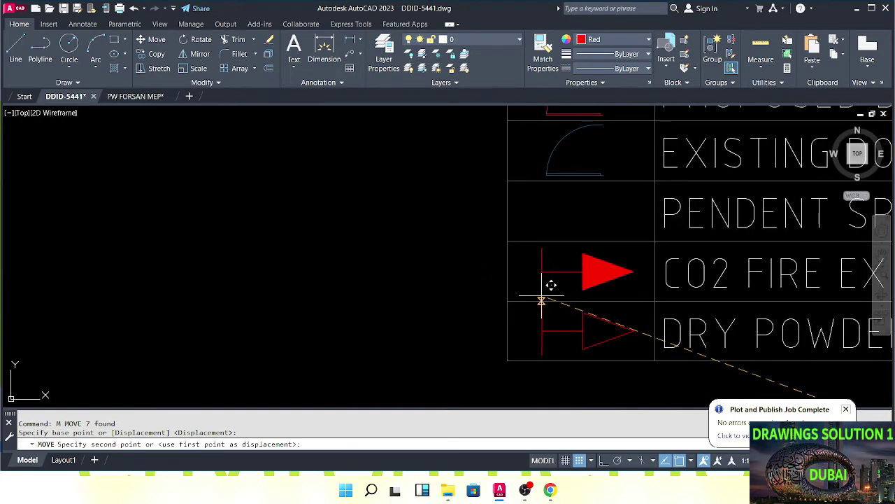
pyautogui.click(541, 296)
pyautogui.press('Escape')
pyautogui.press('Escape')
# Nudge the filled arrow symbol up so it sits centred in the CO2 FIRE EXTINGUISHER row.
pyautogui.scroll(-2, 576, 291)
pyautogui.moveTo(559, 298); pyautogui.dragTo(468, 258, button='middle')
pyautogui.scroll(4, 505, 226)
pyautogui.click(549, 234)
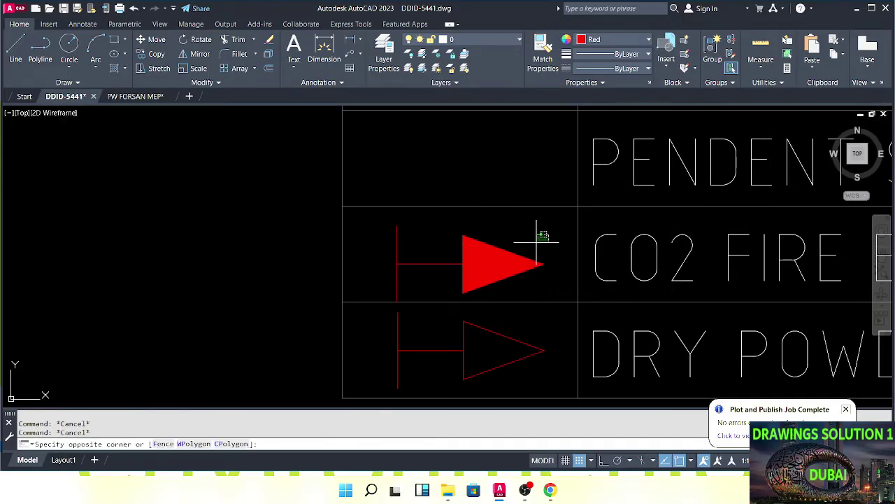
pyautogui.click(381, 279)
pyautogui.moveTo(381, 280); pyautogui.dragTo(420, 314, button='middle')
pyautogui.write('m')
pyautogui.press('Return')
pyautogui.click(467, 271)
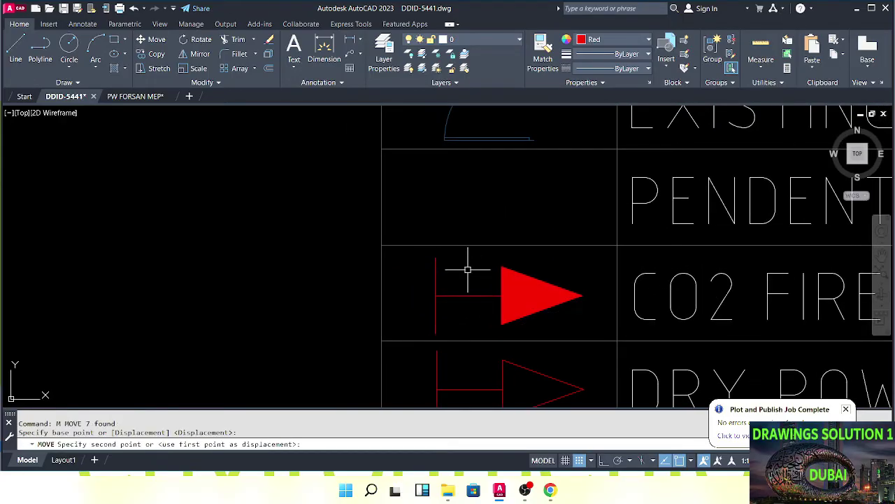
pyautogui.press('Escape')
pyautogui.press('Escape')
# Copy a green sprinkler symbol from the room with the 3550 dimension to the empty area beside the legend.
pyautogui.scroll(-5, 468, 271)
pyautogui.moveTo(467, 282); pyautogui.dragTo(395, 216, button='middle')
pyautogui.scroll(-1, 481, 276)
pyautogui.moveTo(458, 266); pyautogui.dragTo(480, 282, button='middle')
pyautogui.scroll(-6, 453, 267)
pyautogui.moveTo(416, 295); pyautogui.dragTo(469, 267, button='middle')
pyautogui.scroll(4, 396, 345)
pyautogui.moveTo(391, 350); pyautogui.dragTo(460, 320, button='middle')
pyautogui.click(408, 322)
pyautogui.press('Escape')
pyautogui.press('Escape')
pyautogui.click(408, 323)
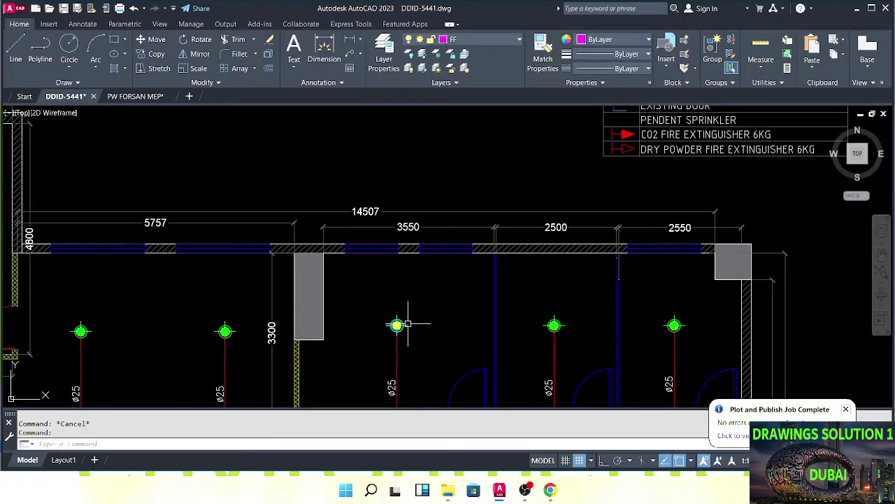
pyautogui.scroll(3, 406, 326)
pyautogui.moveTo(408, 328); pyautogui.dragTo(424, 326, button='middle')
pyautogui.write('co')
pyautogui.press('Return')
pyautogui.click(413, 316)
pyautogui.moveTo(601, 148); pyautogui.dragTo(445, 306, button='middle')
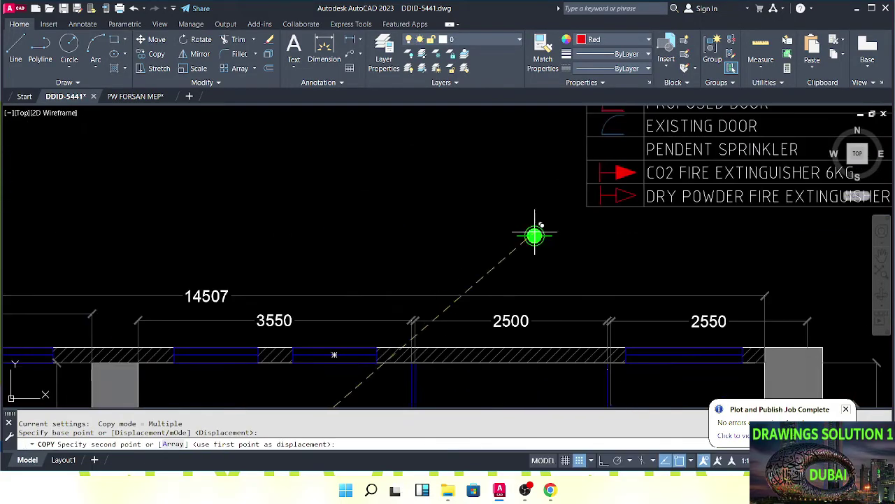
pyautogui.moveTo(551, 177); pyautogui.dragTo(424, 249, button='middle')
pyautogui.click(513, 207)
pyautogui.press('Escape')
pyautogui.press('Escape')
# Scale the copied sprinkler symbol by a factor of 0.8 about its centre.
pyautogui.click(534, 211)
pyautogui.click(513, 207)
pyautogui.write('sc')
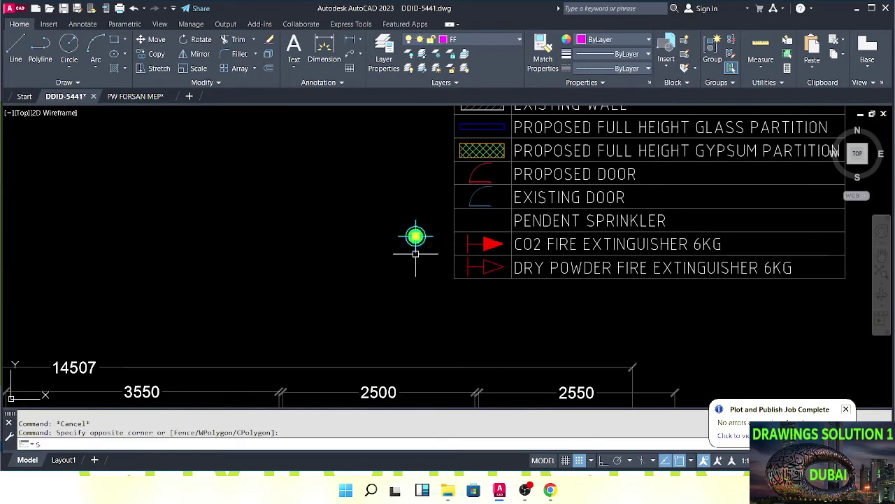
pyautogui.press('Return')
pyautogui.scroll(4, 419, 234)
pyautogui.click(422, 215)
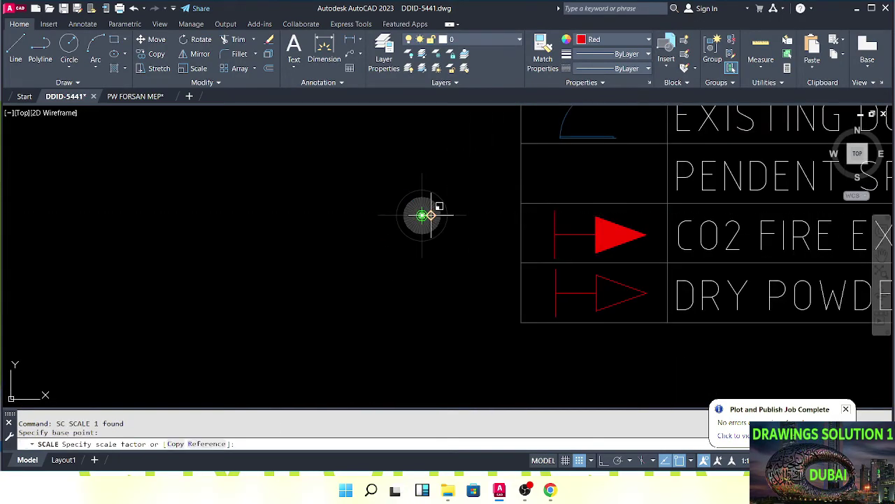
pyautogui.write('.8')
pyautogui.press('Return')
# Scale the copied sprinkler symbol again about its centre by a factor of 0.6.
pyautogui.click(443, 189)
pyautogui.click(414, 260)
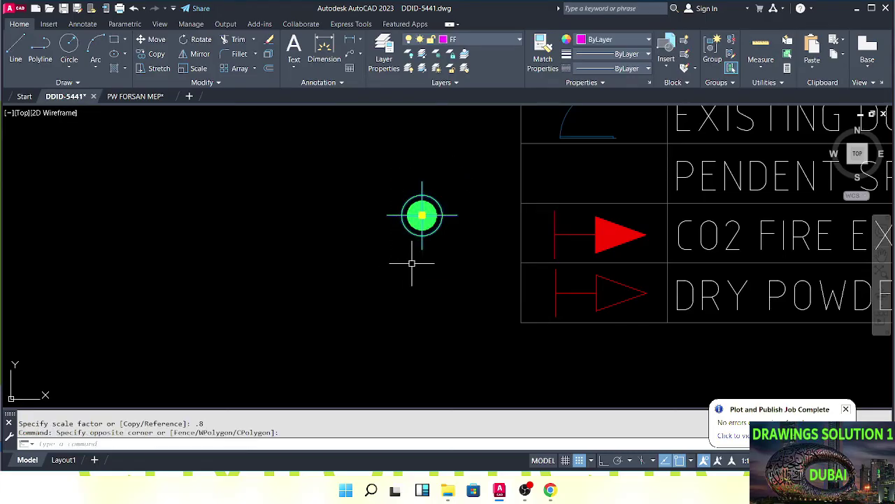
pyautogui.write('sc')
pyautogui.press('Return')
pyautogui.click(422, 216)
pyautogui.write('.')
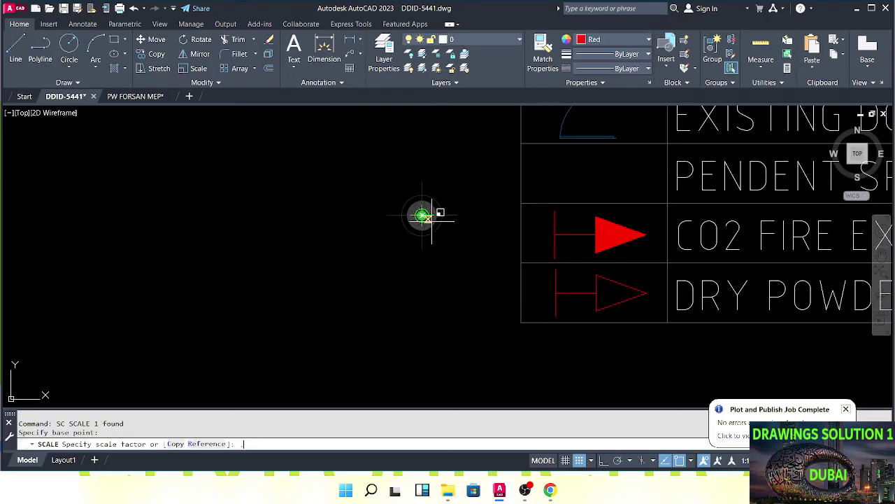
pyautogui.write('6')
pyautogui.press('Escape')
# Move the scaled sprinkler symbol into the centre of the symbol cell in the PENDENT SPRINKLER legend row.
pyautogui.click(443, 178)
pyautogui.click(404, 266)
pyautogui.moveTo(423, 299); pyautogui.dragTo(434, 338, button='middle')
pyautogui.write('m')
pyautogui.click(290, 360)
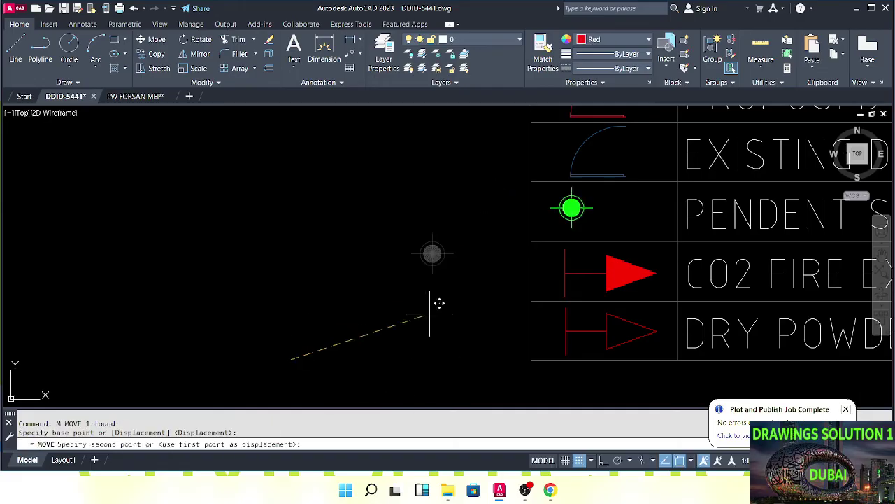
pyautogui.click(460, 318)
pyautogui.press('Escape')
# Review the legend entries and the sprinkler layout, pipe diameter labels and extinguisher symbols across the proposed fire fighting plan.
pyautogui.scroll(-2, 595, 273)
pyautogui.moveTo(595, 273); pyautogui.dragTo(301, 255, button='middle')
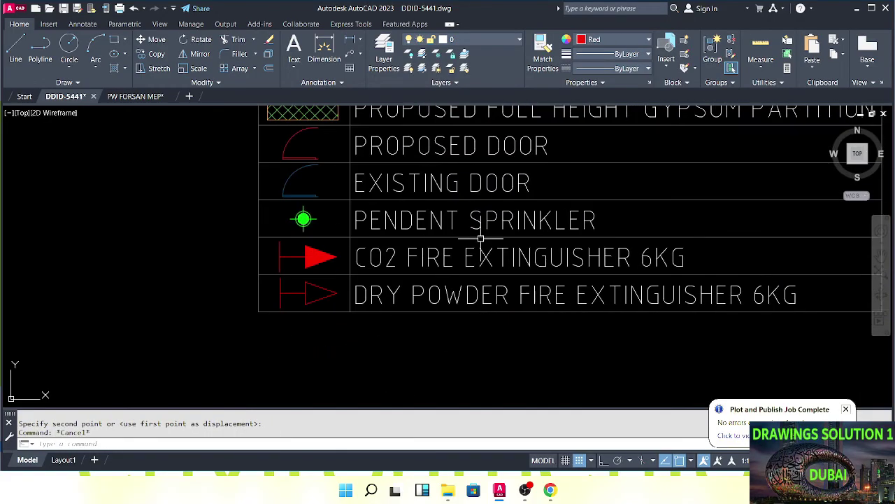
pyautogui.moveTo(489, 234); pyautogui.dragTo(527, 235, button='middle')
pyautogui.scroll(-2, 527, 236)
pyautogui.scroll(-2, 460, 212)
pyautogui.moveTo(434, 251); pyautogui.dragTo(516, 172, button='middle')
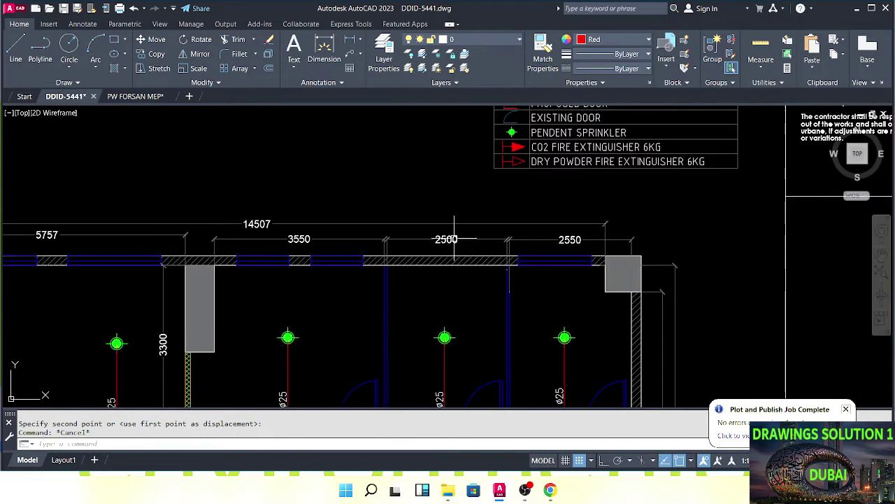
pyautogui.moveTo(421, 334); pyautogui.dragTo(468, 221, button='middle')
pyautogui.scroll(-5, 468, 222)
pyautogui.scroll(6, 296, 296)
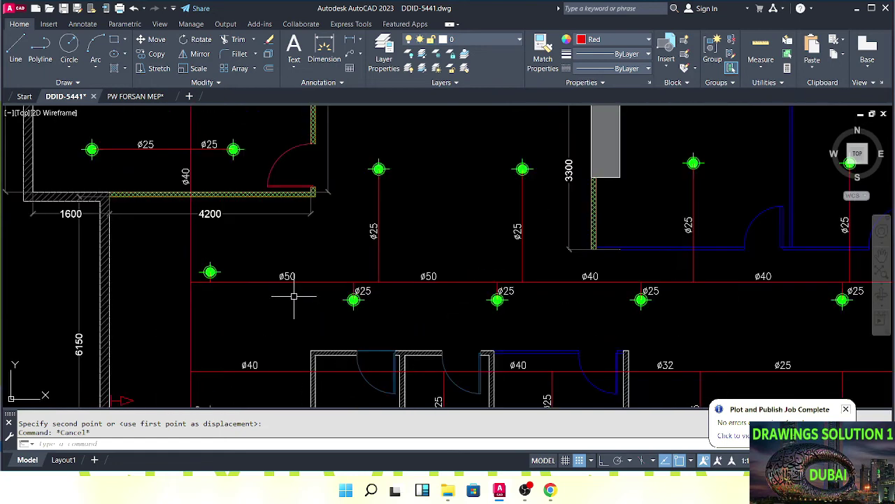
pyautogui.scroll(-1, 295, 296)
pyautogui.moveTo(321, 226); pyautogui.dragTo(343, 244, button='middle')
pyautogui.scroll(2, 396, 241)
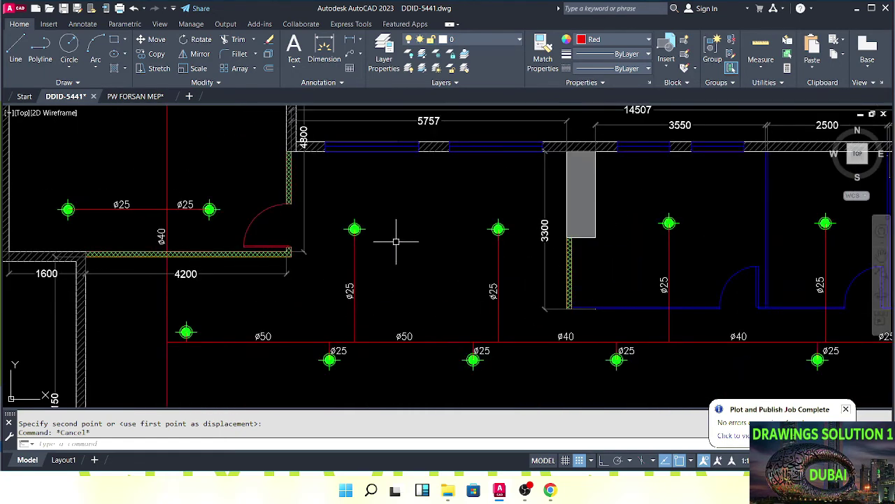
pyautogui.moveTo(420, 247); pyautogui.dragTo(391, 237, button='middle')
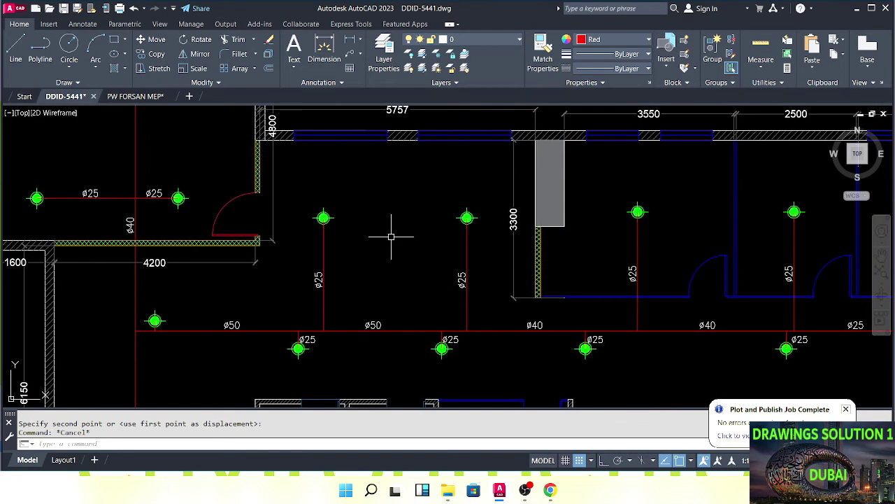
pyautogui.scroll(-5, 391, 237)
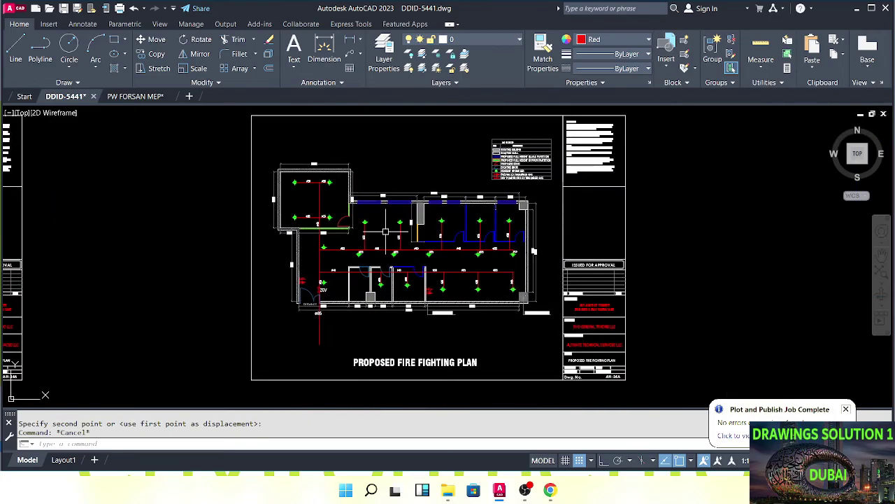
pyautogui.moveTo(495, 300); pyautogui.dragTo(515, 297, button='middle')
pyautogui.press('Escape')
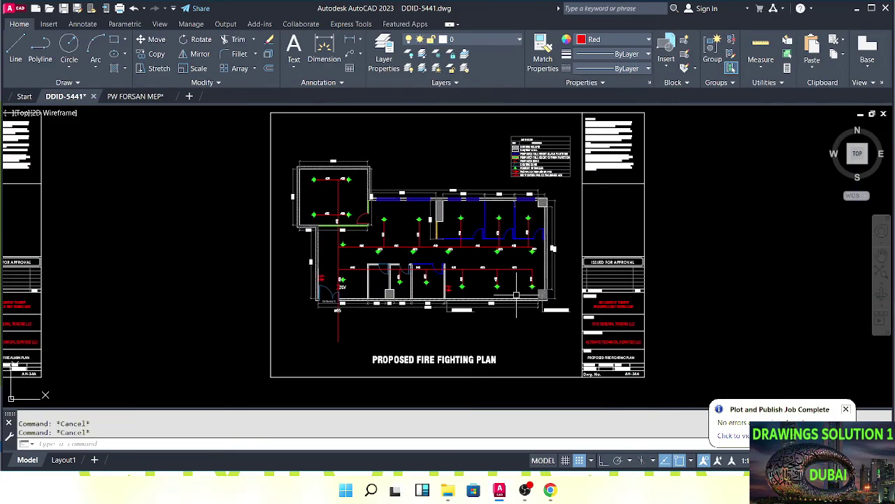
pyautogui.scroll(6, 460, 260)
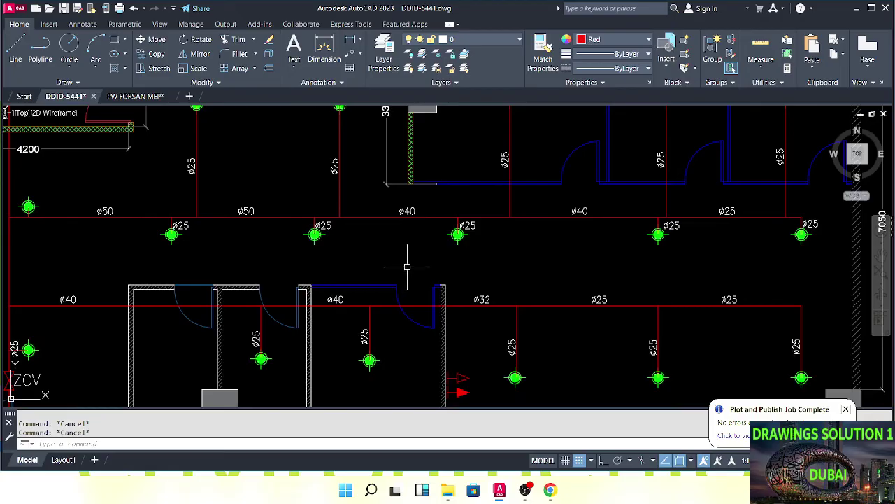
pyautogui.scroll(-4, 407, 266)
pyautogui.scroll(2, 454, 271)
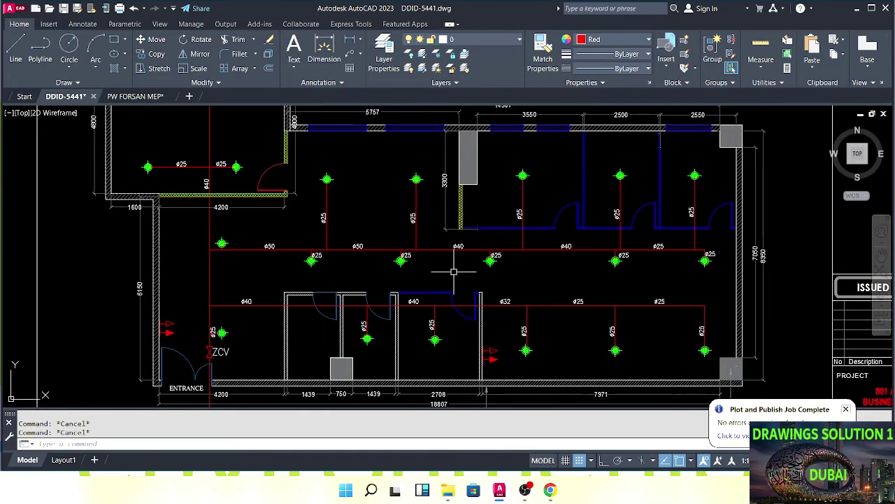
pyautogui.moveTo(469, 272); pyautogui.dragTo(422, 276, button='middle')
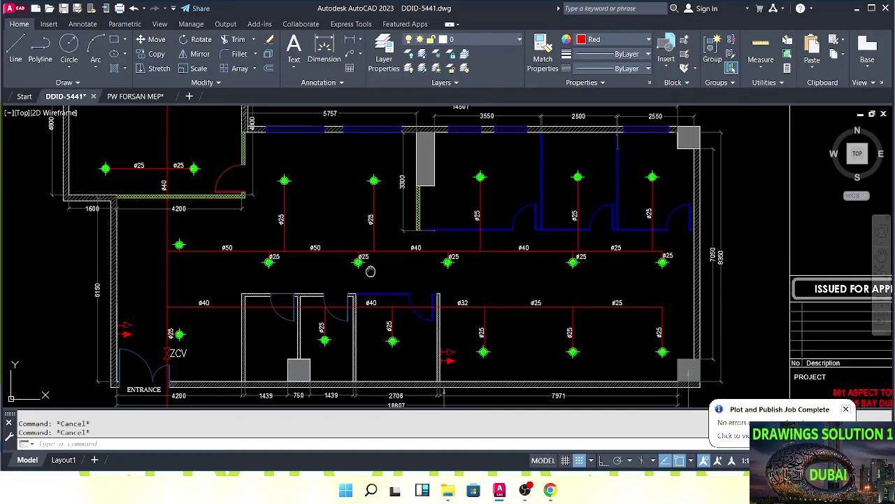
pyautogui.moveTo(371, 272); pyautogui.dragTo(422, 289, button='middle')
pyautogui.moveTo(351, 227); pyautogui.dragTo(390, 280, button='middle')
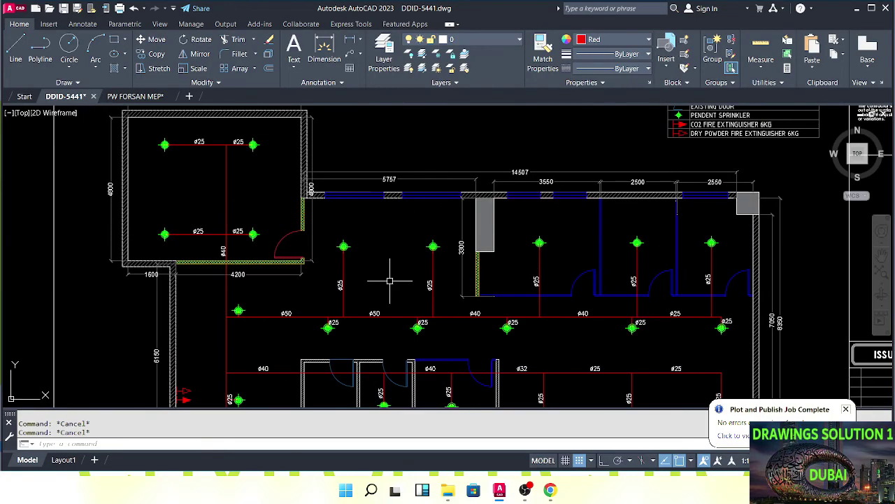
pyautogui.moveTo(501, 295); pyautogui.dragTo(431, 268, button='middle')
pyautogui.scroll(-3, 430, 268)
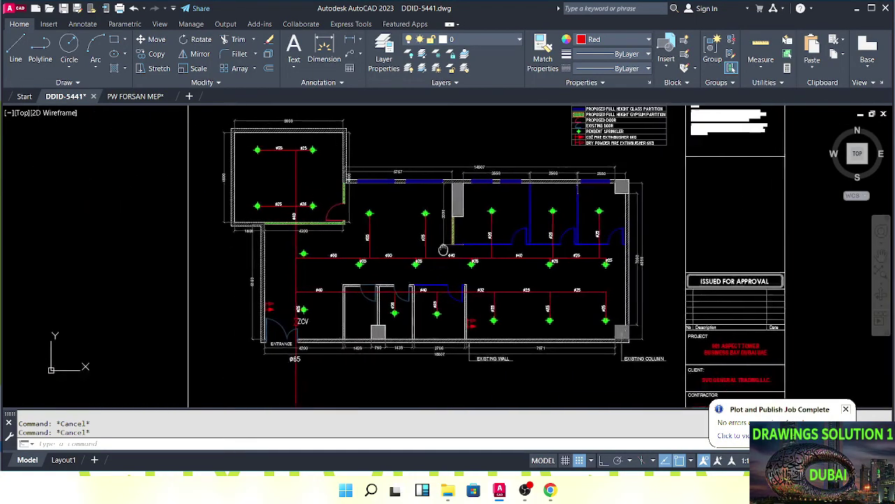
pyautogui.scroll(3, 458, 246)
pyautogui.scroll(-3, 463, 261)
pyautogui.scroll(3, 435, 250)
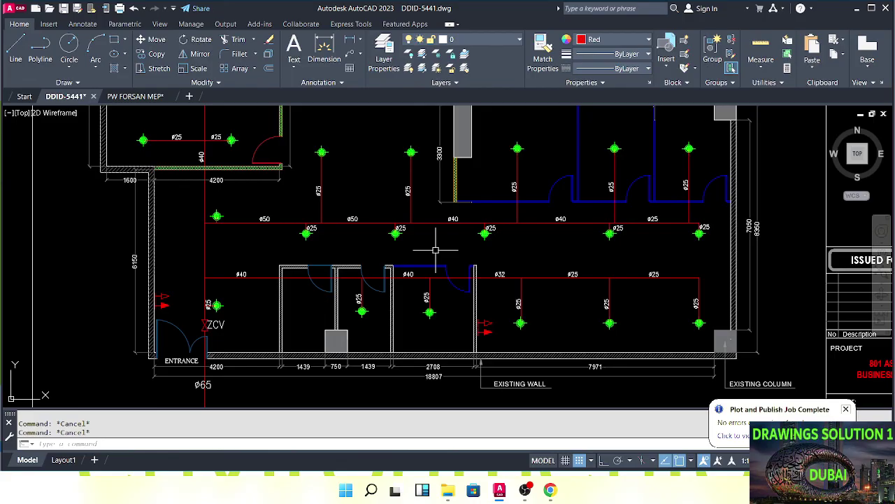